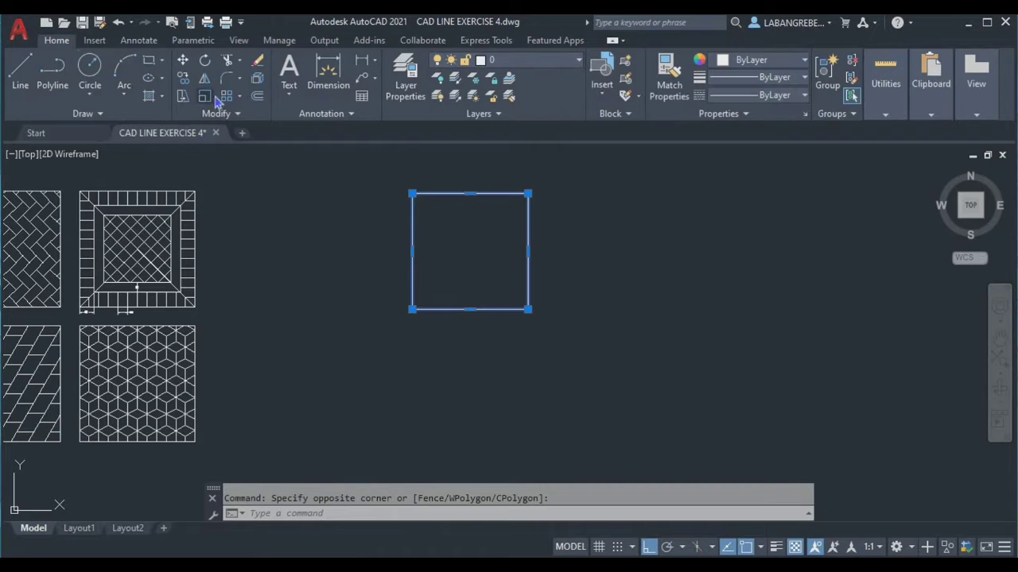
# Step: Create a rectangular array of the empty square with 3 columns and 2 rows, spaced 14 units in both directions
pyautogui.press('Escape')
pyautogui.click(454, 262)
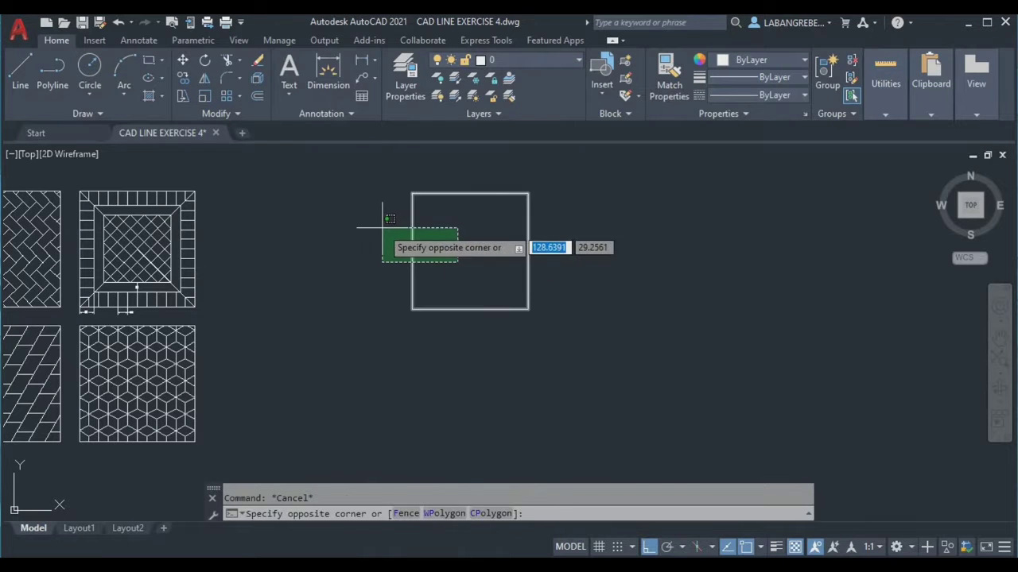
pyautogui.click(382, 228)
pyautogui.click(230, 96)
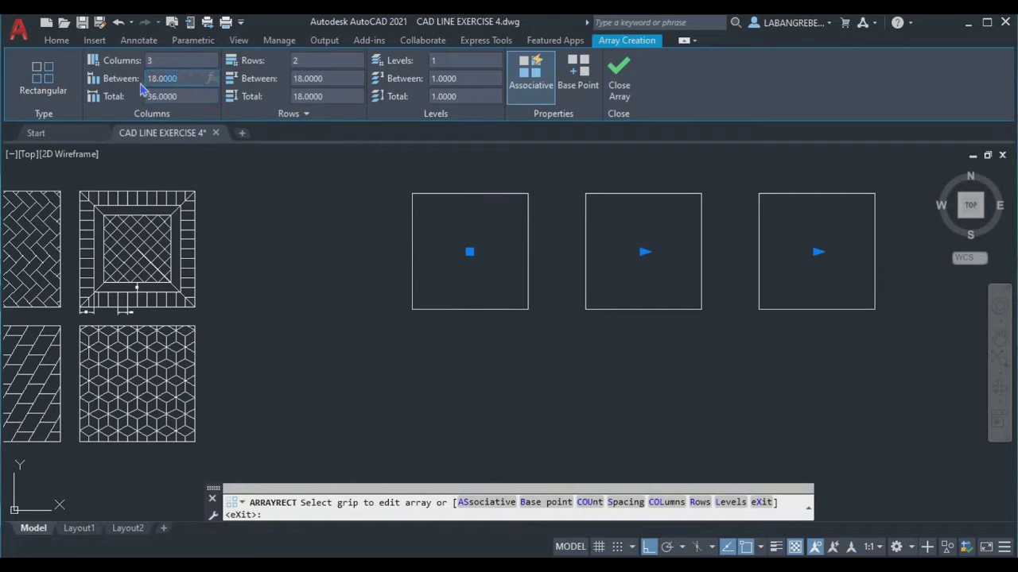
pyautogui.press('Return')
pyautogui.click(316, 80)
pyautogui.write('1')
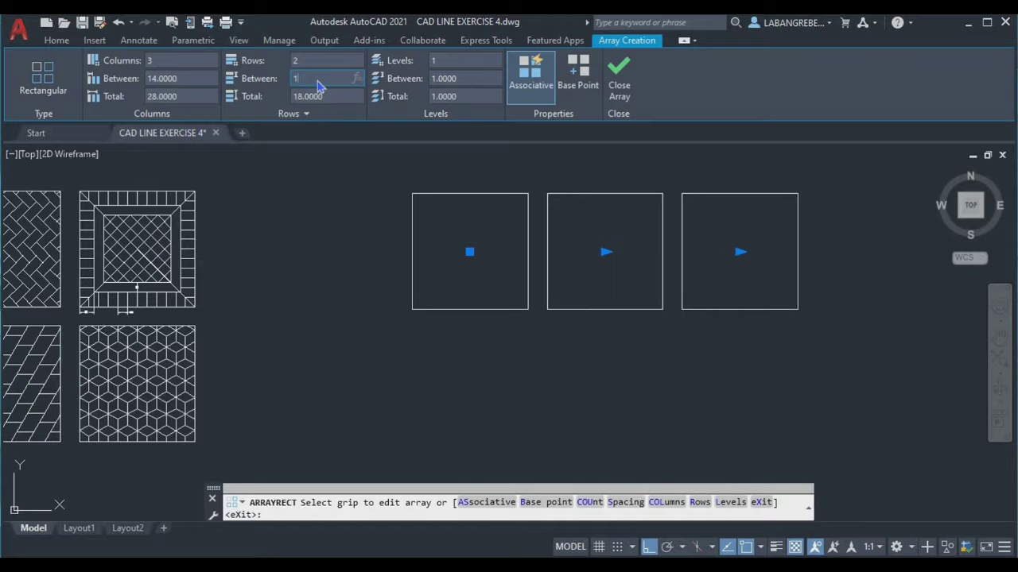
pyautogui.write('4')
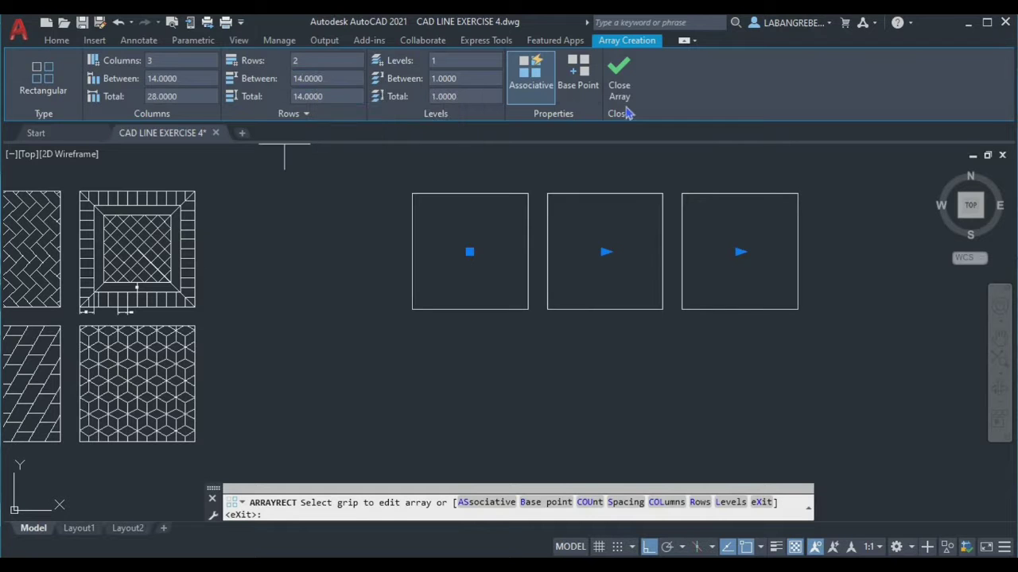
pyautogui.click(619, 86)
# Step: Move the array of six squares straight down to line up roughly with the reference patterns
pyautogui.scroll(-2, 630, 295)
pyautogui.click(643, 312)
pyautogui.click(564, 198)
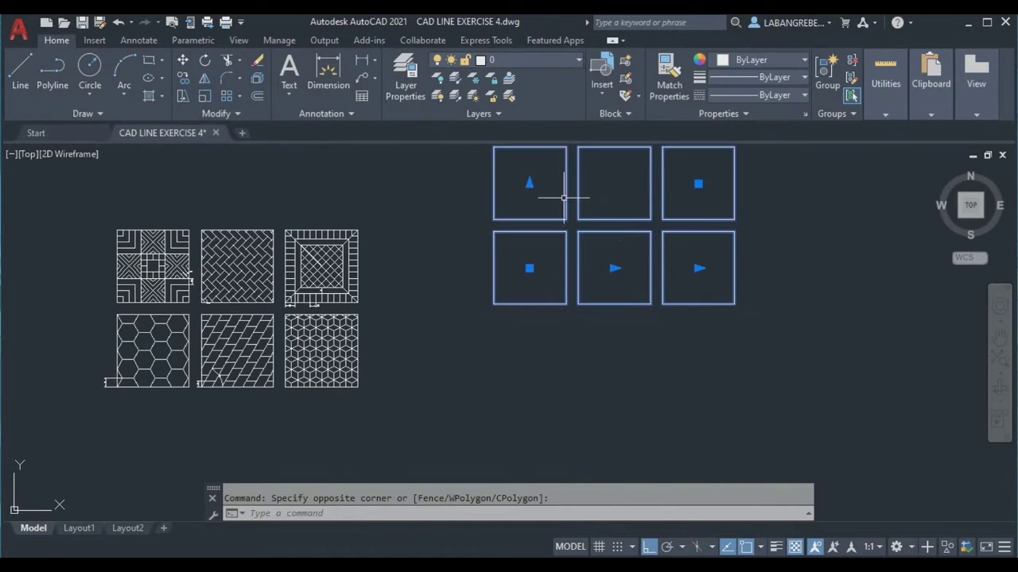
pyautogui.moveTo(635, 263); pyautogui.dragTo(611, 273, button='middle')
pyautogui.press('m')
pyautogui.press('Return')
pyautogui.click(590, 241)
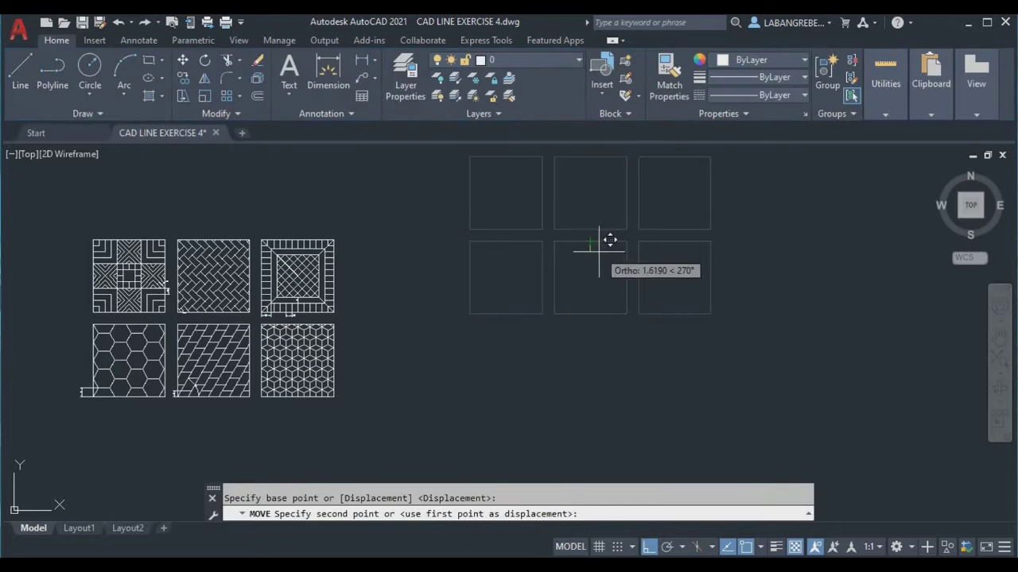
pyautogui.click(597, 329)
# Step: Explode the array into six separate squares
pyautogui.scroll(3, 598, 349)
pyautogui.click(600, 352)
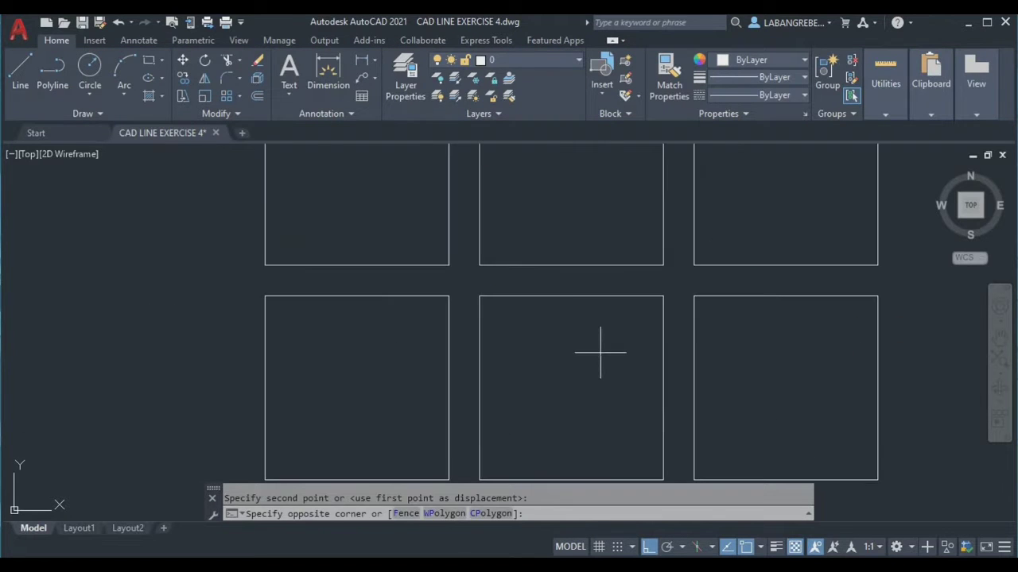
pyautogui.click(517, 256)
pyautogui.press('Return')
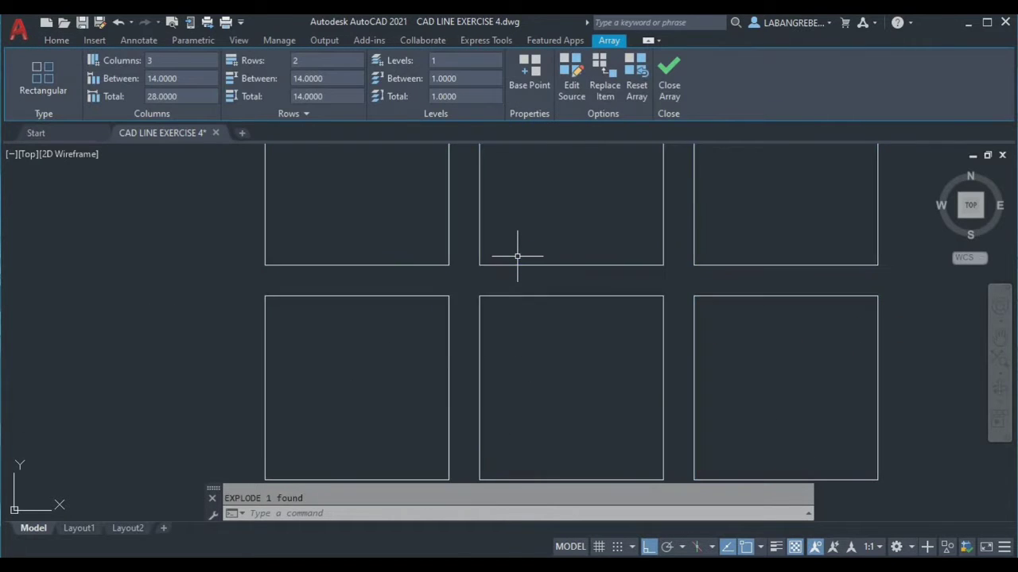
# Step: Examine the first reference pattern, including its line spacing dimensions and three-by-three layout
pyautogui.scroll(-2, 506, 219)
pyautogui.moveTo(370, 302); pyautogui.dragTo(795, 404, button='middle')
pyautogui.scroll(4, 208, 318)
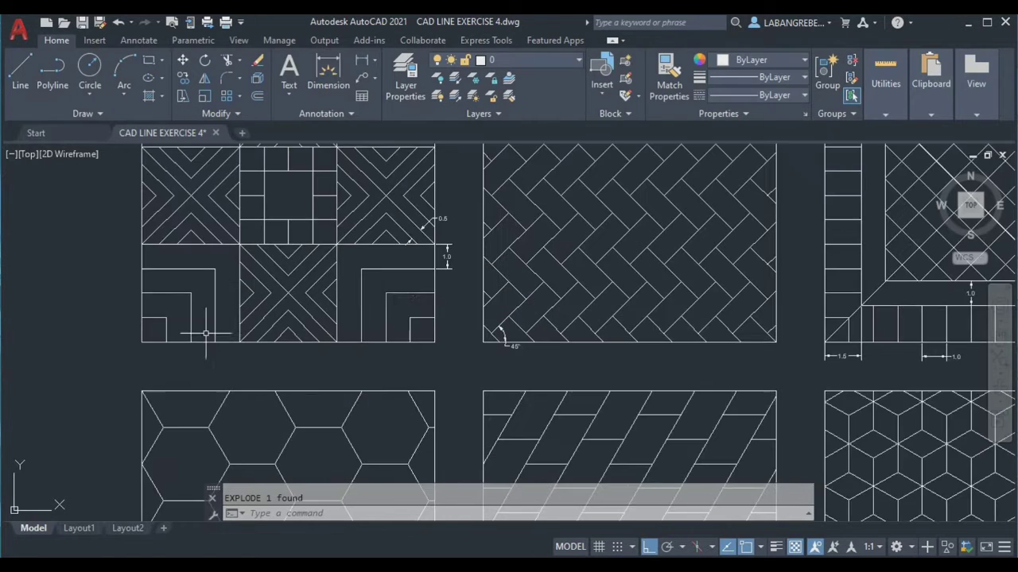
pyautogui.moveTo(397, 314); pyautogui.dragTo(535, 367, button='middle')
pyautogui.moveTo(602, 276); pyautogui.dragTo(650, 307, button='middle')
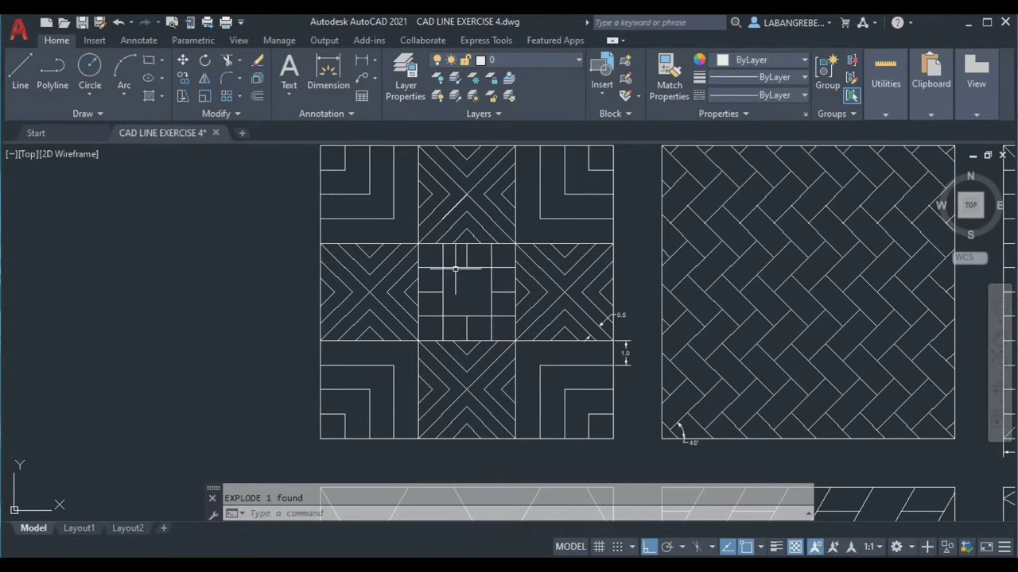
pyautogui.scroll(2, 613, 341)
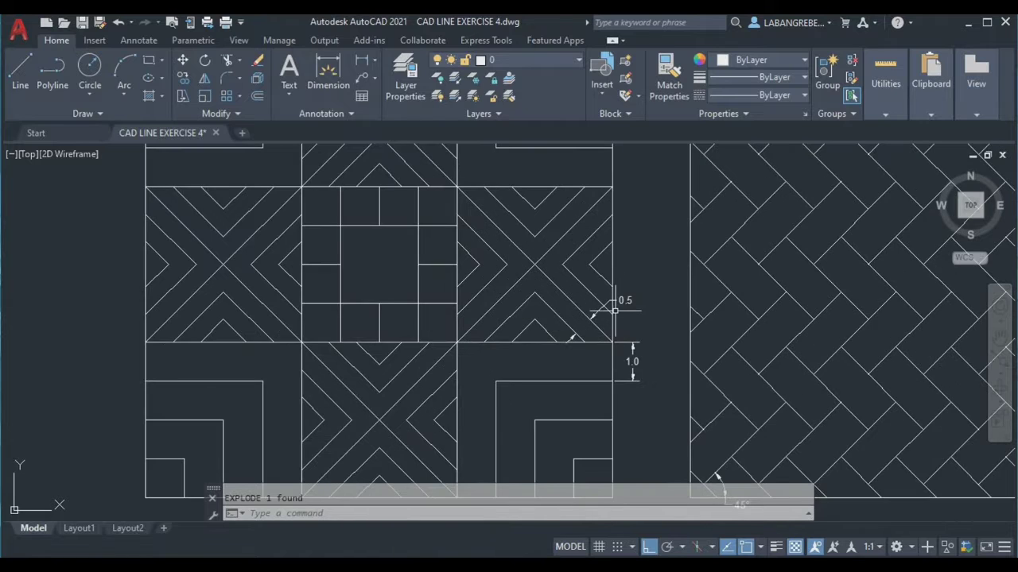
# Step: Explode the upper-left empty square into individual lines
pyautogui.scroll(-2, 615, 310)
pyautogui.moveTo(765, 280); pyautogui.dragTo(333, 284, button='middle')
pyautogui.scroll(-2, 332, 287)
pyautogui.moveTo(665, 326); pyautogui.dragTo(86, 302, button='middle')
pyautogui.scroll(2, 468, 297)
pyautogui.click(468, 298)
pyautogui.click(397, 297)
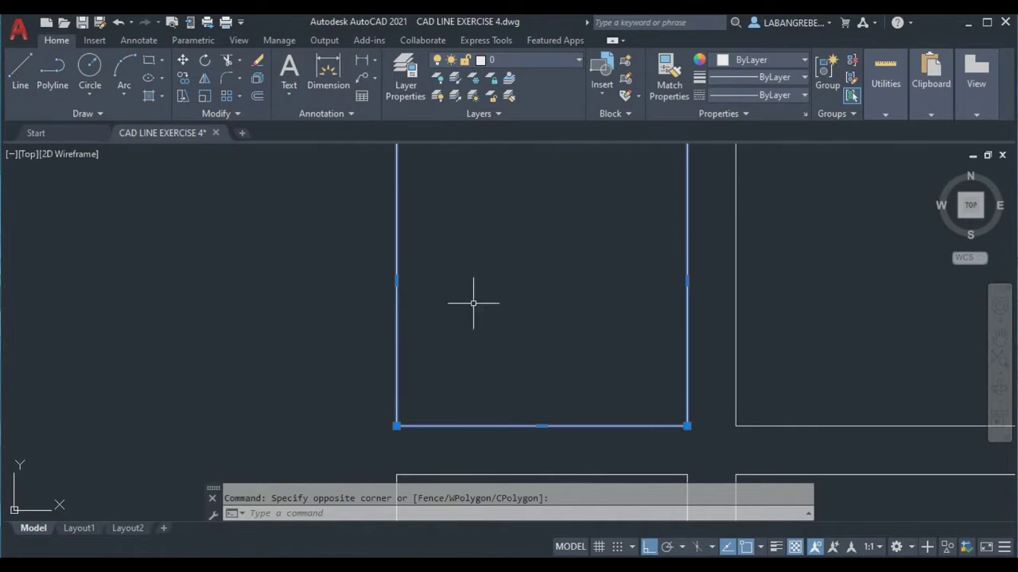
pyautogui.scroll(-2, 465, 312)
pyautogui.write('x')
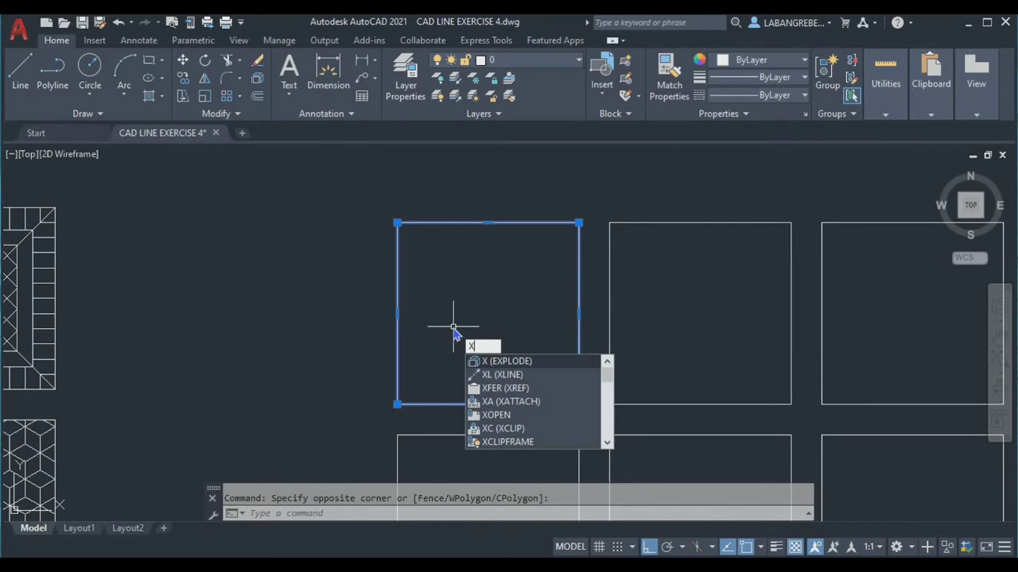
pyautogui.press('Return')
# Step: Offset the exploded square's left edge inward twice at 4 units to divide it into three columns
pyautogui.click(398, 306)
pyautogui.click(354, 286)
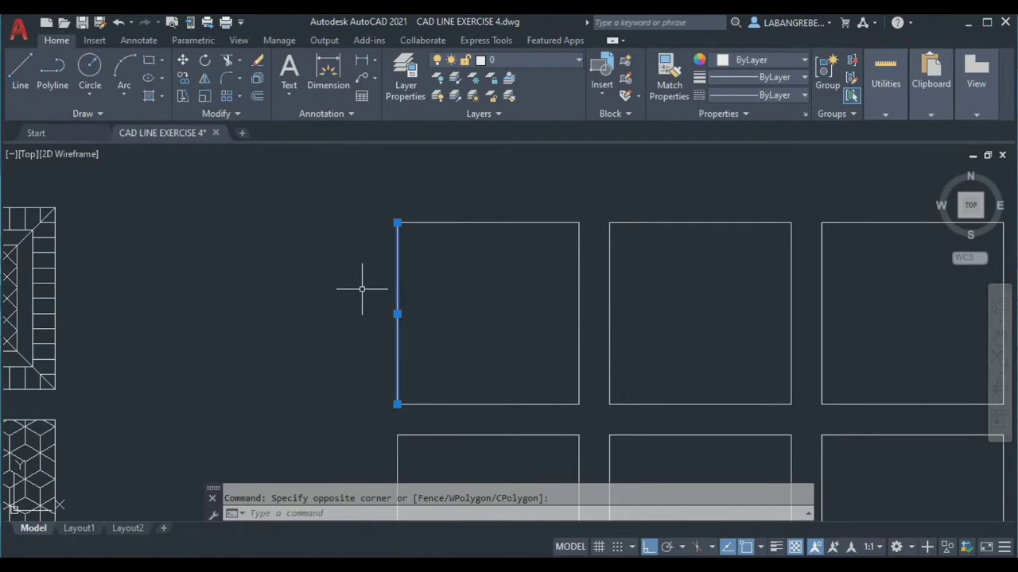
pyautogui.press('Return')
pyautogui.write('4')
pyautogui.press('Return')
pyautogui.click(398, 278)
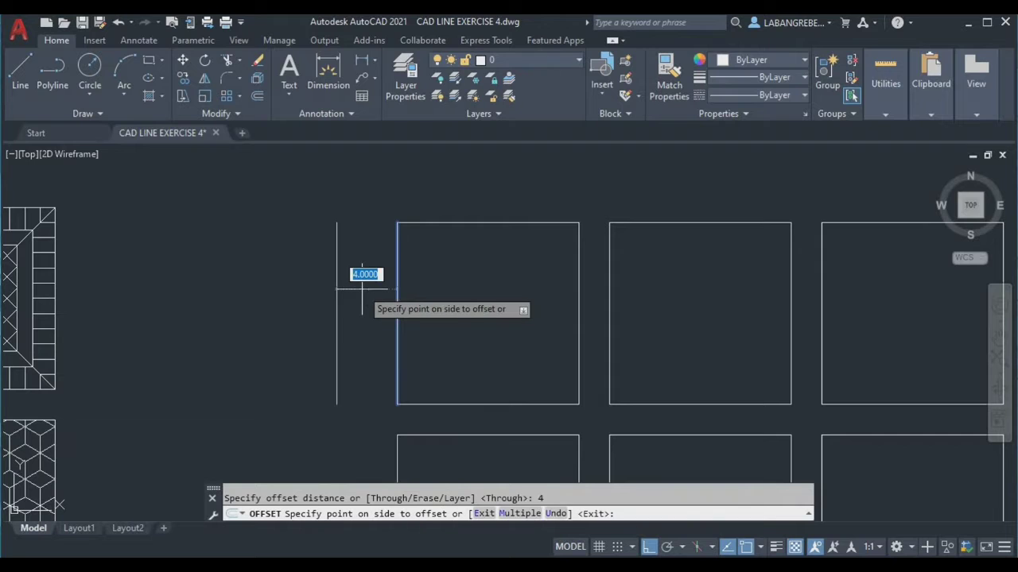
pyautogui.click(460, 277)
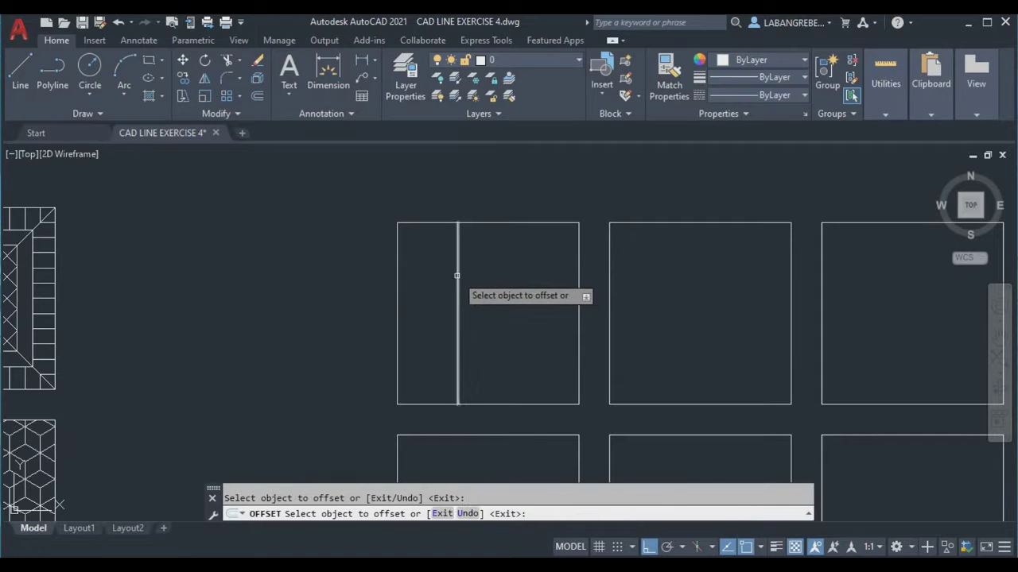
pyautogui.click(457, 276)
pyautogui.click(549, 273)
pyautogui.press('Escape')
# Step: Offset the same square's top edge downward twice at 4 units to complete a three-by-three grid
pyautogui.scroll(-4, 470, 278)
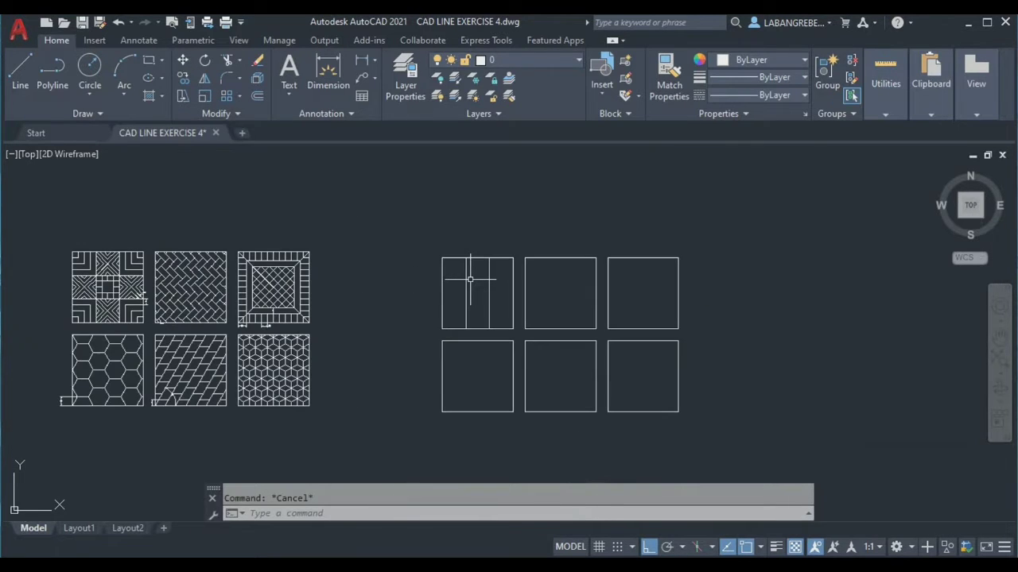
pyautogui.scroll(5, 470, 279)
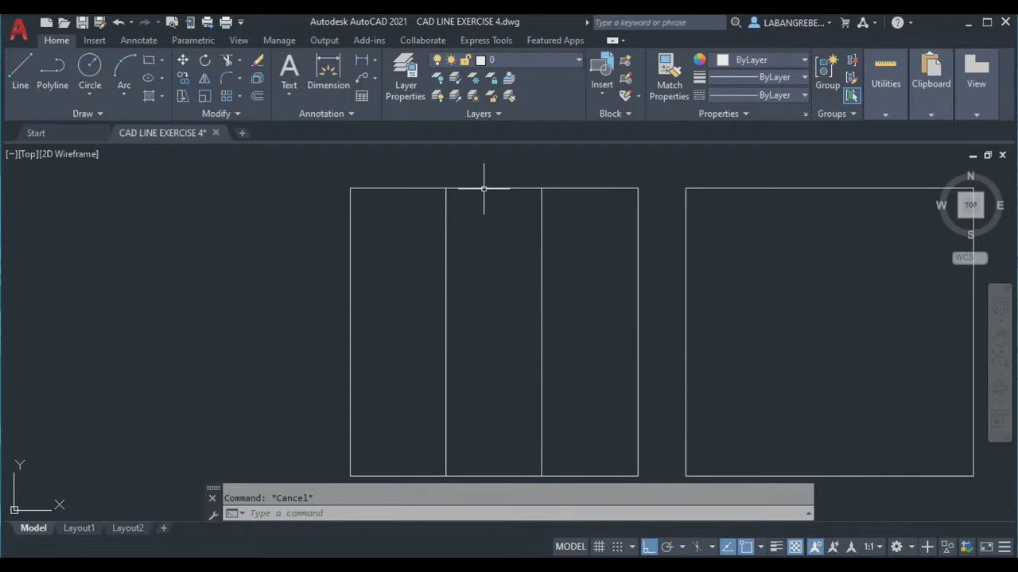
pyautogui.write('o')
pyautogui.press('Return')
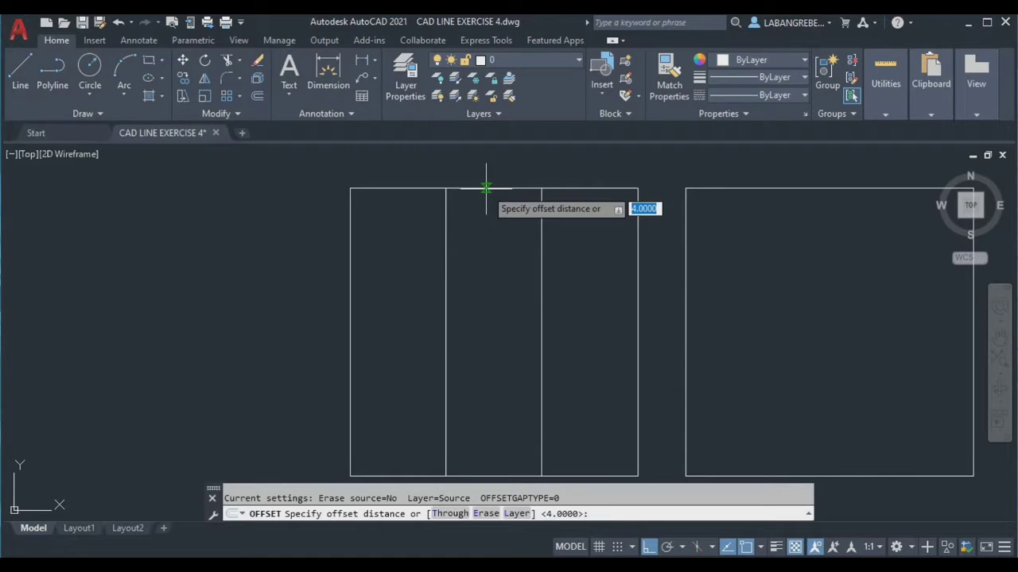
pyautogui.press('Return')
pyautogui.click(486, 189)
pyautogui.click(507, 302)
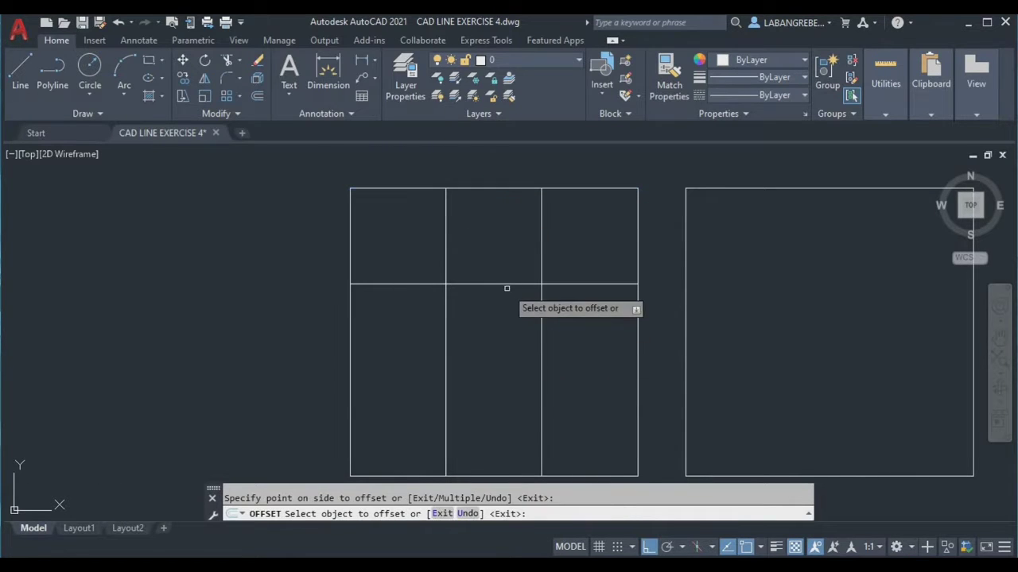
pyautogui.click(506, 285)
pyautogui.click(498, 409)
pyautogui.press('Escape')
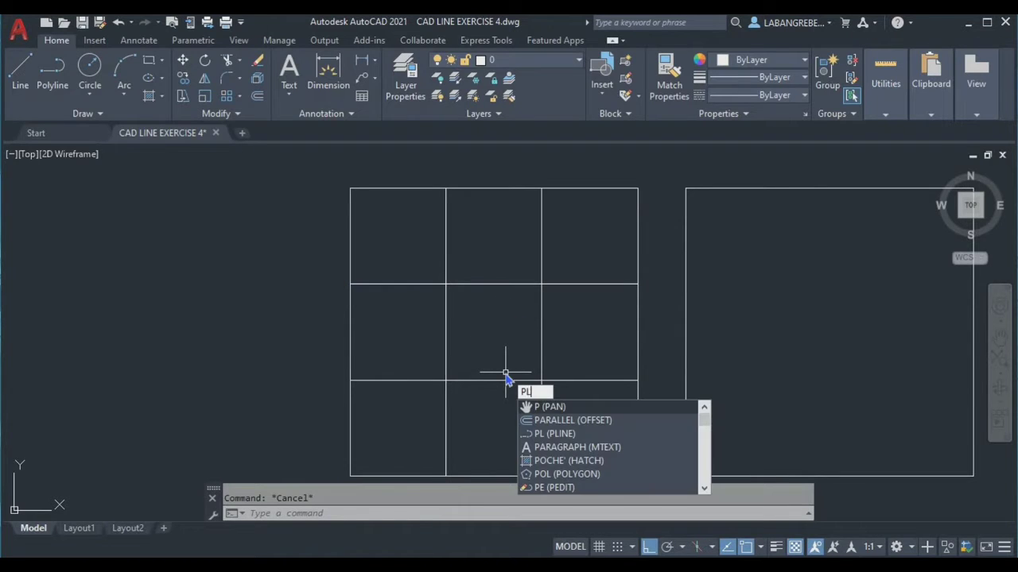
# Step: Try to draw an L-shaped polyline along the inner sides of the grid's upper-left cell
pyautogui.write('PL')
pyautogui.press('Return')
pyautogui.click(446, 188)
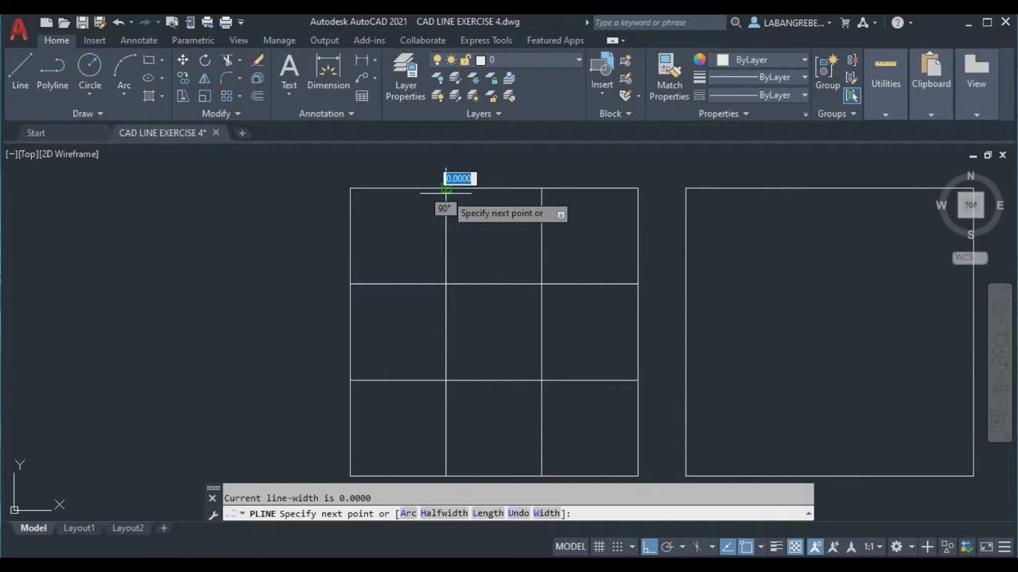
pyautogui.click(446, 284)
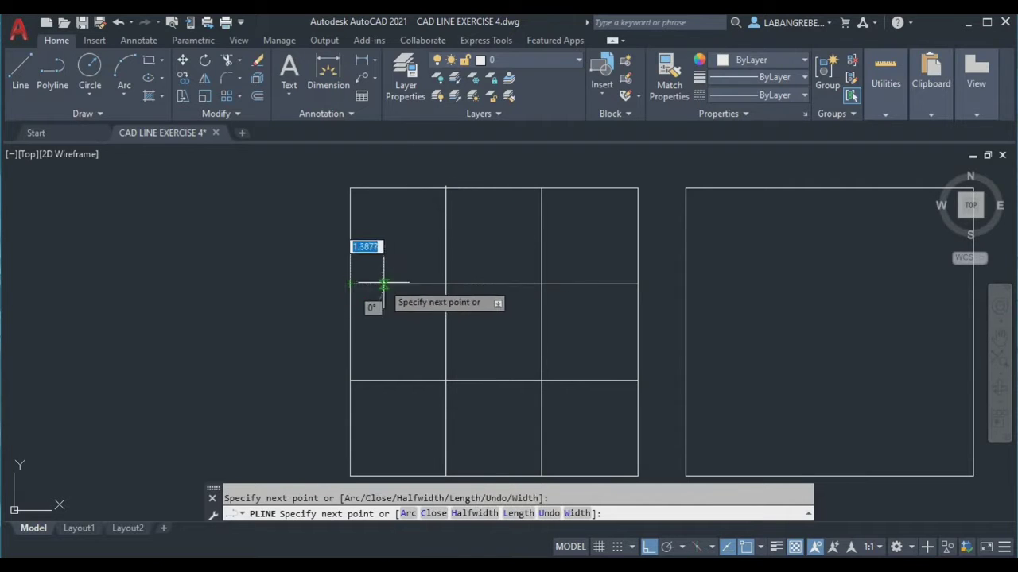
pyautogui.click(390, 284)
pyautogui.press('Escape')
pyautogui.press('Escape')
# Step: Try to offset the L-shaped polyline 1 unit into the cell with the Multiple option, and undo the polyline
pyautogui.click(397, 284)
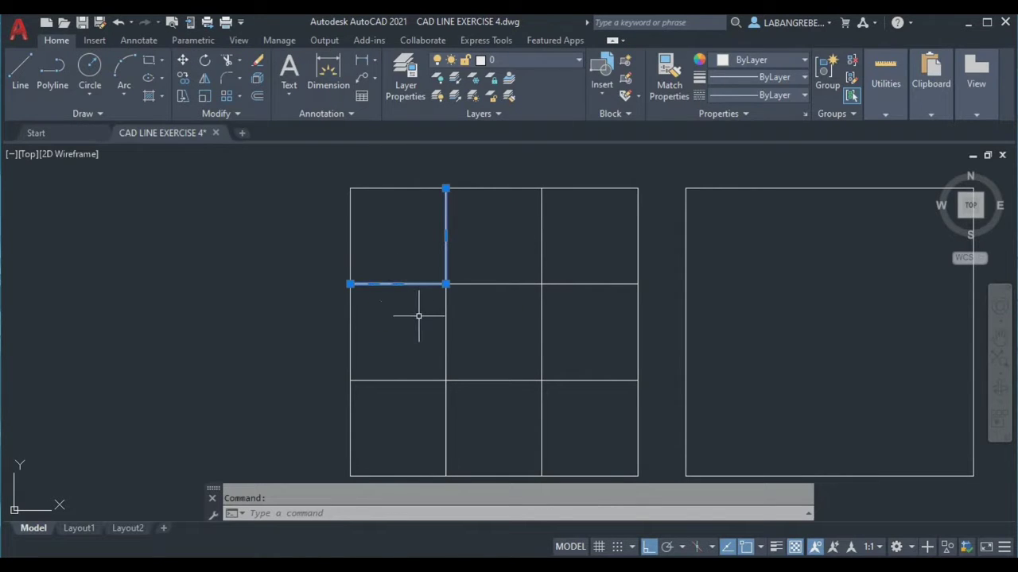
pyautogui.press('Return')
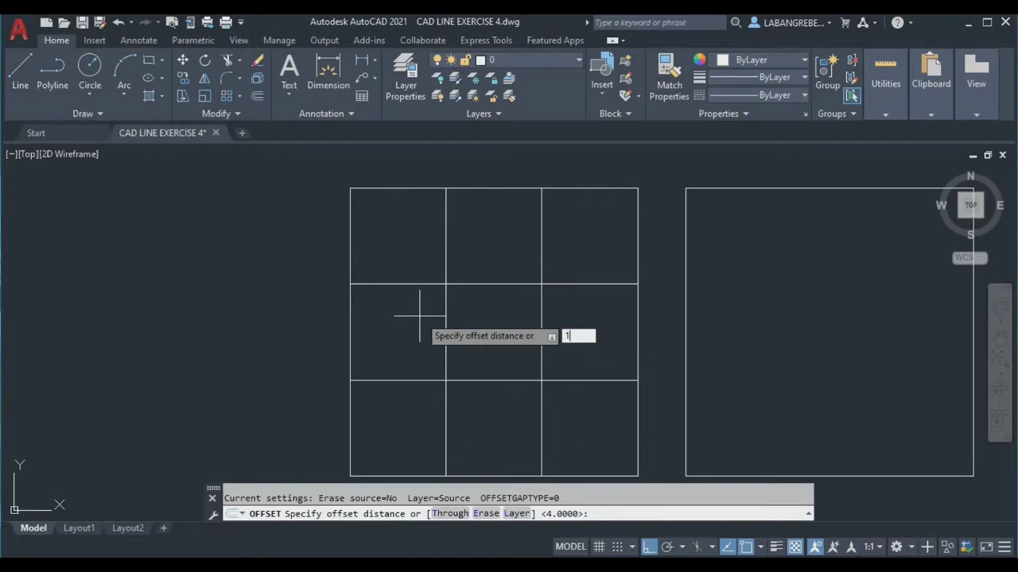
pyautogui.press('Return')
pyautogui.click(419, 287)
pyautogui.write('M')
pyautogui.press('Return')
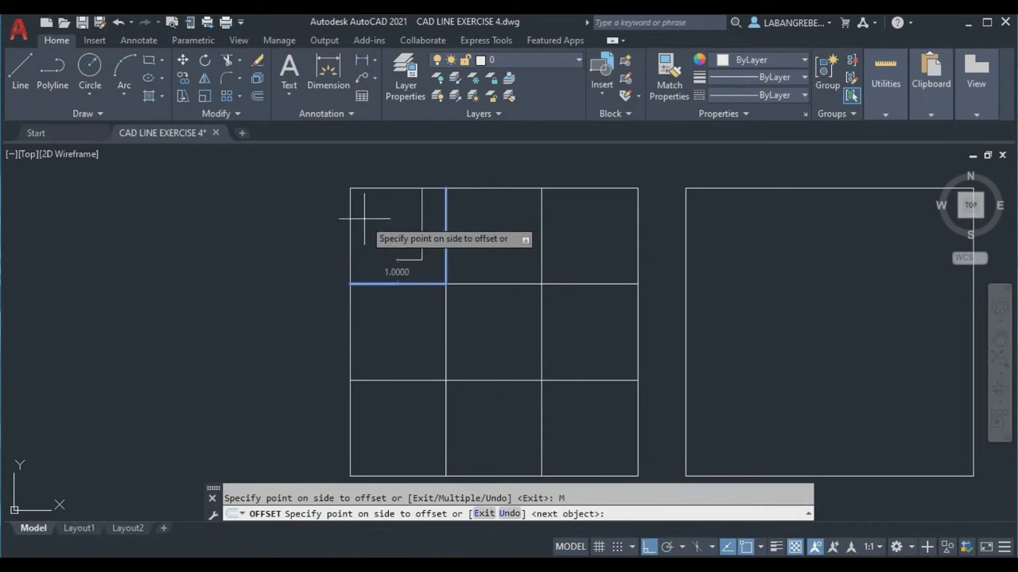
pyautogui.press('Escape')
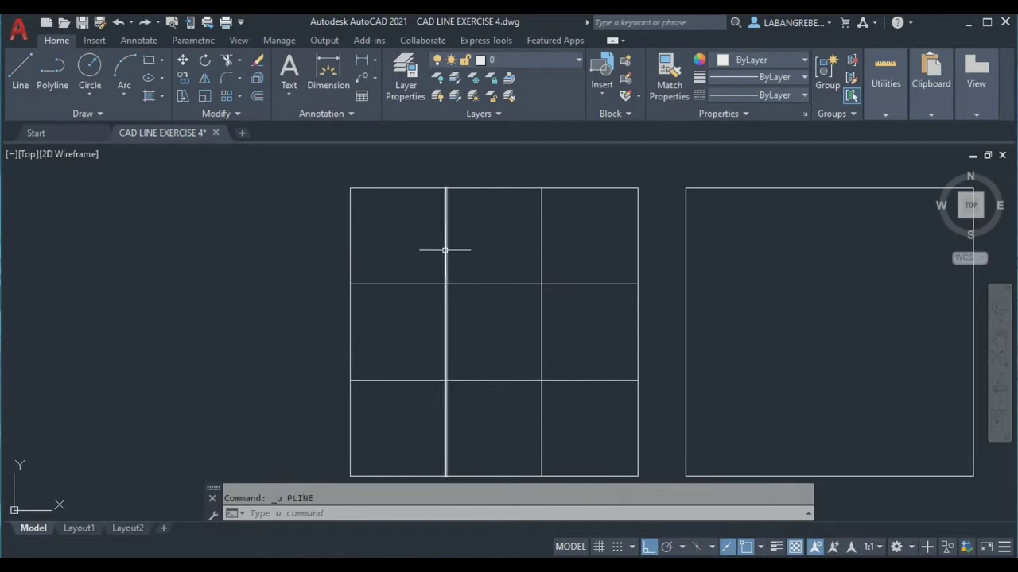
pyautogui.click(446, 250)
pyautogui.press('Escape')
# Step: Draw a polyline down the right side and along the bottom side of the grid's upper-left cell
pyautogui.write('PL')
pyautogui.press('Return')
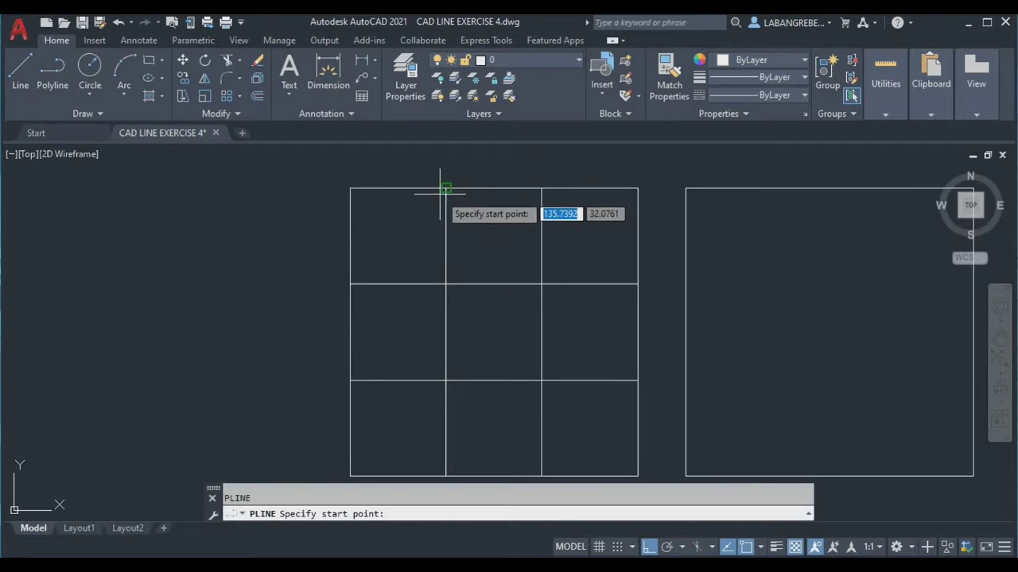
pyautogui.click(445, 188)
pyautogui.click(446, 283)
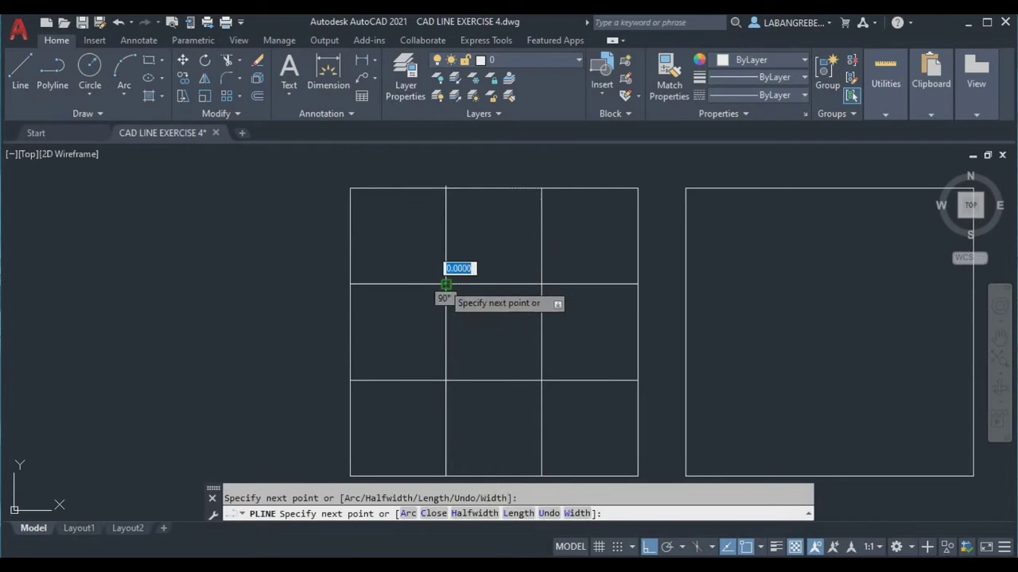
pyautogui.click(350, 283)
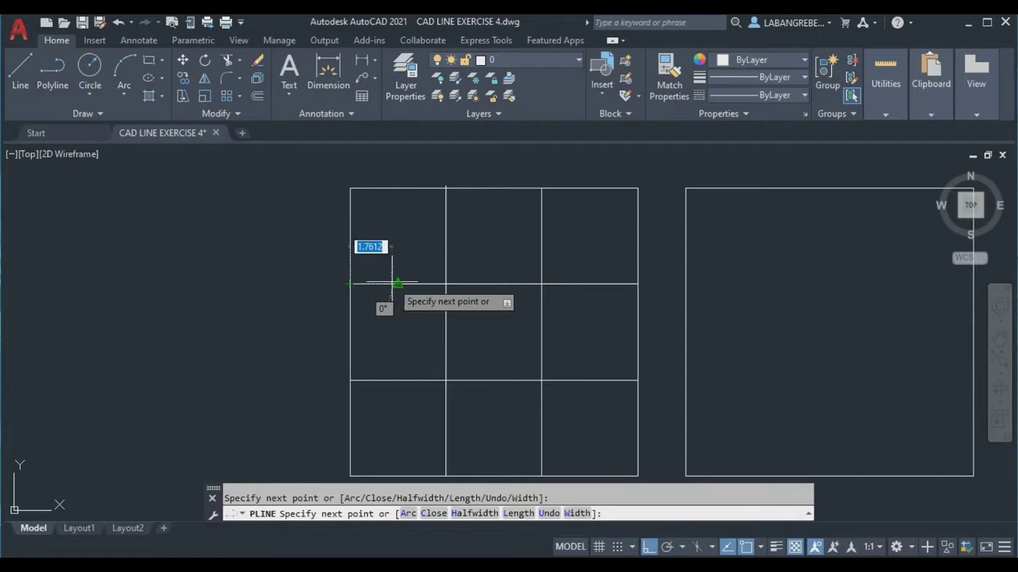
pyautogui.press('Escape')
# Step: Offset the L-shaped polyline into the upper-left cell three times at 1 unit using the Multiple option
pyautogui.click(388, 284)
pyautogui.write('O')
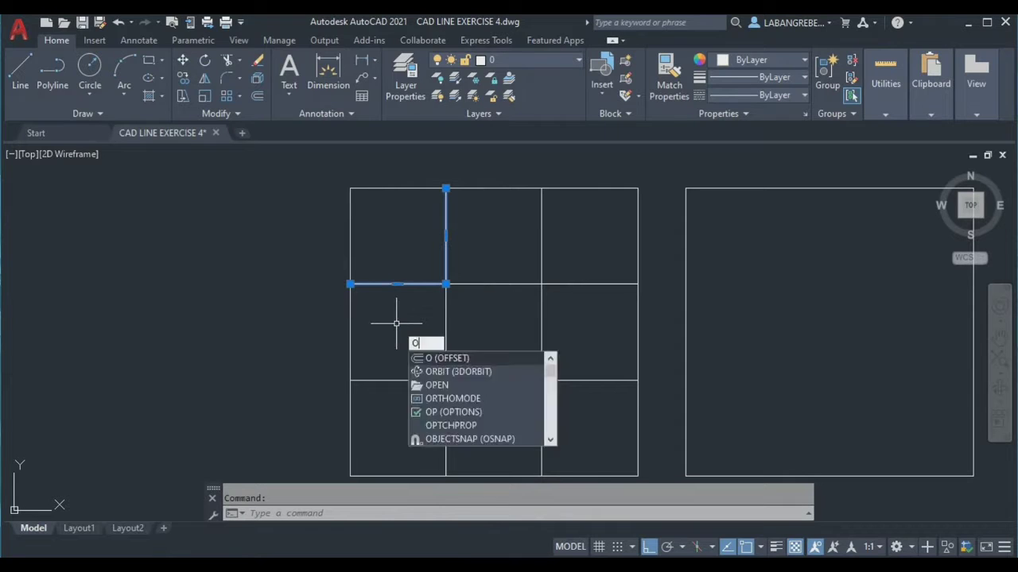
pyautogui.press('Return')
pyautogui.press('Return')
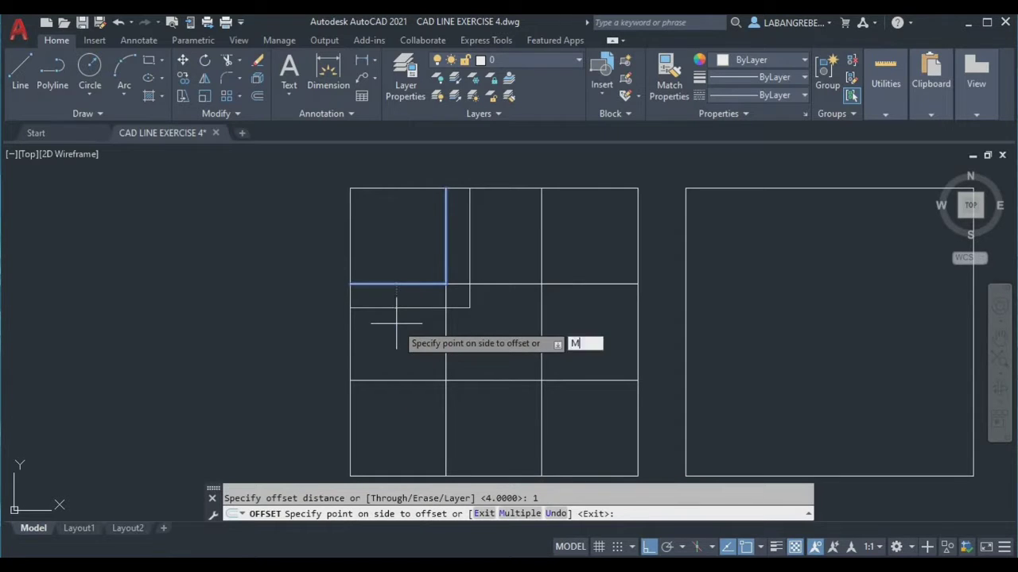
pyautogui.write('M')
pyautogui.press('Return')
pyautogui.click(349, 208)
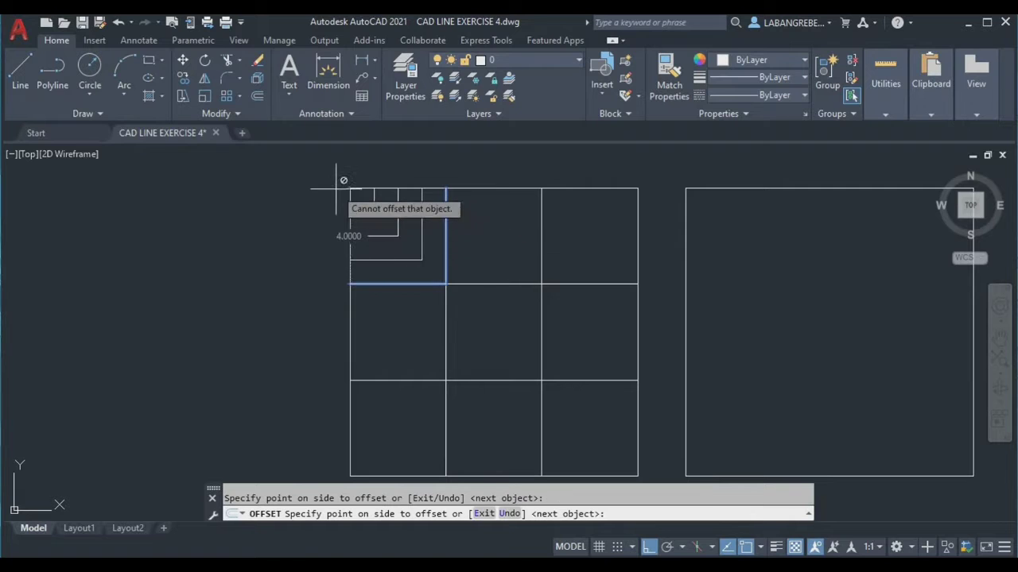
pyautogui.press('Escape')
# Step: Mirror the three nested L-shaped polylines into the grid's upper-right cell about its vertical centreline, keeping the originals
pyautogui.scroll(2, 397, 262)
pyautogui.click(443, 262)
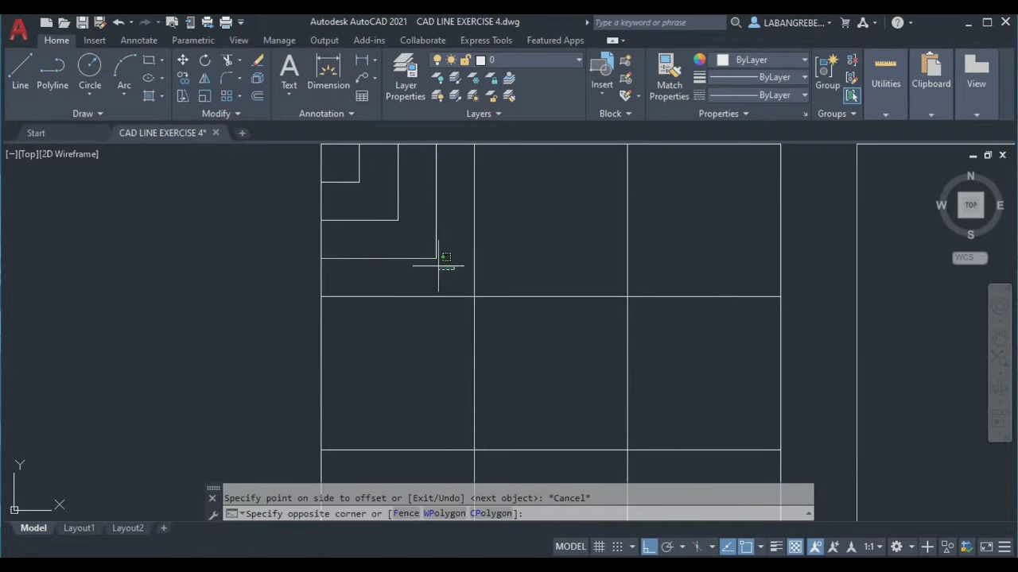
pyautogui.click(346, 180)
pyautogui.scroll(-2, 363, 216)
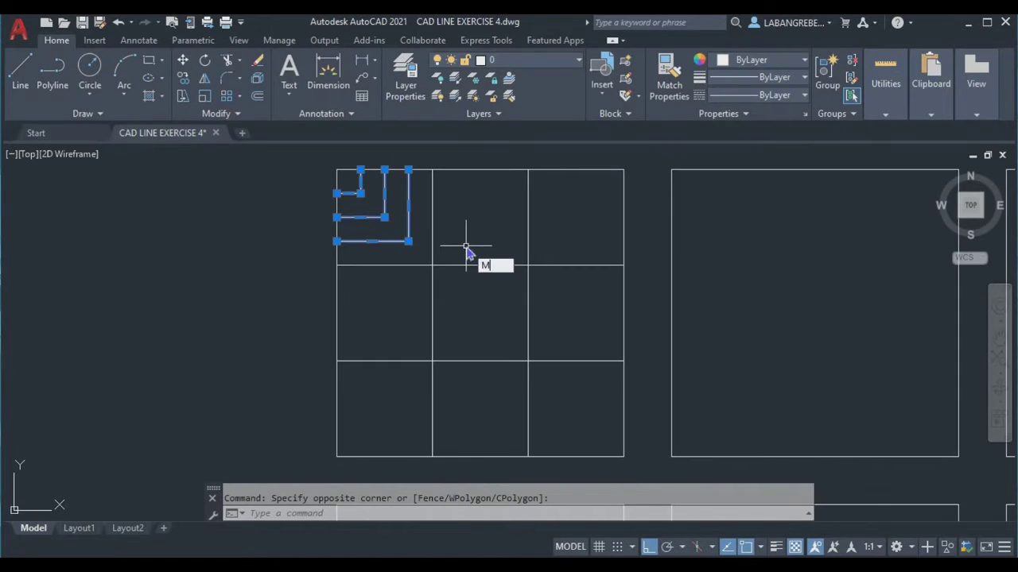
pyautogui.write('I')
pyautogui.press('Return')
pyautogui.click(480, 169)
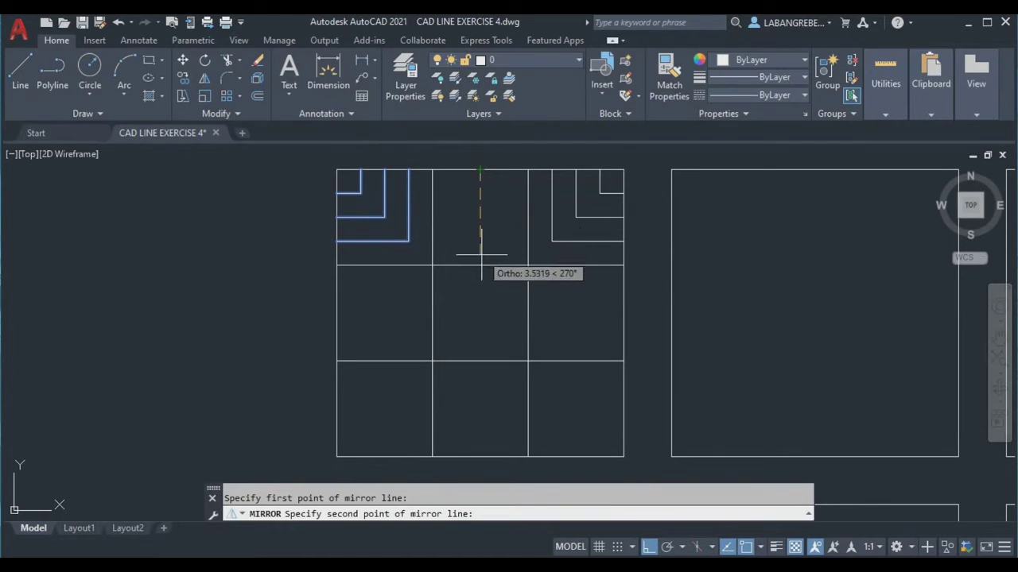
pyautogui.click(480, 265)
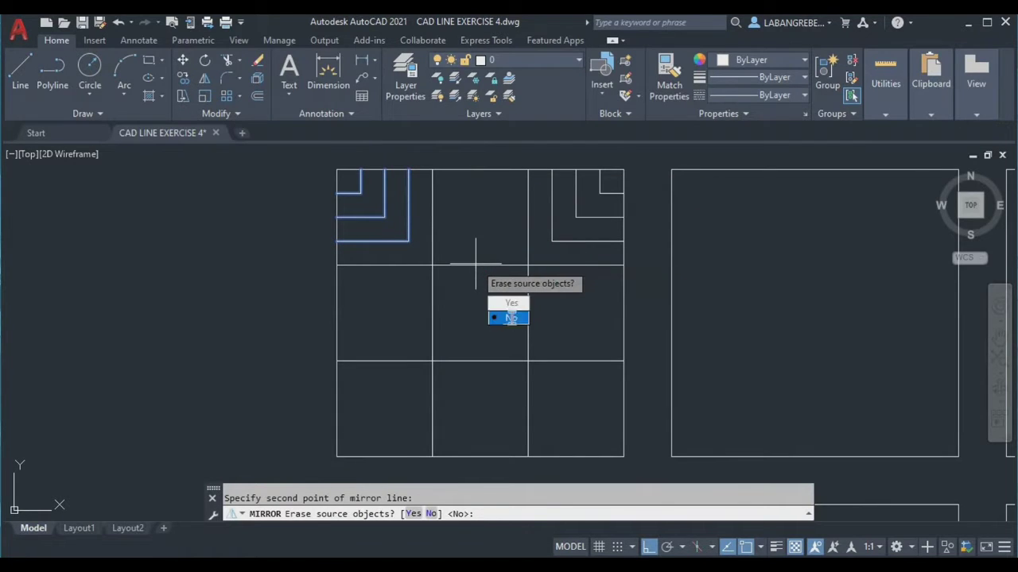
pyautogui.click(510, 318)
# Step: Mirror both upper corner sets of L-shaped polylines into the lower corner cells about the grid's horizontal centreline, keeping the originals
pyautogui.click(554, 251)
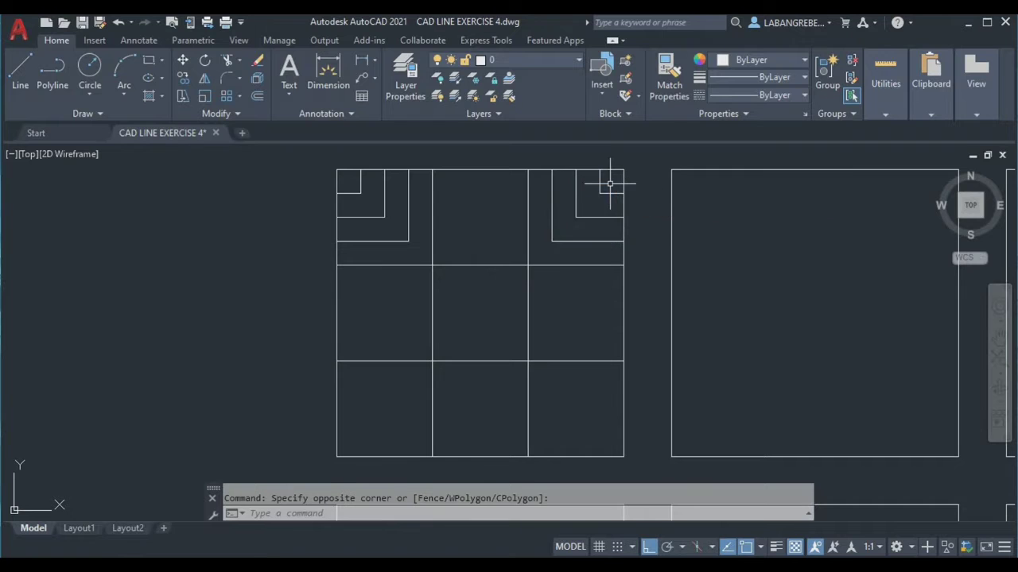
pyautogui.click(548, 239)
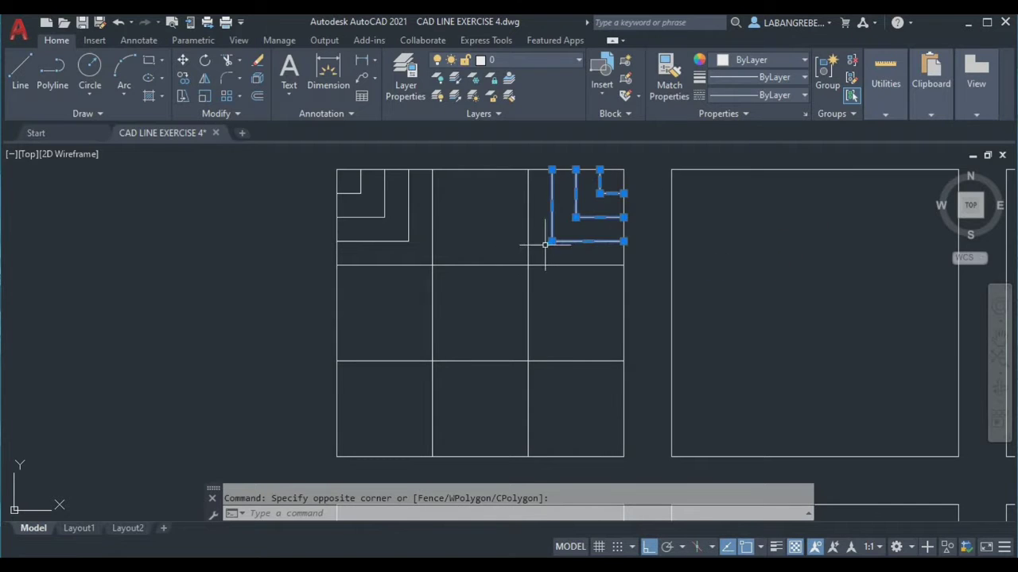
pyautogui.click(411, 255)
pyautogui.click(359, 176)
pyautogui.write('M')
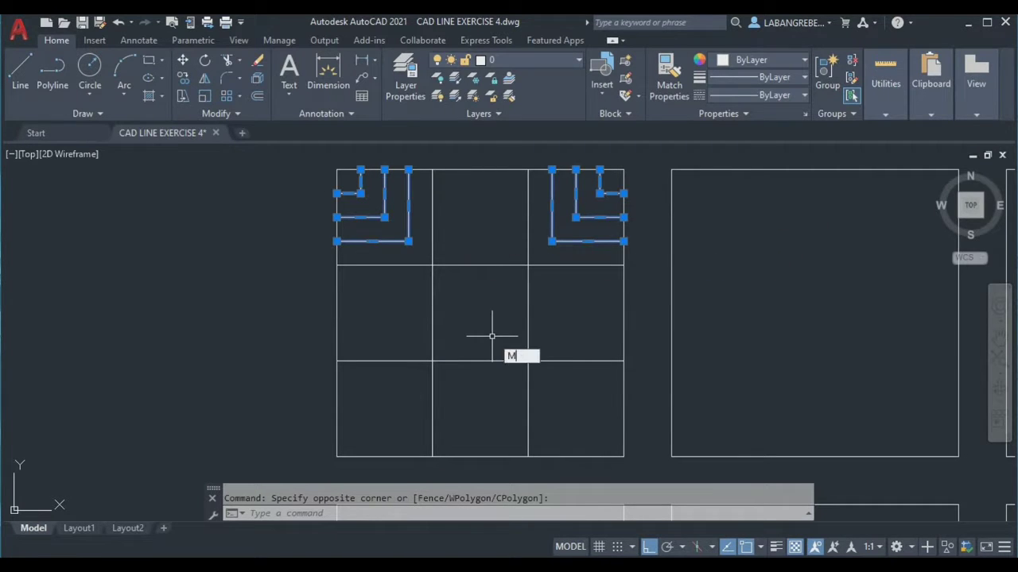
pyautogui.write('I')
pyautogui.press('Return')
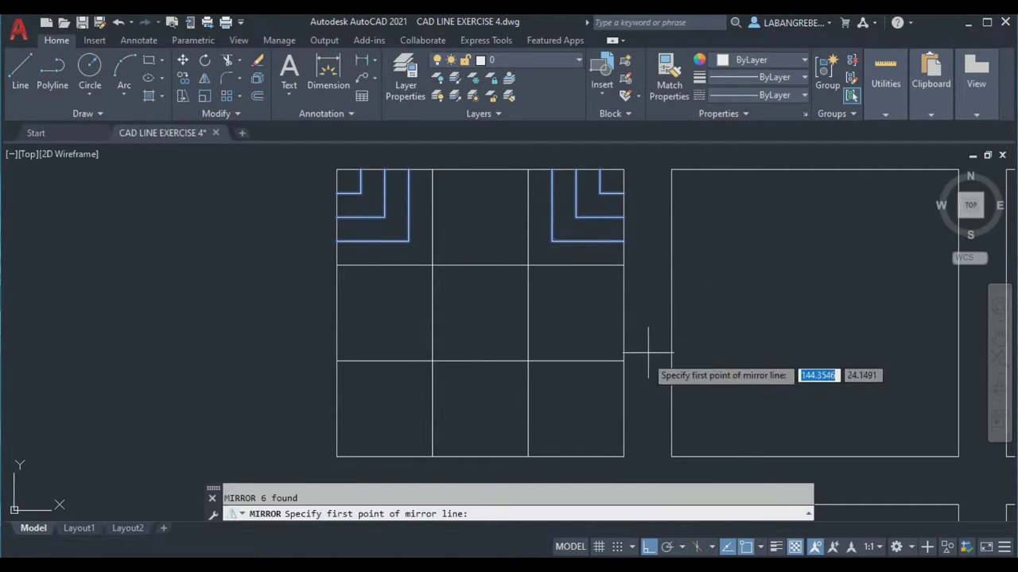
pyautogui.click(624, 313)
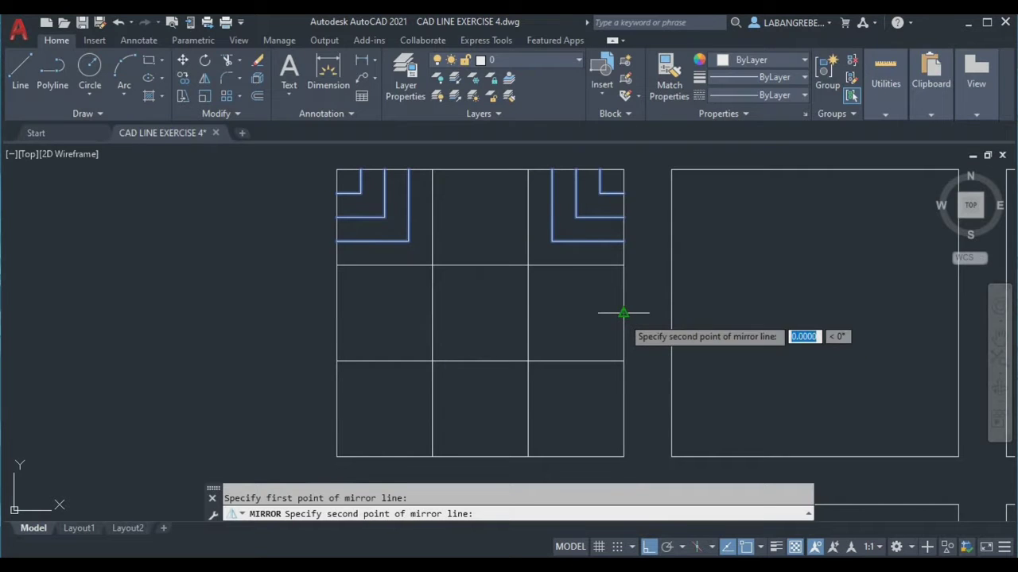
pyautogui.click(337, 315)
pyautogui.press('Return')
# Step: Draw a diagonal line across the grid's upper-middle cell from its lower-left to its upper-right corner
pyautogui.scroll(-4, 449, 347)
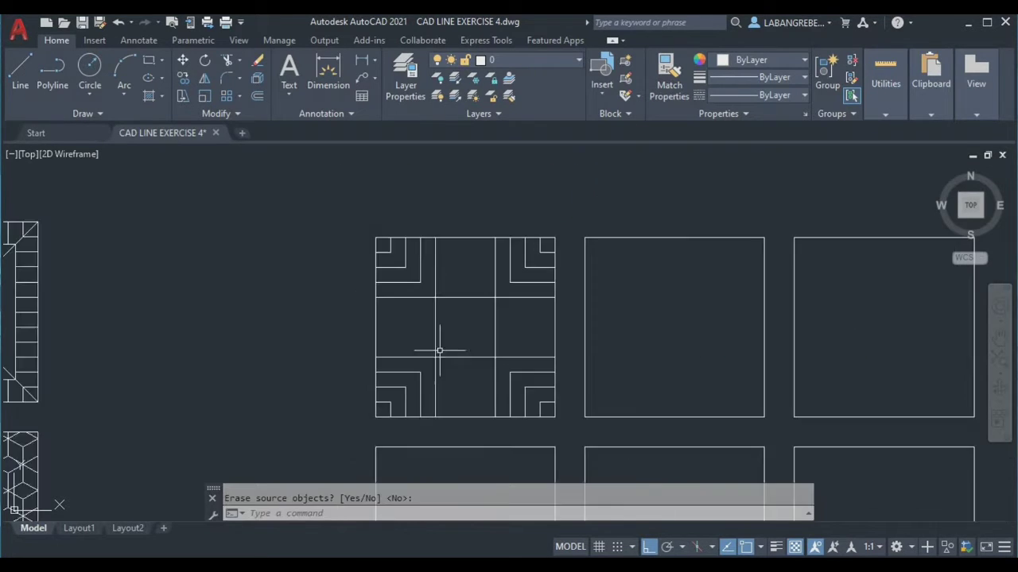
pyautogui.scroll(-4, 398, 372)
pyautogui.scroll(4, 207, 367)
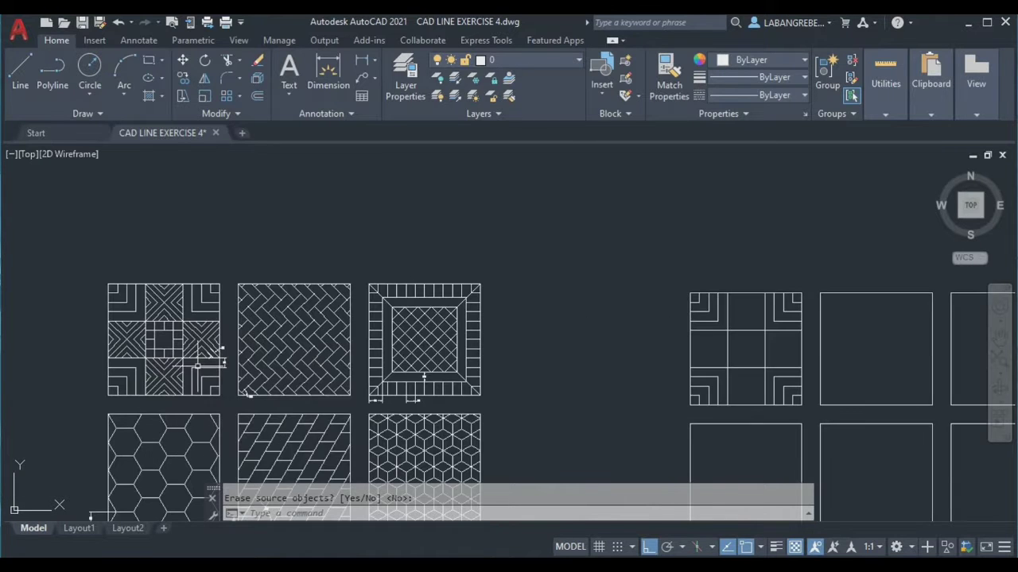
pyautogui.scroll(-2, 527, 351)
pyautogui.scroll(5, 645, 349)
pyautogui.moveTo(766, 338); pyautogui.dragTo(570, 360, button='middle')
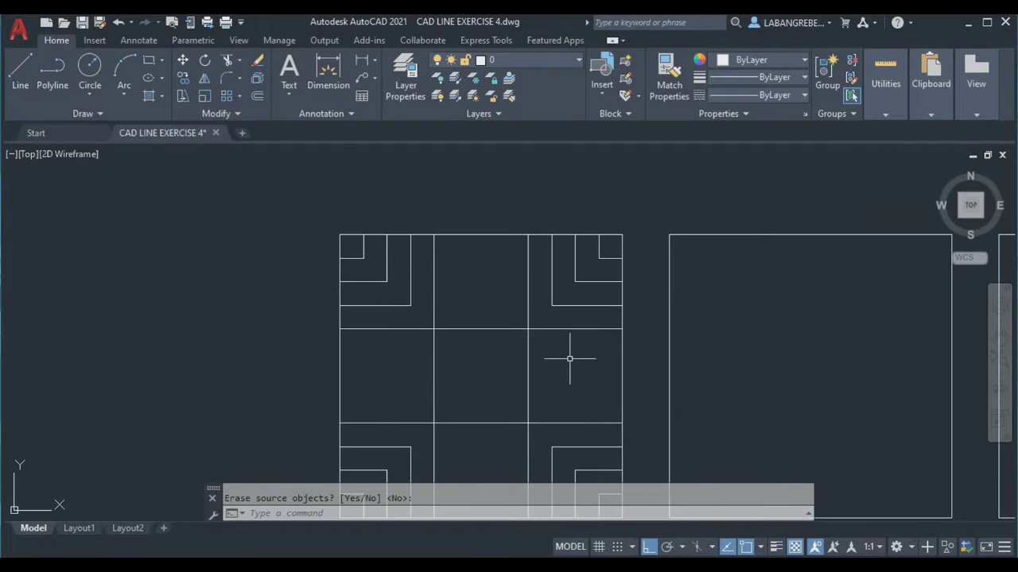
pyautogui.press('Return')
pyautogui.click(434, 328)
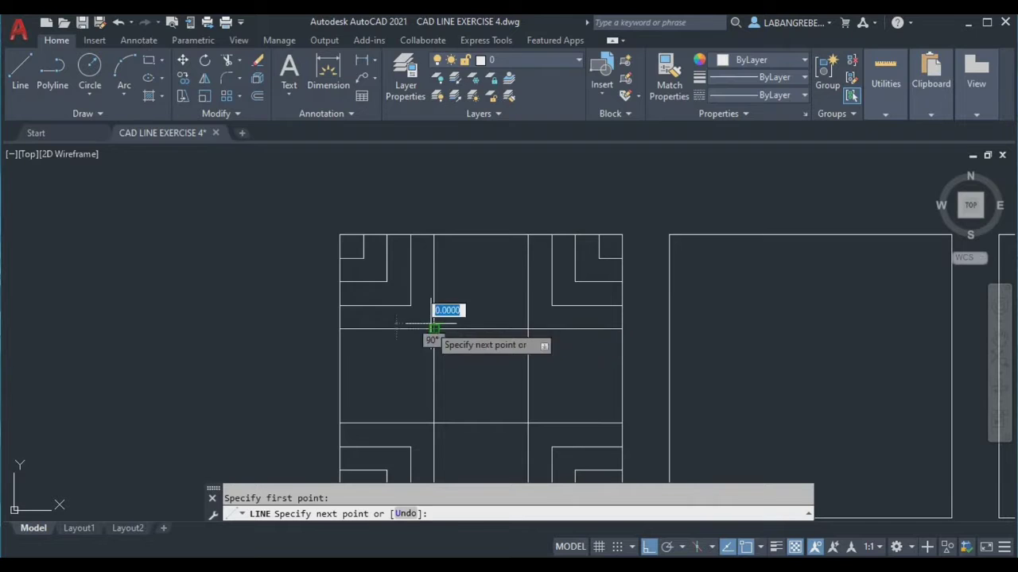
pyautogui.click(527, 236)
pyautogui.press('Return')
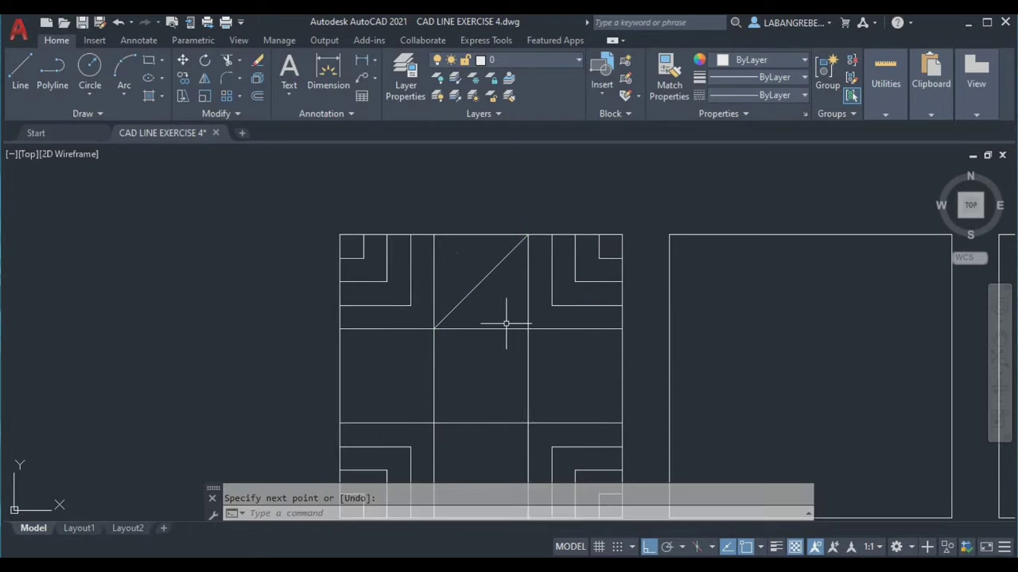
# Step: Draw an inverted-V polyline from the upper-middle cell's lower-right corner through the diagonal's midpoint to the cell's lower-left corner
pyautogui.scroll(2, 506, 324)
pyautogui.write('PL')
pyautogui.press('Return')
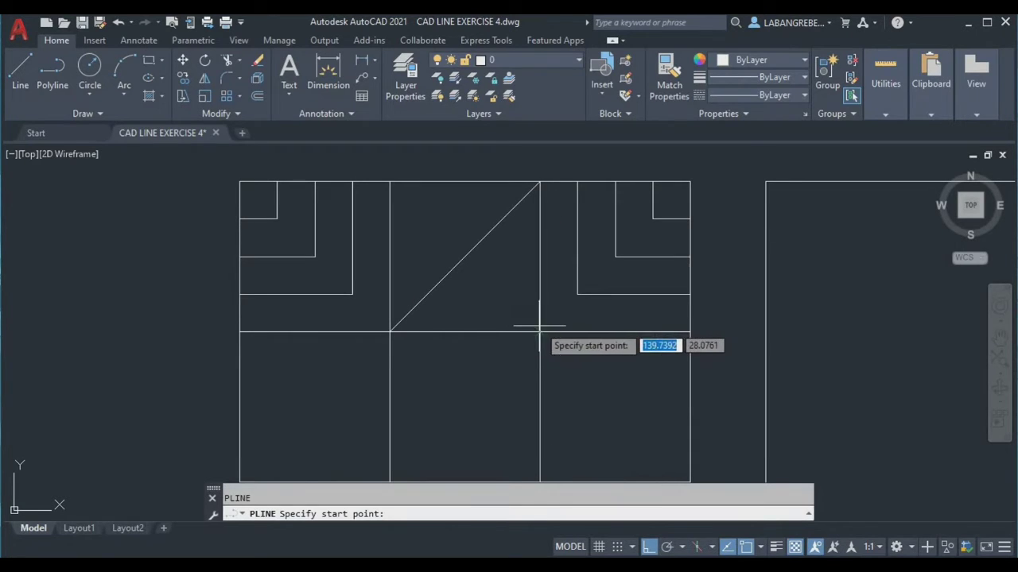
pyautogui.click(540, 332)
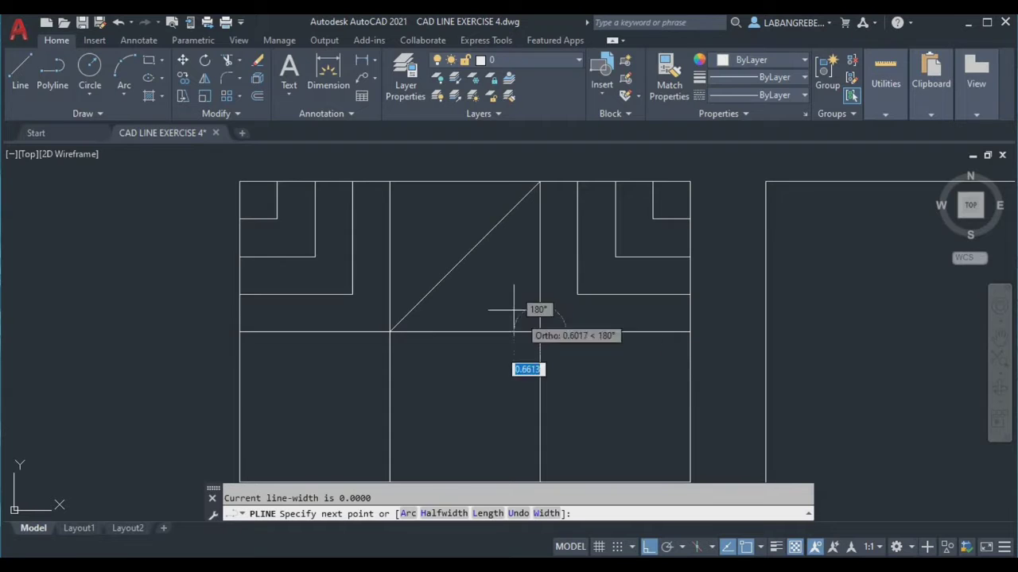
pyautogui.click(465, 257)
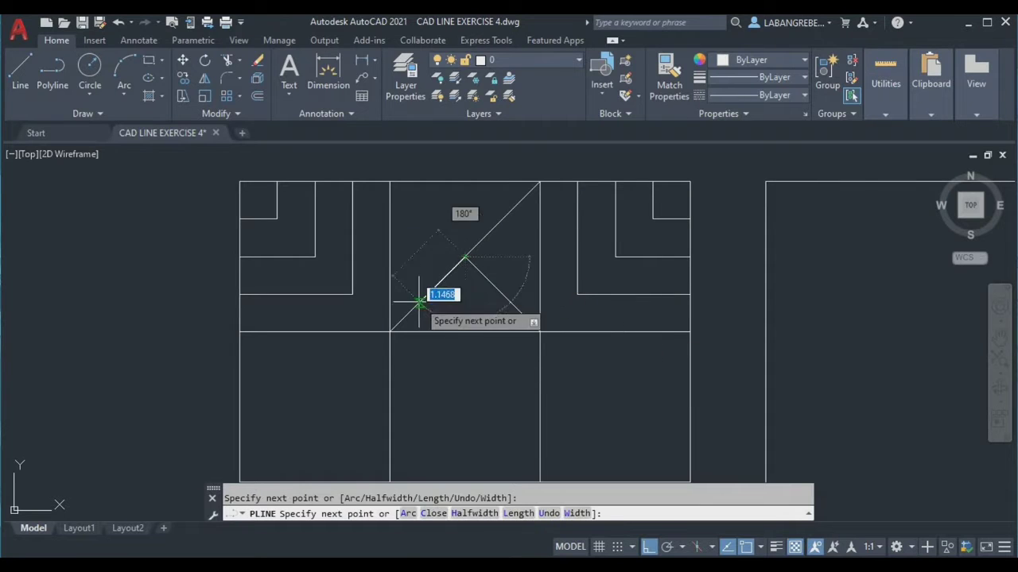
pyautogui.click(391, 333)
pyautogui.press('Return')
# Step: Erase the construction diagonal in the upper-middle cell, leaving the inverted-V polyline
pyautogui.click(506, 238)
pyautogui.click(492, 229)
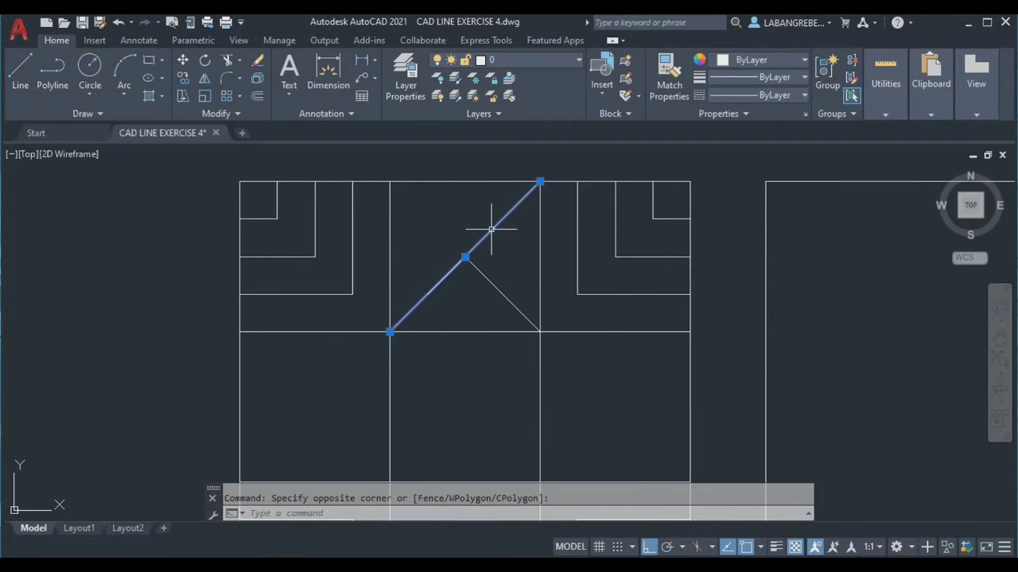
pyautogui.press('Delete')
# Step: Offset the inverted-V polyline downward twice at 0.5 units using the Multiple option
pyautogui.click(487, 249)
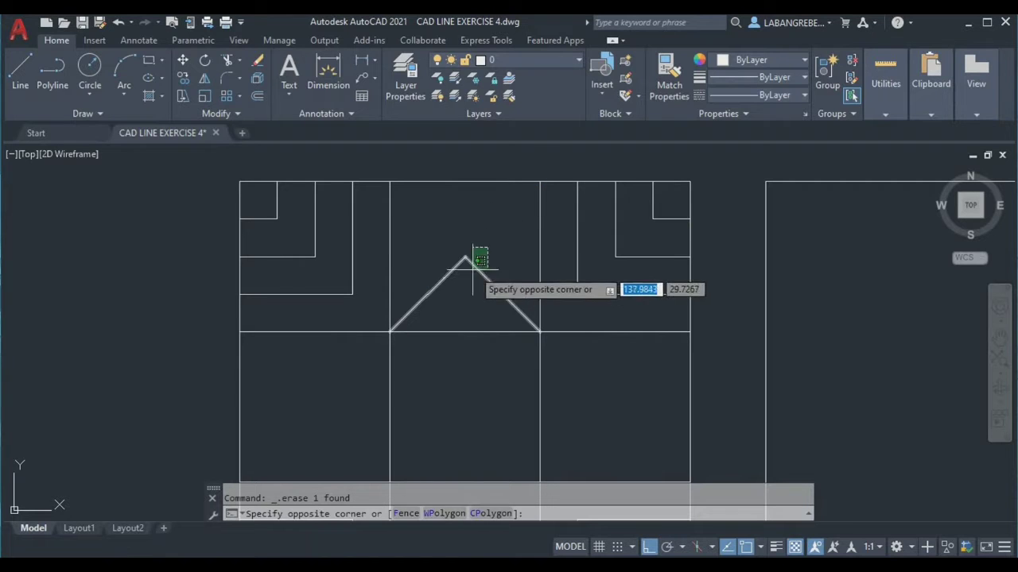
pyautogui.click(467, 277)
pyautogui.press('Return')
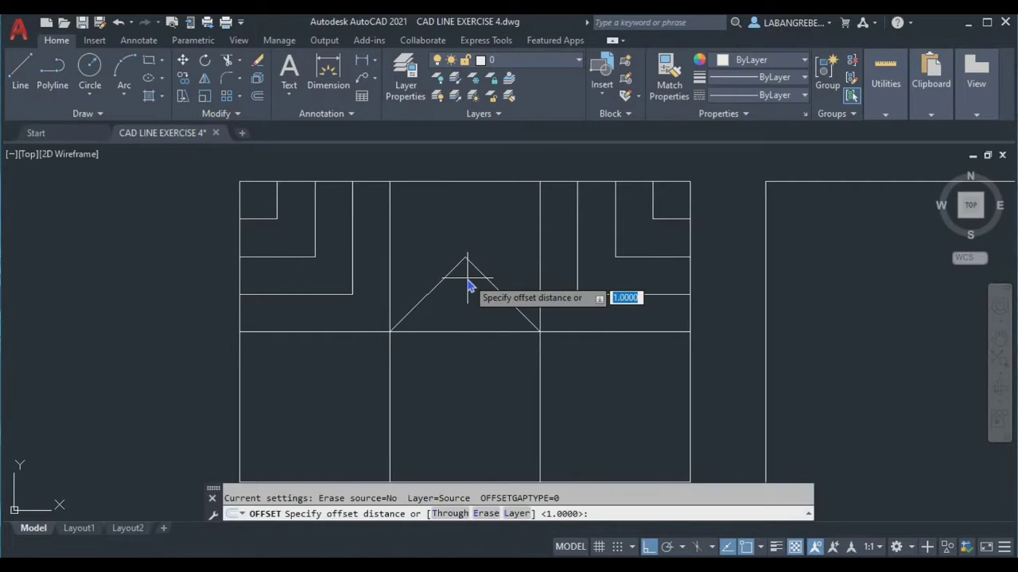
pyautogui.press('Return')
pyautogui.click(467, 261)
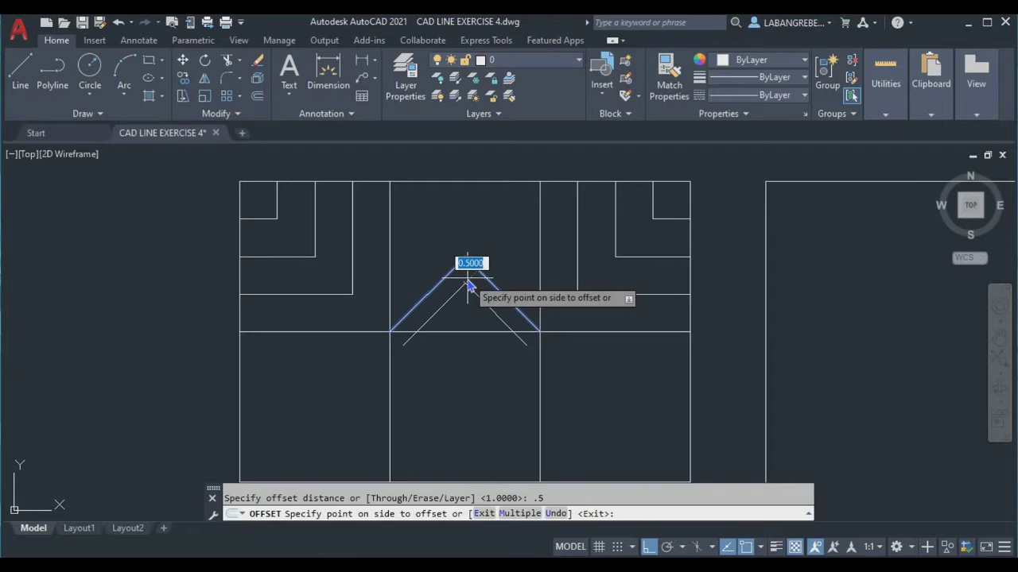
pyautogui.write('M')
pyautogui.press('Return')
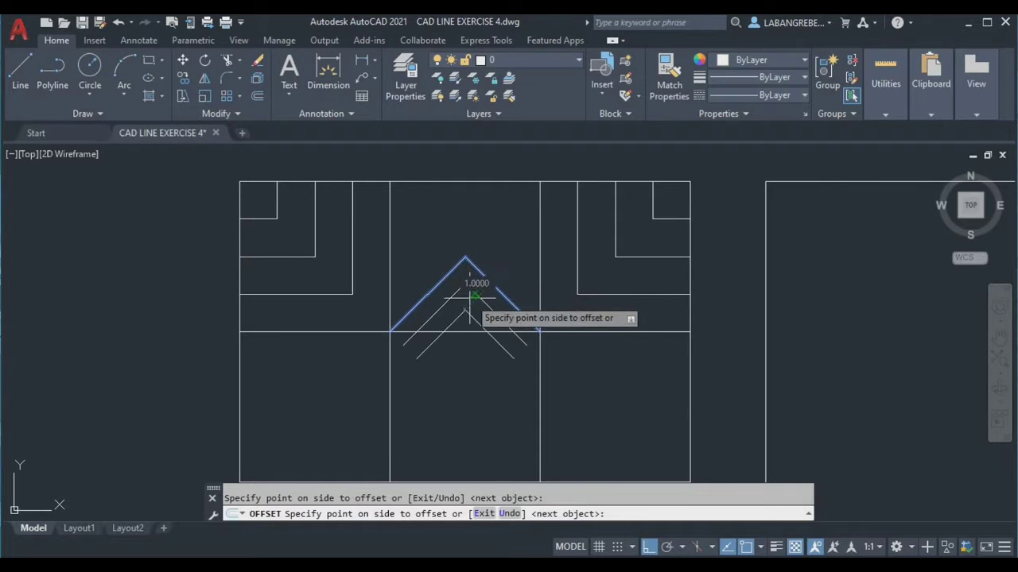
pyautogui.press('Escape')
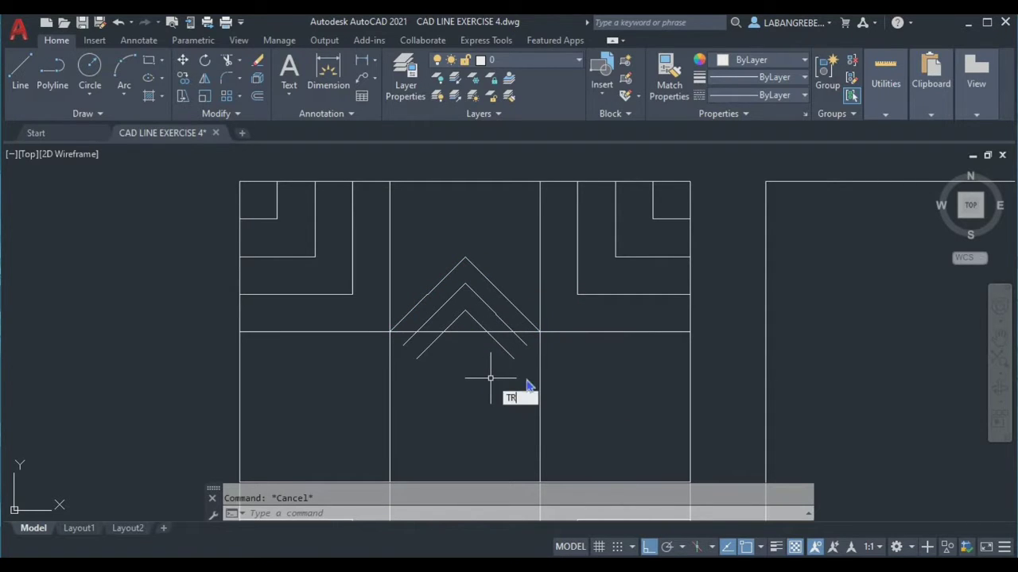
# Step: Trim the ends of the two offset chevrons that extend below the upper-middle cell's bottom edge
pyautogui.press('Return')
pyautogui.scroll(4, 529, 353)
pyautogui.click(533, 319)
pyautogui.click(396, 356)
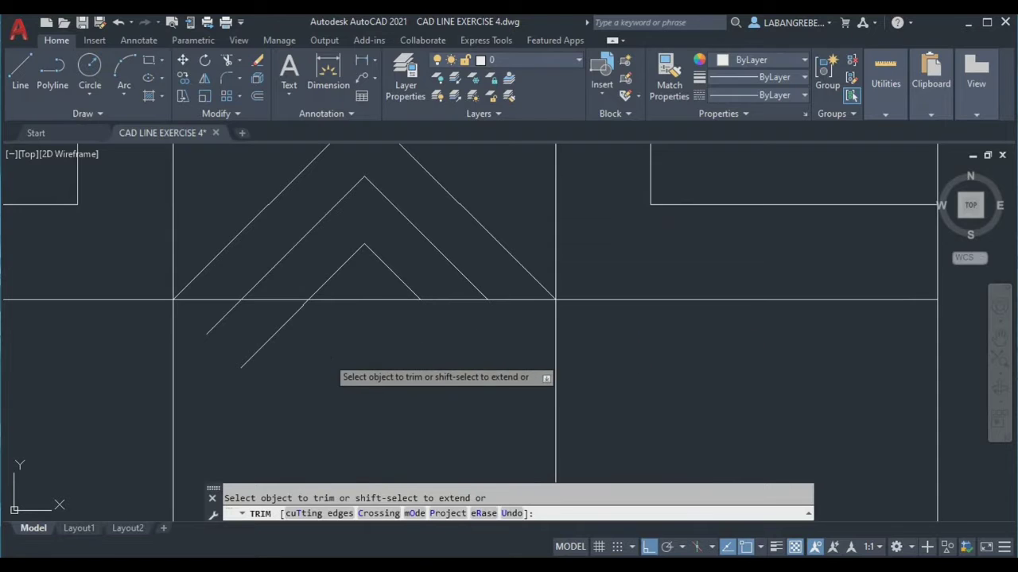
pyautogui.click(329, 357)
pyautogui.click(212, 316)
pyautogui.press('Escape')
# Step: Mirror the three chevrons upward about a horizontal line through the outer chevron's apex, keeping the originals
pyautogui.scroll(-4, 326, 341)
pyautogui.scroll(4, 345, 333)
pyautogui.moveTo(385, 362); pyautogui.dragTo(412, 380, button='middle')
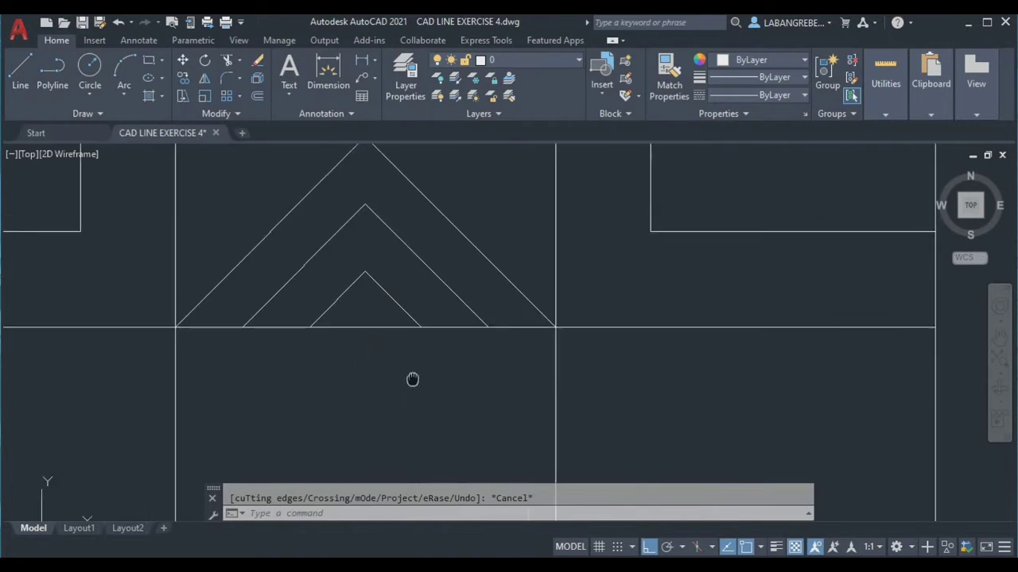
pyautogui.scroll(-4, 553, 460)
pyautogui.click(540, 432)
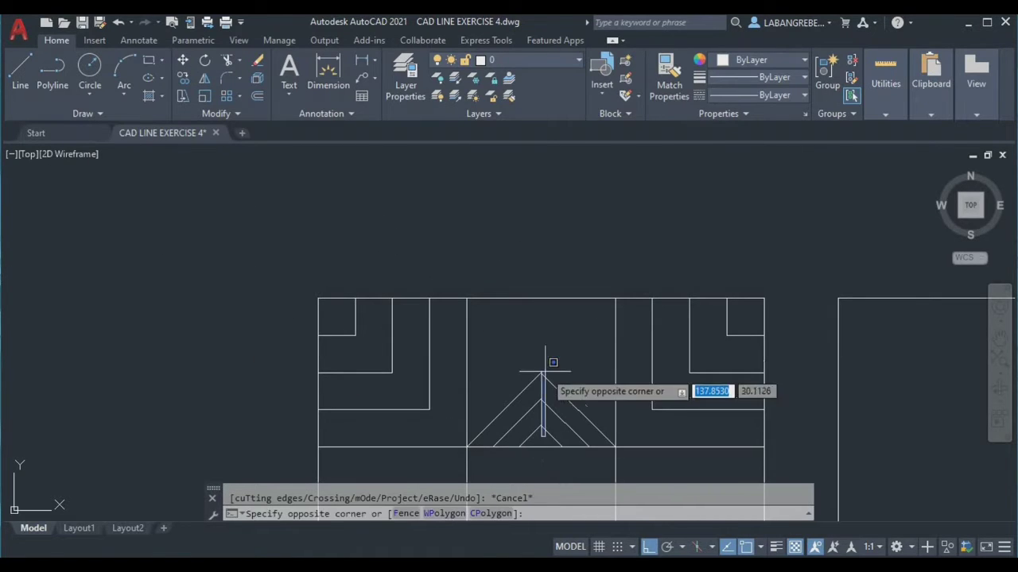
pyautogui.click(540, 367)
pyautogui.press('Return')
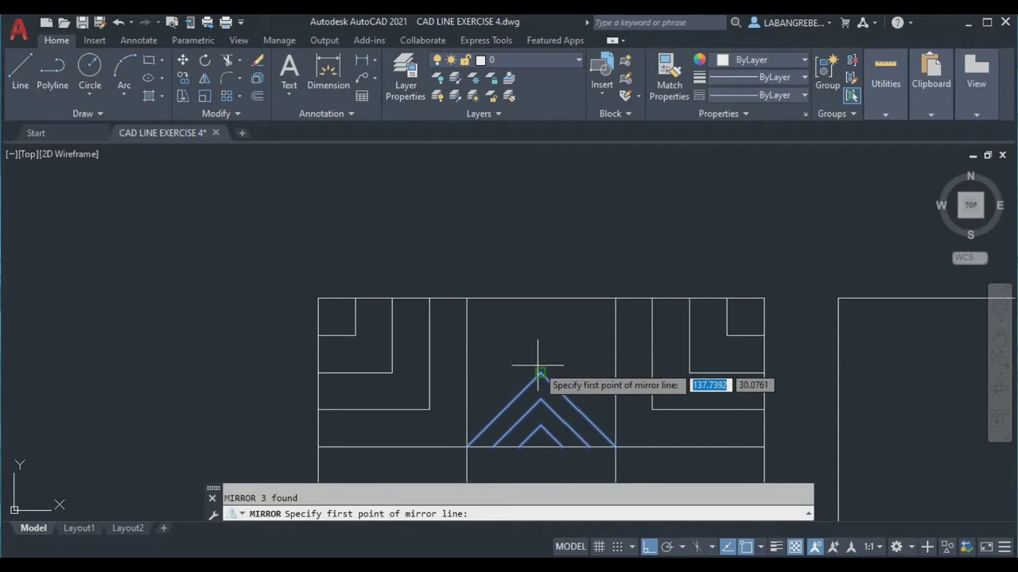
pyautogui.click(540, 370)
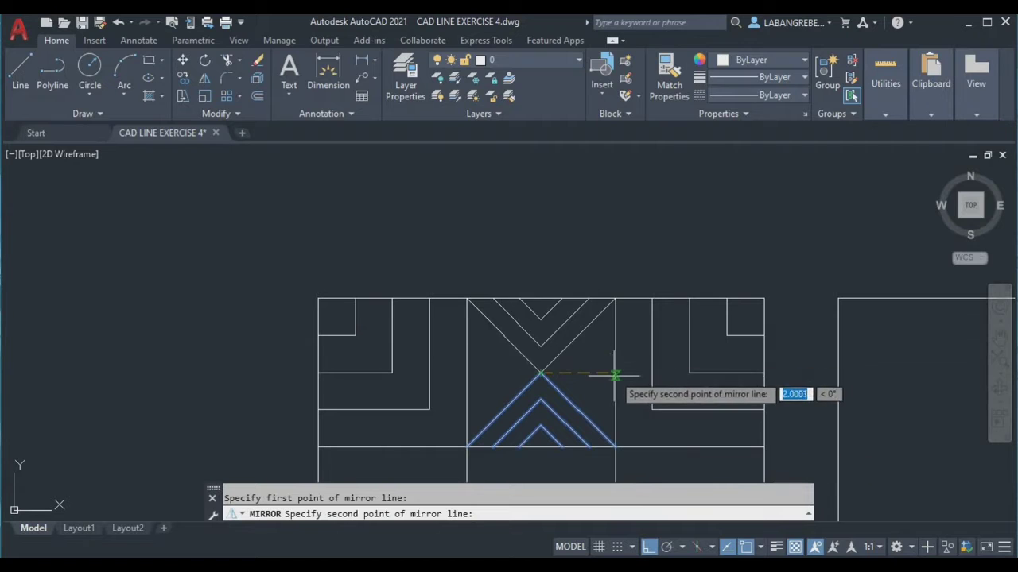
pyautogui.click(467, 372)
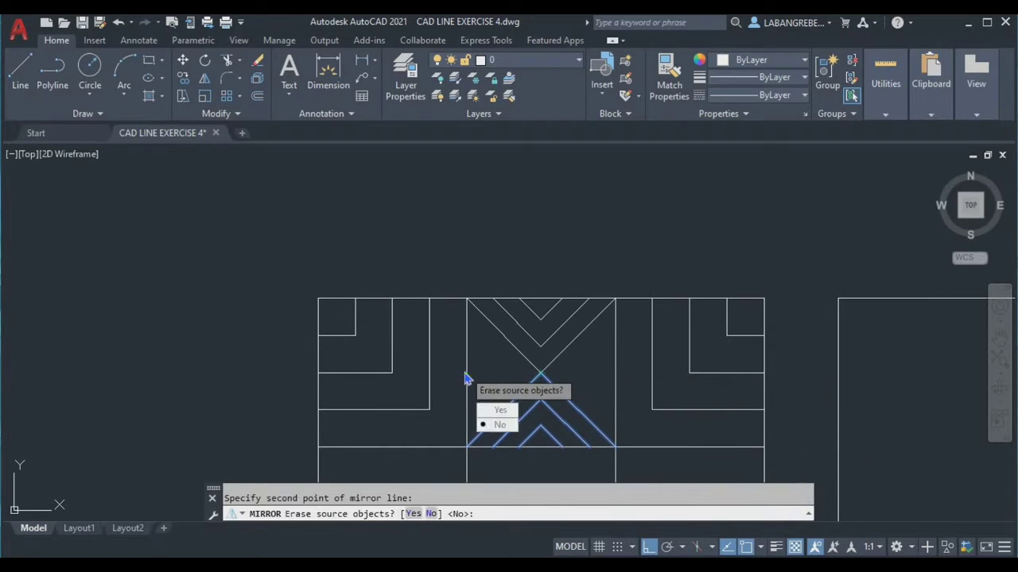
pyautogui.press('Return')
# Step: Mirror the upper and lower chevron sets about the upper-middle cell's diagonal to fill its two sides, keeping the originals
pyautogui.click(546, 437)
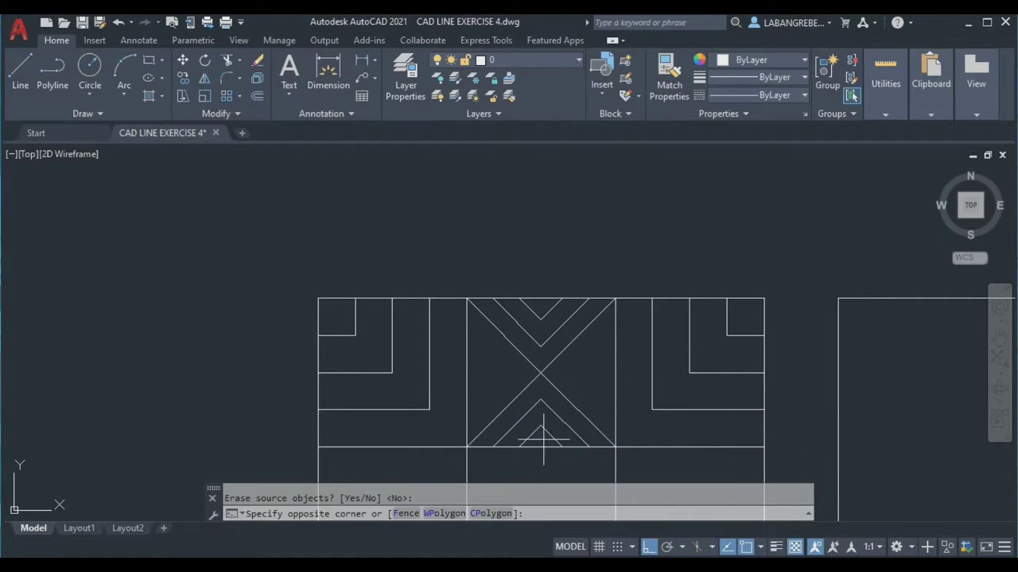
pyautogui.click(535, 330)
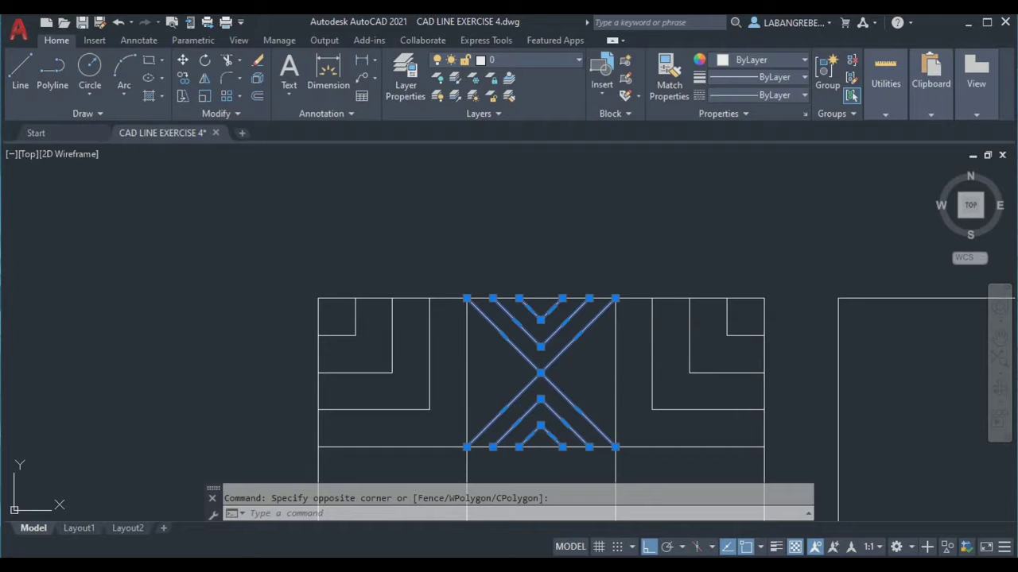
pyautogui.write('mi')
pyautogui.press('Return')
pyautogui.click(541, 373)
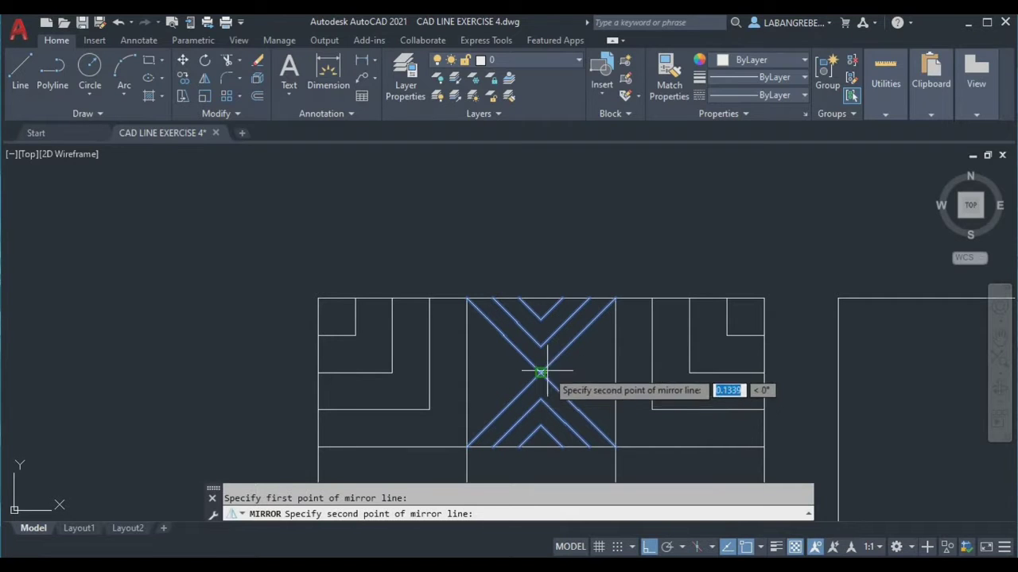
pyautogui.click(615, 299)
pyautogui.click(645, 360)
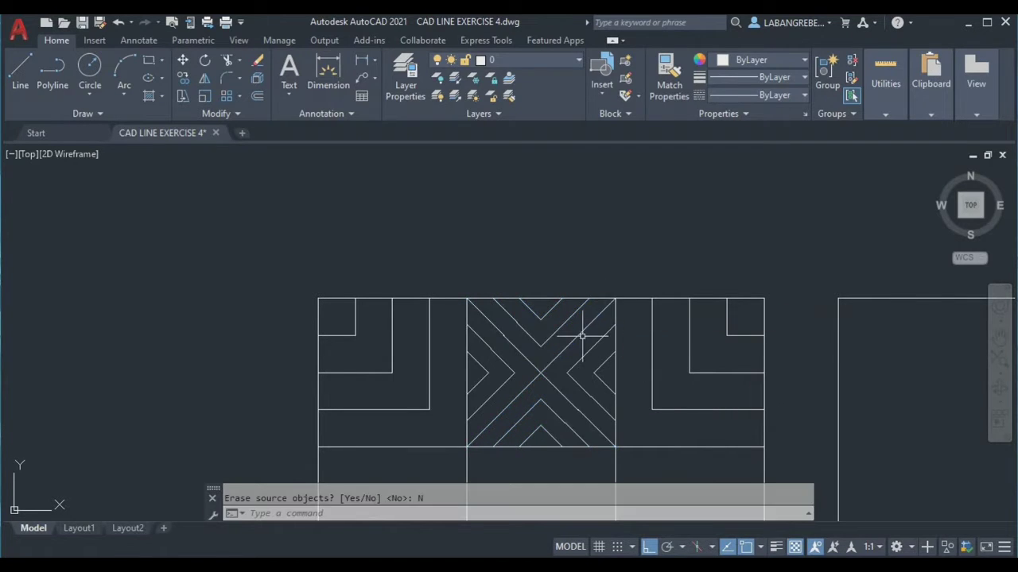
# Step: Copy the upper-middle cell's full chevron set to the middle-left, middle-right and lower-middle cells, using its upper-left corner as base point
pyautogui.moveTo(570, 369); pyautogui.dragTo(551, 293, button='middle')
pyautogui.click(587, 300)
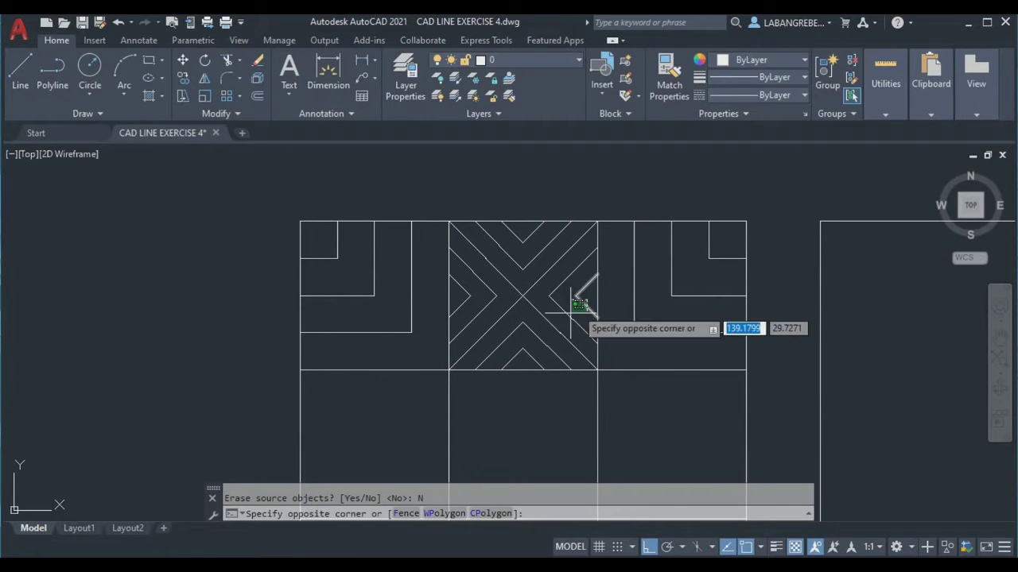
pyautogui.click(507, 357)
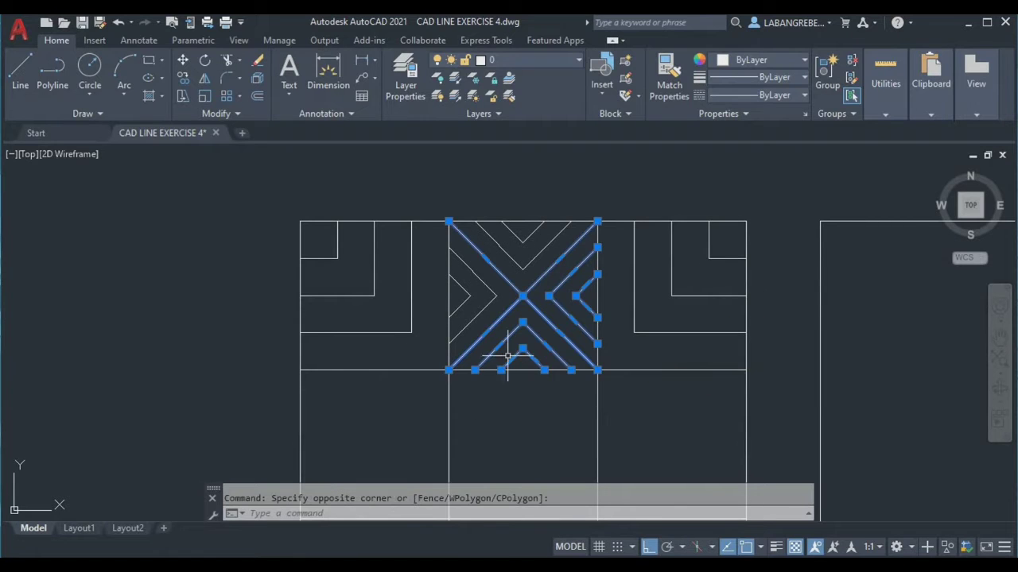
pyautogui.click(462, 297)
pyautogui.click(548, 263)
pyautogui.click(513, 228)
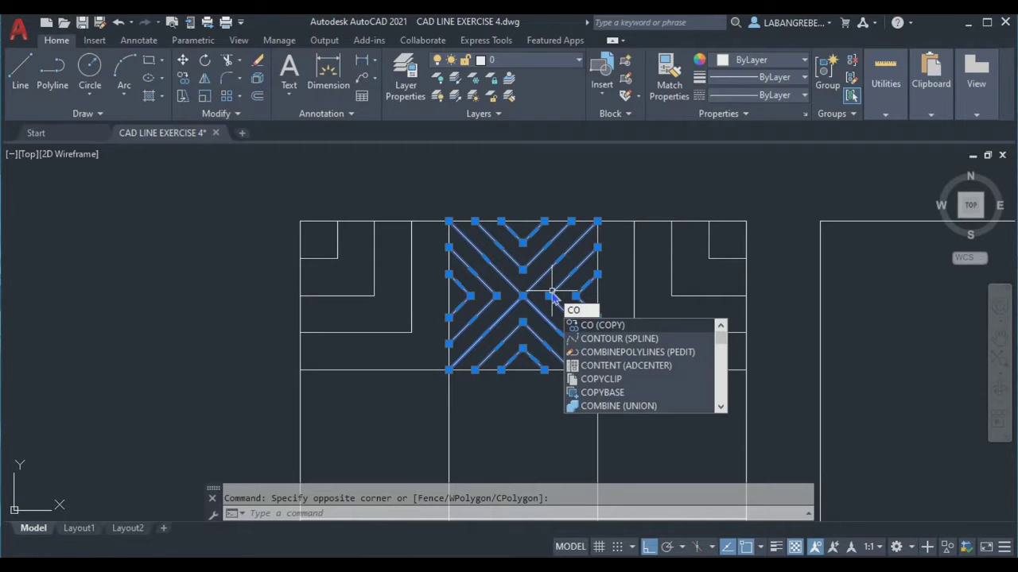
pyautogui.press('Return')
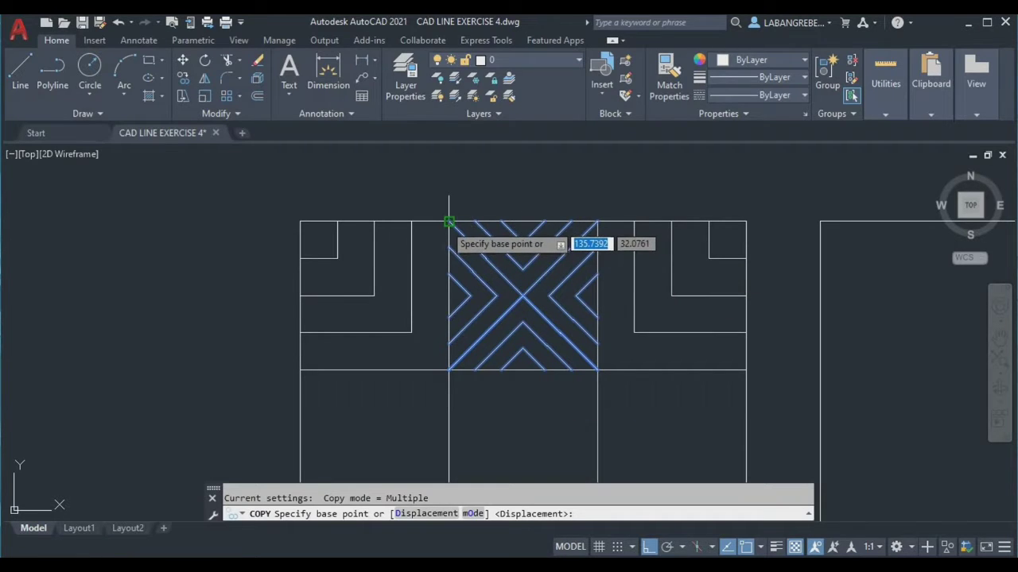
pyautogui.click(450, 221)
pyautogui.click(300, 370)
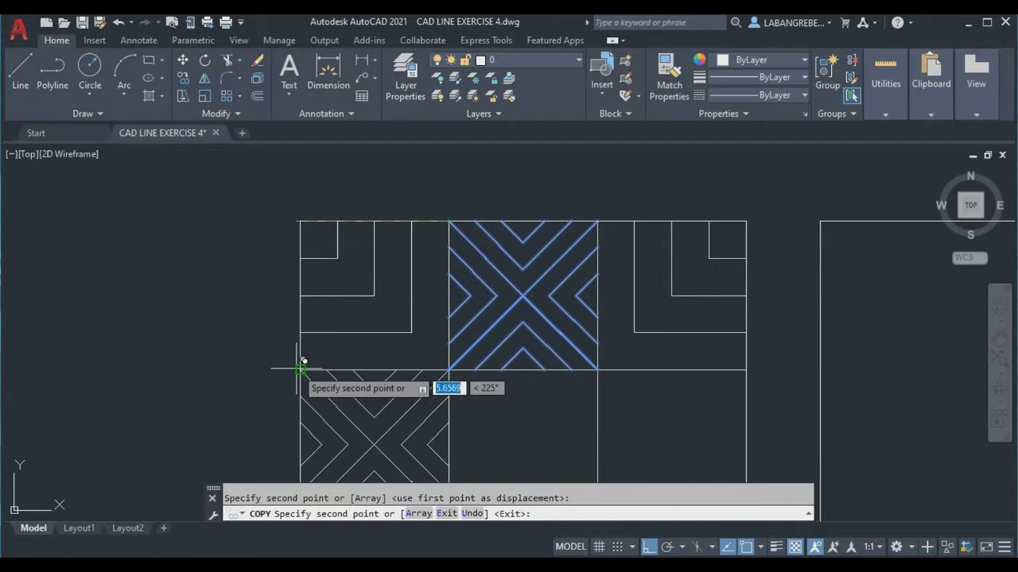
pyautogui.click(597, 370)
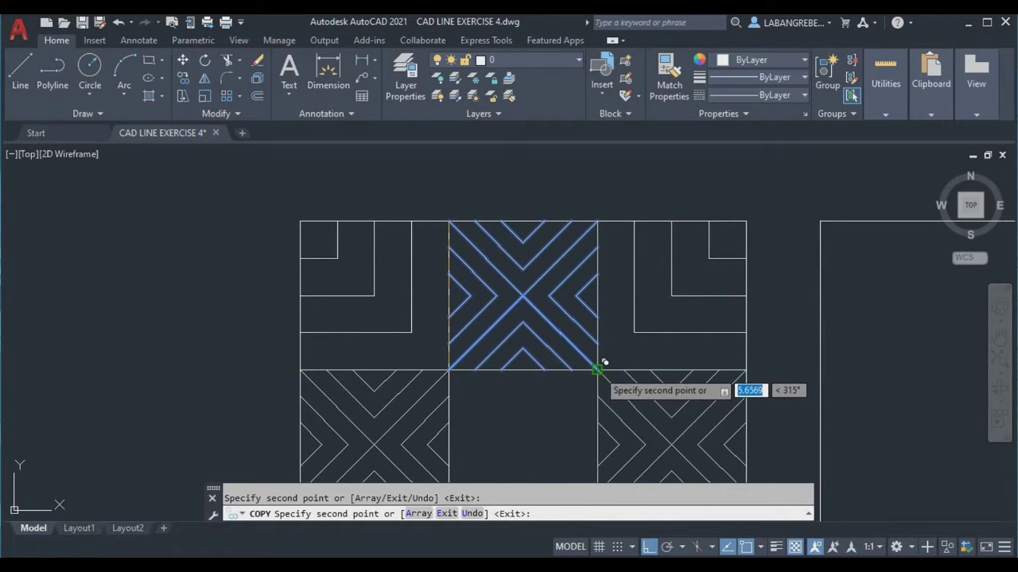
pyautogui.moveTo(597, 369); pyautogui.dragTo(633, 145, button='middle')
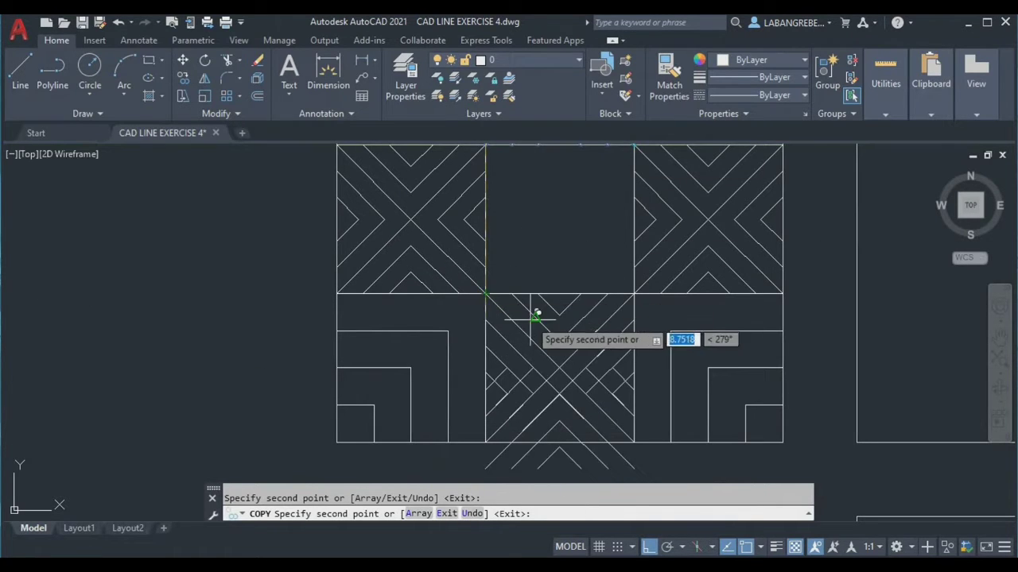
pyautogui.click(535, 316)
pyautogui.press('Return')
pyautogui.scroll(-6, 756, 272)
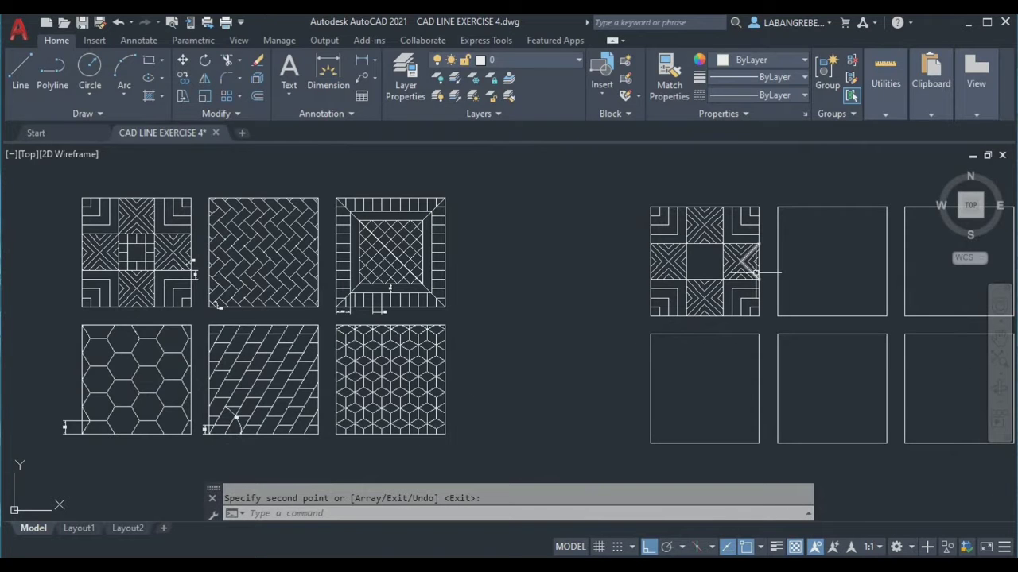
# Step: Try drawing a line down the centre cell's left edge, and erase it
pyautogui.scroll(2, 755, 273)
pyautogui.scroll(4, 694, 242)
pyautogui.moveTo(641, 236); pyautogui.dragTo(540, 230, button='middle')
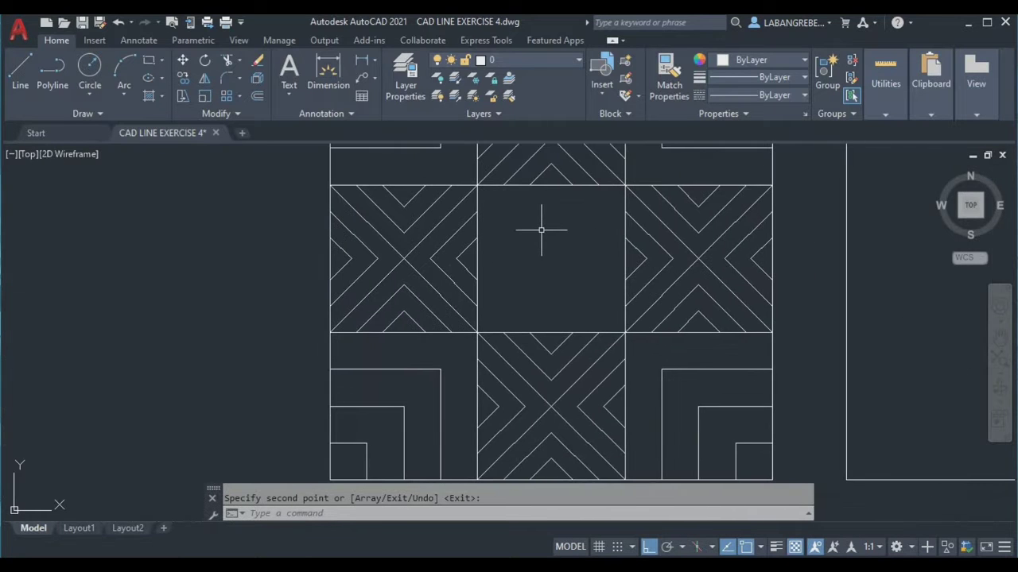
pyautogui.write('L')
pyautogui.press('Return')
pyautogui.click(477, 186)
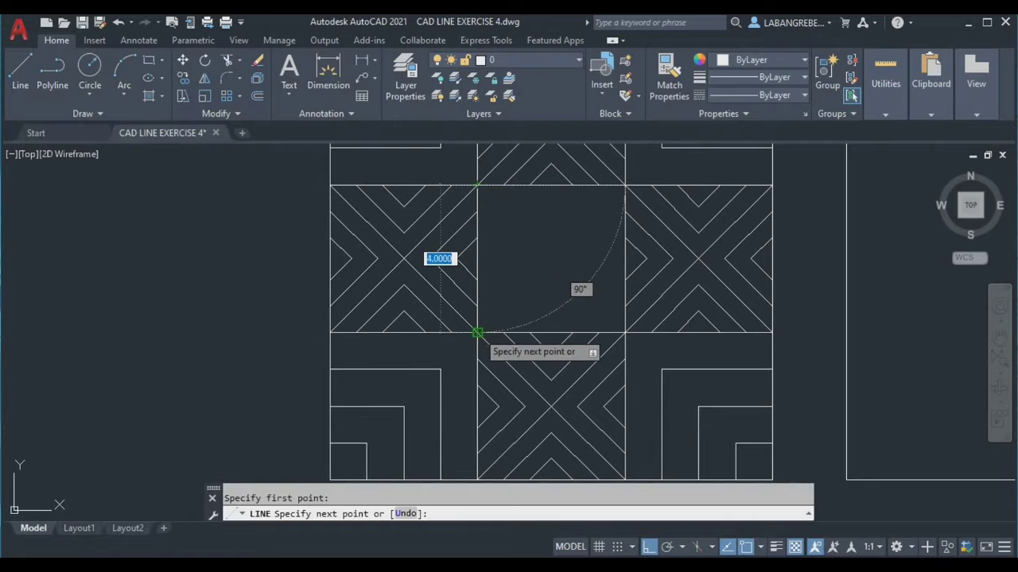
pyautogui.click(479, 250)
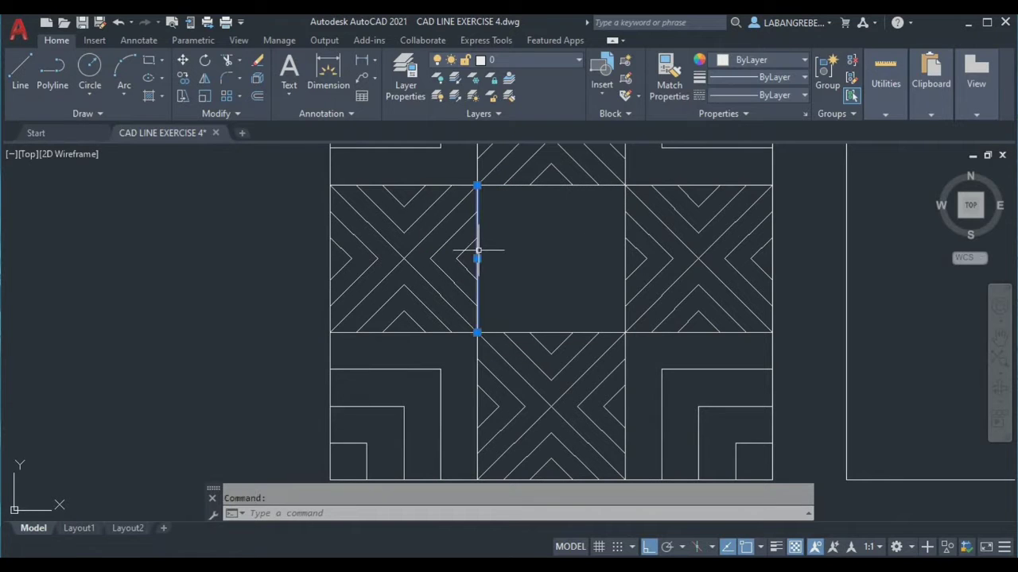
pyautogui.press('Delete')
# Step: Try outlining the centre cell with a polyline through its corners, and undo it
pyautogui.scroll(-6, 480, 251)
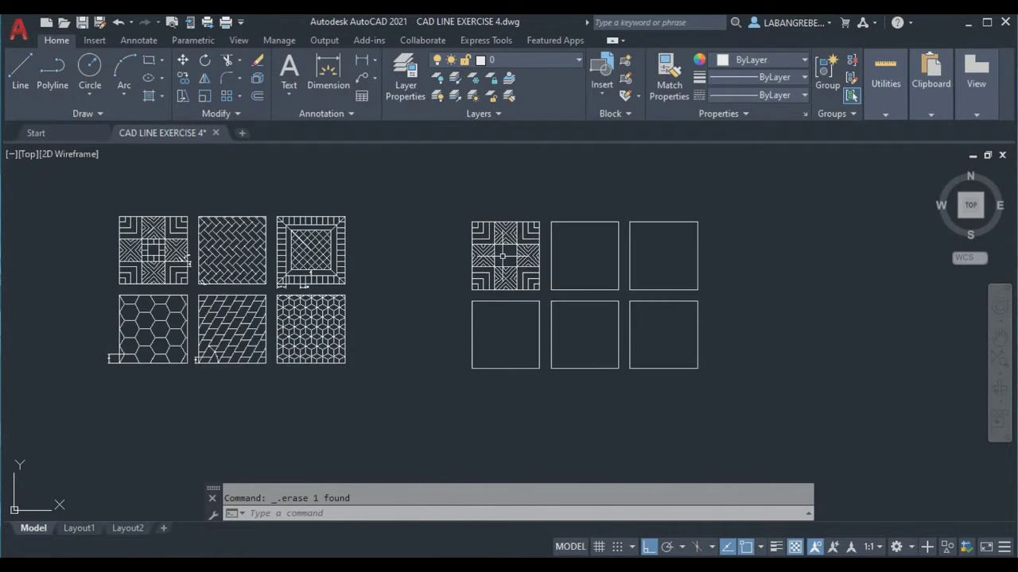
pyautogui.scroll(2, 504, 256)
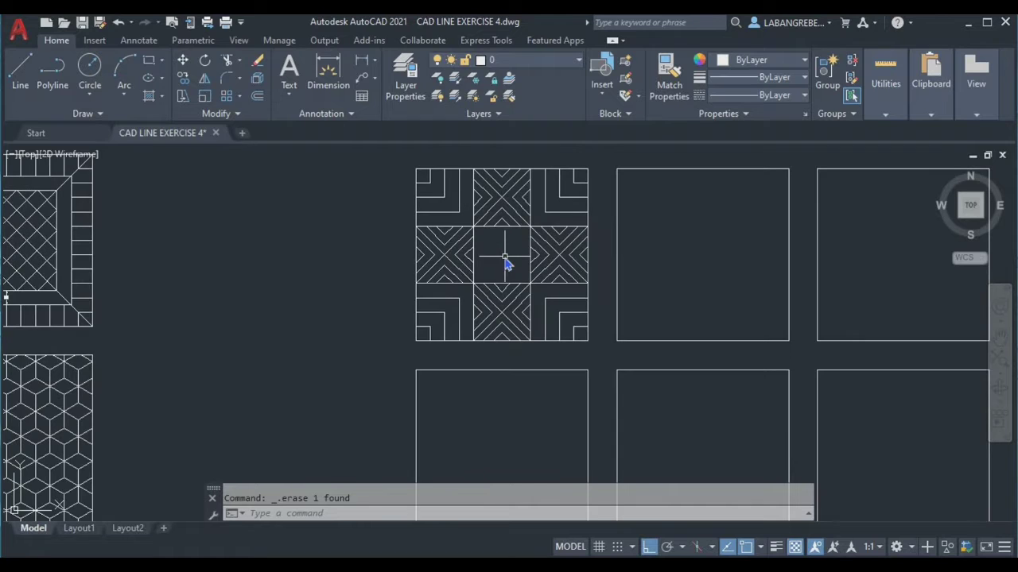
pyautogui.write('p')
pyautogui.scroll(2, 504, 256)
pyautogui.write('l')
pyautogui.press('Return')
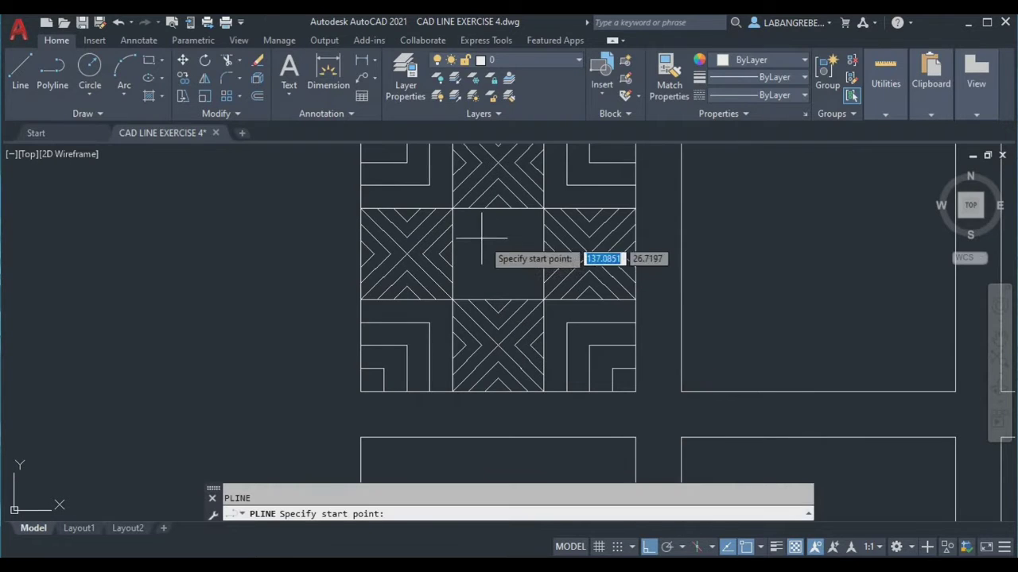
pyautogui.click(452, 209)
pyautogui.click(543, 208)
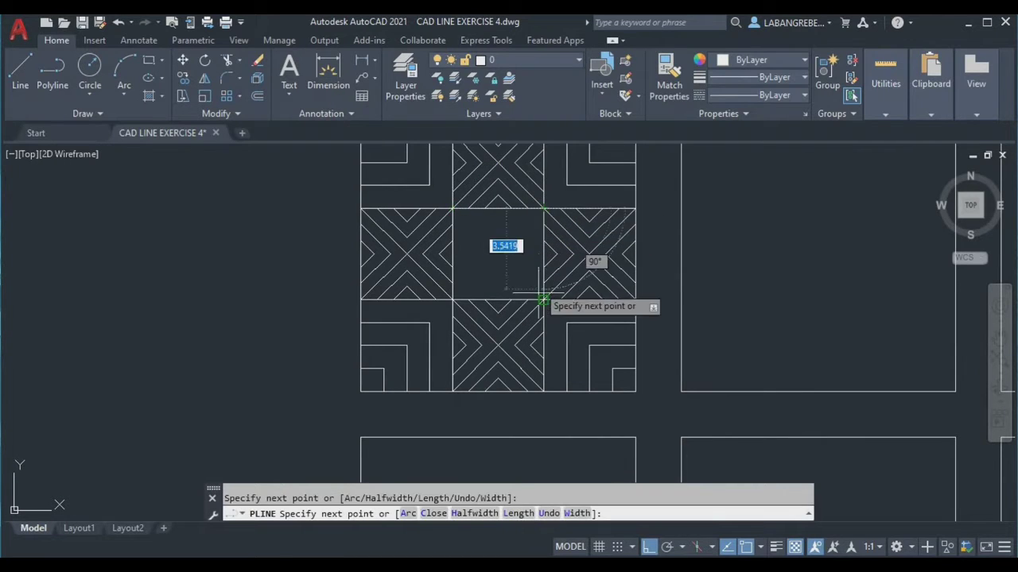
pyautogui.click(543, 300)
pyautogui.click(453, 299)
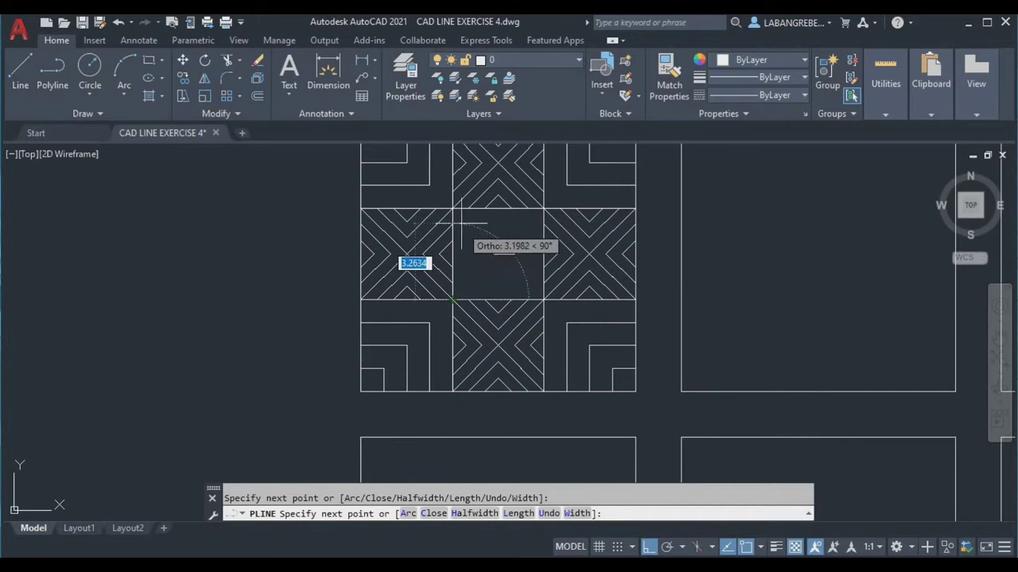
pyautogui.scroll(-5, 513, 271)
pyautogui.scroll(-2, 513, 274)
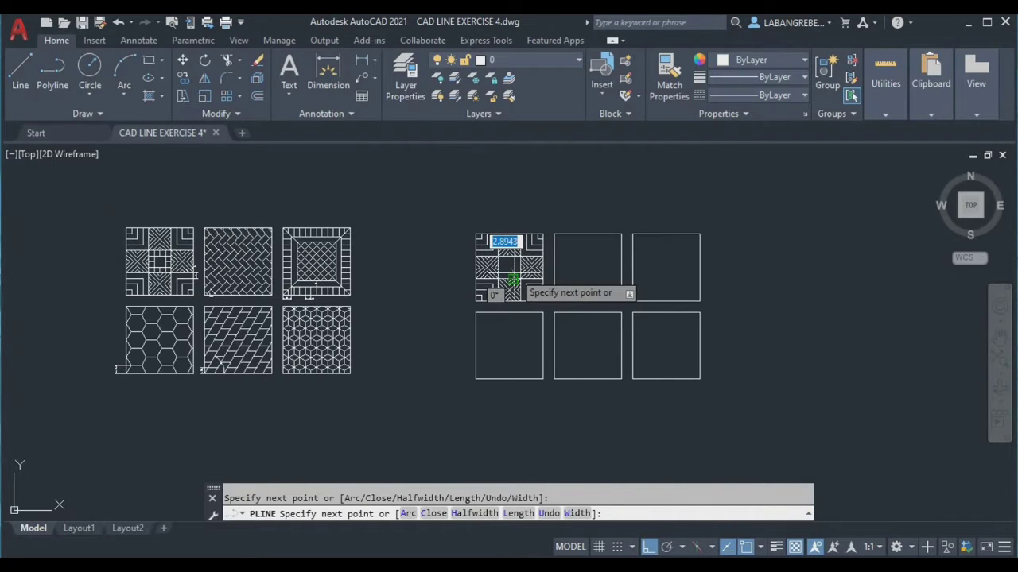
pyautogui.scroll(7, 513, 278)
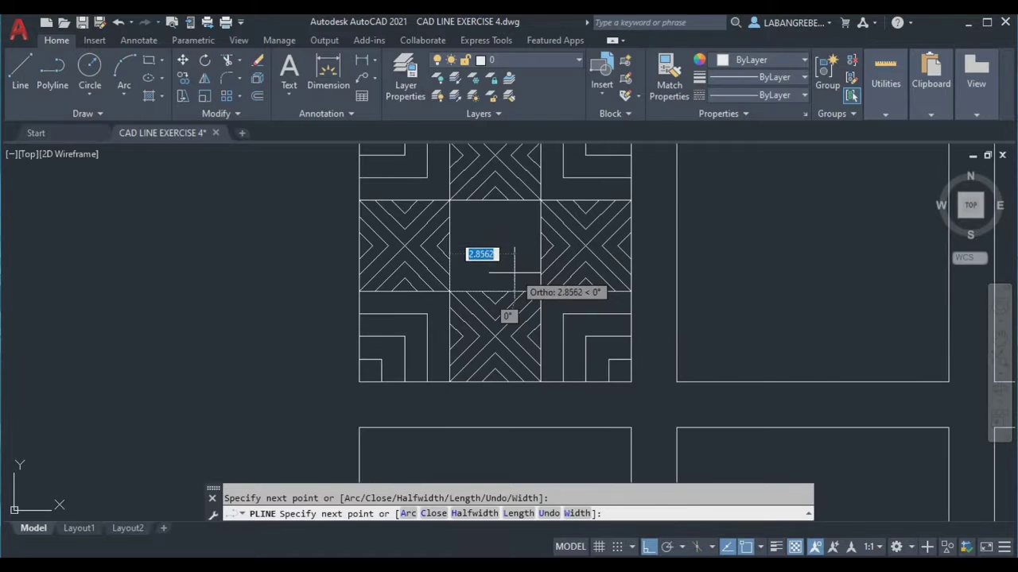
pyautogui.press('Escape')
pyautogui.hotkey('ctrl', 'z')
pyautogui.hotkey('ctrl', 'z')
pyautogui.scroll(3, 515, 273)
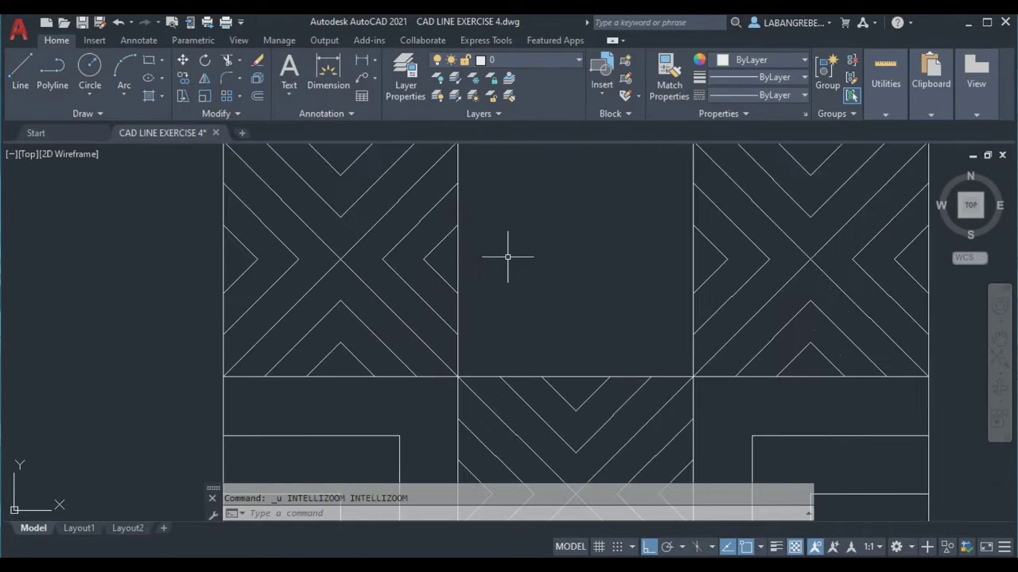
pyautogui.press('Escape')
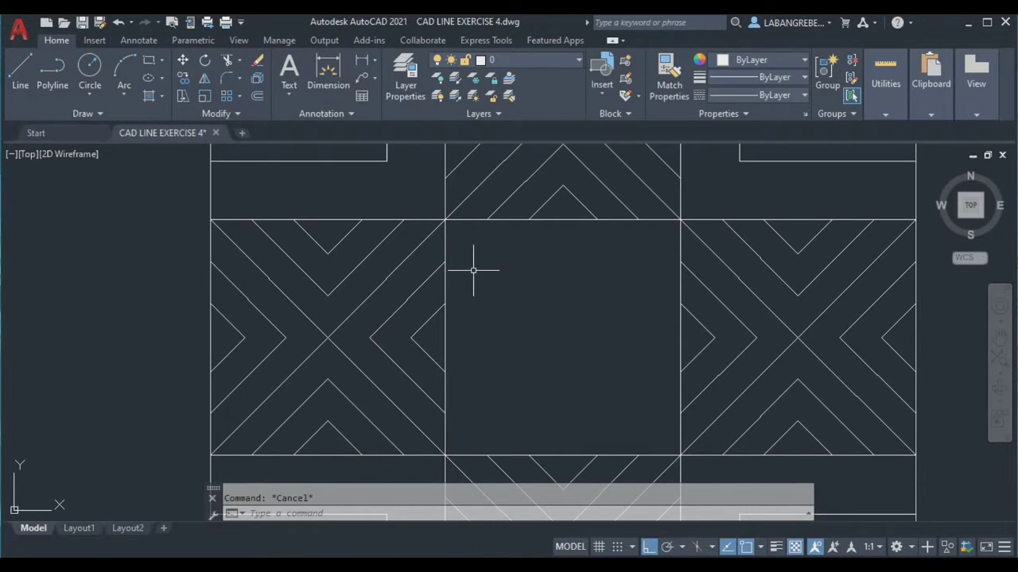
# Step: Draw a line down the centre cell's left edge from its upper to its lower corner
pyautogui.press('Return')
pyautogui.click(466, 253)
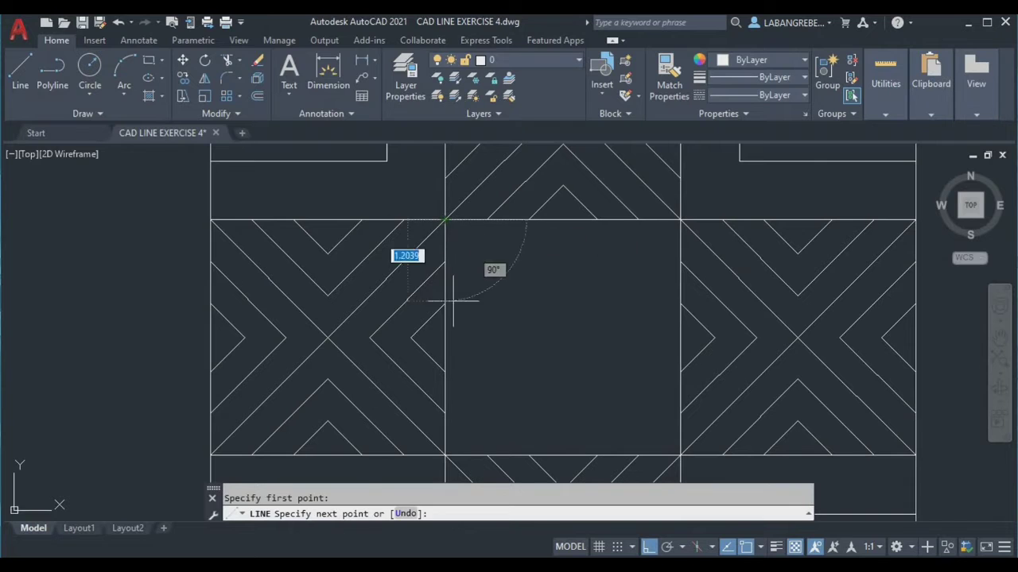
pyautogui.click(443, 455)
pyautogui.press('Return')
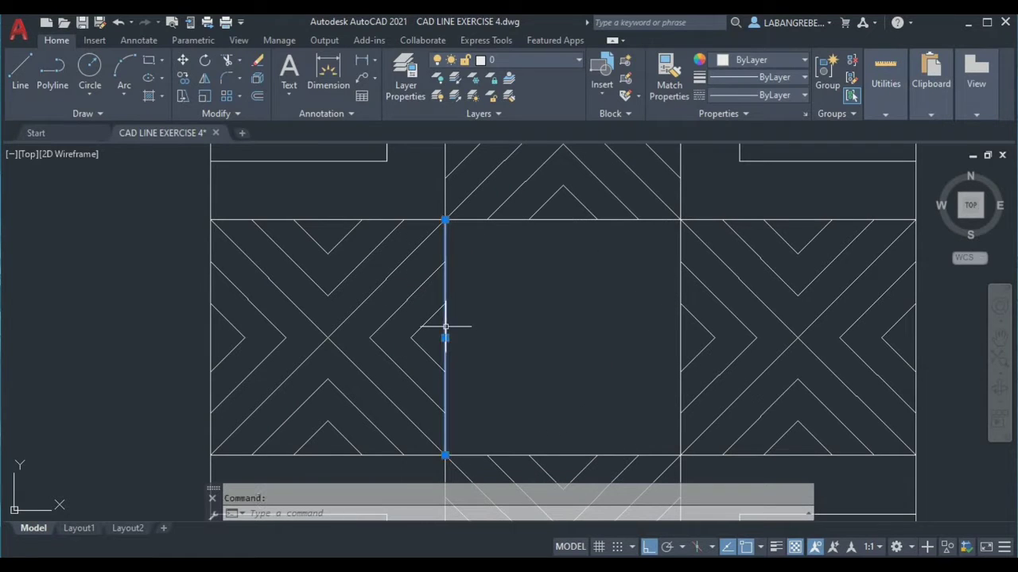
# Step: Offset the centre cell's left-edge line three times to the right at 1 unit using the Multiple option
pyautogui.press('Return')
pyautogui.write('1')
pyautogui.press('Return')
pyautogui.click(445, 326)
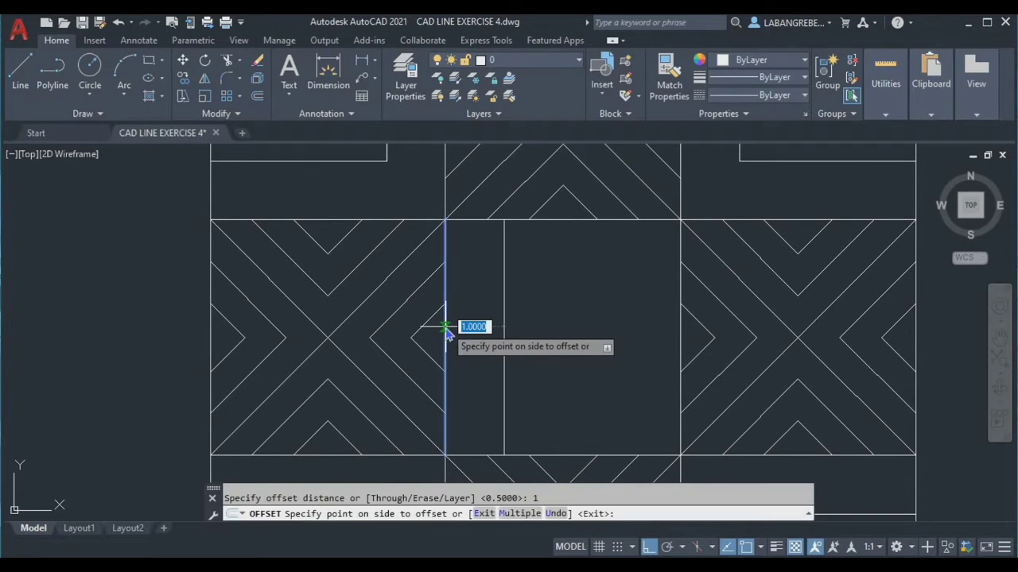
pyautogui.write('M')
pyautogui.press('Return')
pyautogui.click(596, 282)
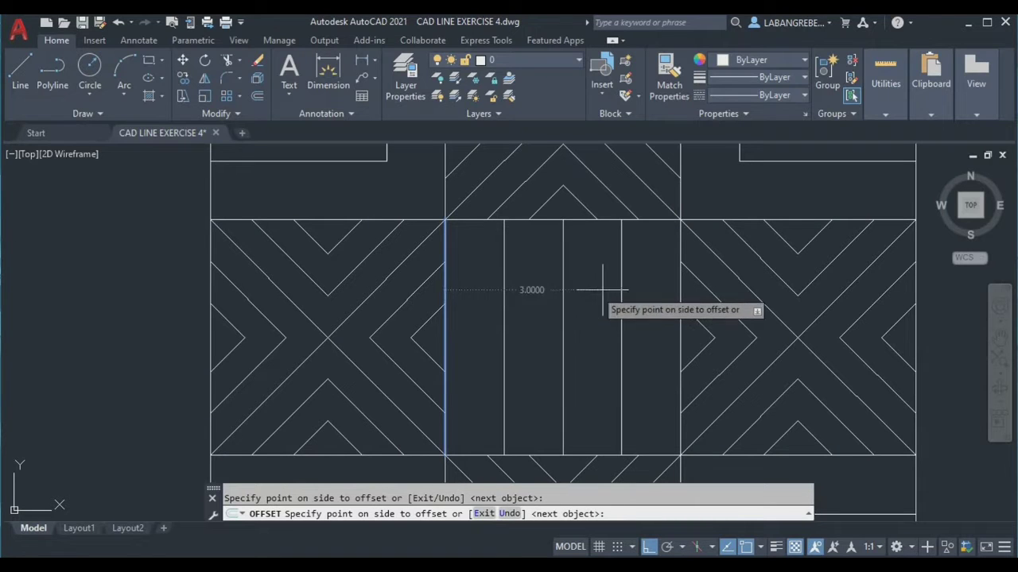
pyautogui.click(648, 295)
pyautogui.press('Escape')
# Step: Draw a line along the centre cell's top edge from corner to corner
pyautogui.write('L')
pyautogui.press('Return')
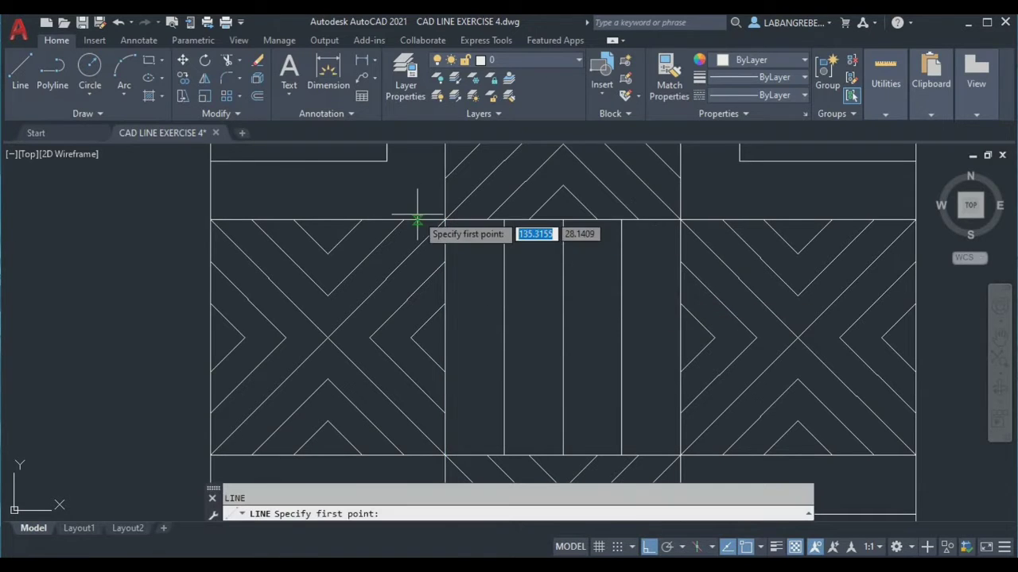
pyautogui.click(445, 221)
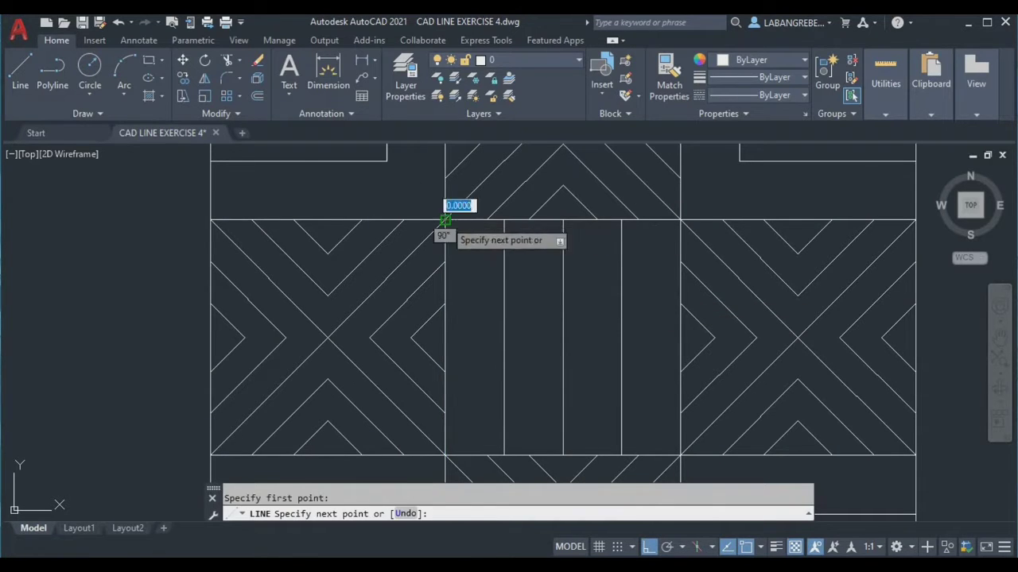
pyautogui.click(680, 220)
pyautogui.press('Return')
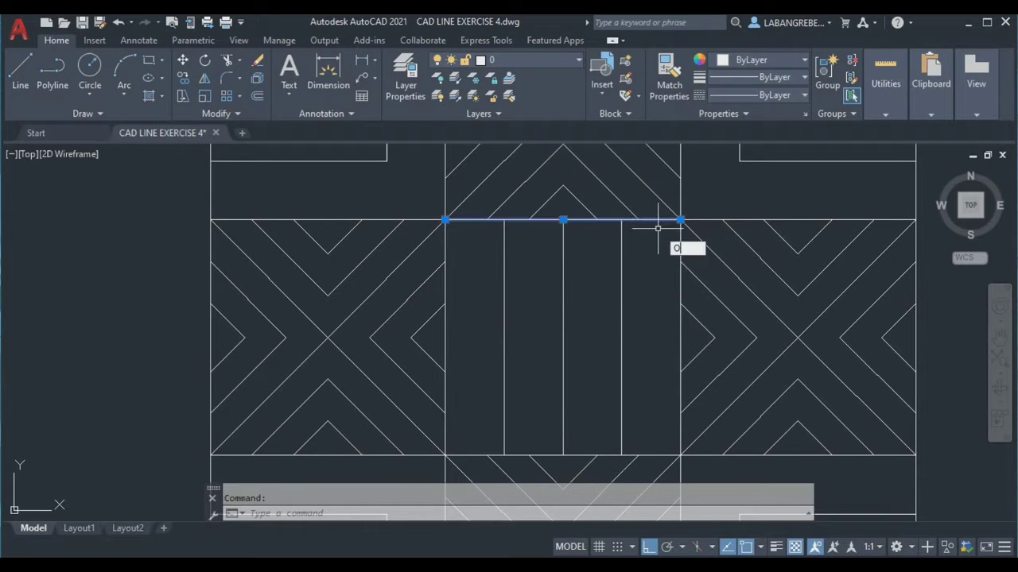
# Step: Offset the centre cell's top-edge line three times downward at 1 unit using the Multiple option
pyautogui.press('Return')
pyautogui.press('Return')
pyautogui.write('M')
pyautogui.press('Return')
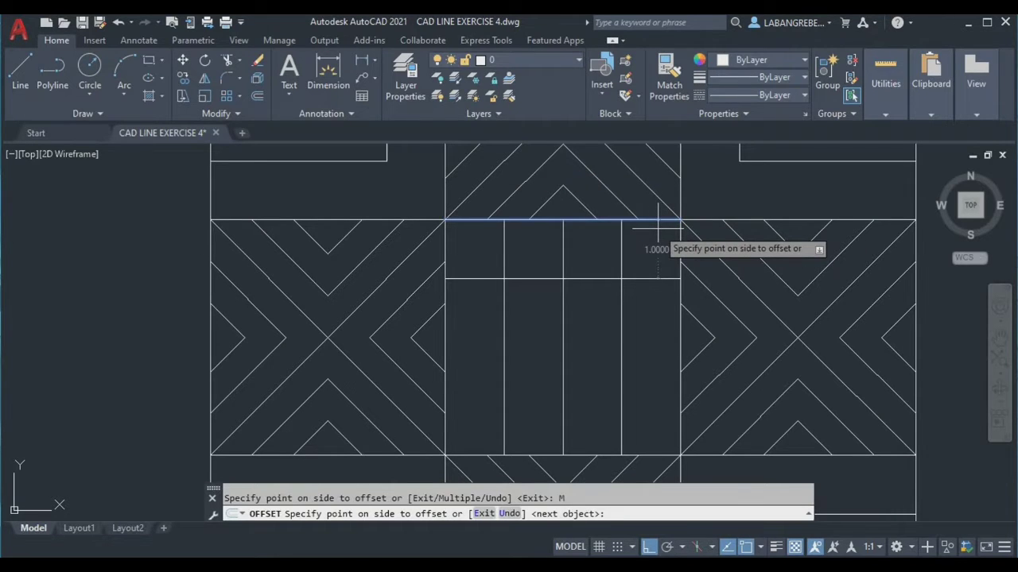
pyautogui.click(644, 271)
pyautogui.click(639, 338)
pyautogui.press('Escape')
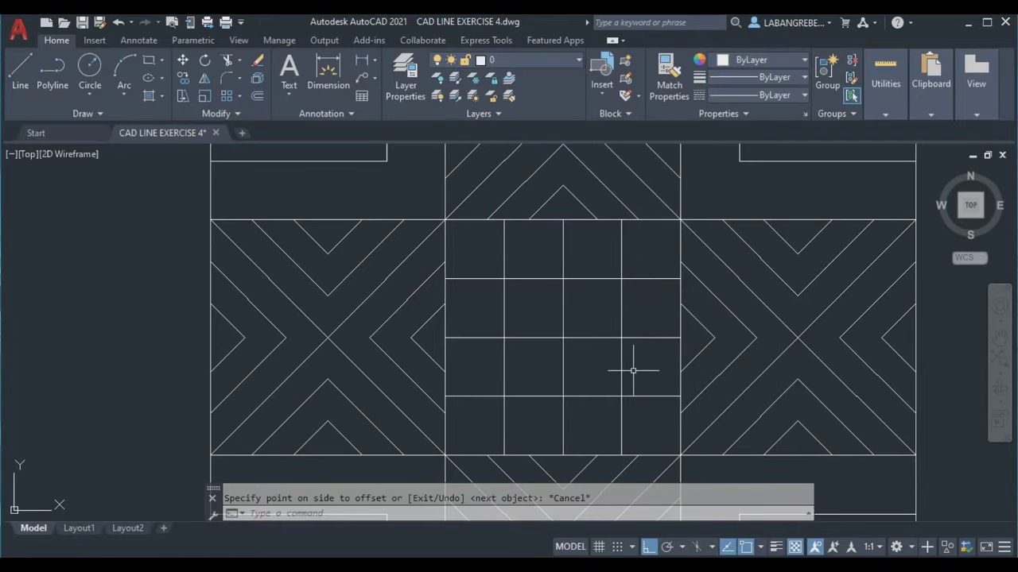
# Step: Trim the four inner grid segments in the centre cell to leave one open square surrounded by small tiles
pyautogui.write('TR')
pyautogui.press('Return')
pyautogui.click(585, 377)
pyautogui.click(527, 309)
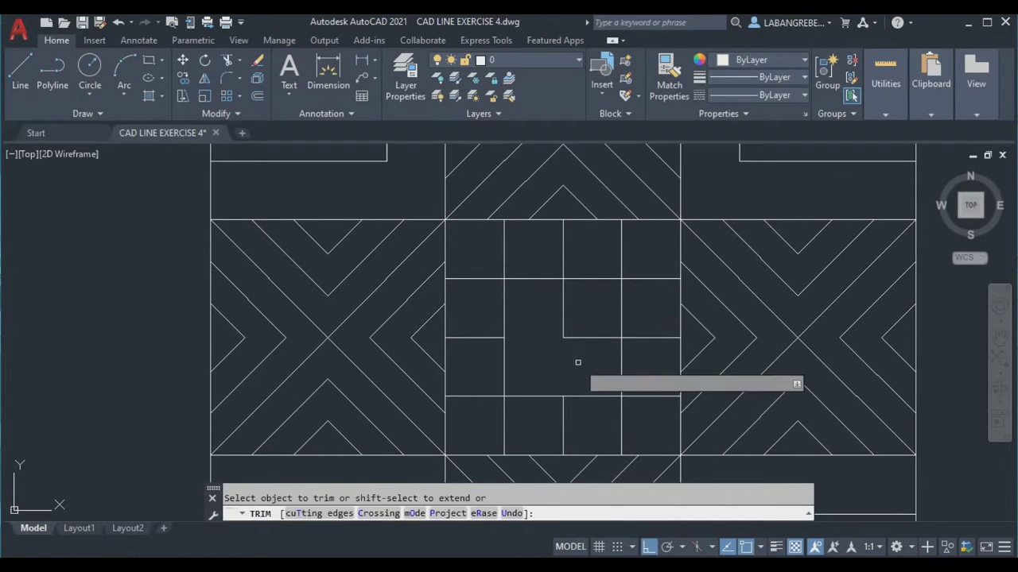
pyautogui.click(577, 363)
pyautogui.click(549, 302)
pyautogui.press('Escape')
pyautogui.scroll(-4, 561, 334)
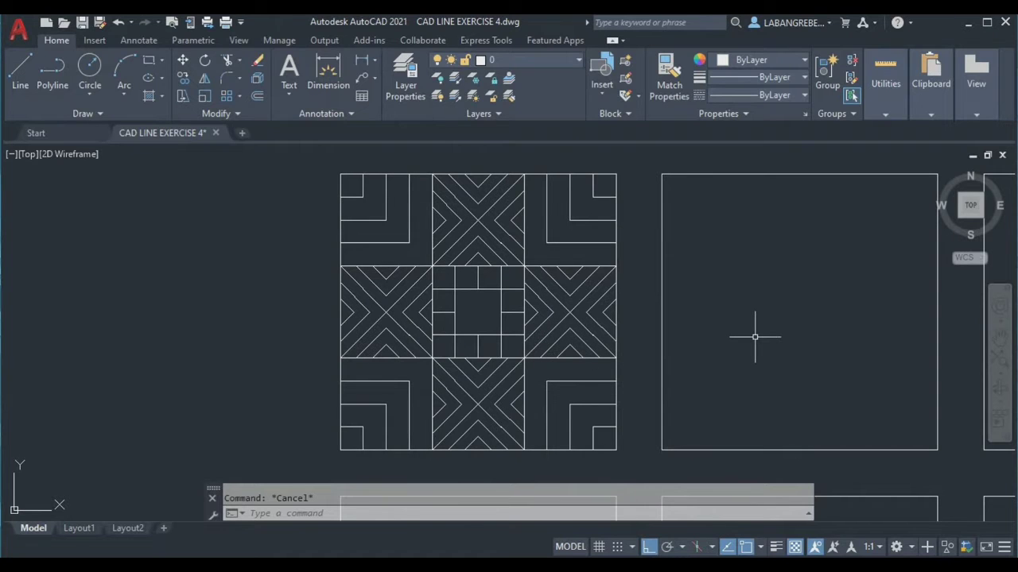
# Step: Examine the angle dimension at the lower-left corner of the herringbone reference pattern
pyautogui.hotkey('alt', 'Tab')
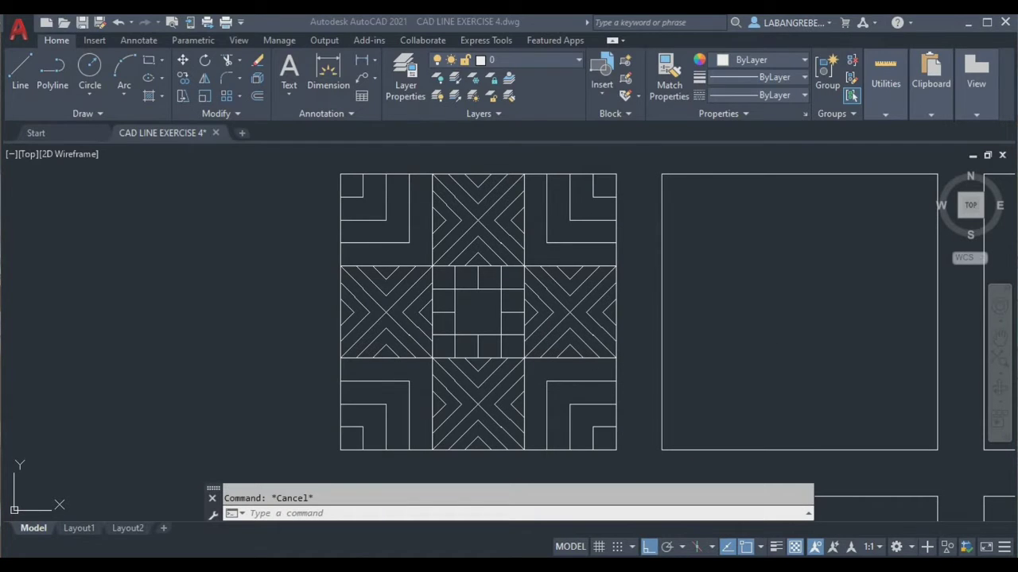
pyautogui.click(486, 513)
pyautogui.write('P')
pyautogui.press('Return')
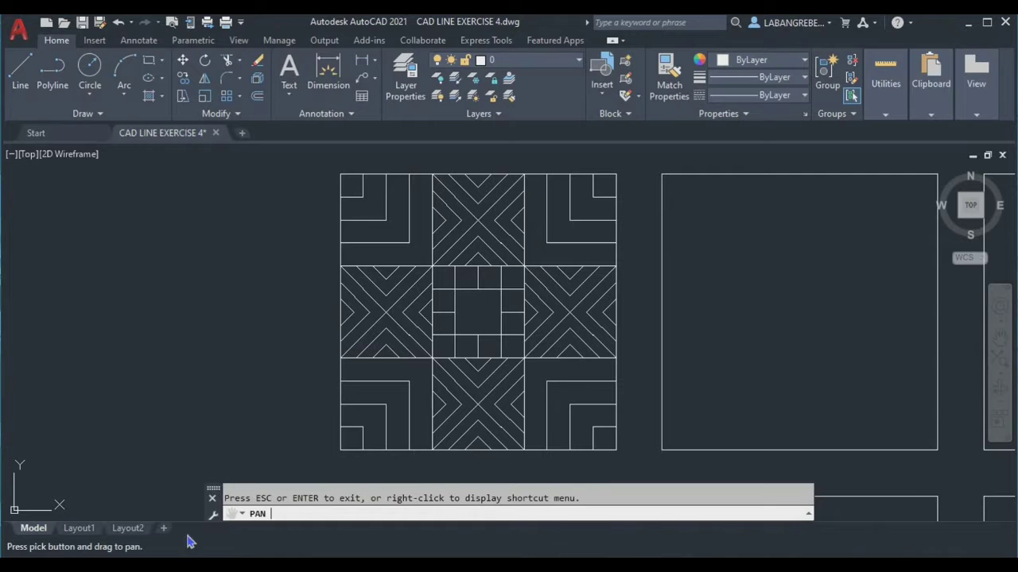
pyautogui.moveTo(144, 418); pyautogui.dragTo(482, 434)
pyautogui.moveTo(225, 395); pyautogui.dragTo(612, 396)
pyautogui.moveTo(229, 362)
pyautogui.mouseDown()
pyautogui.moveTo(384, 379)
pyautogui.moveTo(541, 354)
pyautogui.mouseUp()
pyautogui.scroll(6, 318, 446)
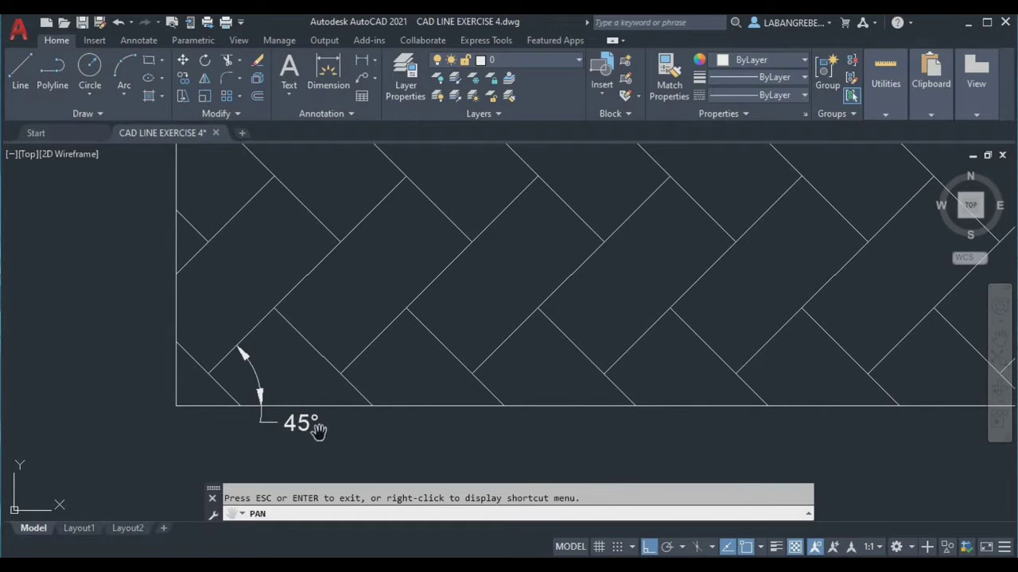
# Step: Set the polar tracking increment to 45, 90, 135, 180 degrees
pyautogui.click(682, 547)
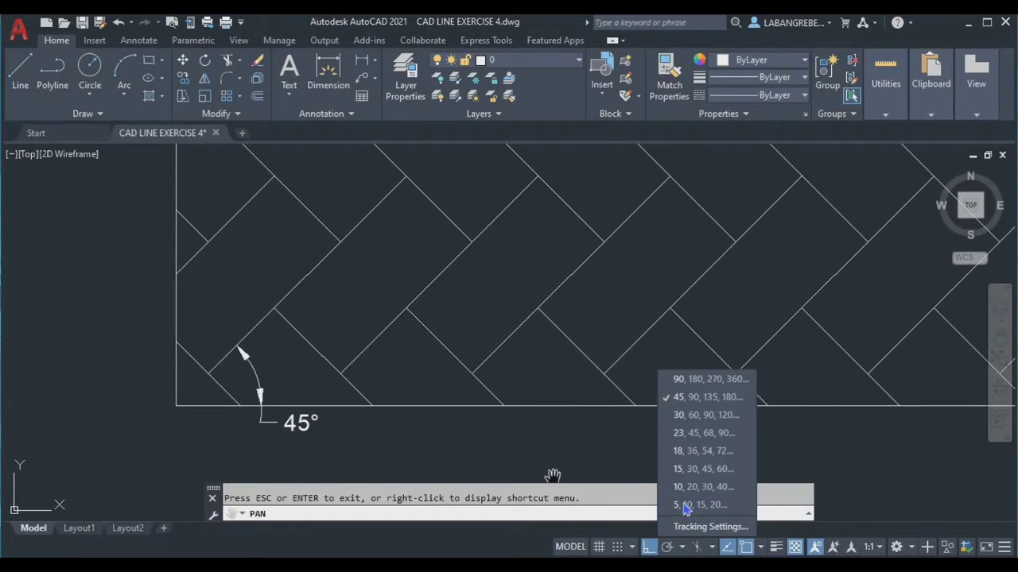
pyautogui.click(694, 401)
# Step: Draw a diagonal line across the empty second frame from its lower-left corner to its upper-right corner
pyautogui.scroll(-6, 371, 446)
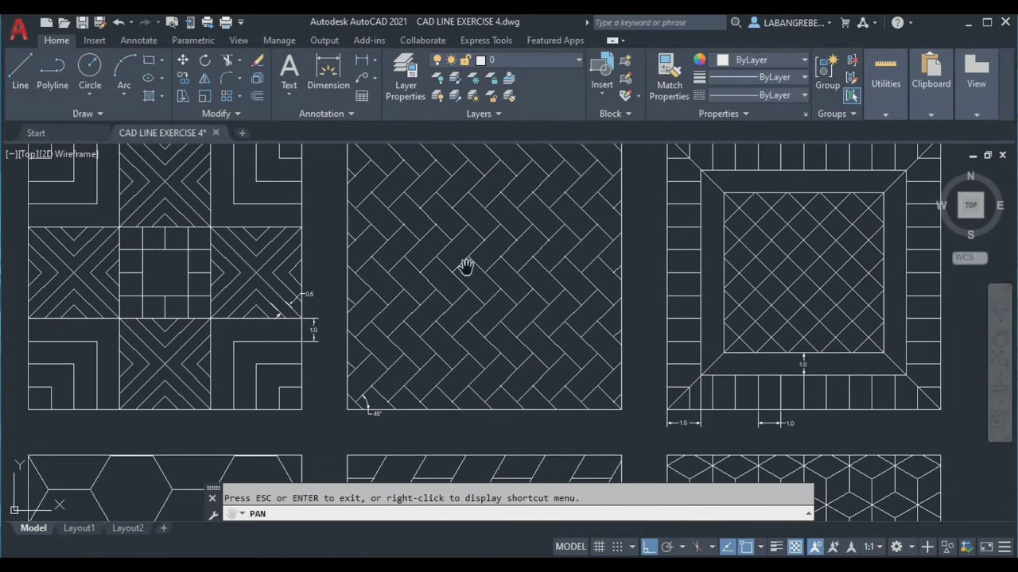
pyautogui.moveTo(466, 265); pyautogui.dragTo(402, 332)
pyautogui.scroll(-3, 388, 344)
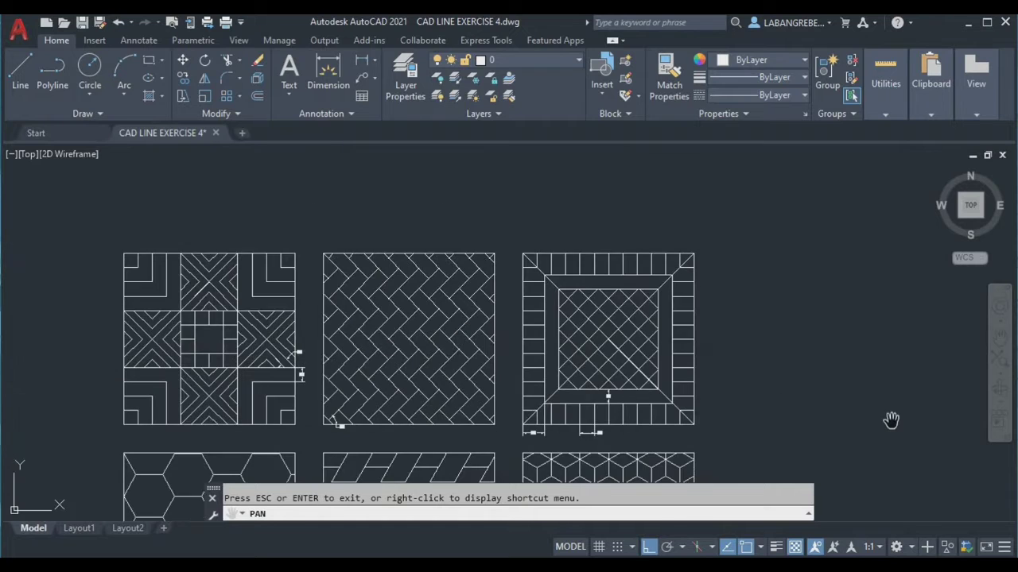
pyautogui.moveTo(890, 420); pyautogui.dragTo(400, 367)
pyautogui.moveTo(806, 355)
pyautogui.mouseDown()
pyautogui.moveTo(463, 318)
pyautogui.moveTo(448, 381)
pyautogui.mouseUp()
pyautogui.scroll(2, 464, 320)
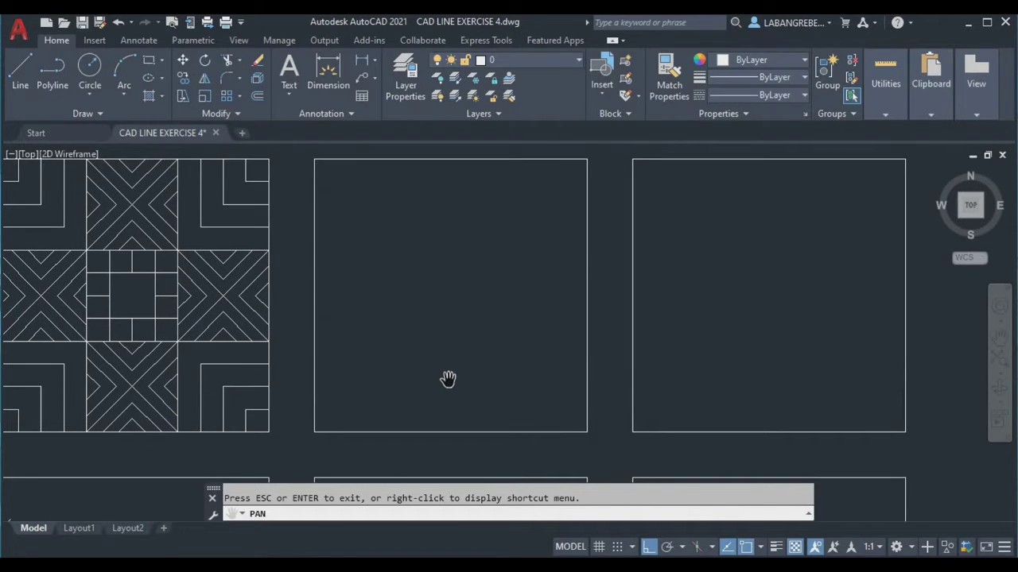
pyautogui.press('Escape')
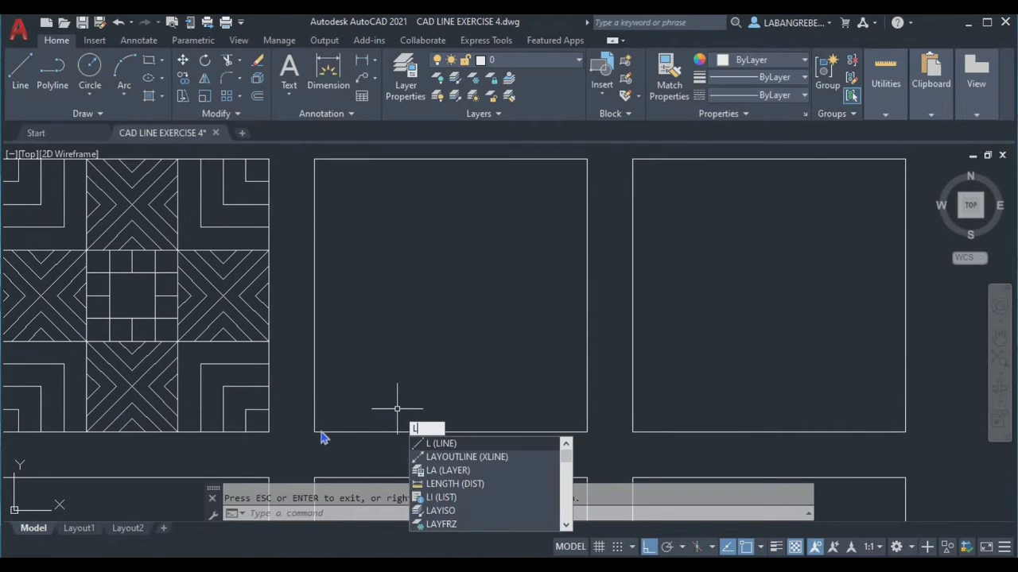
pyautogui.press('Return')
pyautogui.click(314, 432)
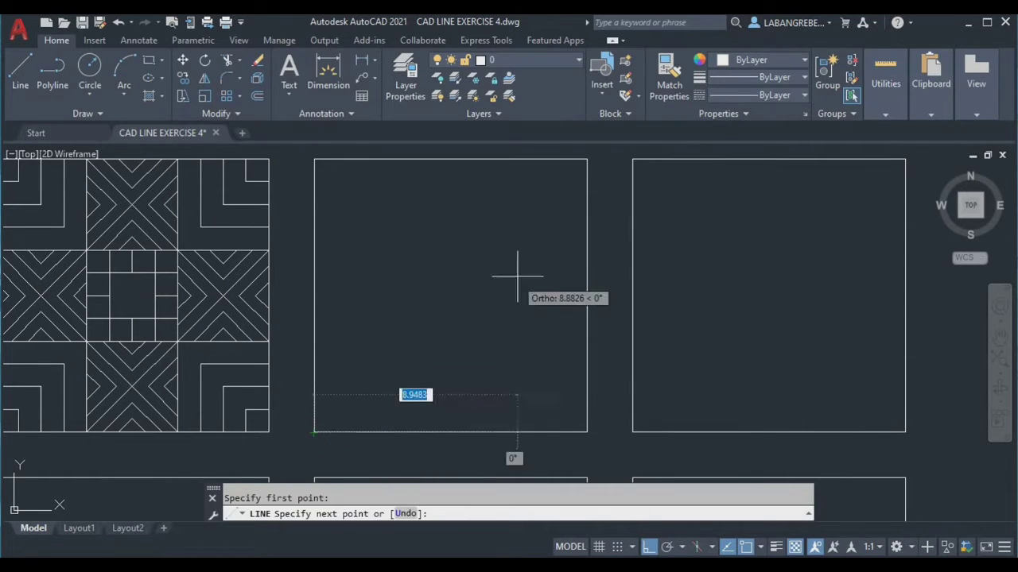
pyautogui.click(587, 159)
pyautogui.press('Return')
# Step: Offset the second frame's diagonal eight times toward the lower right at 1 unit spacing, using the Multiple option
pyautogui.click(514, 238)
pyautogui.click(484, 222)
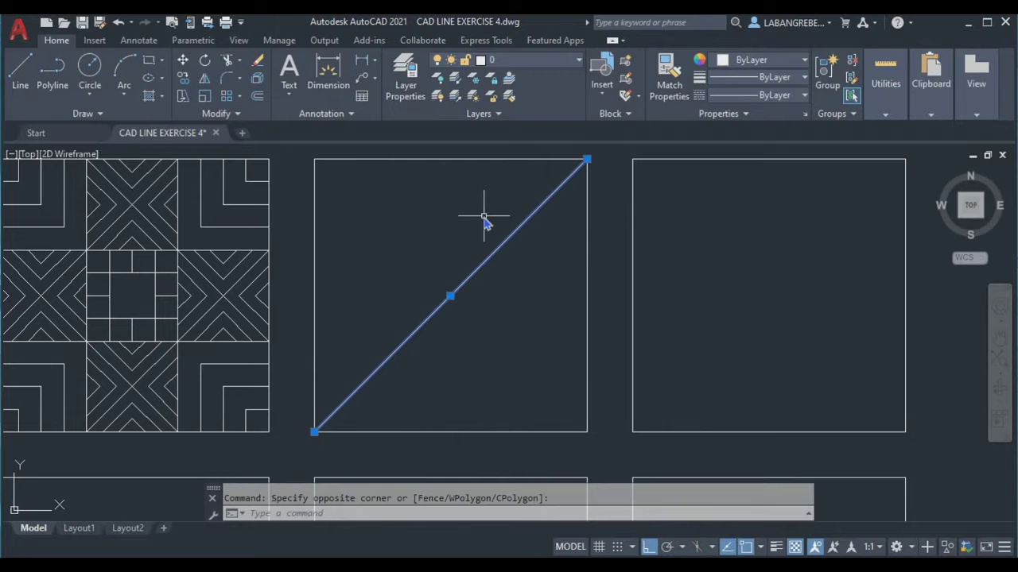
pyautogui.write('o')
pyautogui.press('Return')
pyautogui.press('Return')
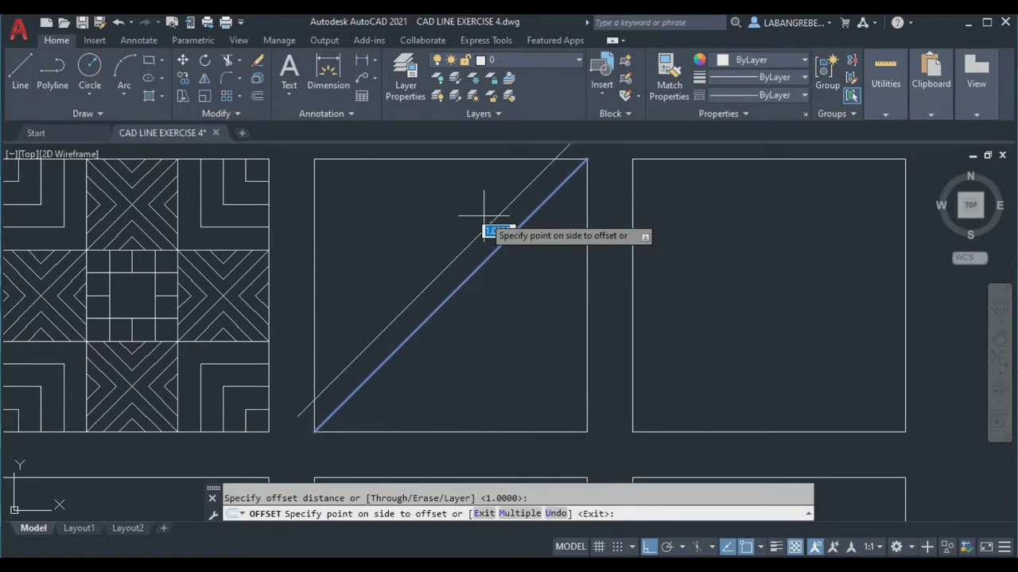
pyautogui.click(532, 262)
pyautogui.click(571, 291)
pyautogui.click(582, 304)
pyautogui.click(587, 315)
pyautogui.click(595, 339)
pyautogui.click(602, 360)
pyautogui.click(609, 369)
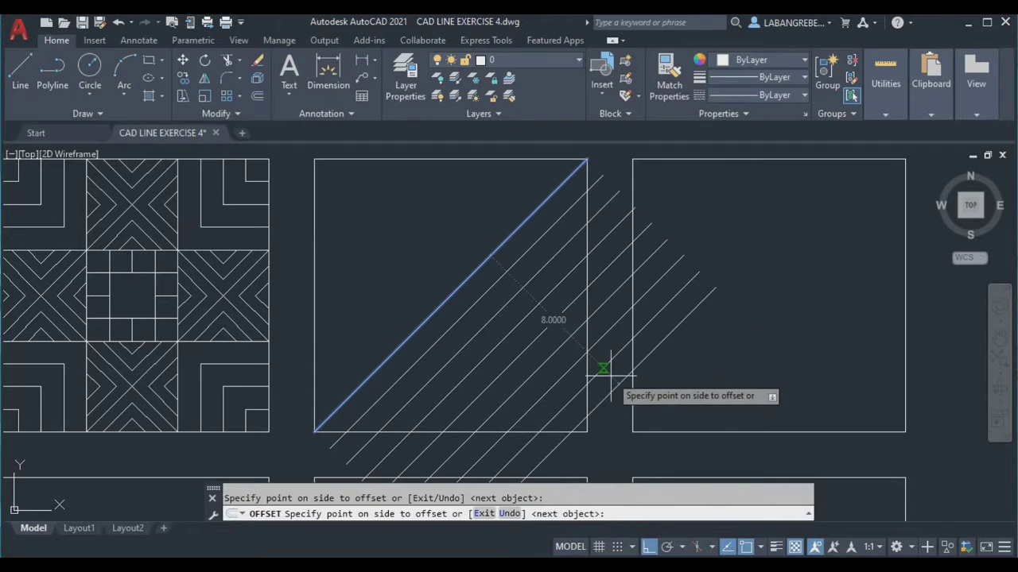
pyautogui.click(614, 381)
# Step: Offset the same diagonal eight times toward the frame's upper-left corner at 1 unit spacing and end the Offset command
pyautogui.click(456, 164)
pyautogui.click(450, 160)
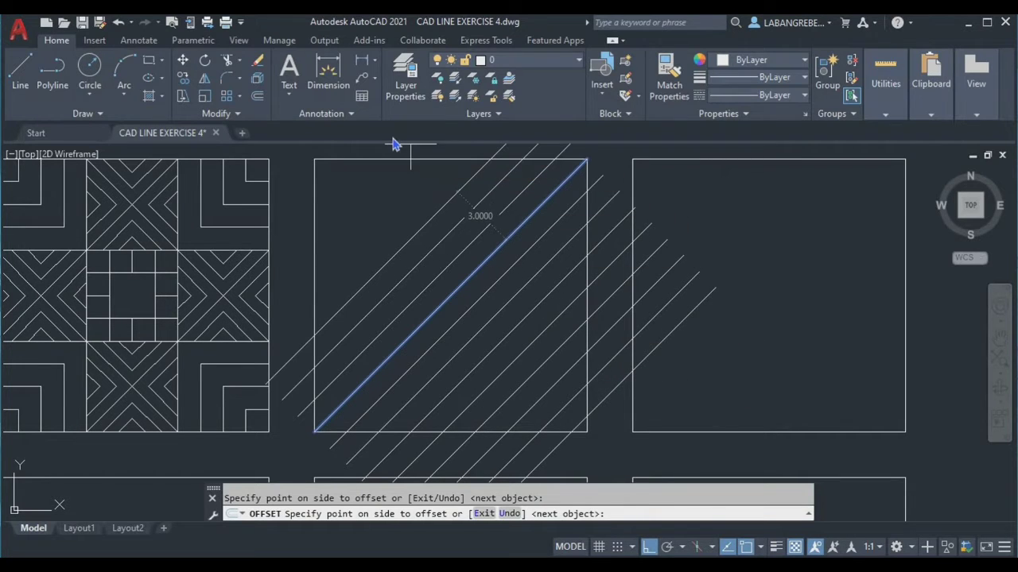
pyautogui.click(382, 155)
pyautogui.click(330, 151)
pyautogui.click(322, 151)
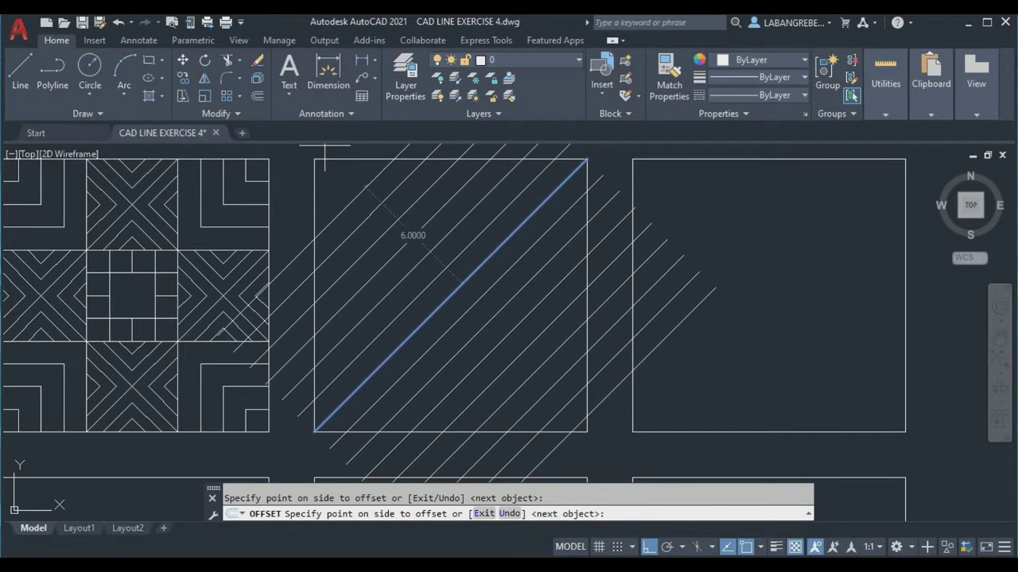
pyautogui.click(306, 157)
pyautogui.press('Escape')
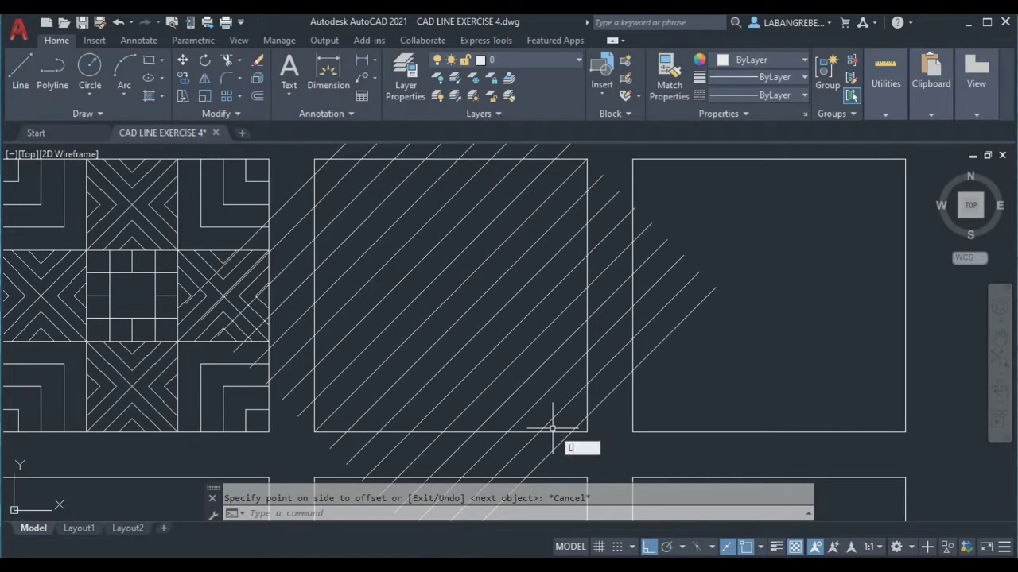
# Step: Draw the opposite diagonal from the second frame's upper-left corner to its lower-right corner
pyautogui.press('Return')
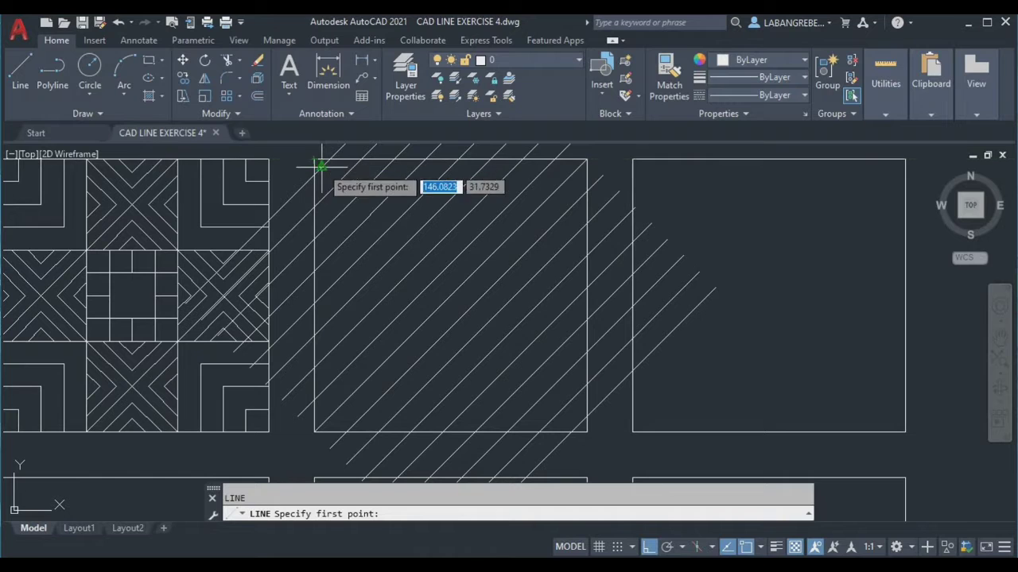
pyautogui.click(315, 160)
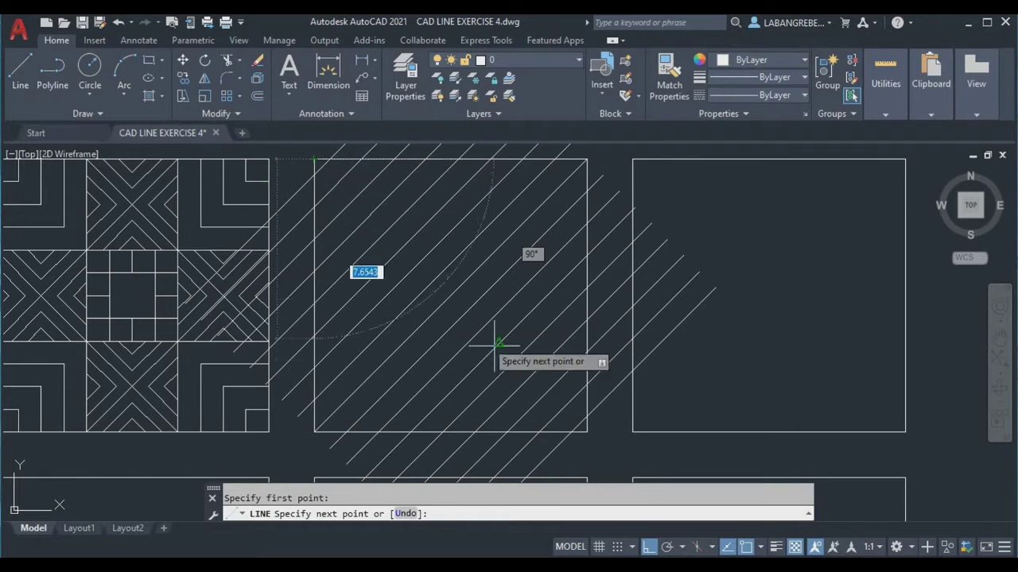
pyautogui.click(586, 430)
pyautogui.press('Return')
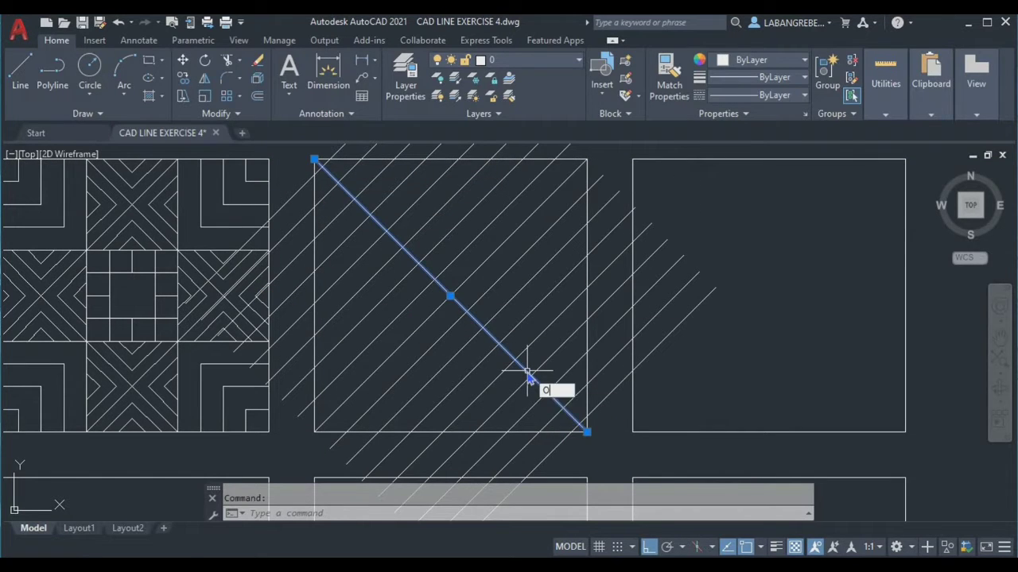
# Step: Offset the opposite diagonal eight times toward the frame's lower-left corner at 1 unit, using the Multiple option
pyautogui.write('O')
pyautogui.press('Return')
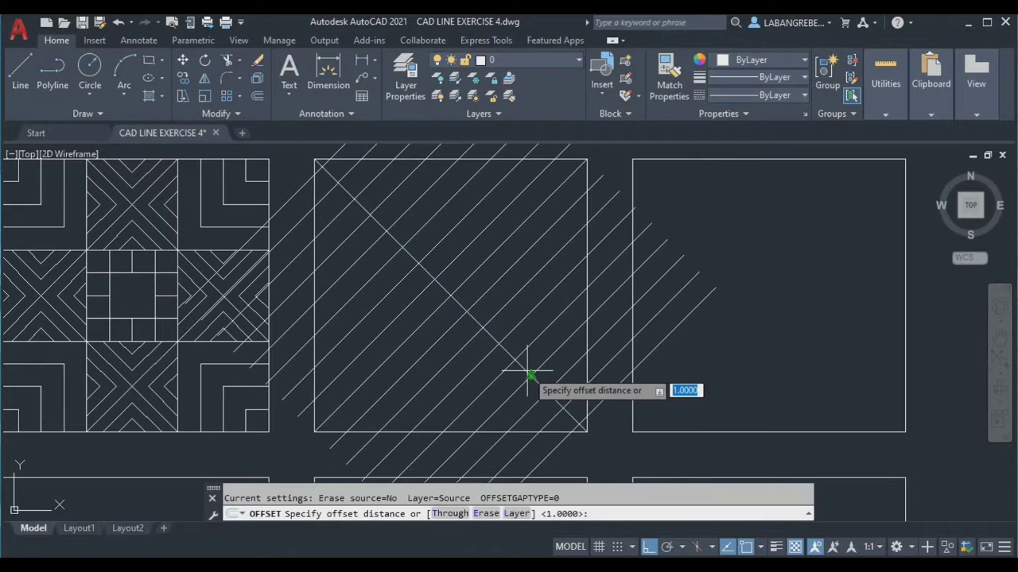
pyautogui.write('1')
pyautogui.press('Return')
pyautogui.click(527, 372)
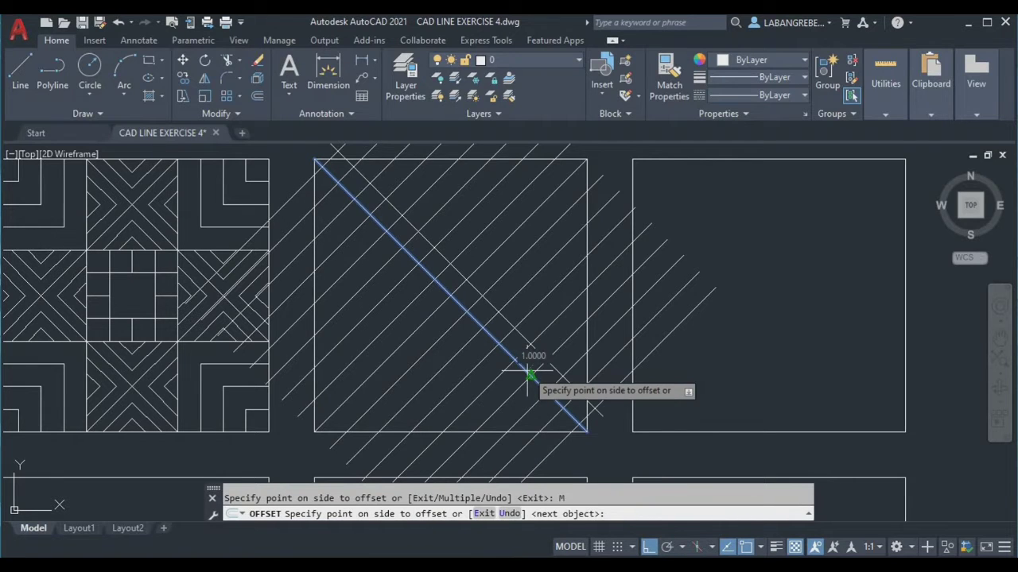
pyautogui.click(494, 395)
pyautogui.click(458, 414)
pyautogui.click(417, 433)
pyautogui.click(398, 442)
pyautogui.click(386, 444)
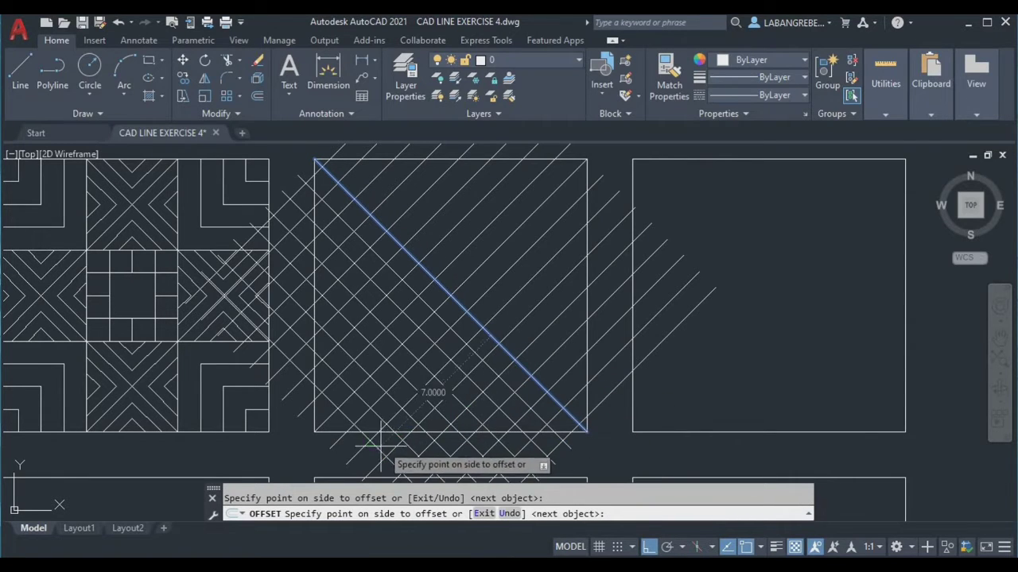
pyautogui.click(363, 453)
pyautogui.click(353, 457)
# Step: Offset the opposite diagonal eight times toward the frame's upper-right corner at 1 unit to complete the lattice
pyautogui.click(673, 315)
pyautogui.click(689, 305)
pyautogui.click(699, 301)
pyautogui.click(712, 298)
pyautogui.click(725, 294)
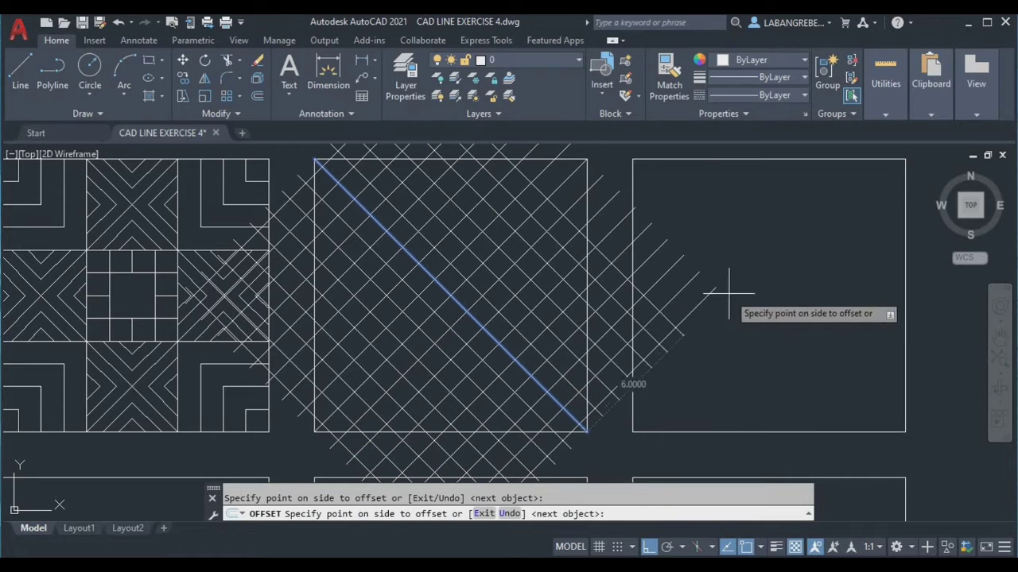
pyautogui.click(741, 288)
pyautogui.click(757, 282)
pyautogui.press('Escape')
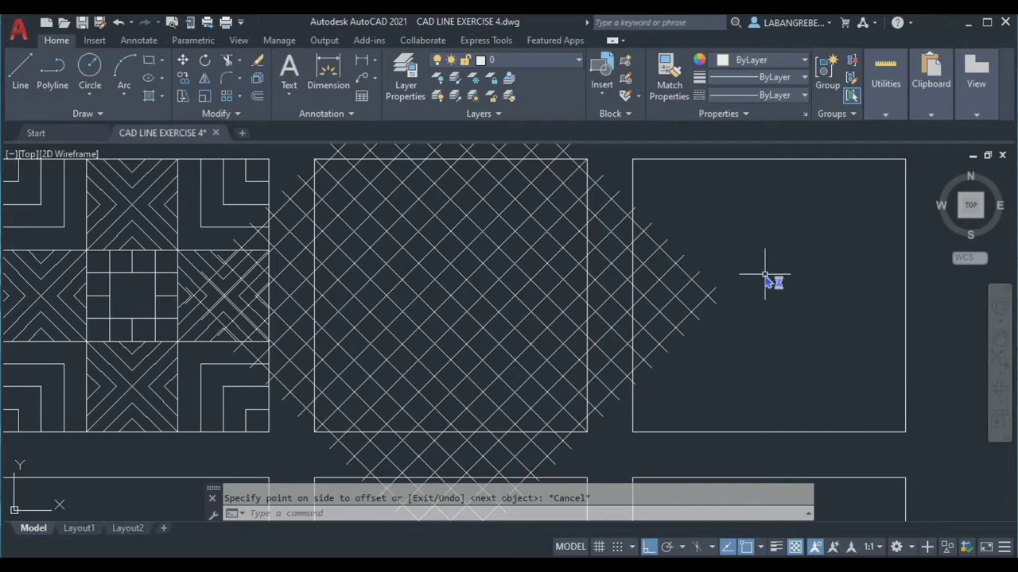
# Step: Trim the lattice lines beyond the second frame's right side with a fence, using the frame as the cutting edge
pyautogui.press('Return')
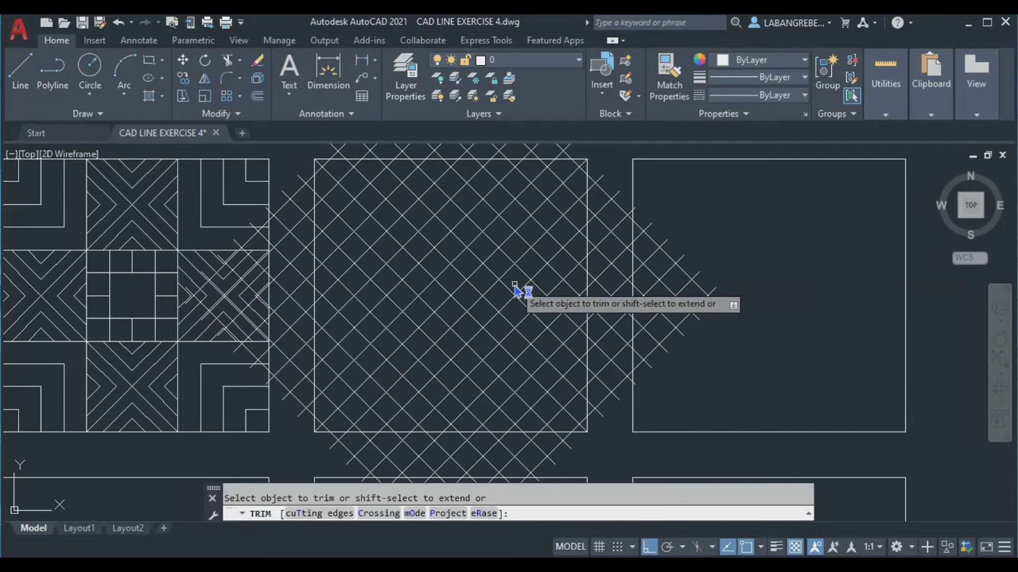
pyautogui.write('T')
pyautogui.press('Return')
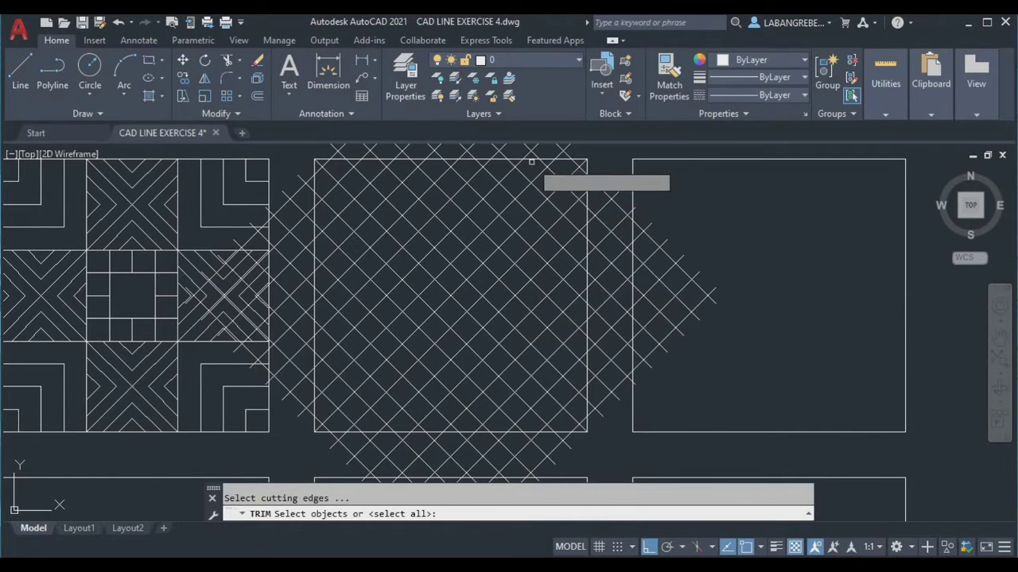
pyautogui.scroll(2, 527, 162)
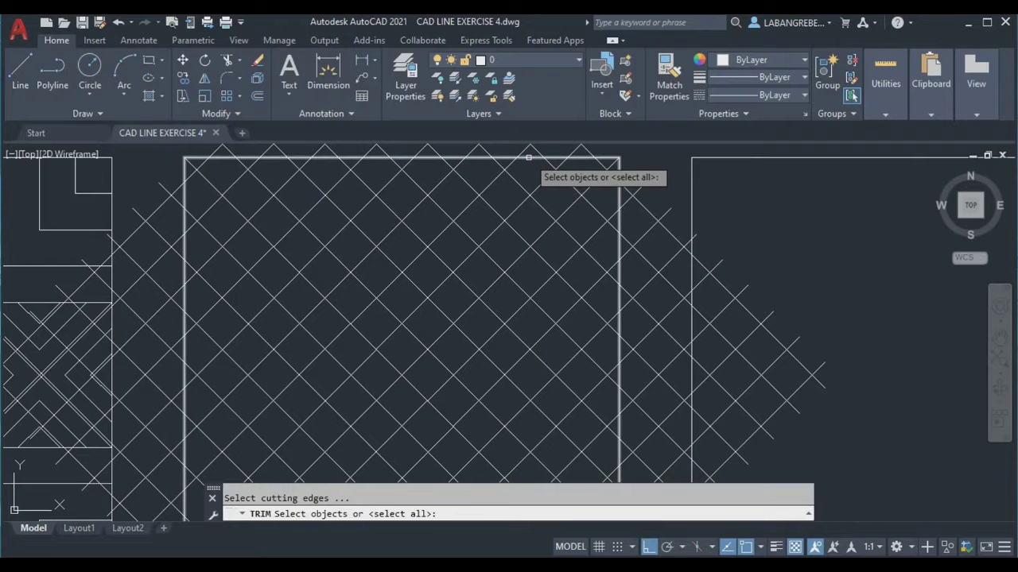
pyautogui.click(529, 157)
pyautogui.press('Return')
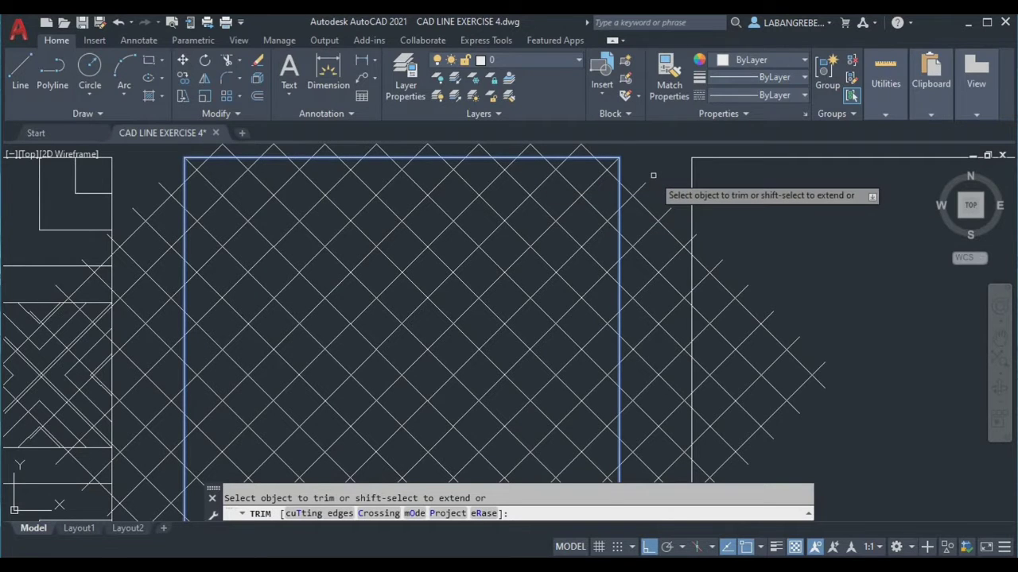
pyautogui.scroll(-2, 653, 175)
pyautogui.click(643, 429)
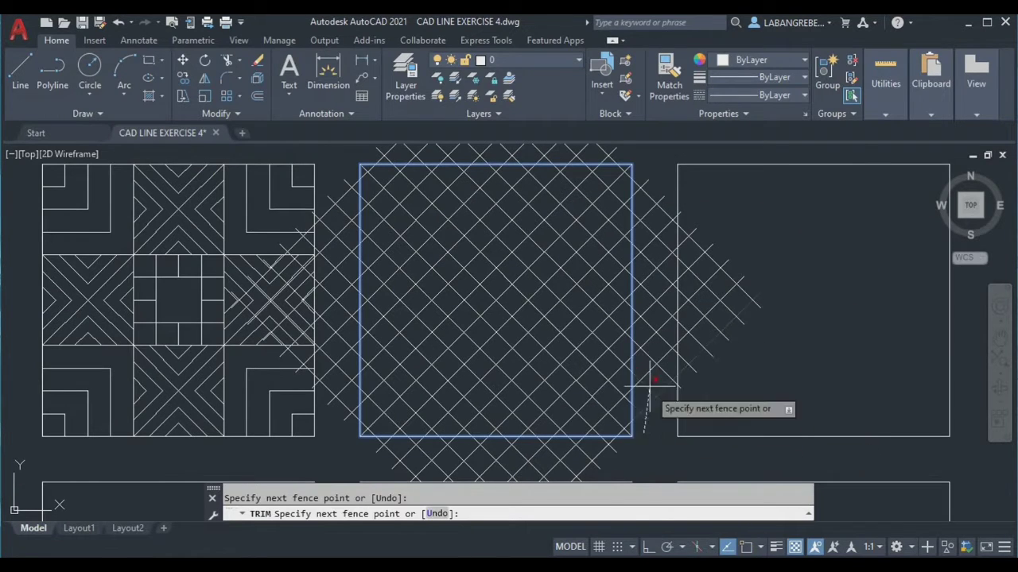
pyautogui.click(641, 176)
pyautogui.press('Return')
# Step: Trim the lattice lines extending below and to the left of the second frame with fences
pyautogui.click(621, 448)
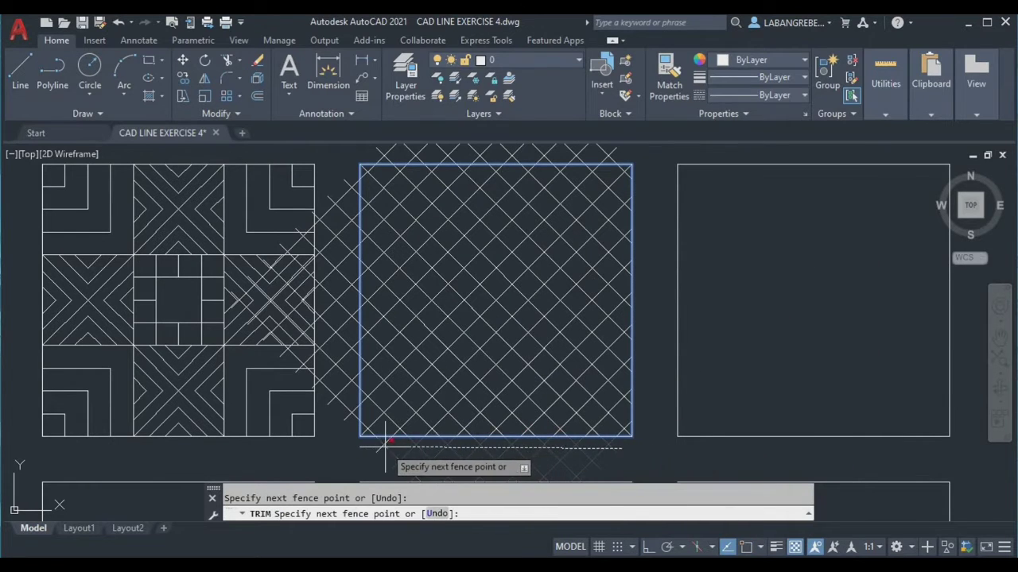
pyautogui.click(355, 447)
pyautogui.press('Return')
pyautogui.click(349, 421)
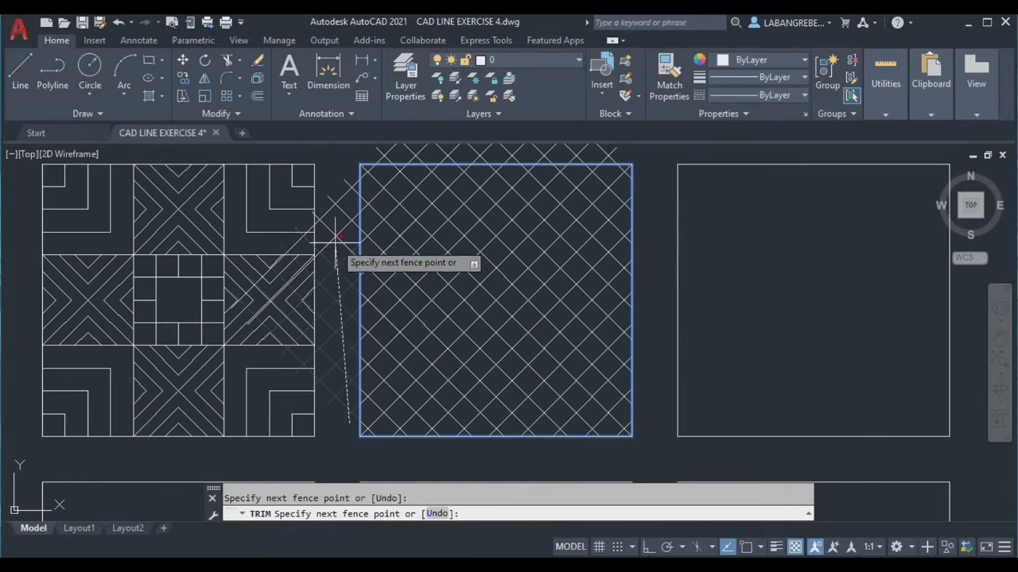
pyautogui.click(354, 178)
pyautogui.press('Return')
# Step: Trim the lattice lines extending above the second frame with a fence and end the Trim command
pyautogui.moveTo(545, 195); pyautogui.dragTo(546, 264, button='middle')
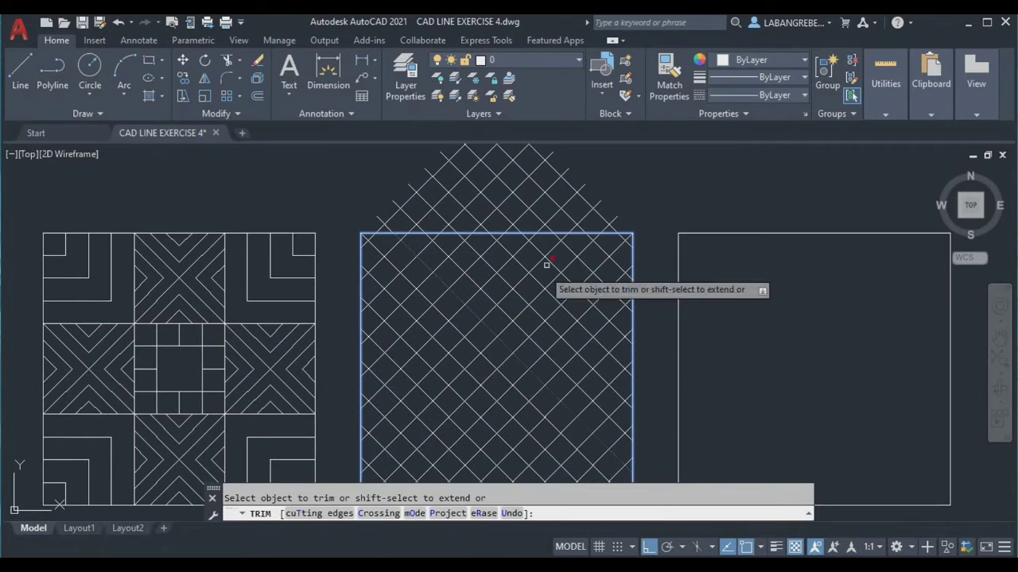
pyautogui.click(622, 216)
pyautogui.click(367, 221)
pyautogui.press('Return')
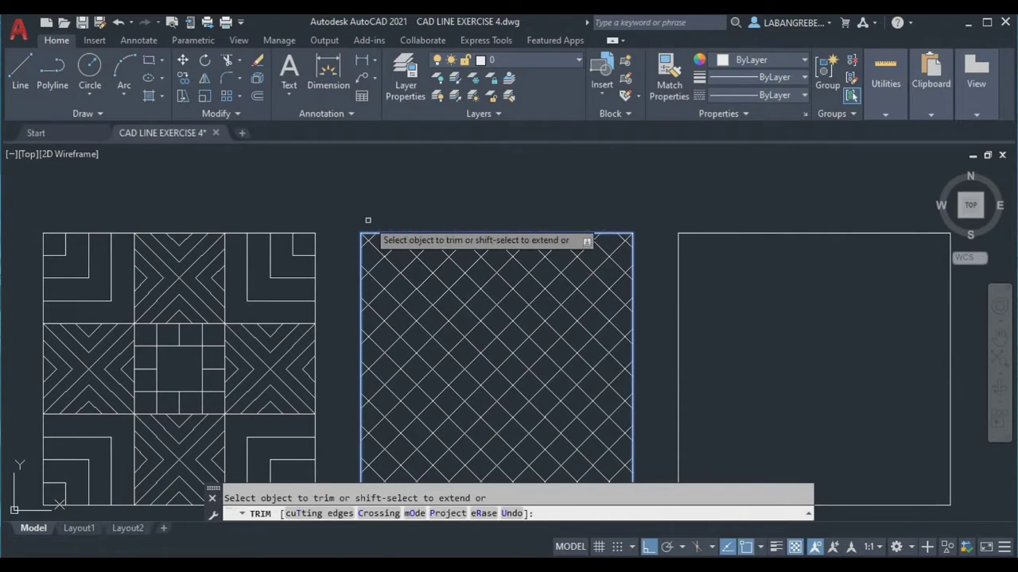
pyautogui.press('Escape')
# Step: Trim the one-unit rising segments between the parallel falling diagonals along the lattice's top row to start the herringbone
pyautogui.scroll(2, 438, 278)
pyautogui.scroll(2, 401, 255)
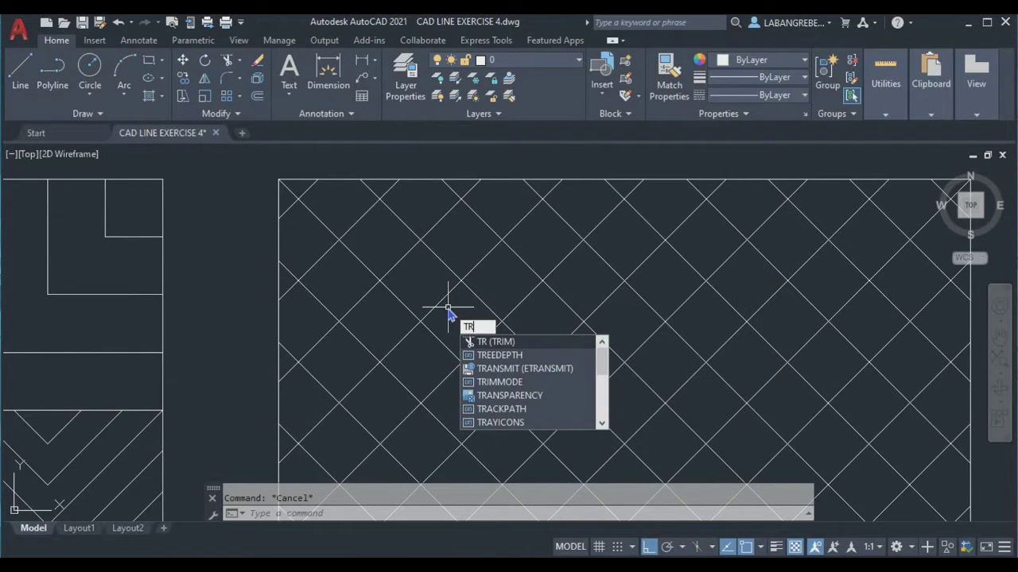
pyautogui.press('Return')
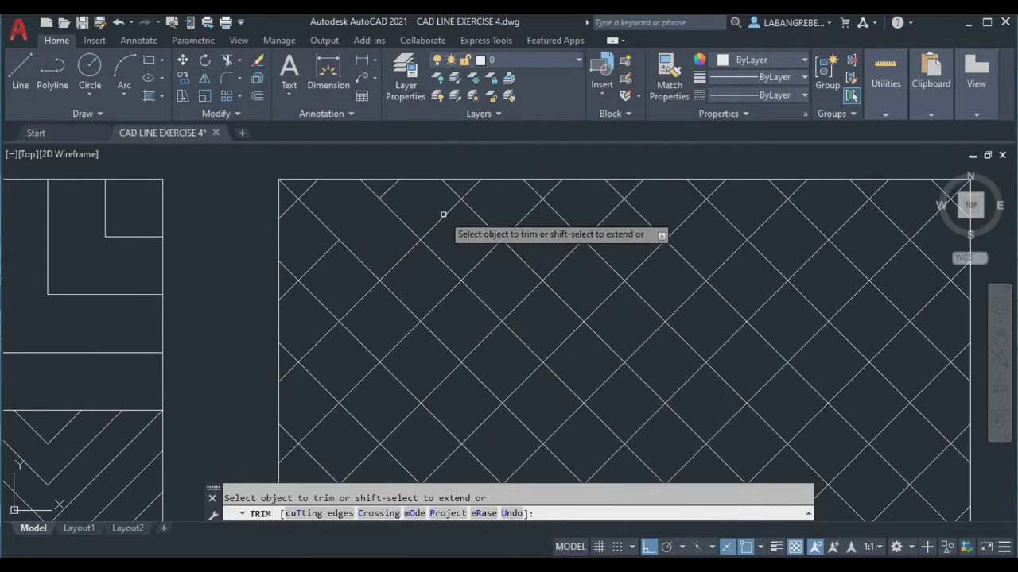
pyautogui.click(507, 207)
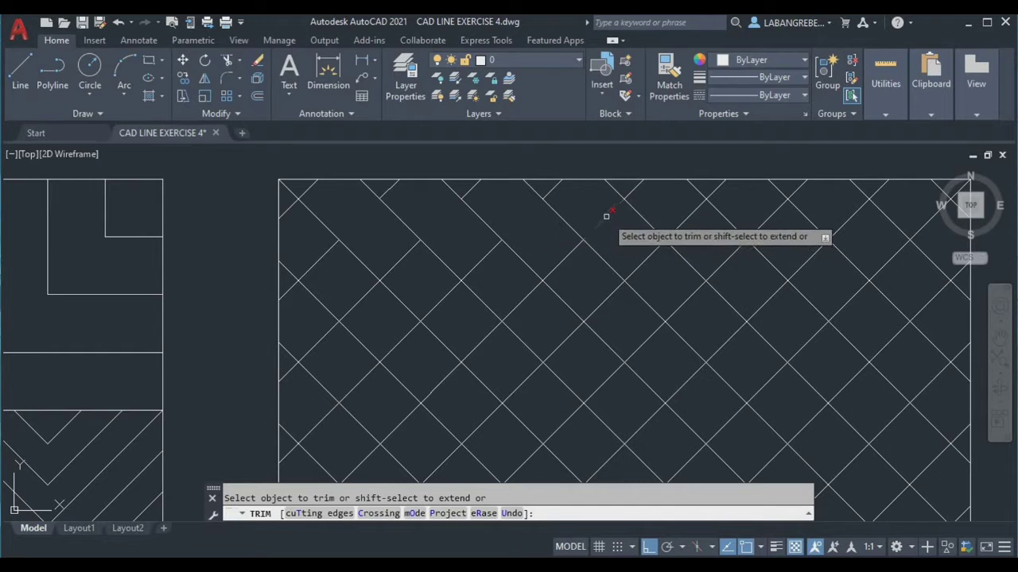
pyautogui.moveTo(750, 227); pyautogui.dragTo(514, 226, button='middle')
pyautogui.click(531, 223)
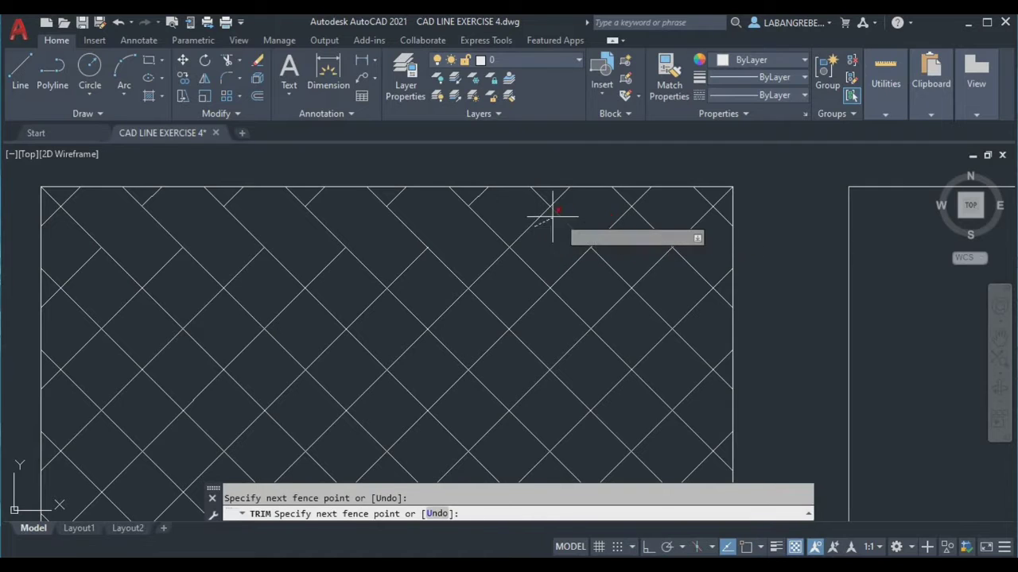
pyautogui.click(613, 219)
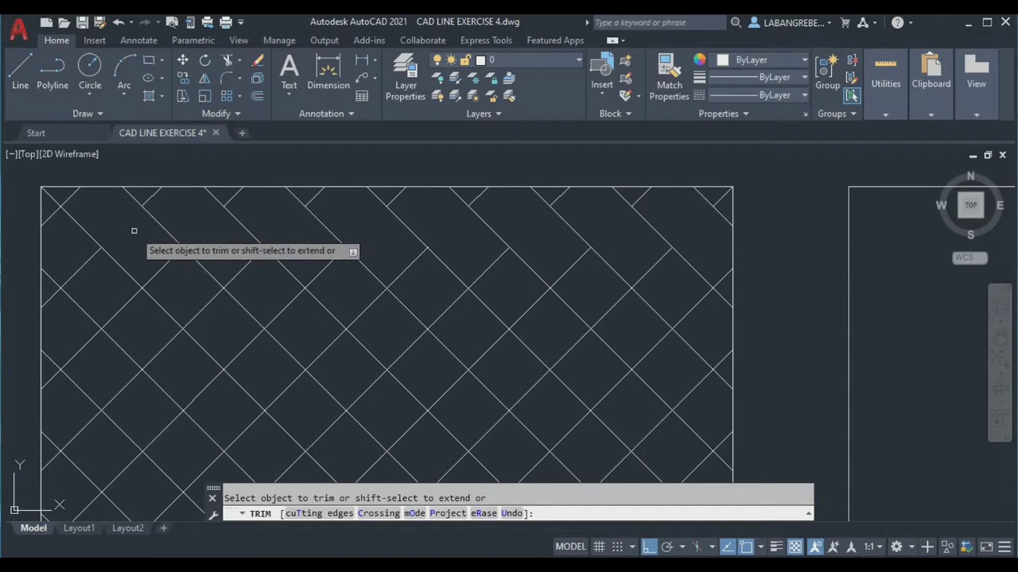
# Step: Trim the one-unit falling segments between the parallel rising diagonals along the second row of the lattice in the second frame
pyautogui.click(84, 308)
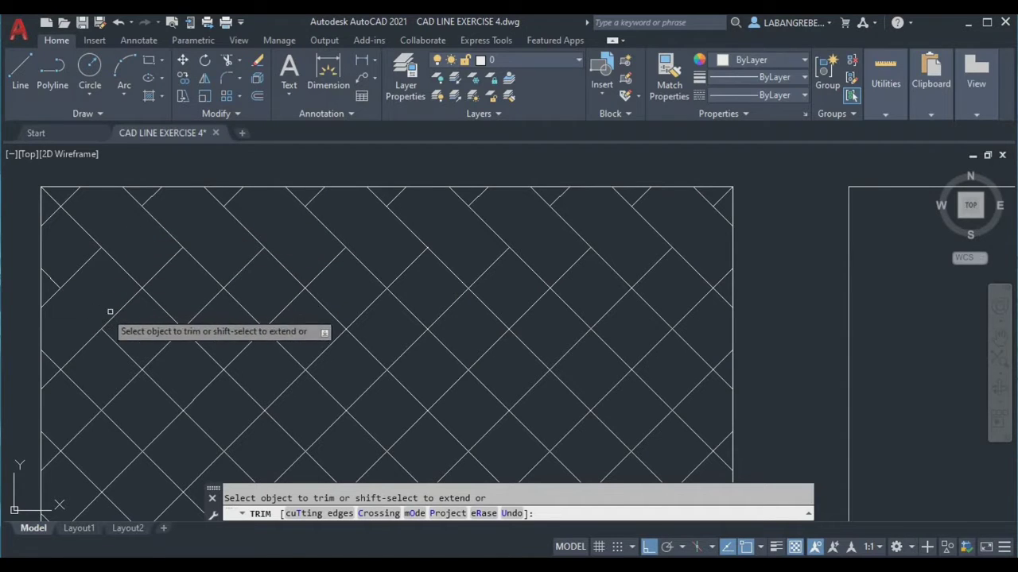
pyautogui.click(162, 308)
pyautogui.click(244, 309)
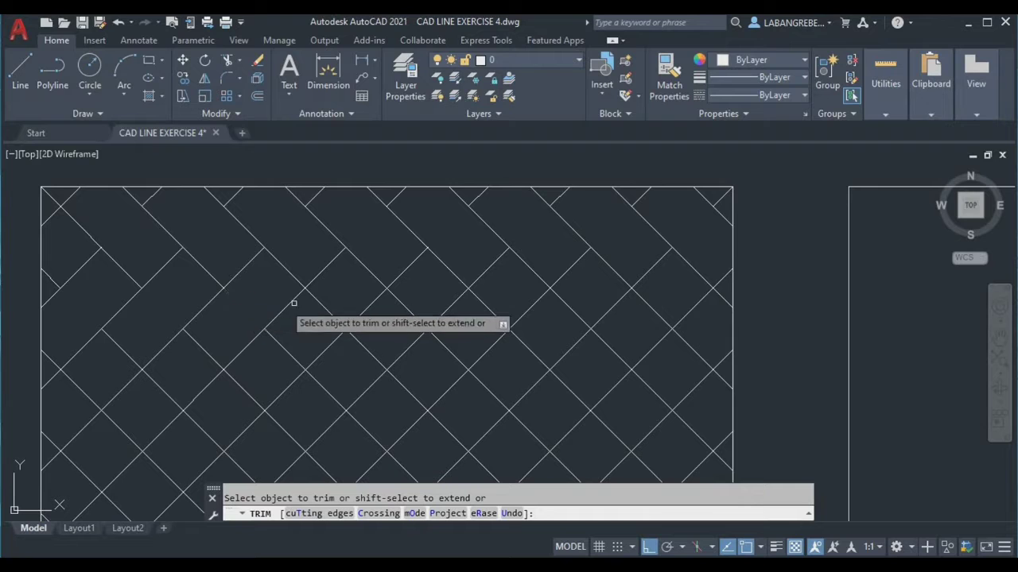
pyautogui.click(325, 307)
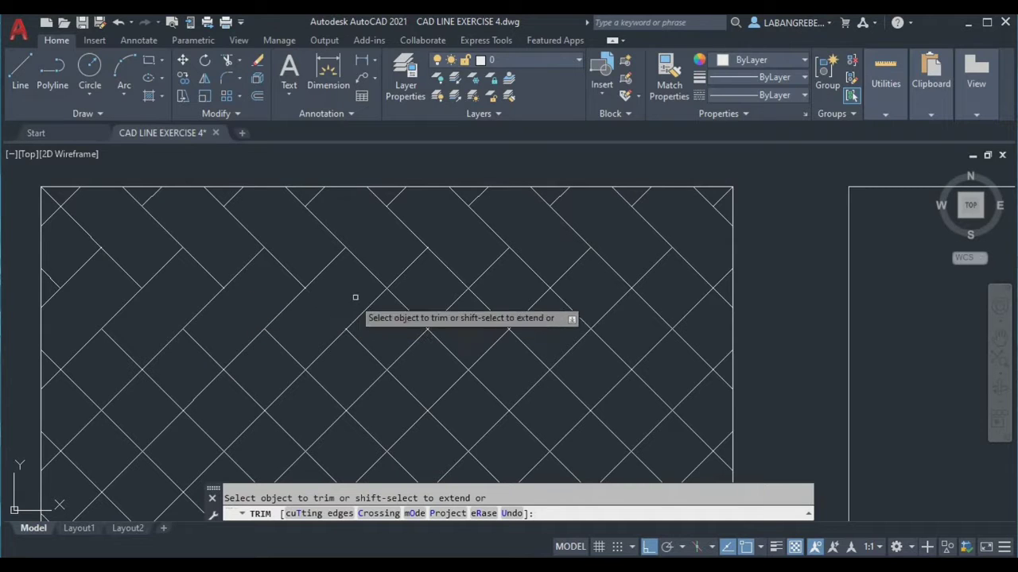
pyautogui.click(399, 305)
pyautogui.click(439, 303)
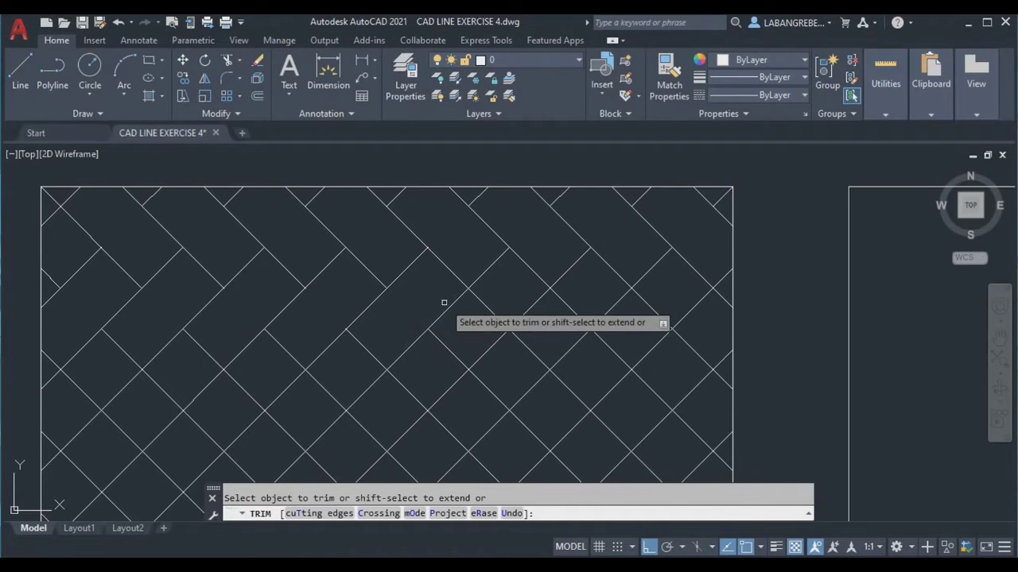
pyautogui.click(491, 308)
pyautogui.click(564, 301)
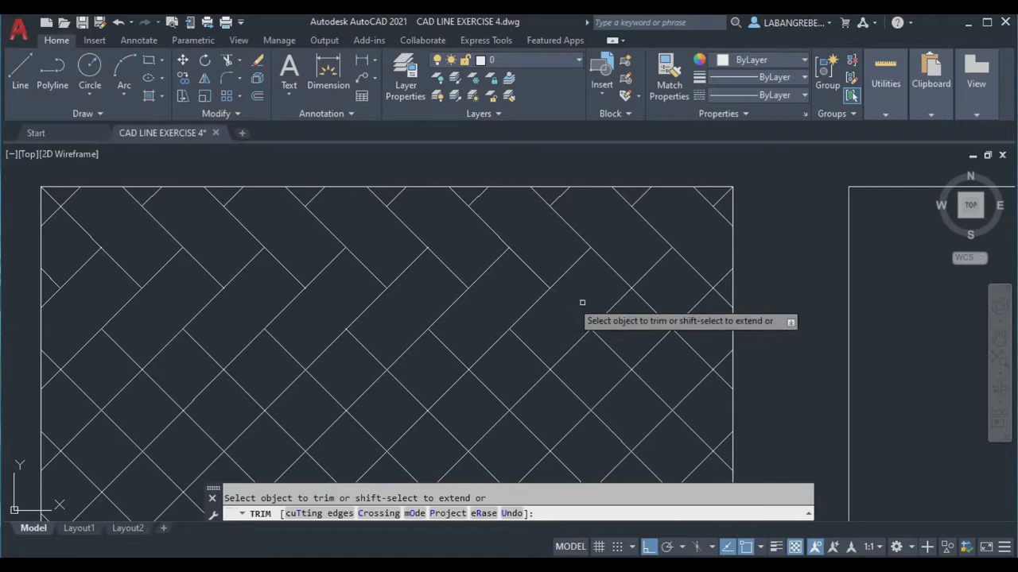
pyautogui.click(647, 303)
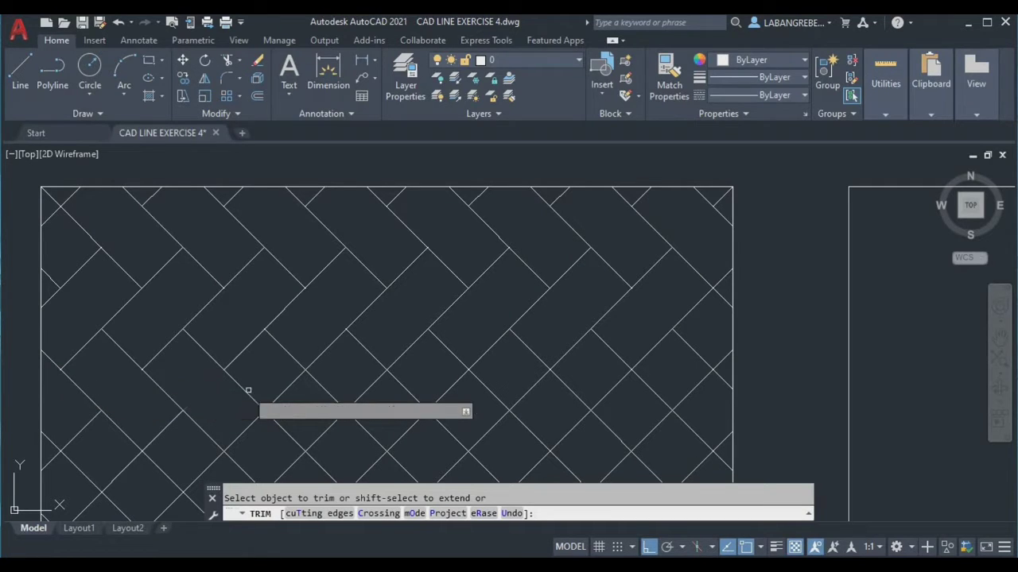
# Step: Trim the alternating rising and falling one-unit crossing segments across the third to fifth lattice rows to continue the herringbone
pyautogui.click(608, 394)
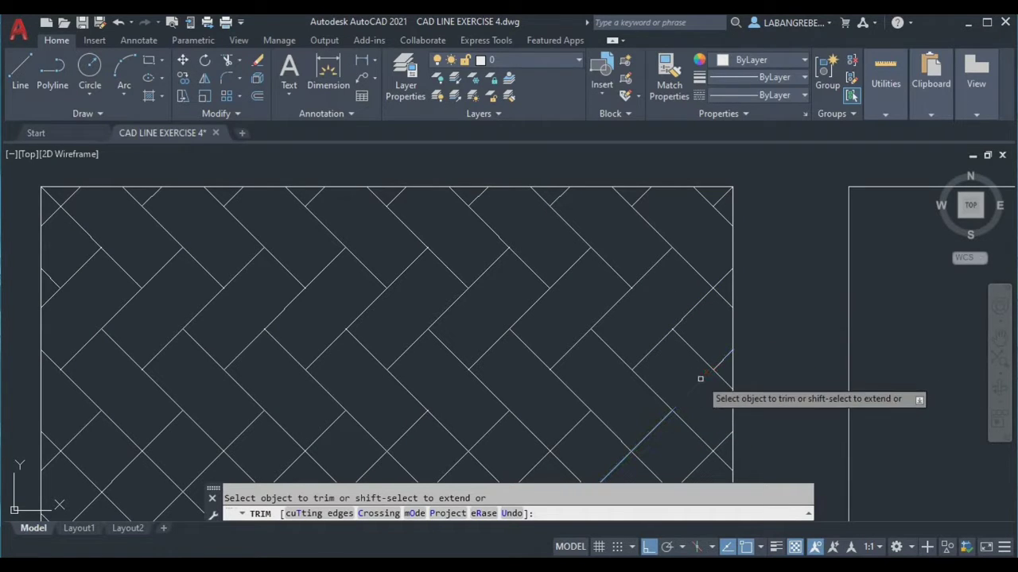
pyautogui.scroll(-2, 701, 381)
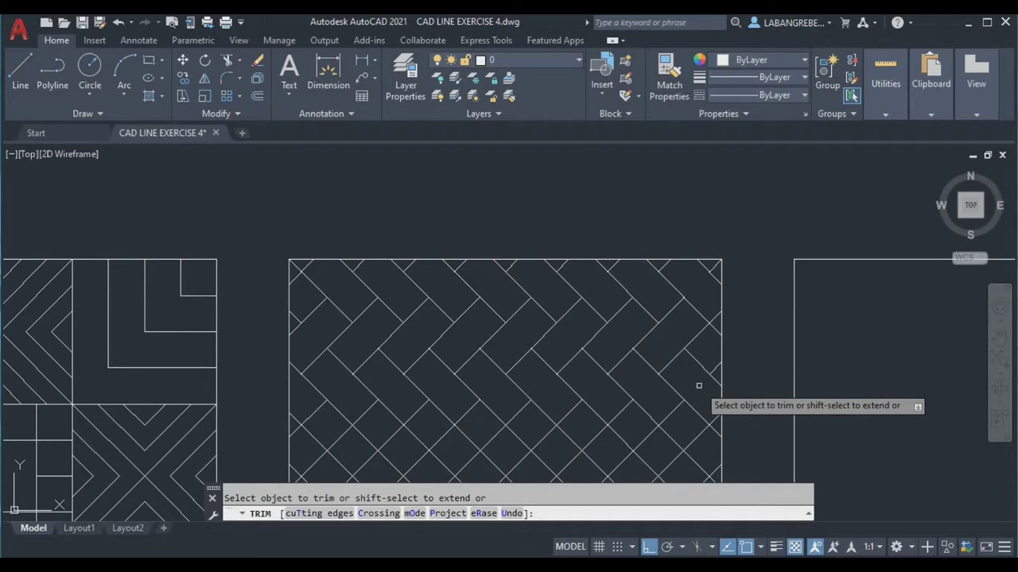
pyautogui.moveTo(699, 385); pyautogui.dragTo(743, 350, button='middle')
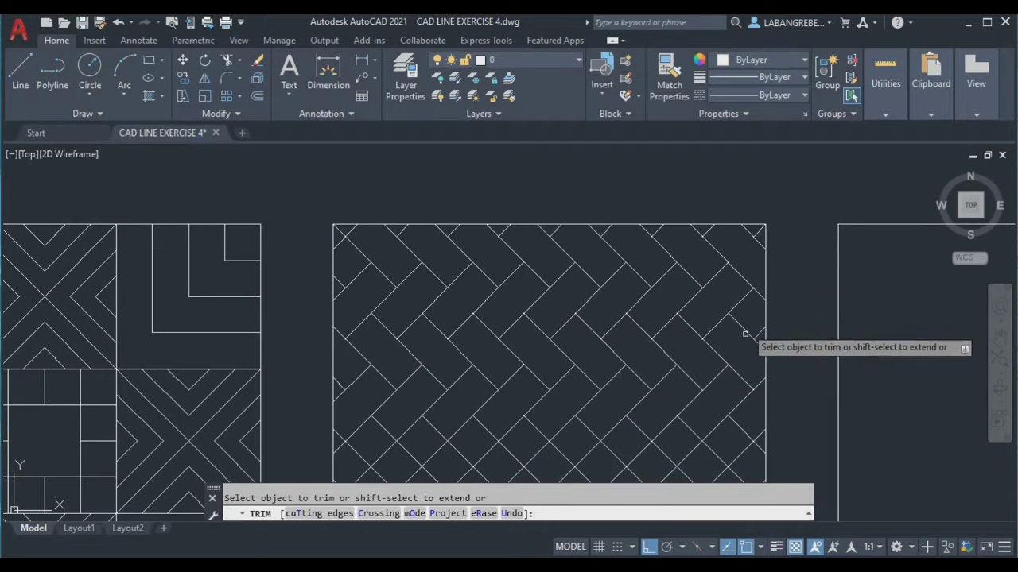
pyautogui.moveTo(481, 391); pyautogui.dragTo(486, 359, button='middle')
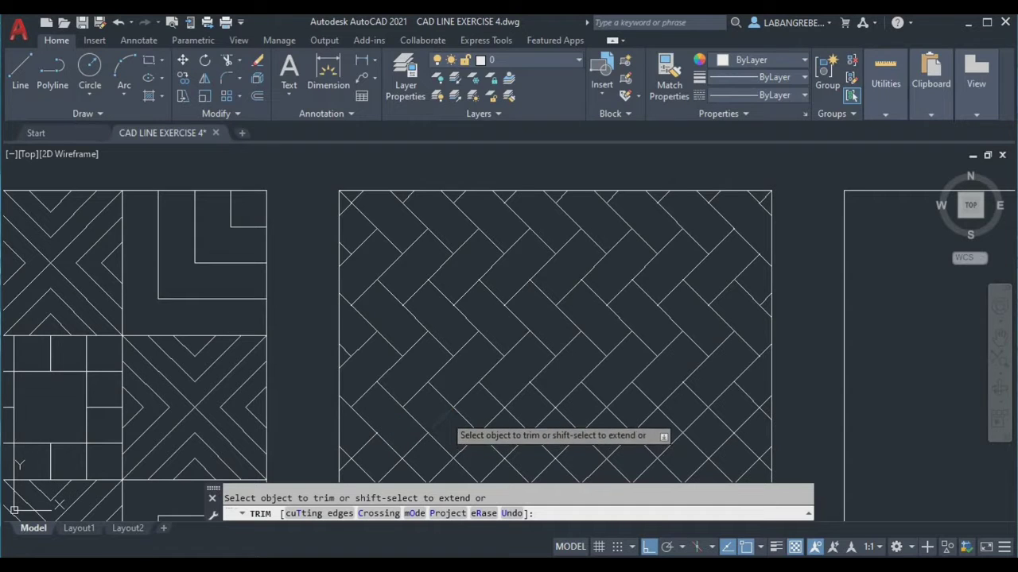
pyautogui.click(485, 425)
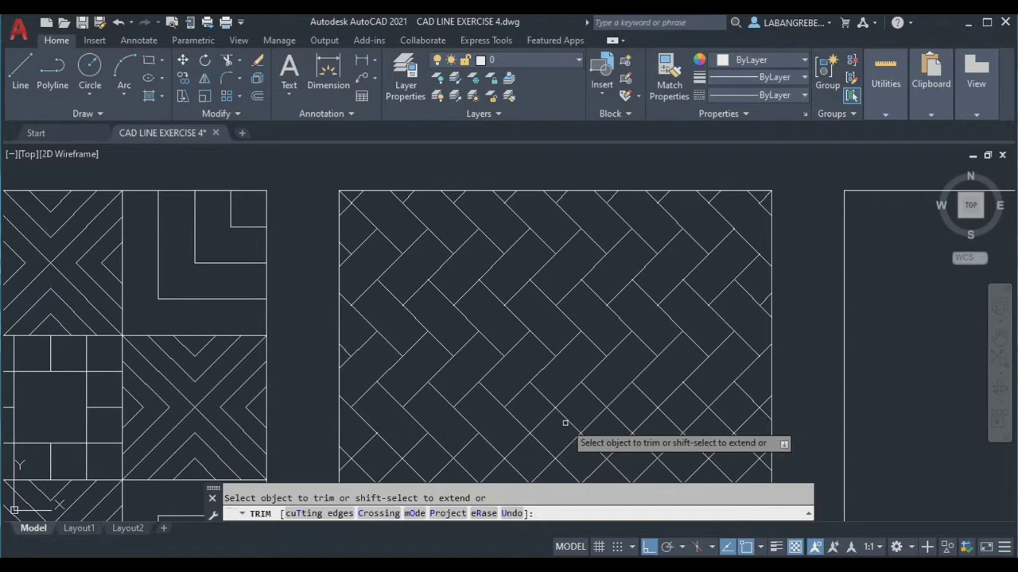
pyautogui.click(538, 420)
pyautogui.click(592, 421)
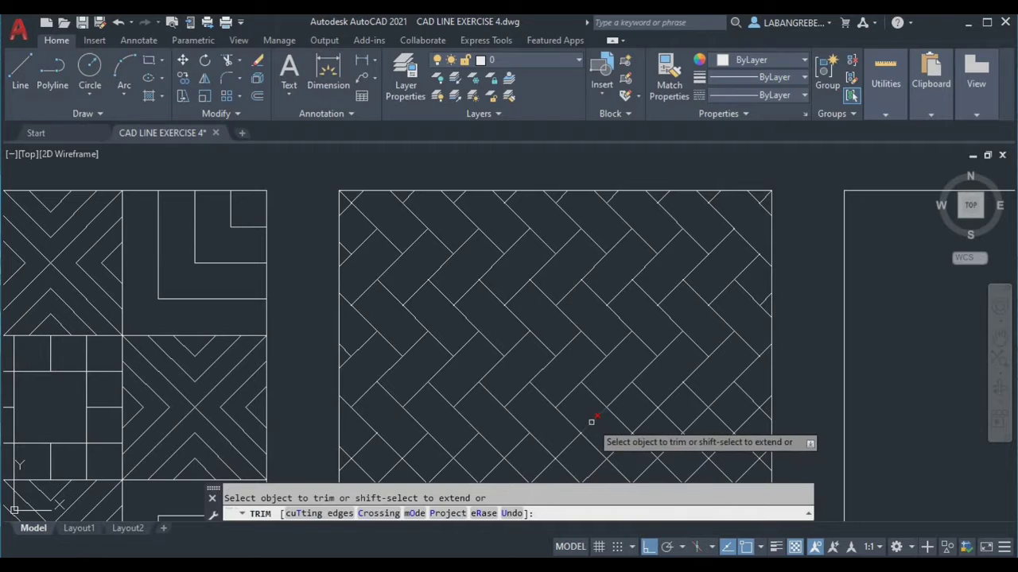
pyautogui.click(636, 423)
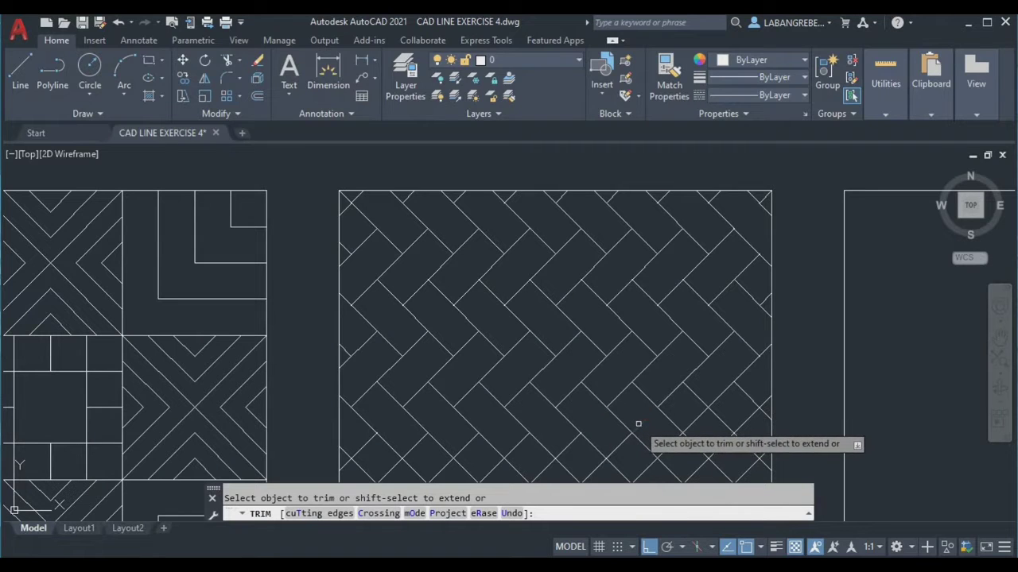
pyautogui.click(695, 417)
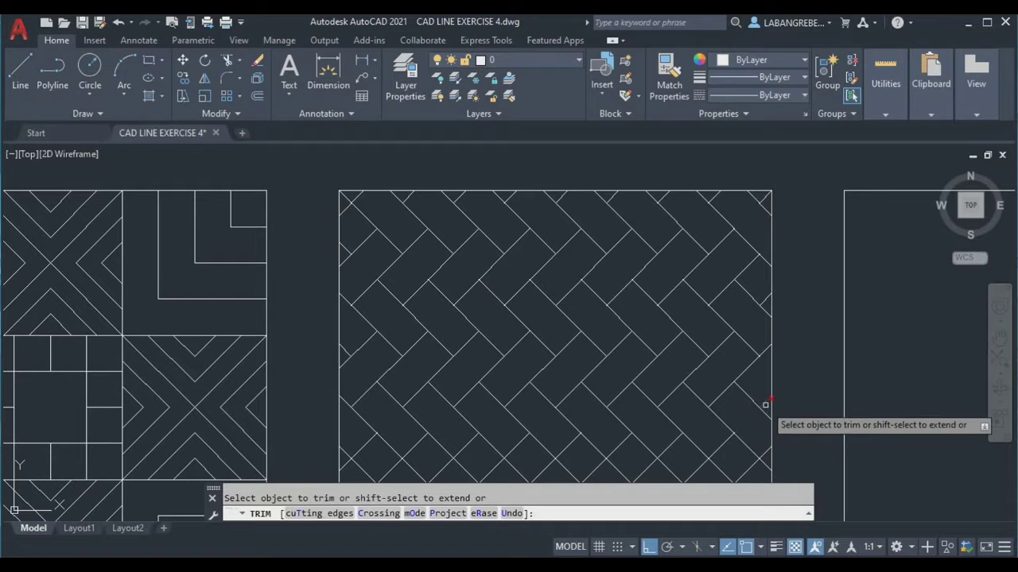
# Step: Trim the alternating crossing segments in the remaining lattice rows down to the second frame's bottom edge and end the Trim command
pyautogui.moveTo(676, 439); pyautogui.dragTo(671, 388, button='middle')
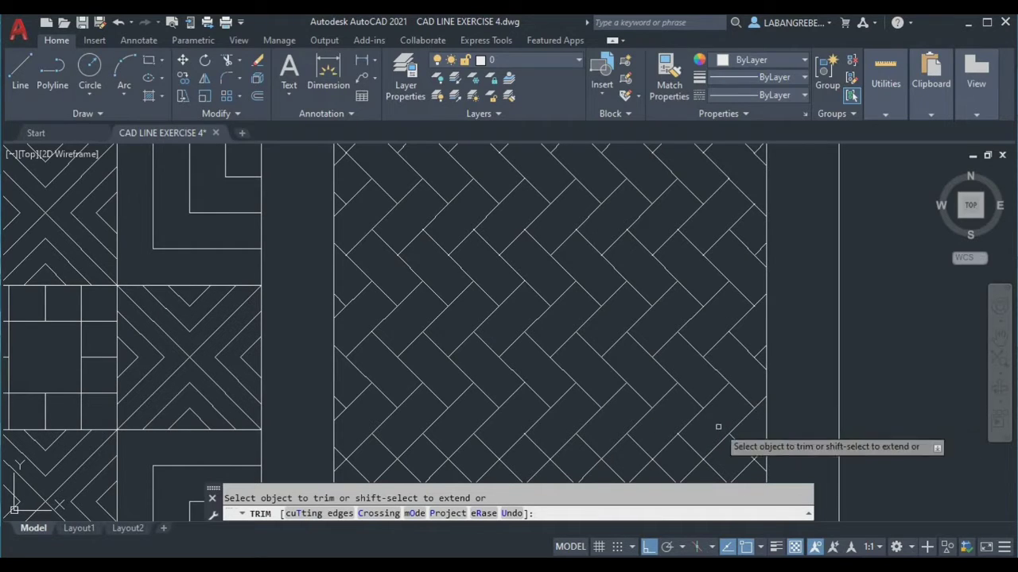
pyautogui.moveTo(395, 430); pyautogui.dragTo(411, 338, button='middle')
pyautogui.scroll(2, 385, 393)
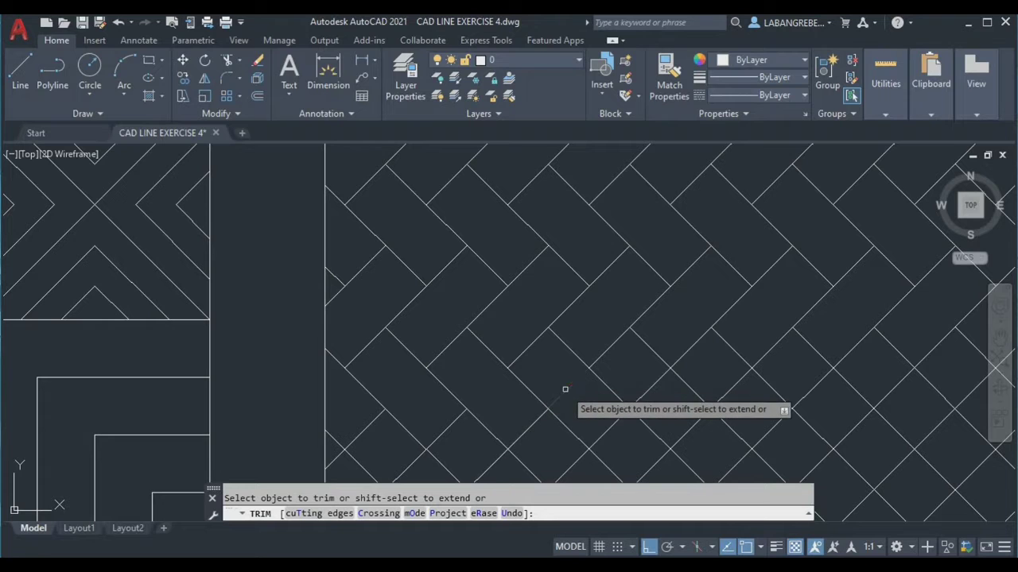
pyautogui.moveTo(619, 392); pyautogui.dragTo(484, 385, button='middle')
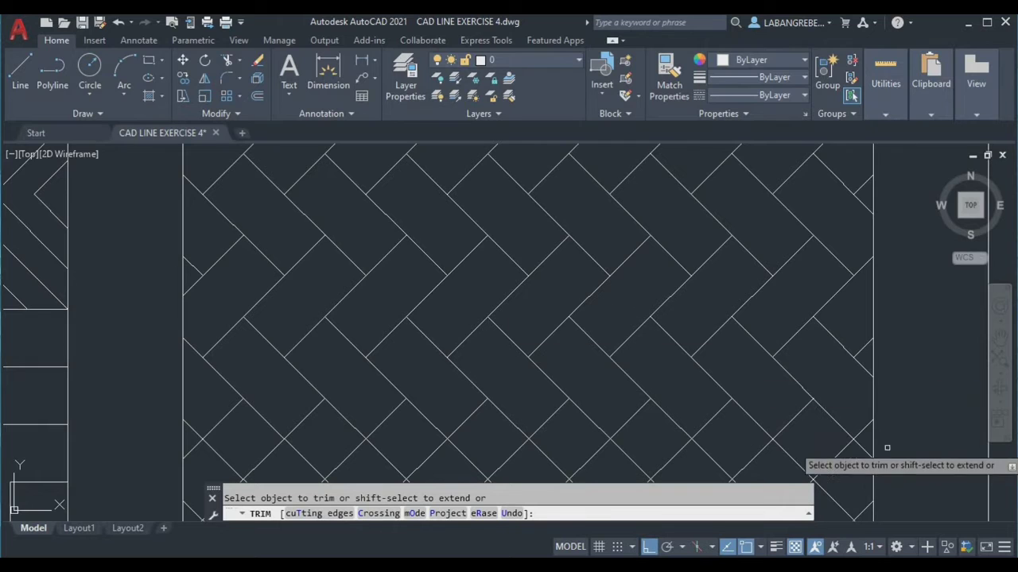
pyautogui.moveTo(734, 436); pyautogui.dragTo(848, 347, button='middle')
pyautogui.moveTo(357, 350)
pyautogui.mouseDown(button='middle')
pyautogui.moveTo(334, 368)
pyautogui.moveTo(230, 402)
pyautogui.mouseUp(button='middle')
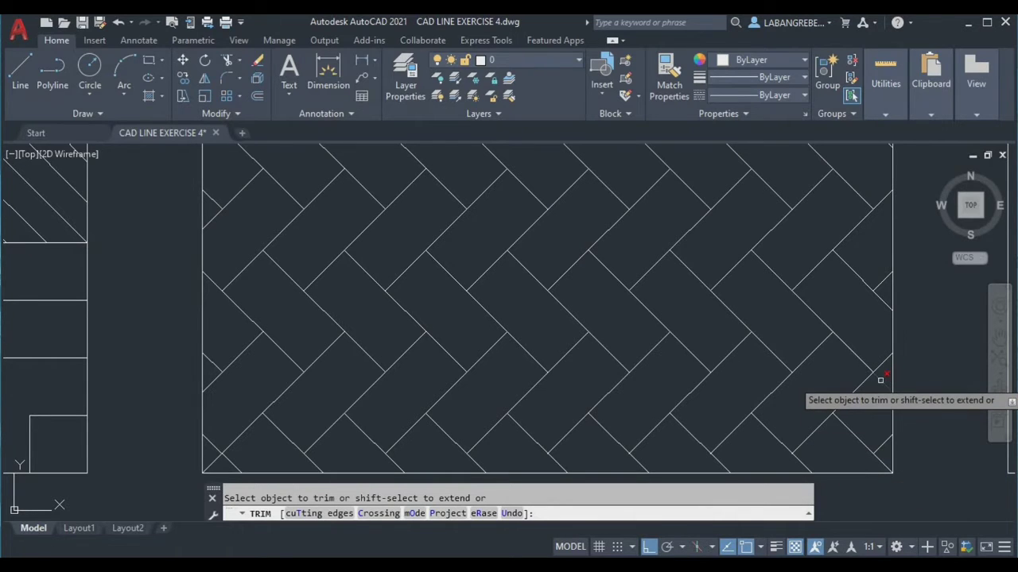
pyautogui.scroll(-2, 504, 400)
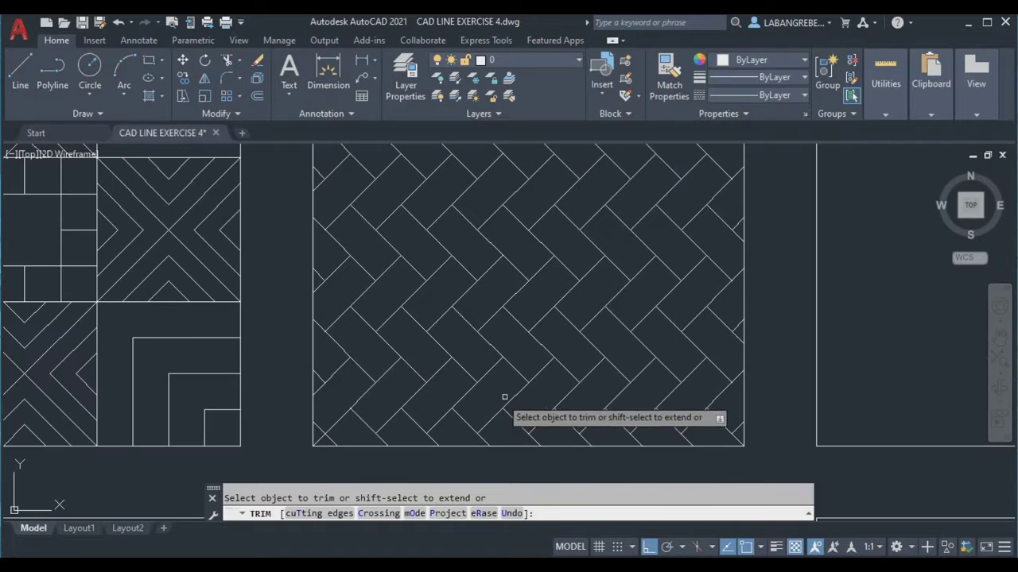
pyautogui.moveTo(504, 400); pyautogui.dragTo(533, 385, button='middle')
pyautogui.scroll(-2, 548, 394)
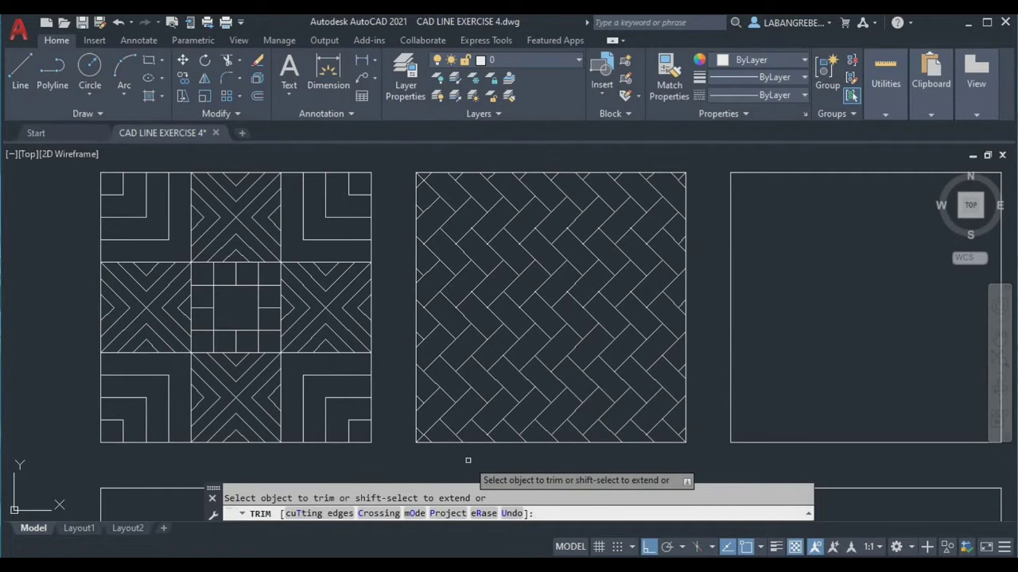
pyautogui.press('Escape')
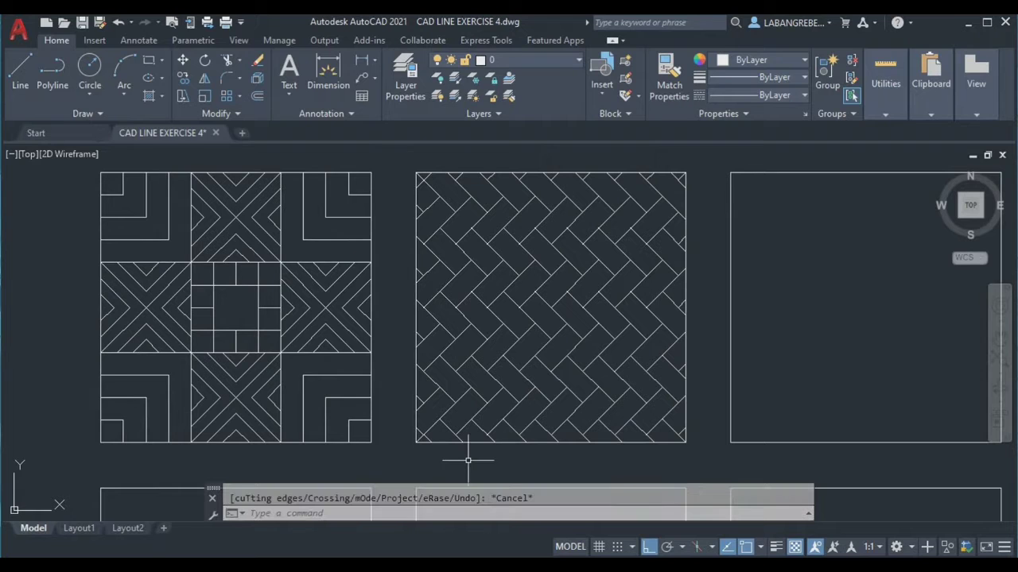
# Step: Examine the third reference pattern's border, tile spacing and dimensions, and return to the empty third frame
pyautogui.moveTo(468, 461); pyautogui.dragTo(395, 451, button='middle')
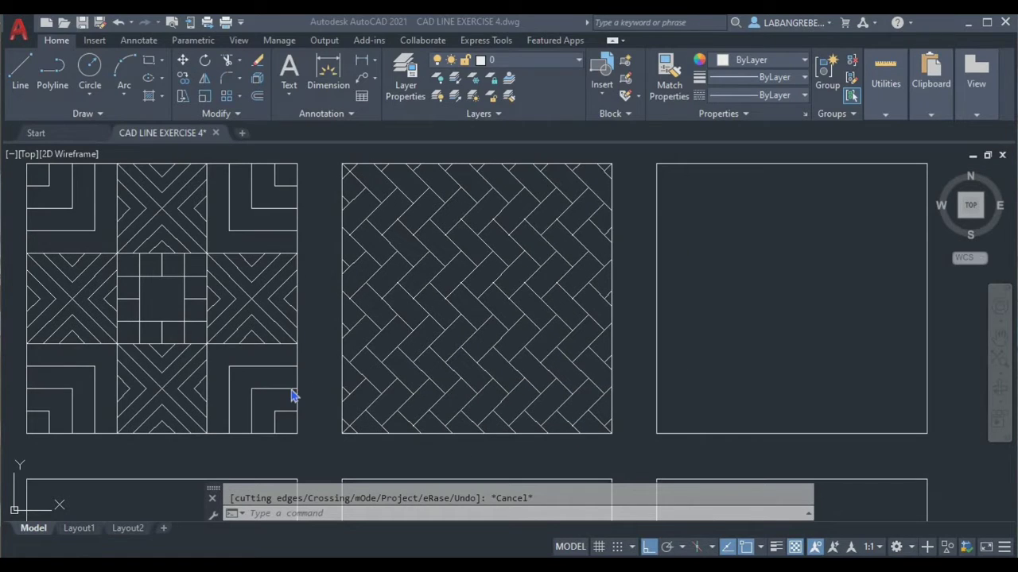
pyautogui.click(336, 513)
pyautogui.write('P')
pyautogui.press('Return')
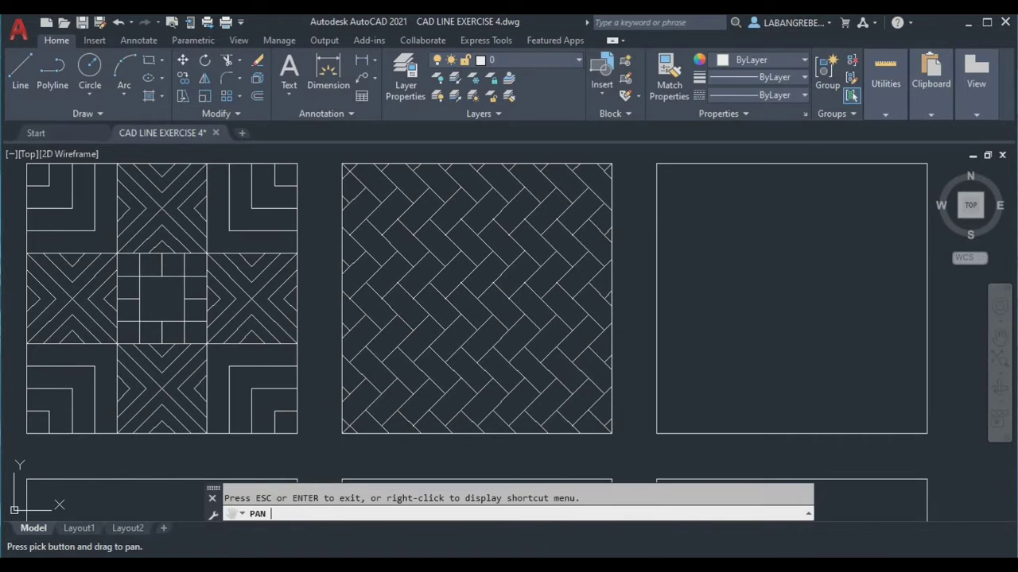
pyautogui.moveTo(222, 380); pyautogui.dragTo(557, 393)
pyautogui.moveTo(226, 382); pyautogui.dragTo(600, 384)
pyautogui.moveTo(212, 366)
pyautogui.mouseDown()
pyautogui.moveTo(304, 369)
pyautogui.moveTo(342, 420)
pyautogui.mouseUp()
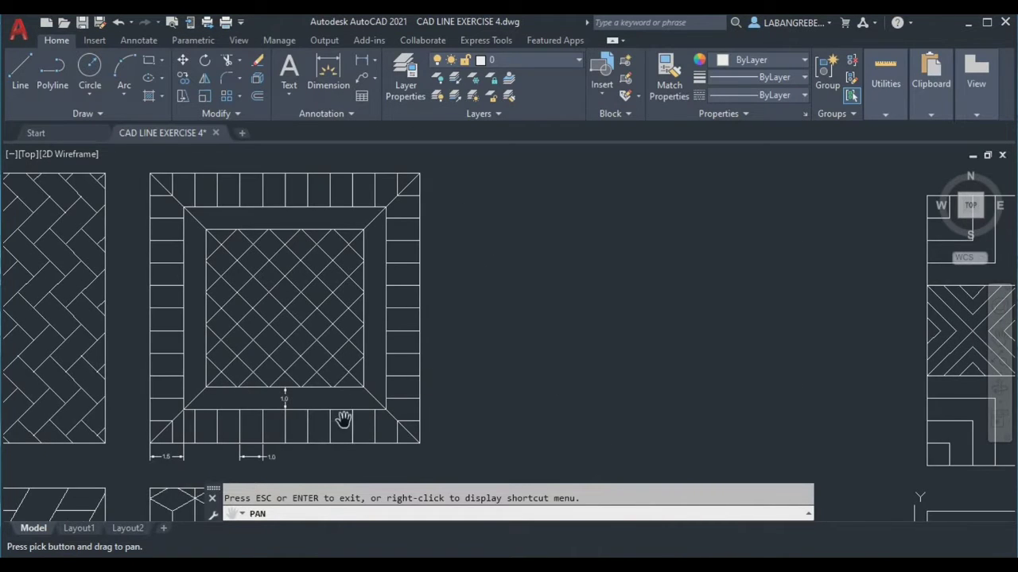
pyautogui.scroll(2, 294, 445)
pyautogui.scroll(2, 125, 442)
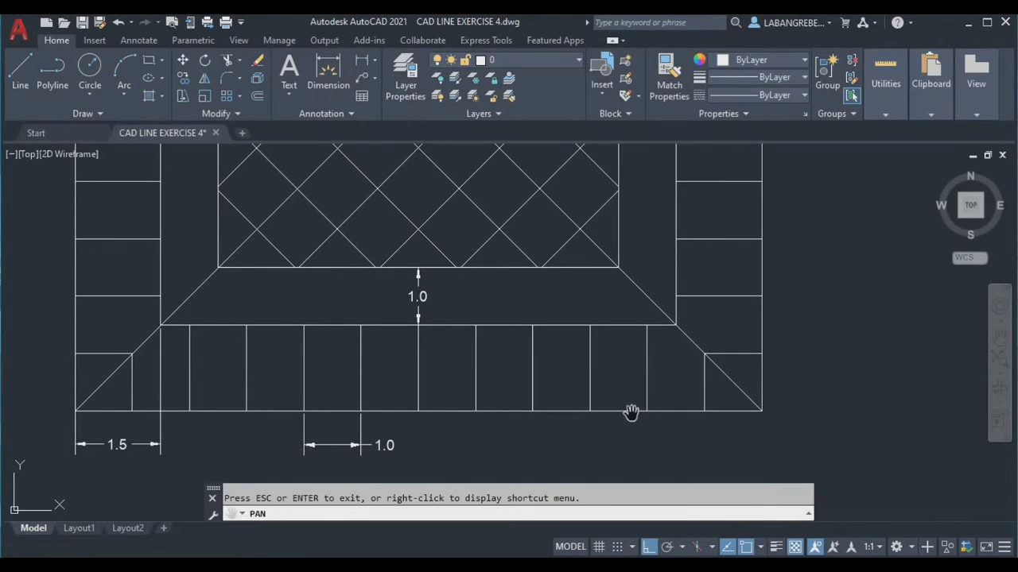
pyautogui.scroll(-3, 711, 382)
pyautogui.moveTo(729, 345); pyautogui.dragTo(530, 341)
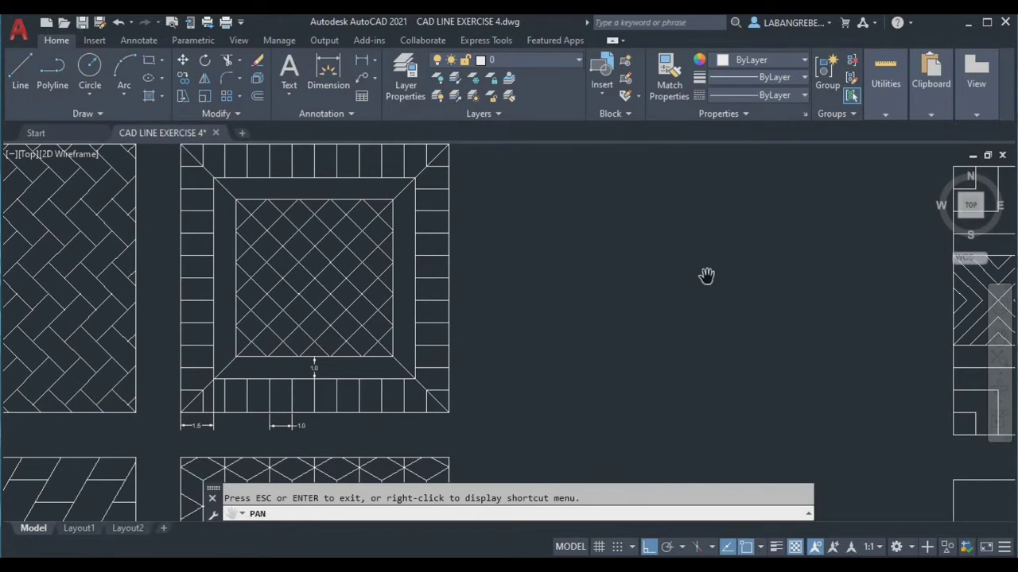
pyautogui.moveTo(705, 275); pyautogui.dragTo(352, 227)
pyautogui.moveTo(745, 300); pyautogui.dragTo(609, 299)
pyautogui.moveTo(938, 302); pyautogui.dragTo(511, 295)
pyautogui.press('Escape')
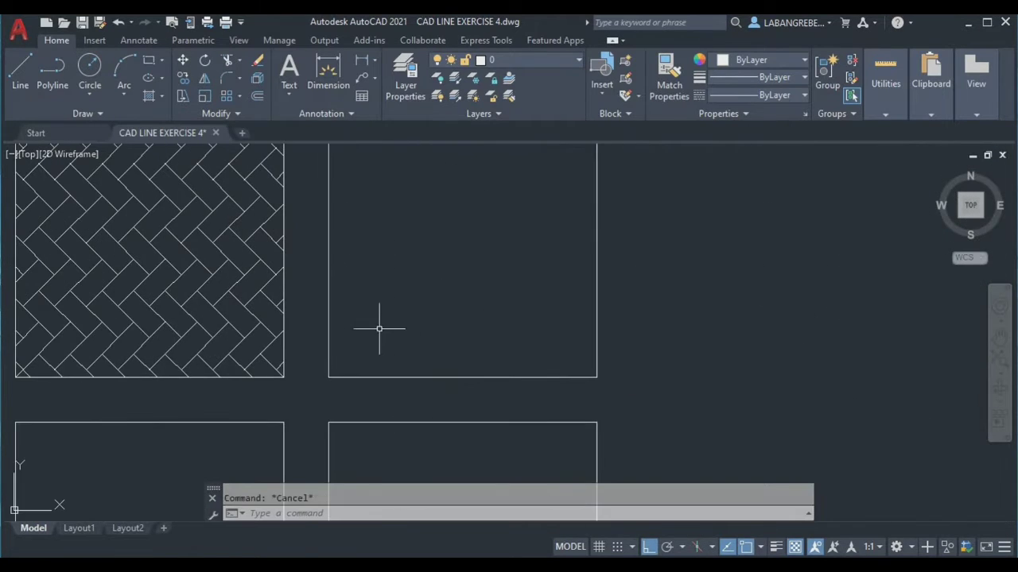
# Step: Offset the third frame's square 1.5 units inward and end the Offset command
pyautogui.click(379, 328)
pyautogui.write('o')
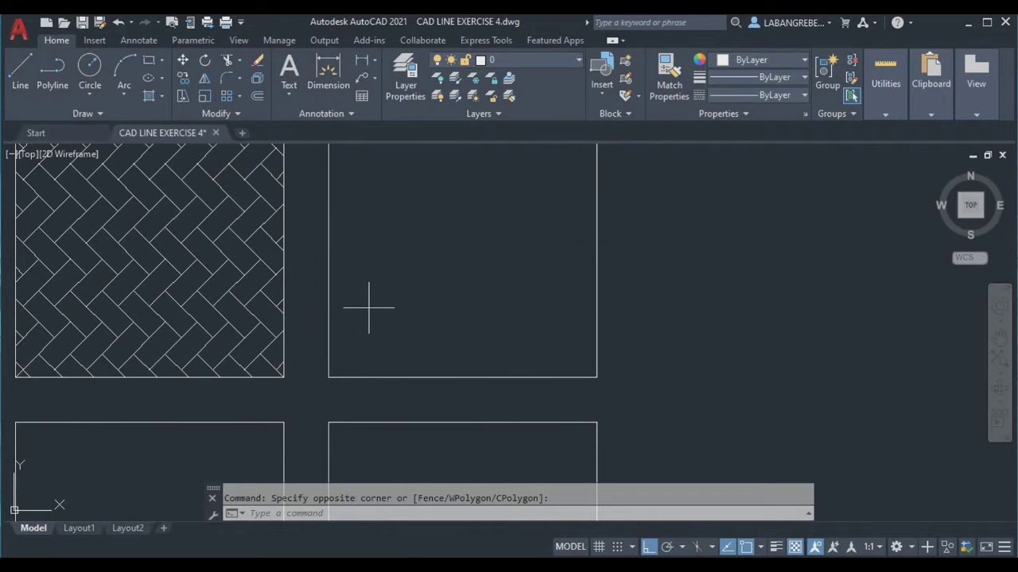
pyautogui.press('Return')
pyautogui.write('1.5')
pyautogui.press('Return')
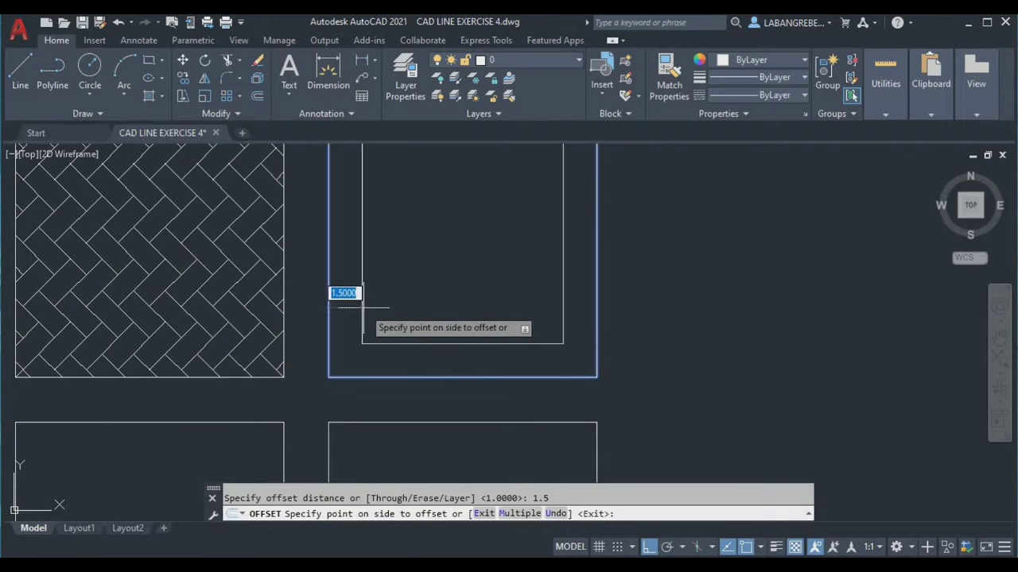
pyautogui.click(363, 307)
pyautogui.scroll(-3, 398, 262)
pyautogui.scroll(1, 379, 233)
pyautogui.press('Escape')
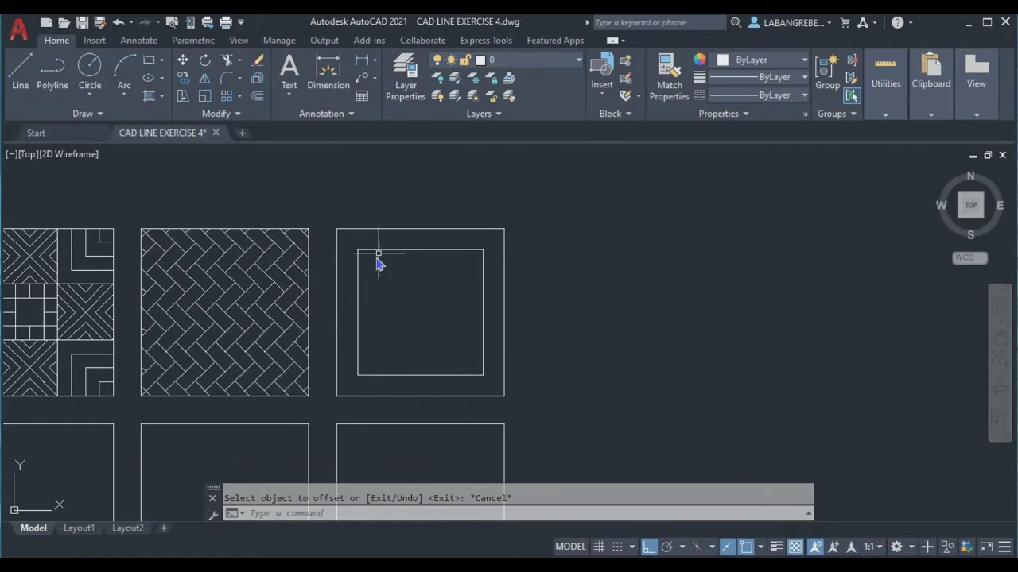
# Step: Draw a vertical line over the third frame's left side from its upper corner to its lower corner
pyautogui.write('l')
pyautogui.press('Return')
pyautogui.scroll(2, 341, 262)
pyautogui.click(333, 208)
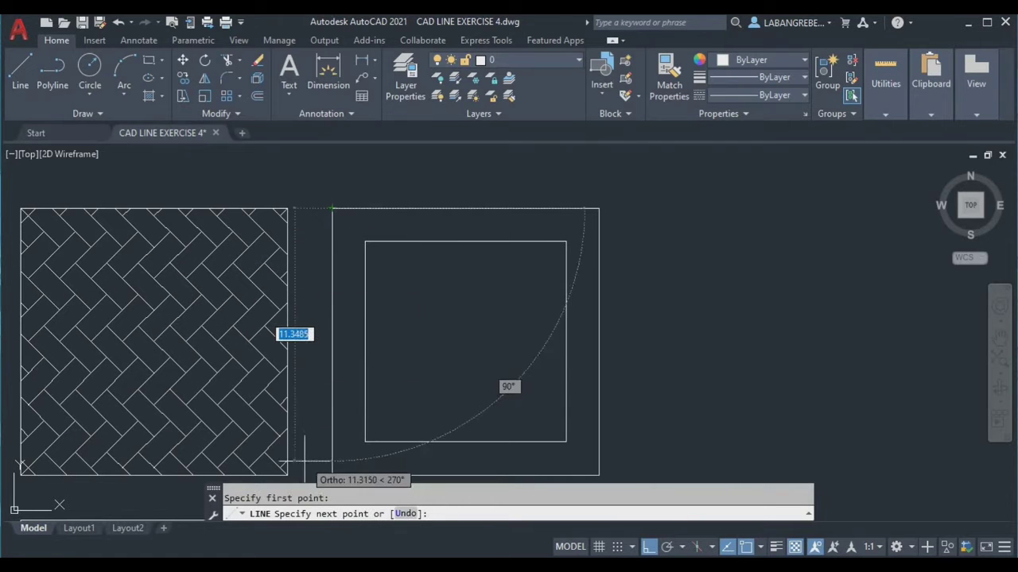
pyautogui.click(334, 475)
pyautogui.press('Return')
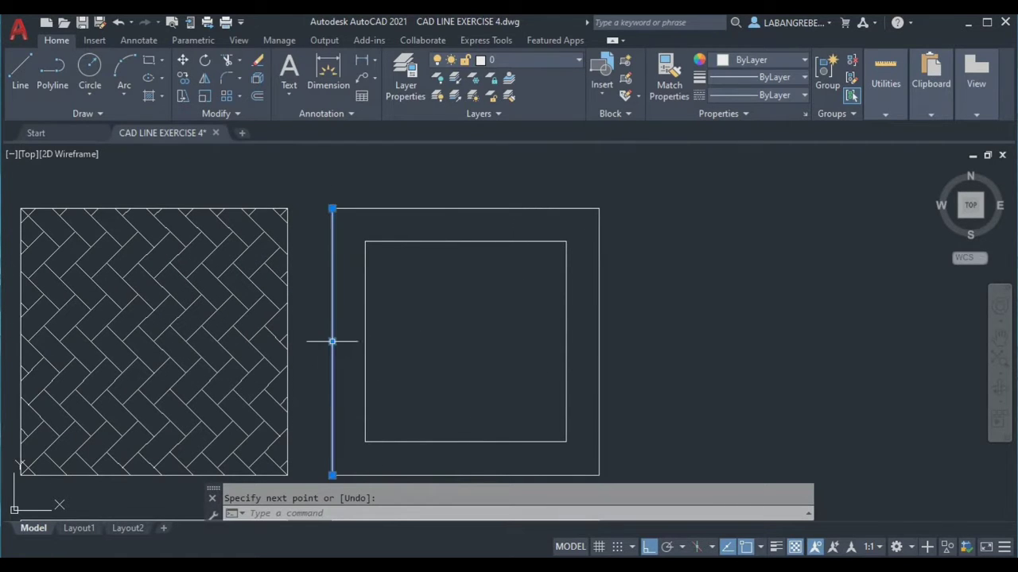
# Step: Offset the third frame's left vertical line repeatedly to the right at 1-unit spacing across the frame, using the Multiple option
pyautogui.write('o')
pyautogui.press('Return')
pyautogui.write('1')
pyautogui.press('Return')
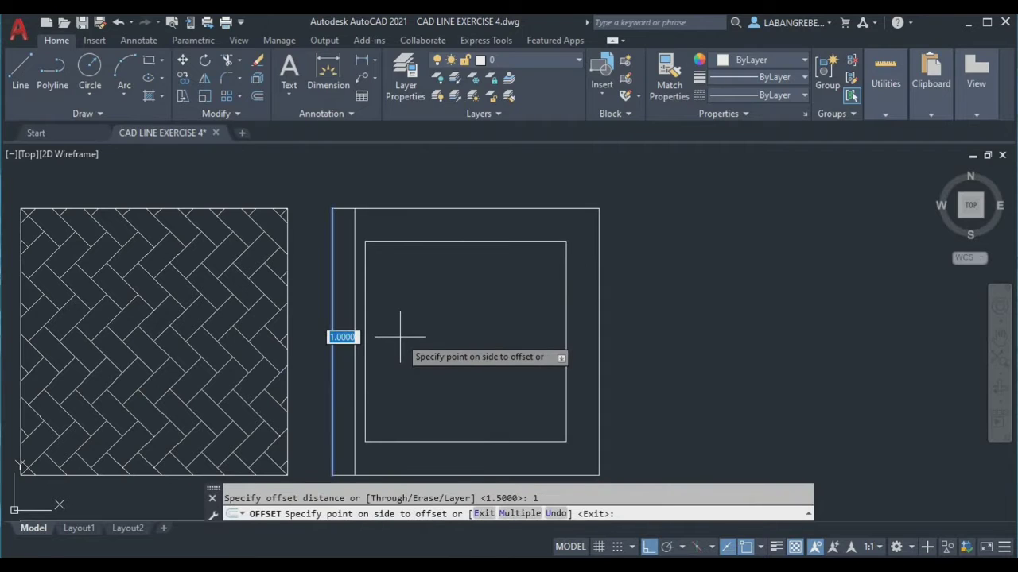
pyautogui.write('M')
pyautogui.press('Return')
pyautogui.click(399, 337)
pyautogui.click(410, 336)
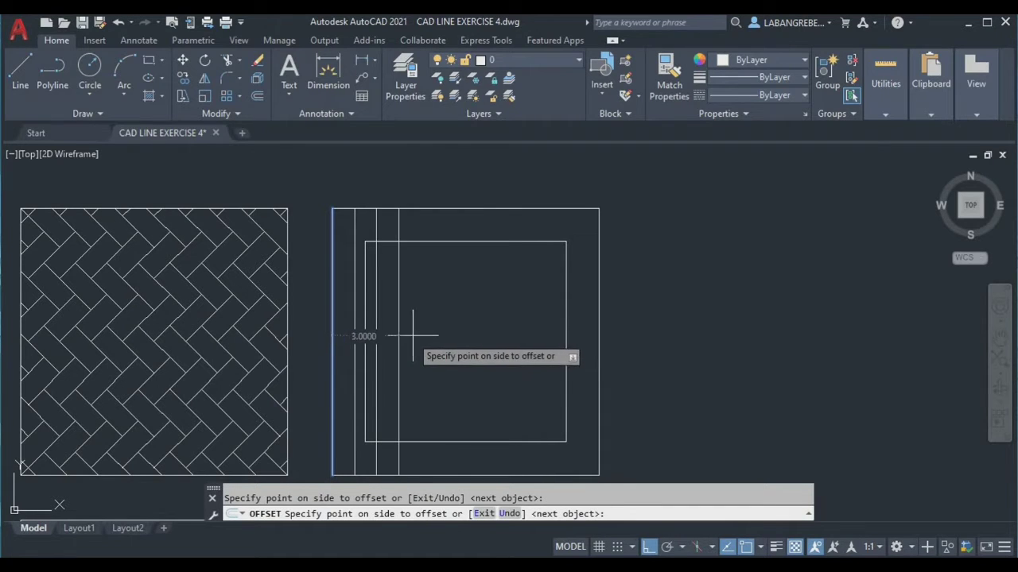
pyautogui.click(433, 338)
pyautogui.click(463, 340)
pyautogui.click(488, 341)
pyautogui.click(507, 341)
pyautogui.click(522, 340)
pyautogui.click(537, 341)
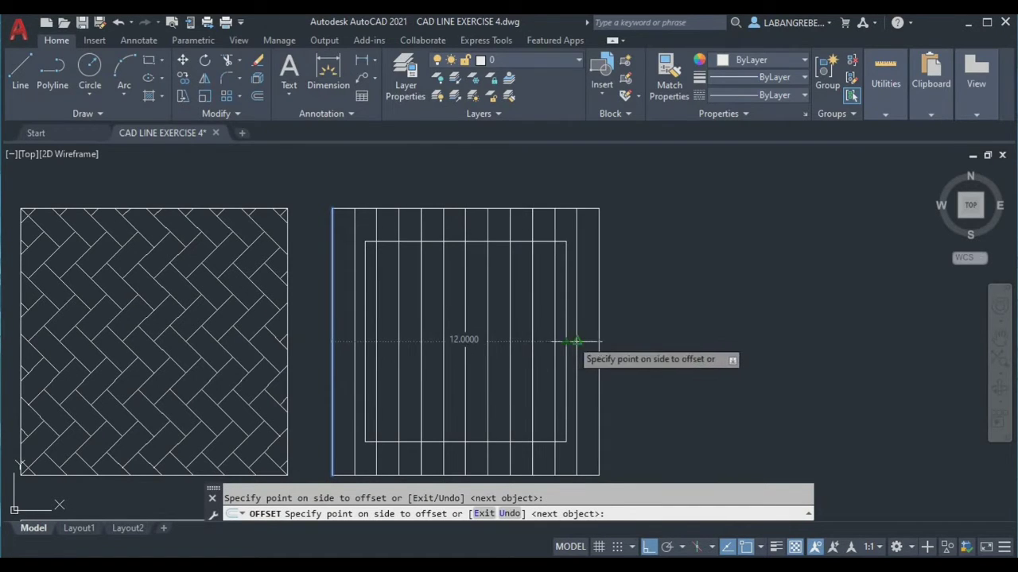
# Step: Trim away the parts of the vertical lines inside the third frame's inner square
pyautogui.press('Escape')
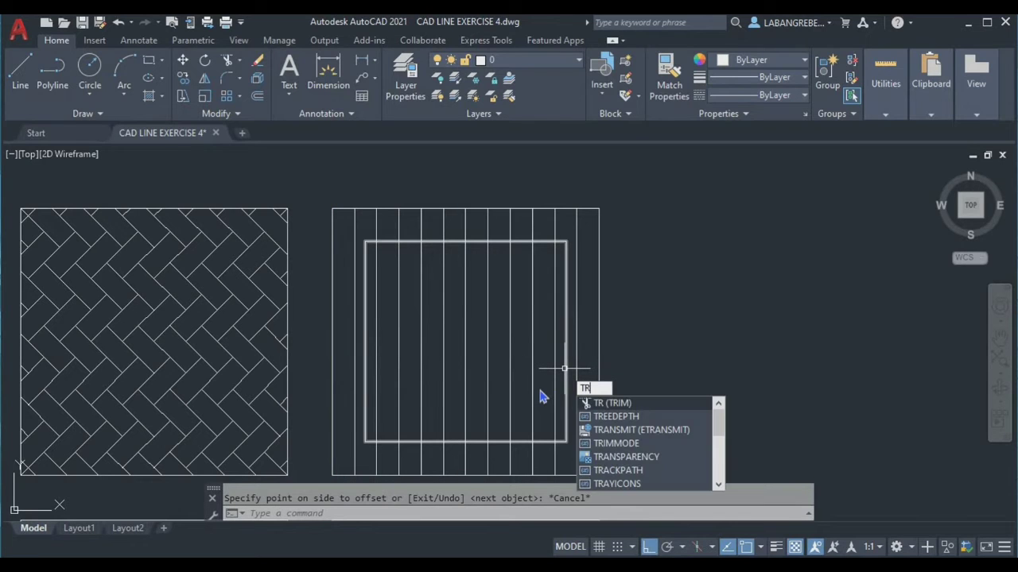
pyautogui.press('Return')
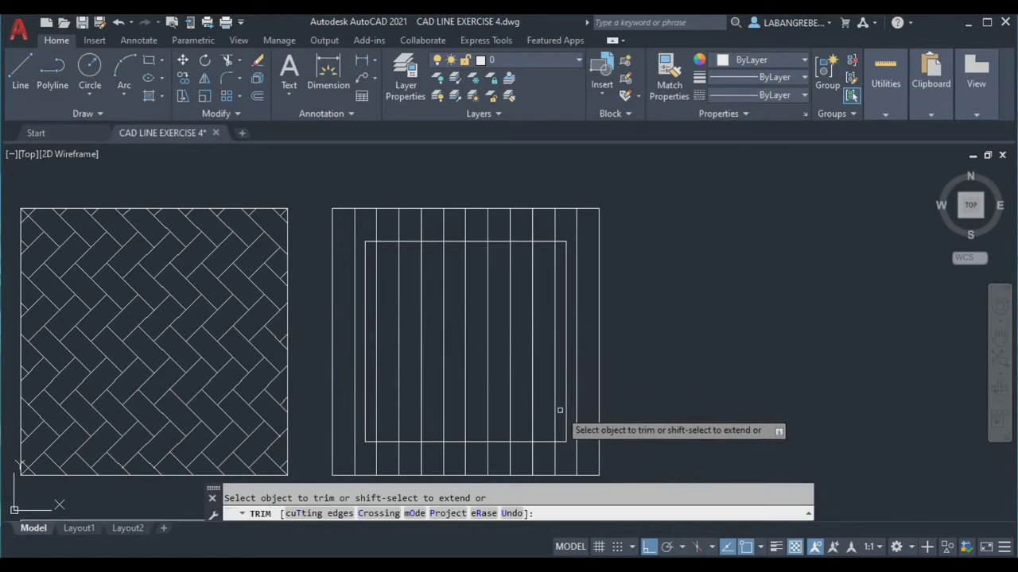
pyautogui.click(518, 405)
pyautogui.click(366, 409)
pyautogui.press('Return')
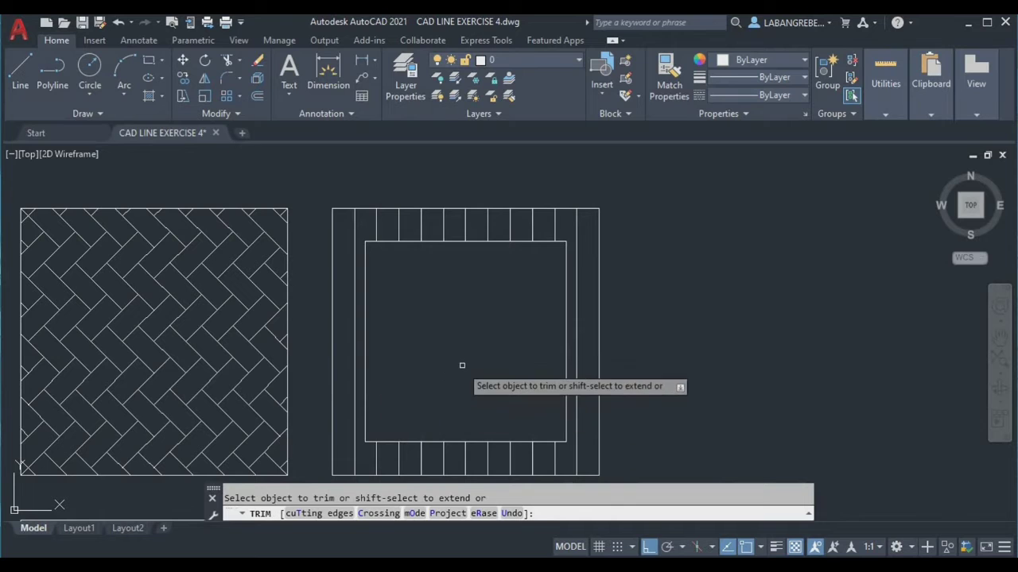
pyautogui.scroll(-2, 464, 364)
pyautogui.moveTo(464, 364)
pyautogui.mouseDown(button='middle')
pyautogui.moveTo(931, 311)
pyautogui.moveTo(1012, 325)
pyautogui.moveTo(581, 327)
pyautogui.mouseUp(button='middle')
pyautogui.scroll(2, 641, 257)
pyautogui.press('Escape')
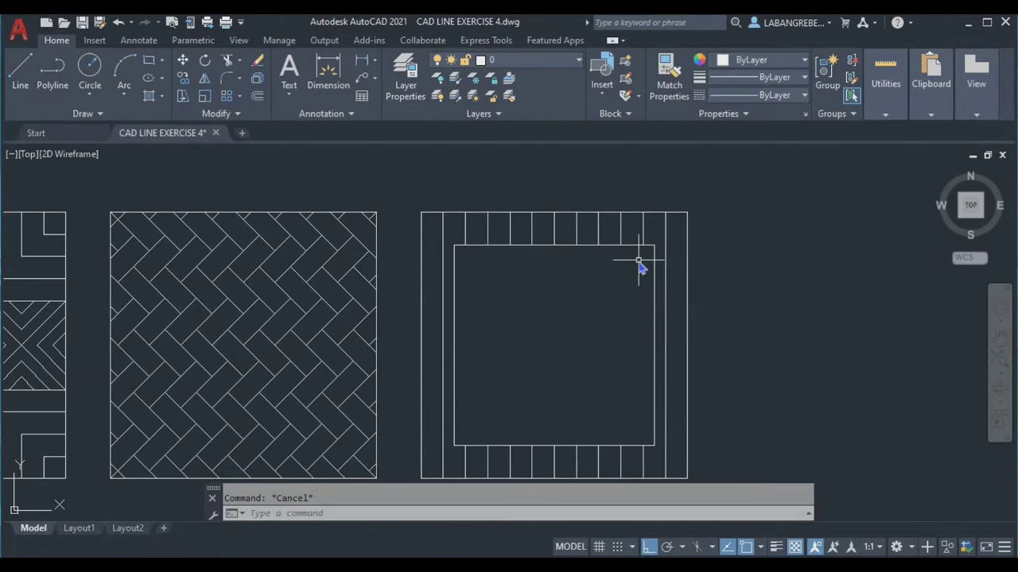
# Step: Draw a horizontal line over the third frame's upper edge from its left corner to its right corner
pyautogui.write('l')
pyautogui.press('Return')
pyautogui.click(422, 212)
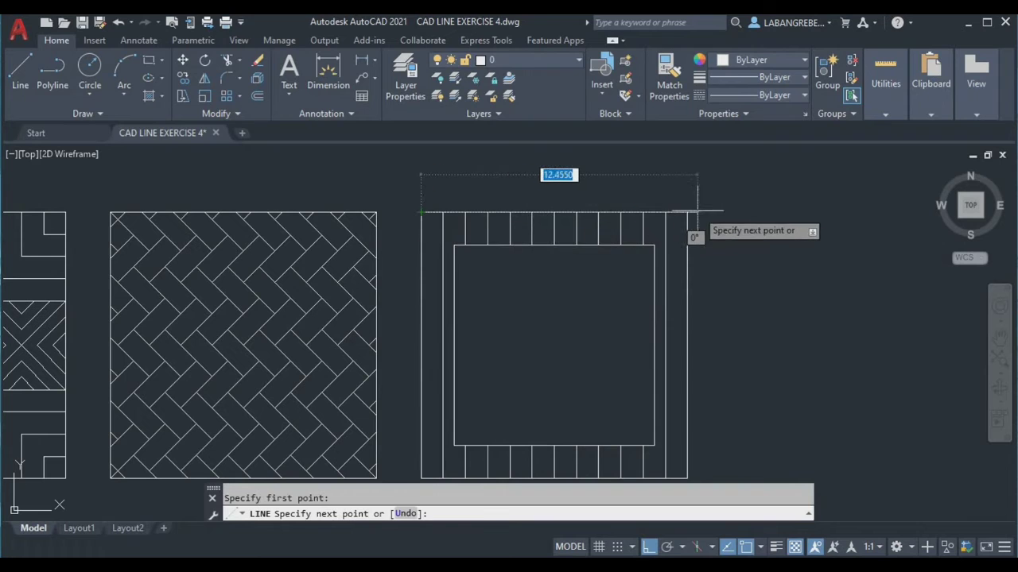
pyautogui.click(686, 212)
pyautogui.press('Return')
pyautogui.moveTo(561, 268); pyautogui.dragTo(528, 234, button='middle')
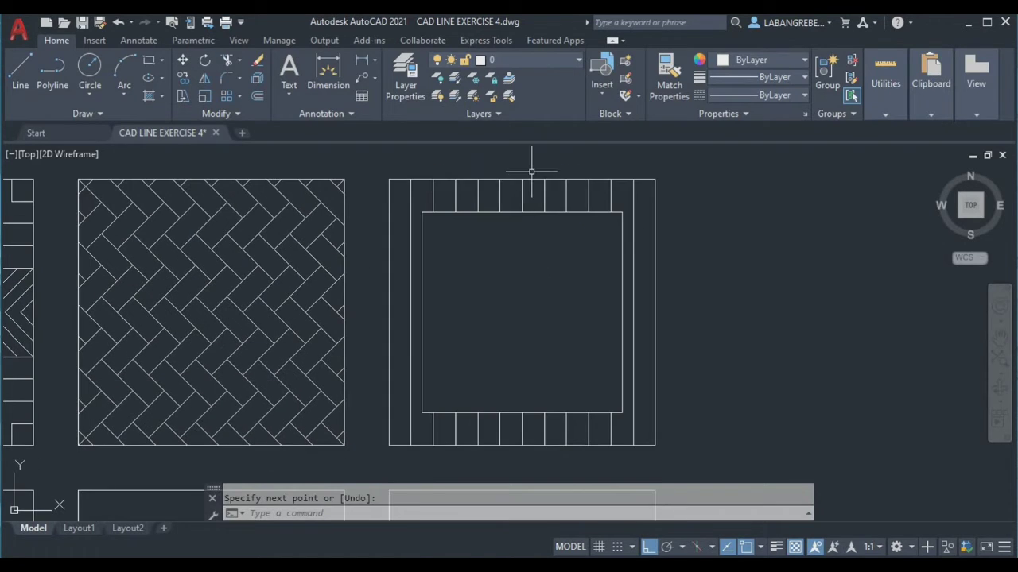
# Step: Offset the third frame's upper horizontal line 1 unit downward
pyautogui.write('o')
pyautogui.press('Return')
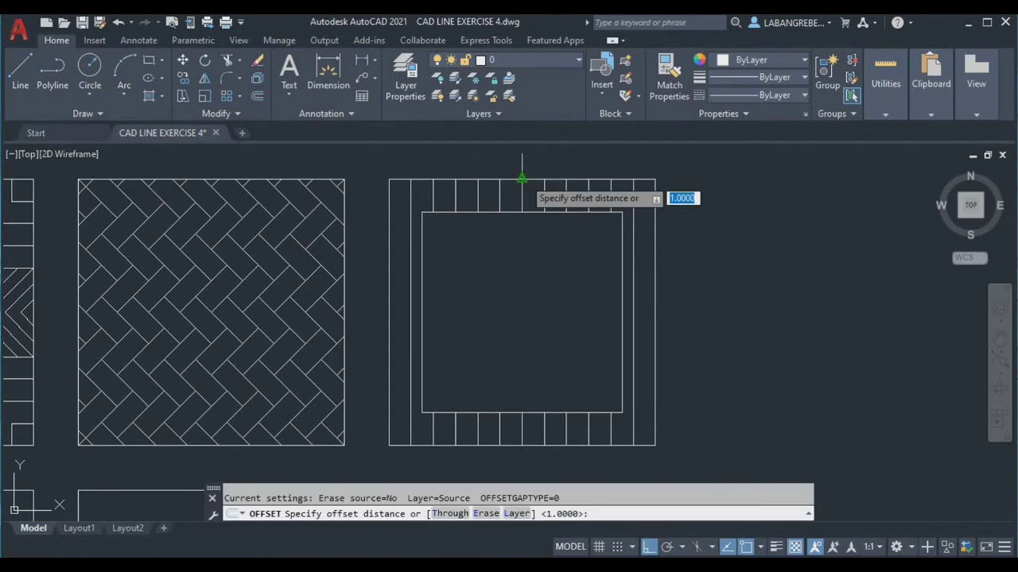
pyautogui.write('1')
pyautogui.press('Return')
pyautogui.click(523, 181)
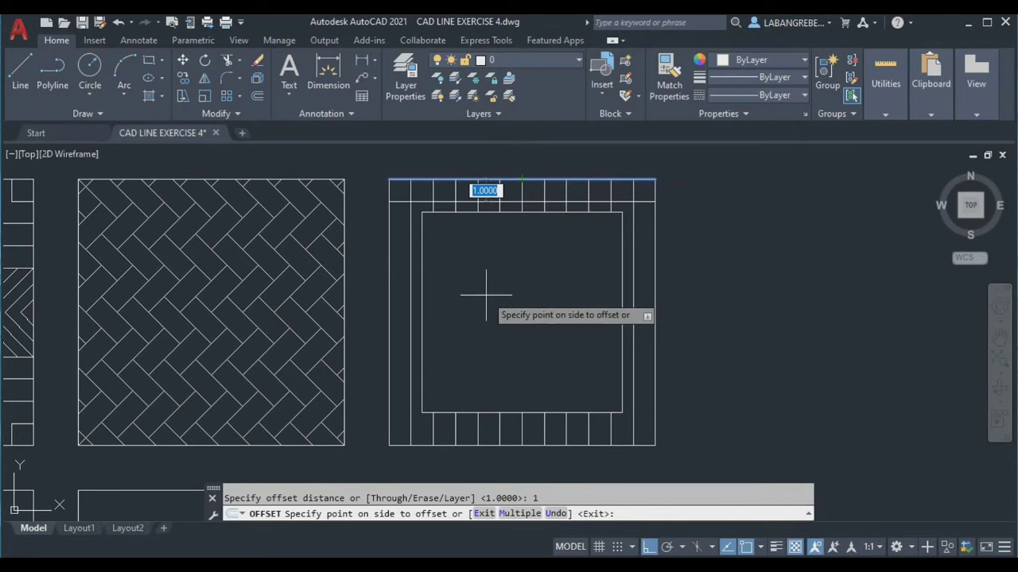
pyautogui.moveTo(525, 293); pyautogui.dragTo(1013, 356, button='middle')
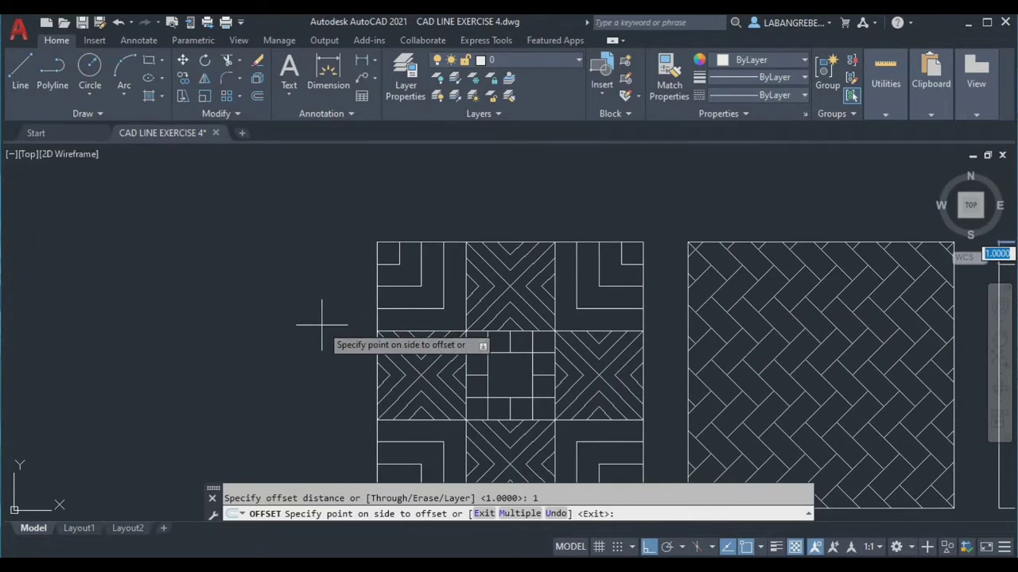
pyautogui.scroll(-4, 321, 325)
pyautogui.scroll(4, 659, 303)
pyautogui.moveTo(646, 323)
pyautogui.mouseDown(button='middle')
pyautogui.moveTo(625, 316)
pyautogui.moveTo(587, 268)
pyautogui.mouseUp(button='middle')
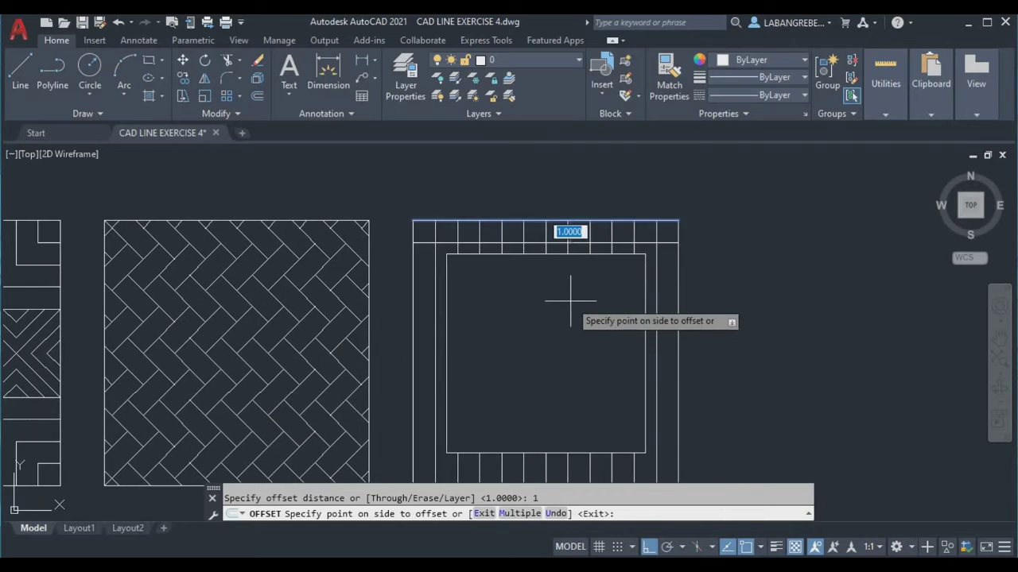
pyautogui.click(568, 308)
pyautogui.click(567, 243)
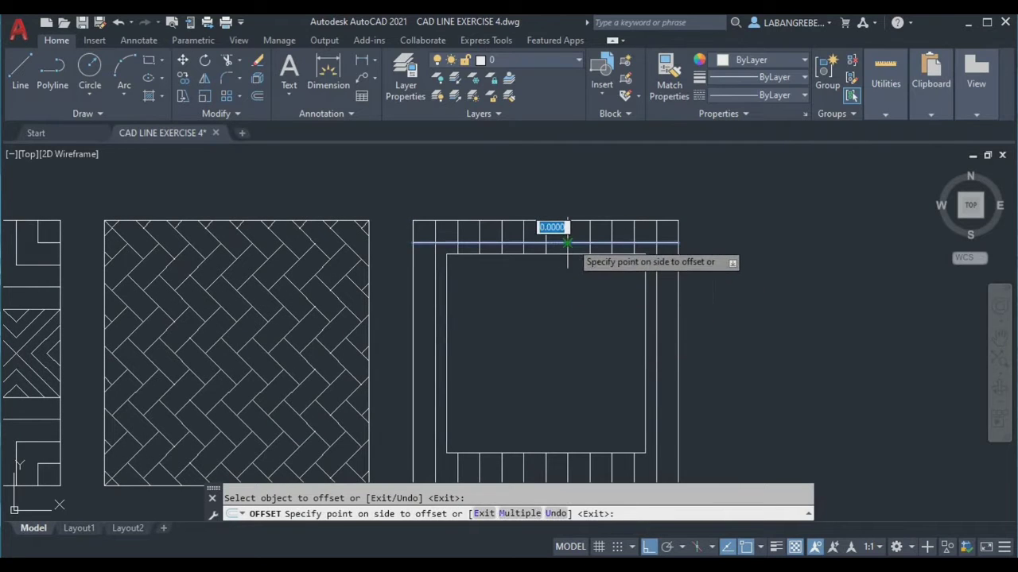
pyautogui.click(569, 243)
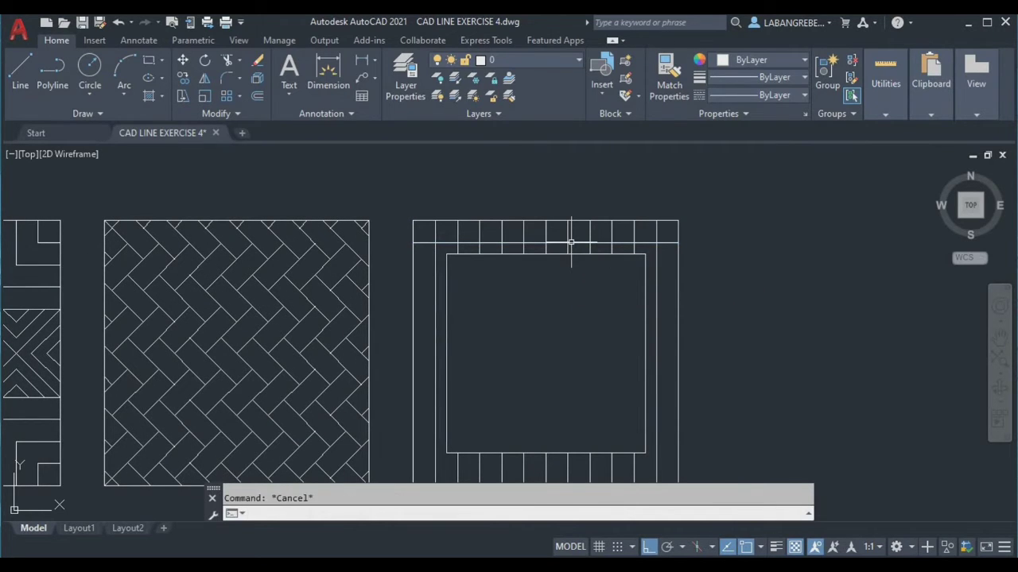
# Step: Offset the new horizontal line repeatedly downward at 1-unit spacing through the third frame, using the Multiple option
pyautogui.scroll(2, 570, 242)
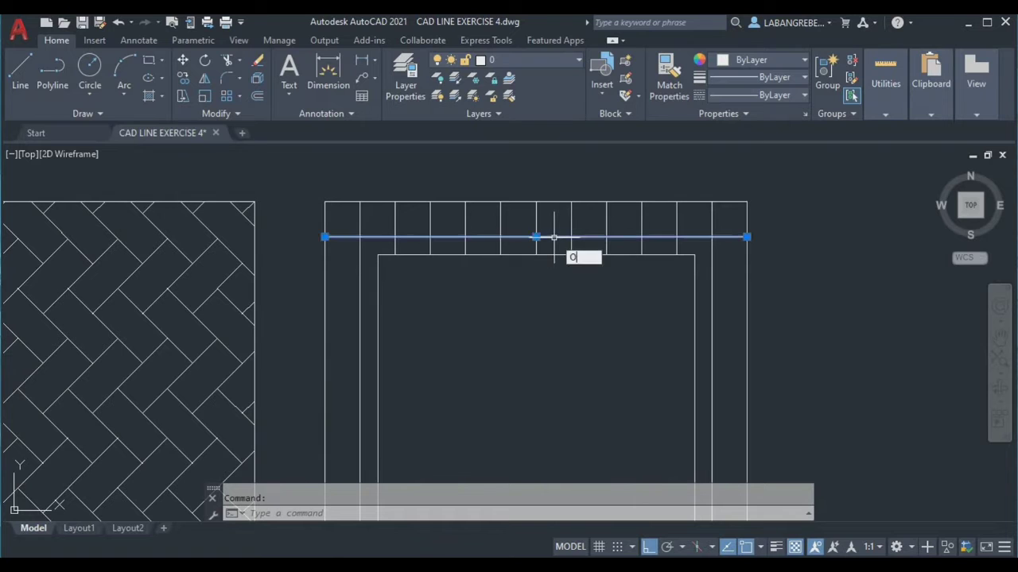
pyautogui.press('Return')
pyautogui.press('Return')
pyautogui.write('M')
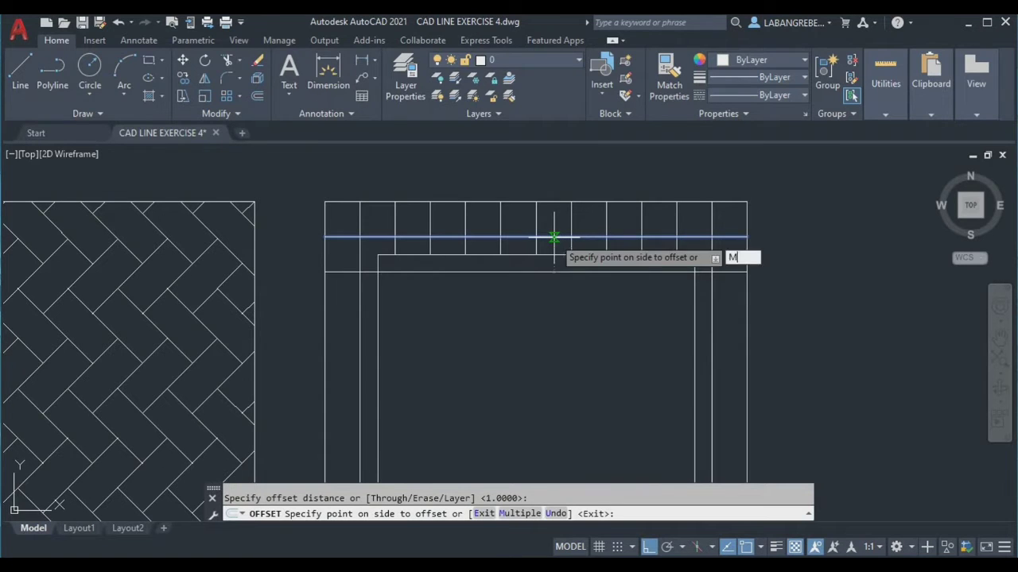
pyautogui.press('Return')
pyautogui.click(547, 295)
pyautogui.click(526, 397)
pyautogui.click(520, 424)
pyautogui.moveTo(521, 426); pyautogui.dragTo(542, 269, button='middle')
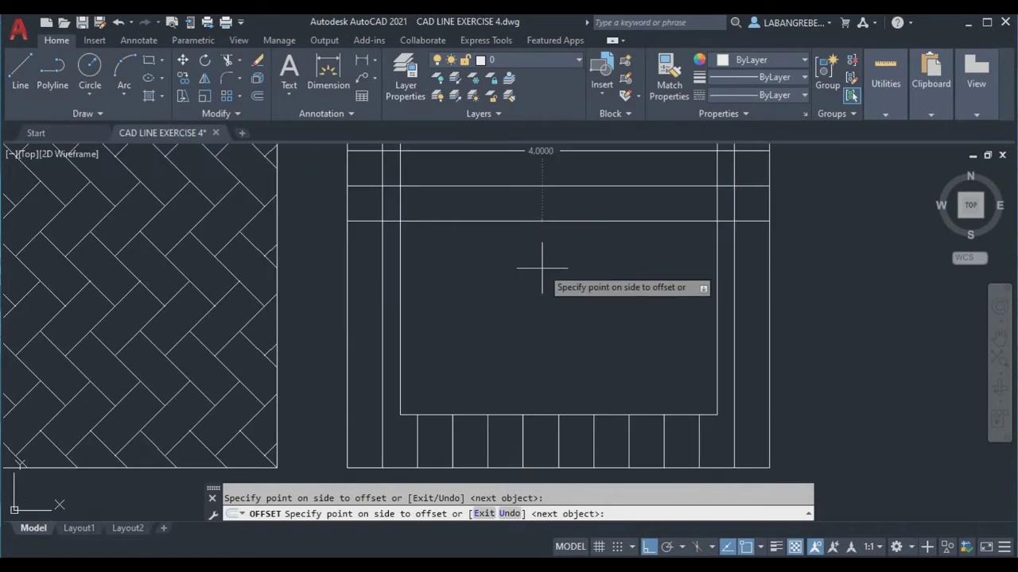
pyautogui.click(539, 279)
pyautogui.click(537, 295)
pyautogui.click(533, 317)
pyautogui.click(534, 330)
pyautogui.click(534, 360)
pyautogui.press('Escape')
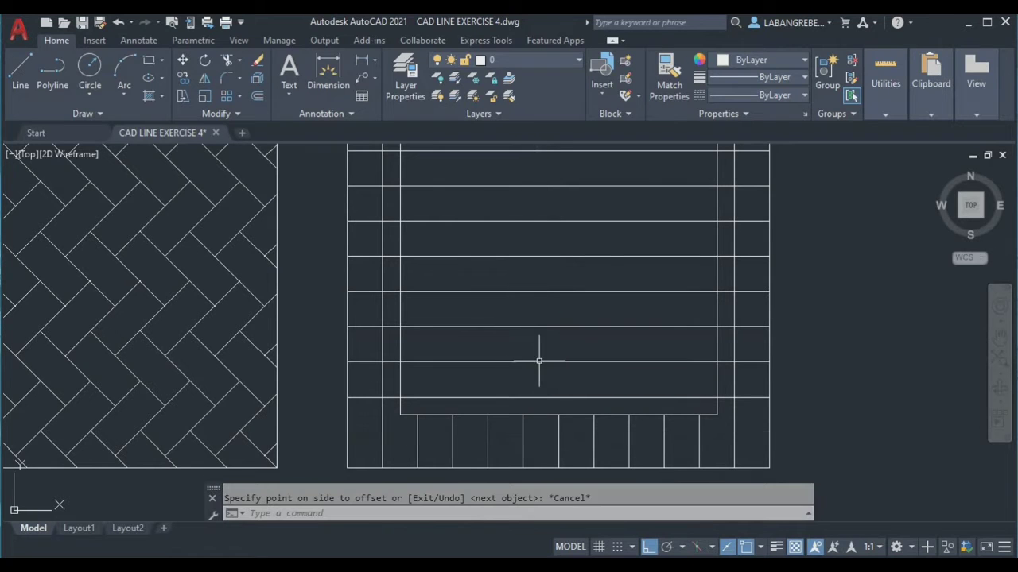
# Step: Erase the horizontal line 1 unit below the third frame's upper edge
pyautogui.scroll(-3, 530, 366)
pyautogui.scroll(4, 515, 207)
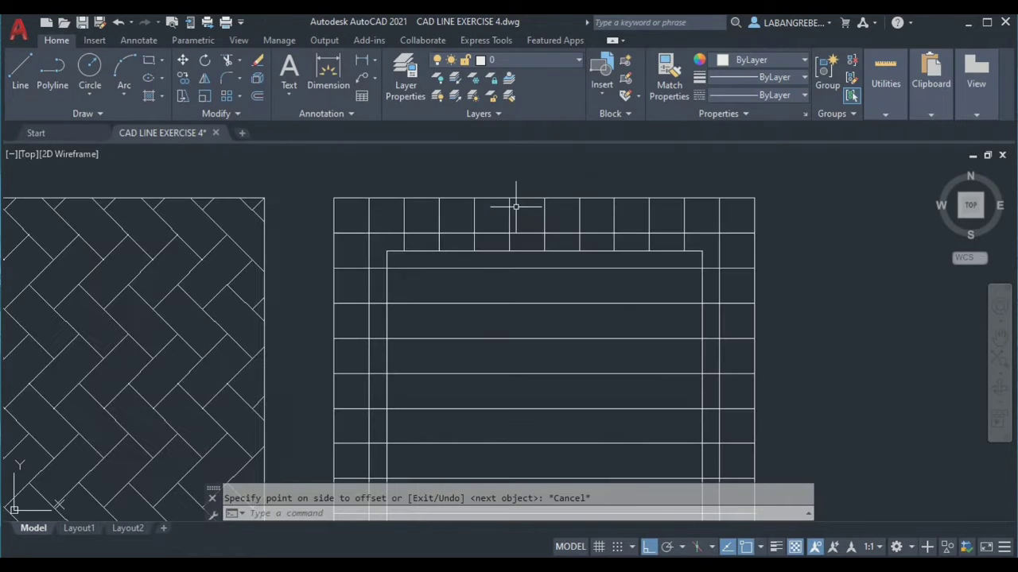
pyautogui.click(507, 233)
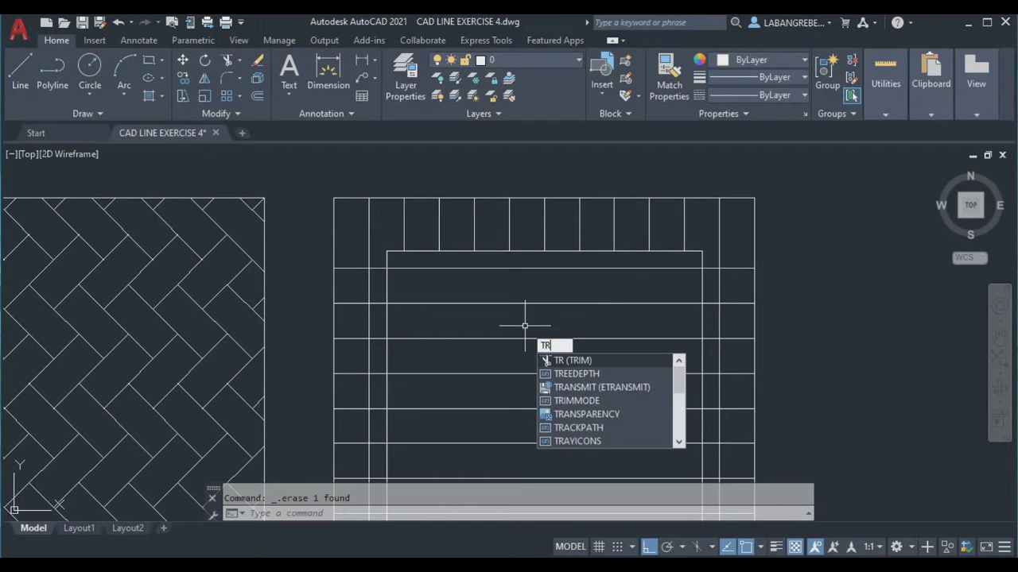
# Step: Trim away the parts of the horizontal lines inside the third frame's inner square
pyautogui.press('Return')
pyautogui.moveTo(529, 371); pyautogui.dragTo(557, 329, button='middle')
pyautogui.click(573, 403)
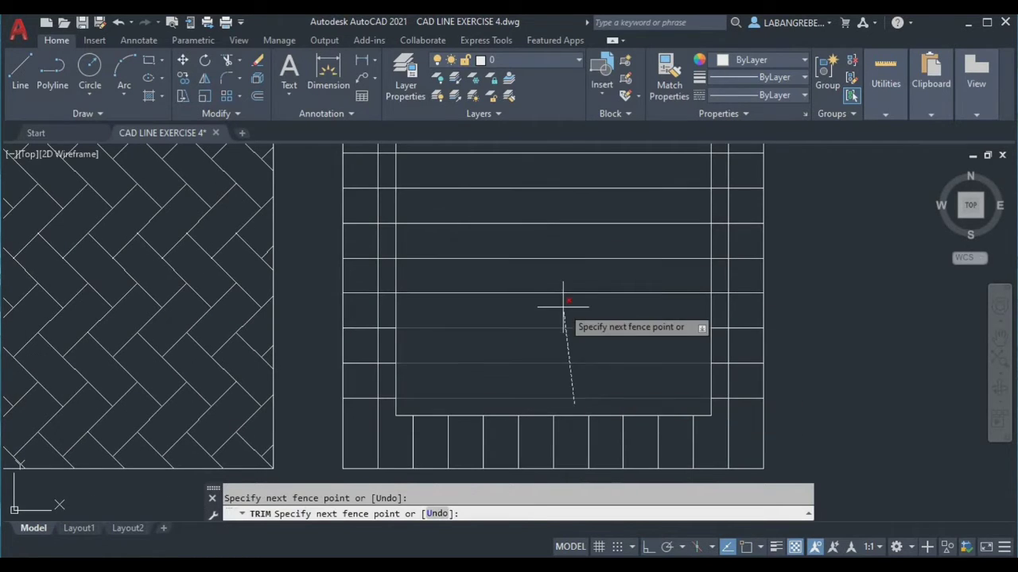
pyautogui.scroll(-3, 551, 278)
pyautogui.click(550, 184)
pyautogui.press('Return')
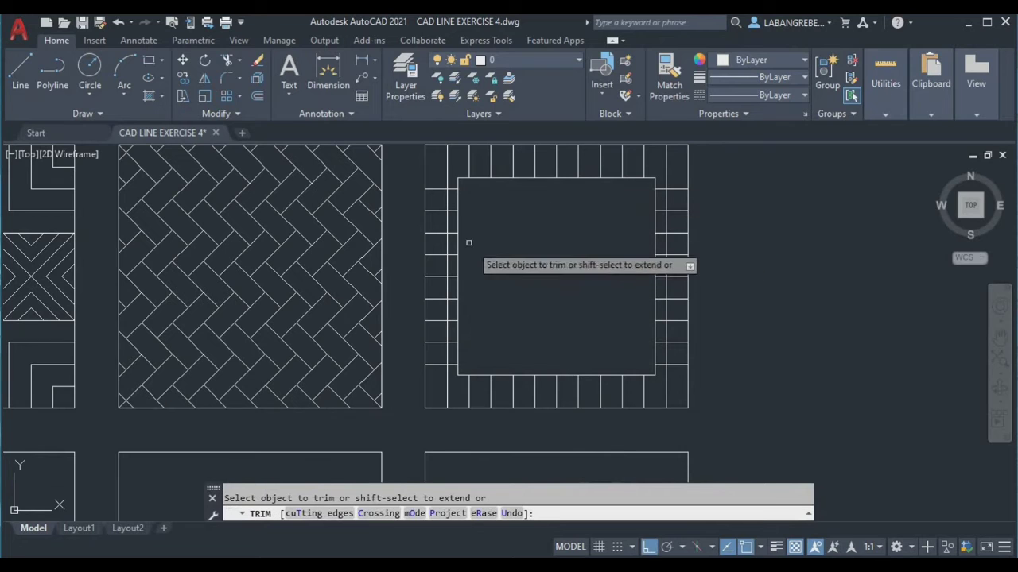
# Step: Trim the vertical line in the third frame's left border between the two uppermost horizontal tile lines
pyautogui.scroll(2, 433, 191)
pyautogui.click(458, 200)
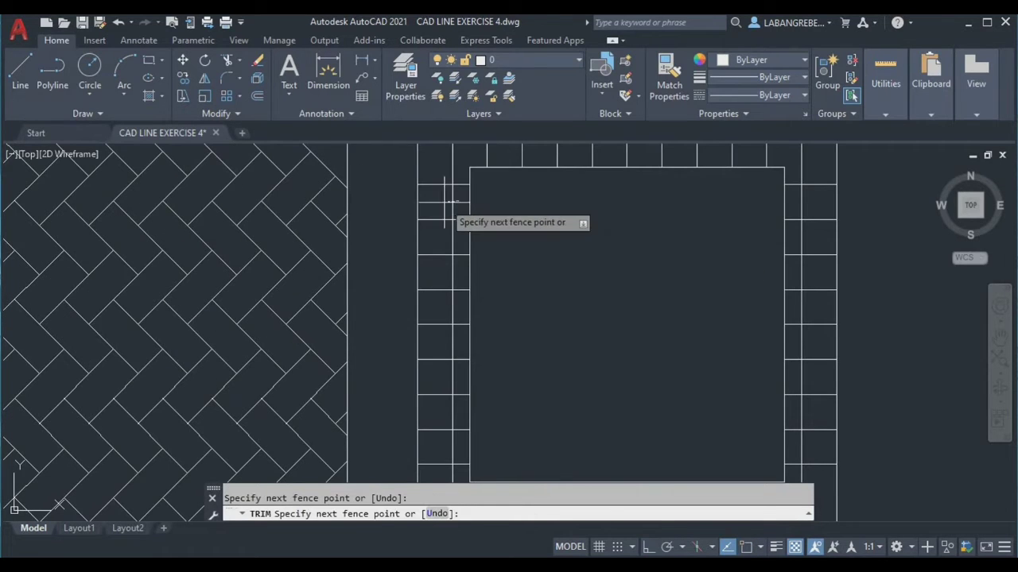
pyautogui.click(443, 203)
pyautogui.scroll(-2, 443, 205)
pyautogui.scroll(-3, 491, 254)
pyautogui.scroll(1, 448, 244)
pyautogui.scroll(2, 443, 245)
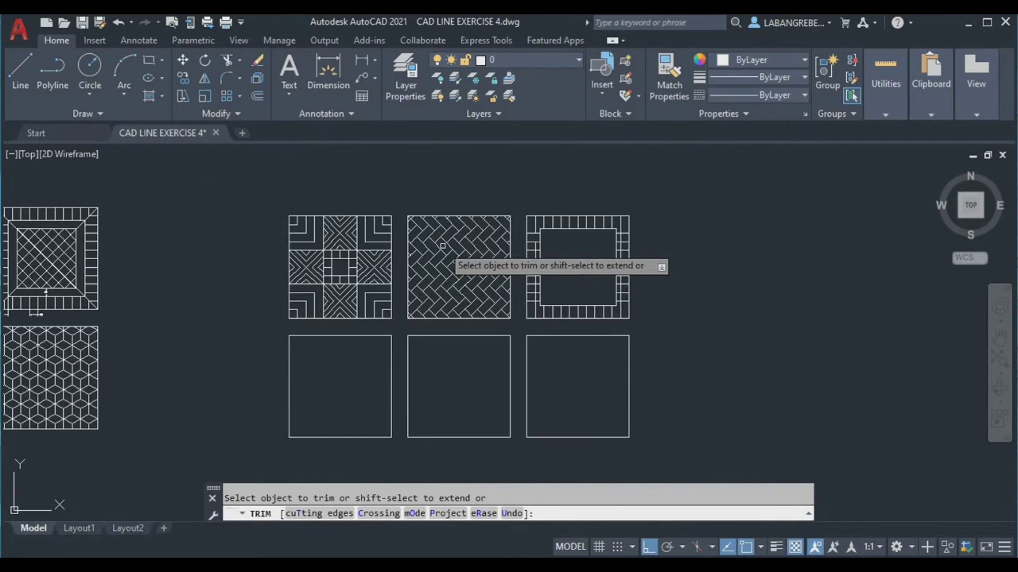
pyautogui.moveTo(454, 246)
pyautogui.mouseDown(button='middle')
pyautogui.moveTo(688, 229)
pyautogui.moveTo(545, 228)
pyautogui.mouseUp(button='middle')
pyautogui.scroll(6, 545, 228)
pyautogui.press('Escape')
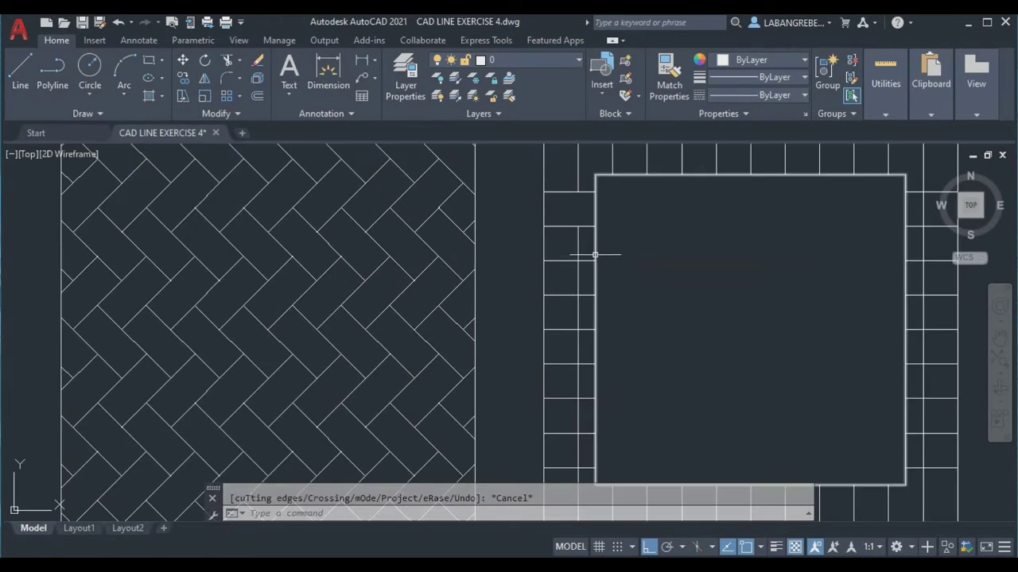
# Step: Erase the long vertical lines crossing the tiles in the third frame's left and right borders
pyautogui.click(577, 256)
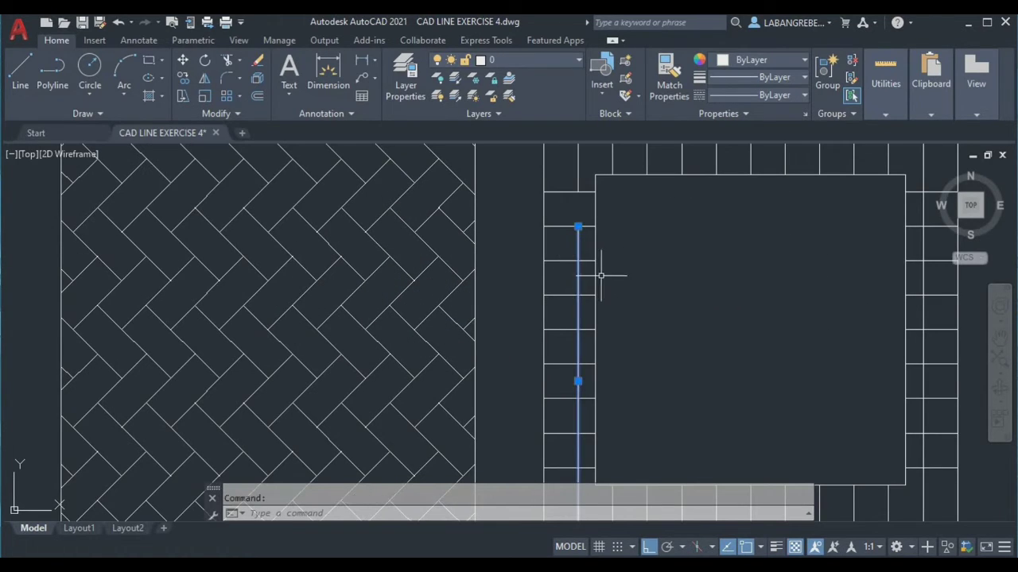
pyautogui.click(923, 263)
pyautogui.scroll(-3, 847, 284)
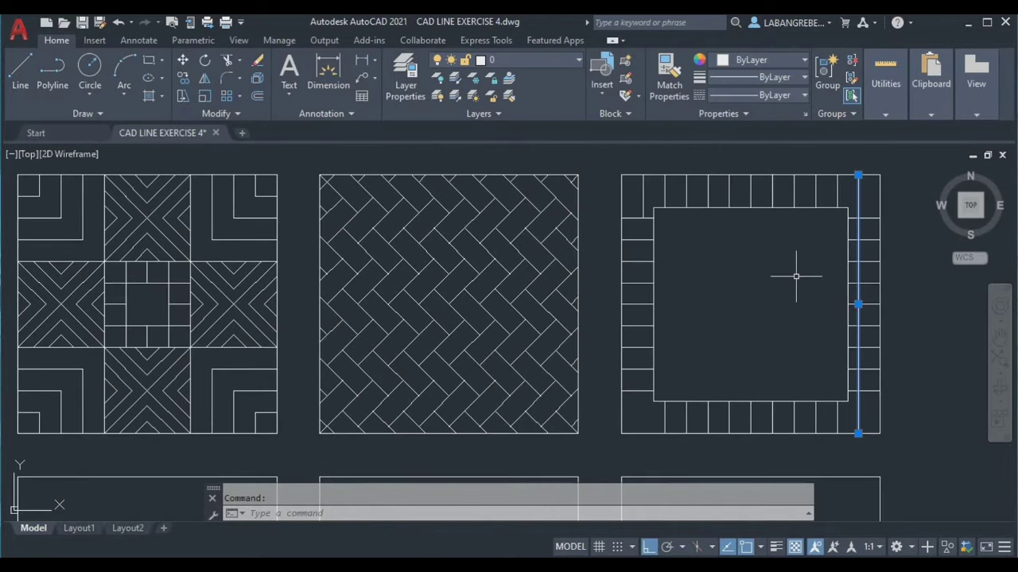
pyautogui.scroll(-4, 726, 344)
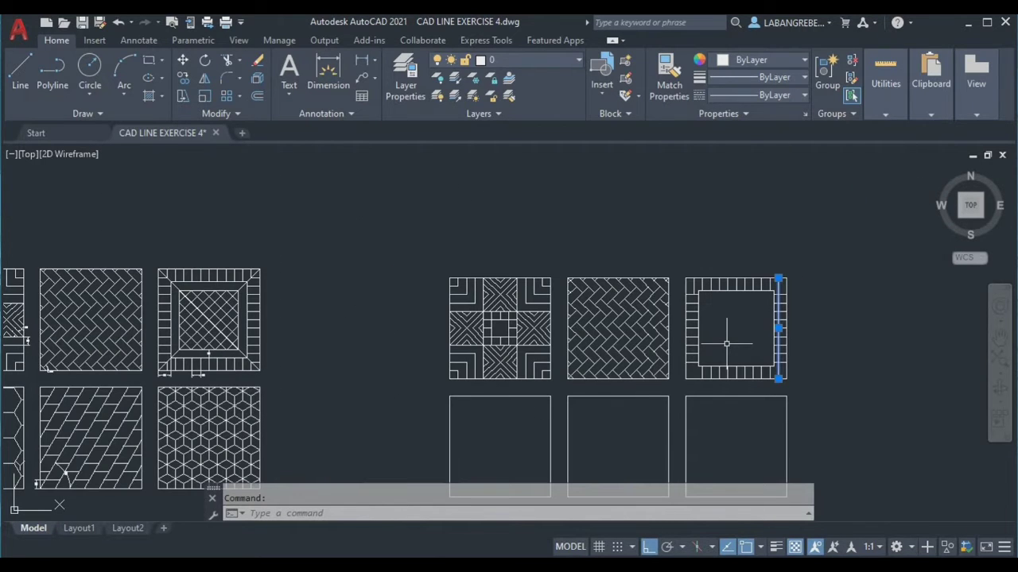
pyautogui.scroll(4, 807, 374)
pyautogui.scroll(-2, 804, 380)
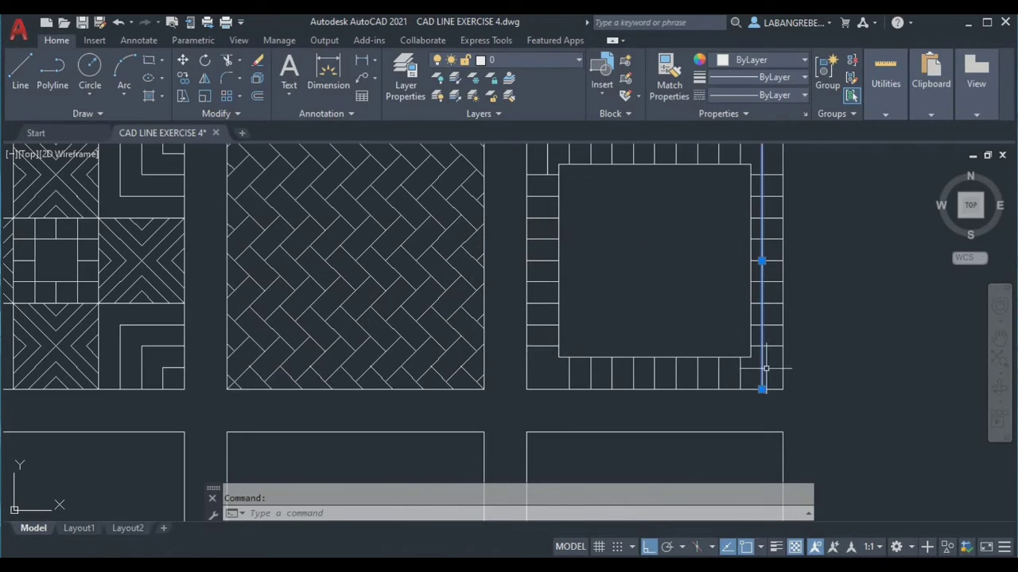
pyautogui.press('Delete')
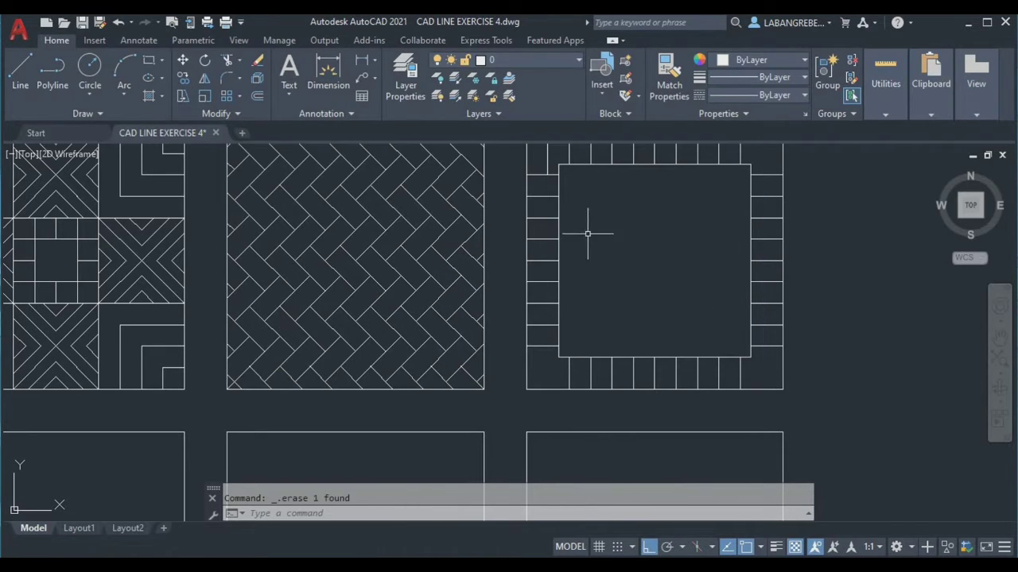
# Step: Draw a polyline from the third frame's upper-left corner, going 1 unit right, 1 unit down and 1 unit left
pyautogui.scroll(2, 586, 230)
pyautogui.moveTo(684, 332); pyautogui.dragTo(654, 309, button='middle')
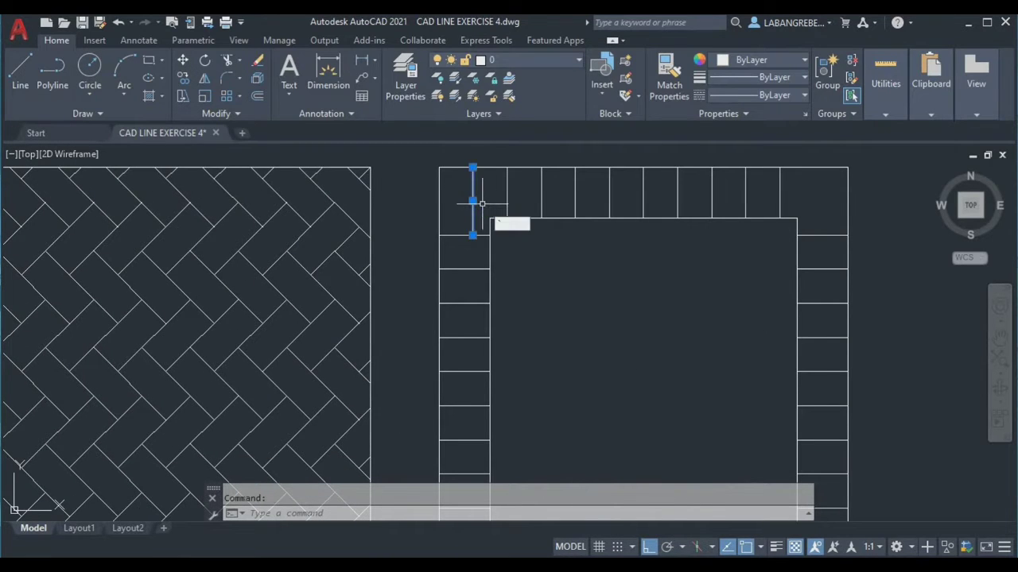
pyautogui.press('Escape')
pyautogui.scroll(2, 492, 200)
pyautogui.write('PL')
pyautogui.press('Return')
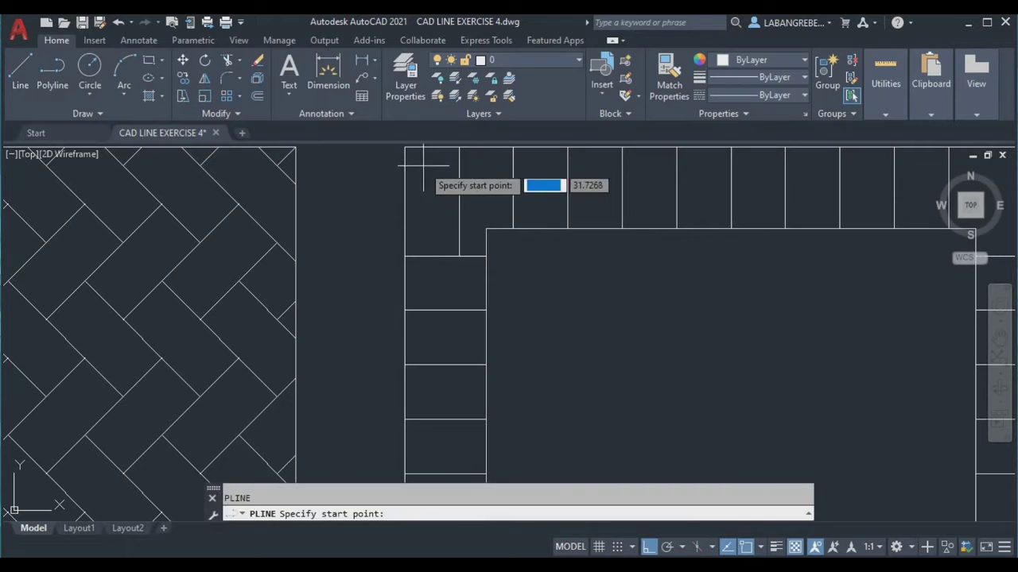
pyautogui.moveTo(404, 154); pyautogui.dragTo(405, 187, button='middle')
pyautogui.click(405, 178)
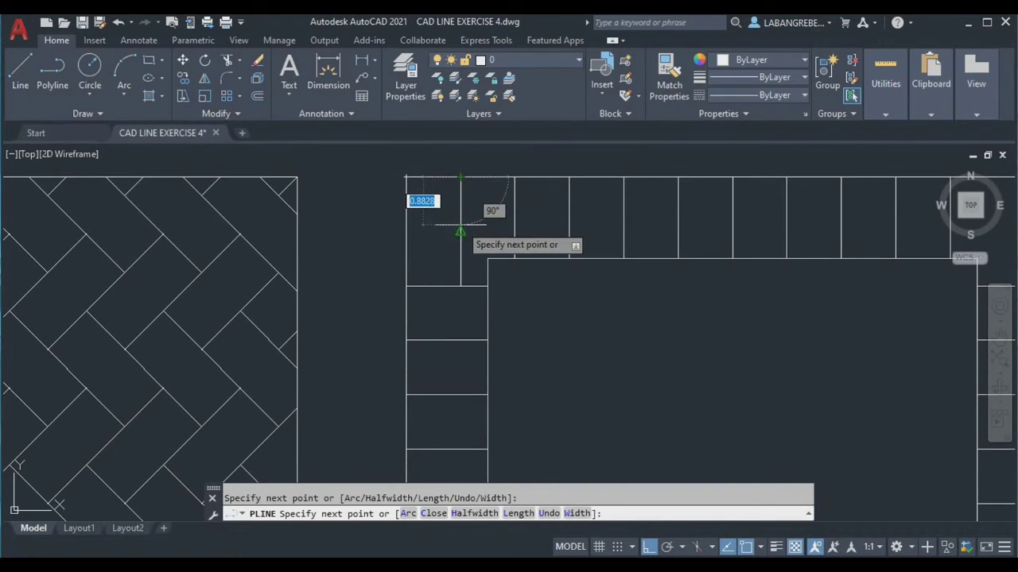
pyautogui.write('1')
pyautogui.press('Return')
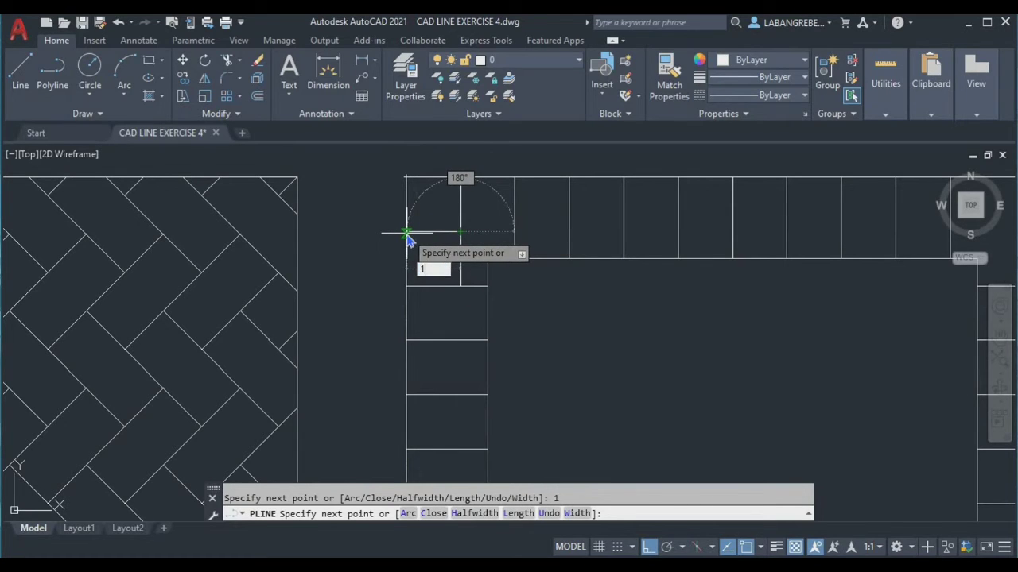
pyautogui.write('1')
pyautogui.press('Return')
pyautogui.press('Escape')
# Step: Mirror the third frame's upper-left corner square about the frame's vertical centreline, keeping the source object
pyautogui.click(421, 234)
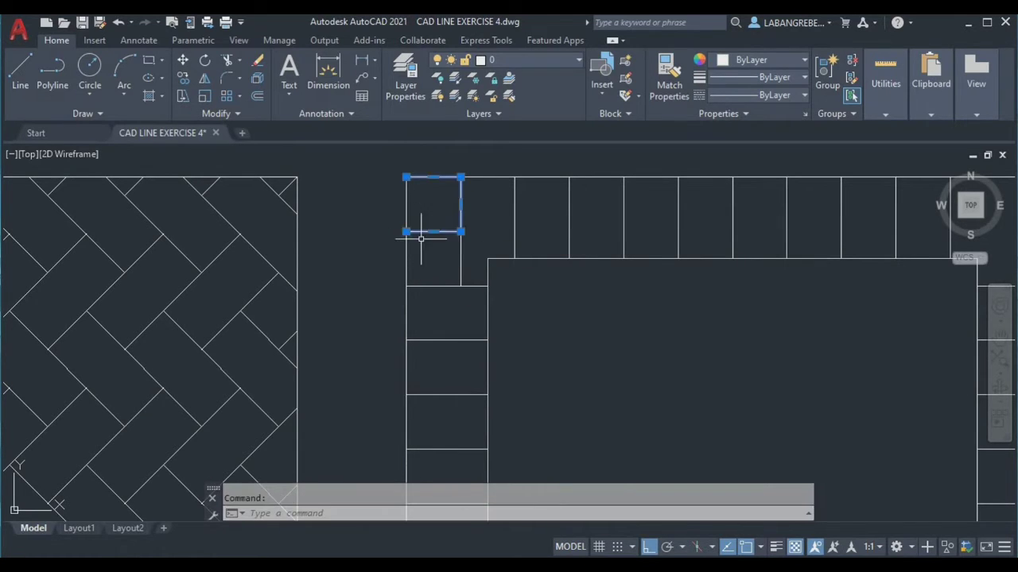
pyautogui.press('Escape')
pyautogui.click(451, 229)
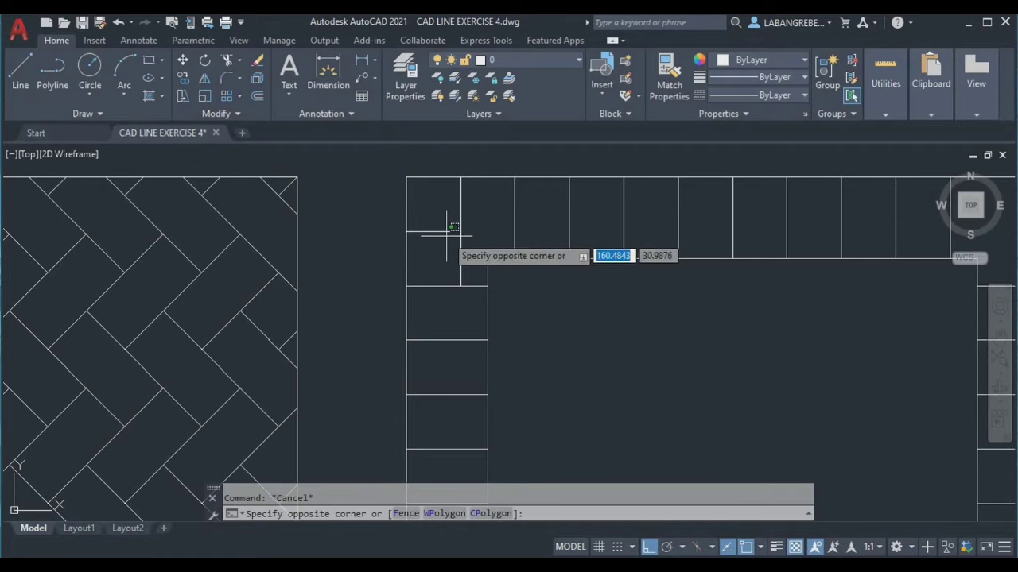
pyautogui.click(450, 233)
pyautogui.scroll(-3, 726, 330)
pyautogui.moveTo(726, 329); pyautogui.dragTo(652, 329, button='middle')
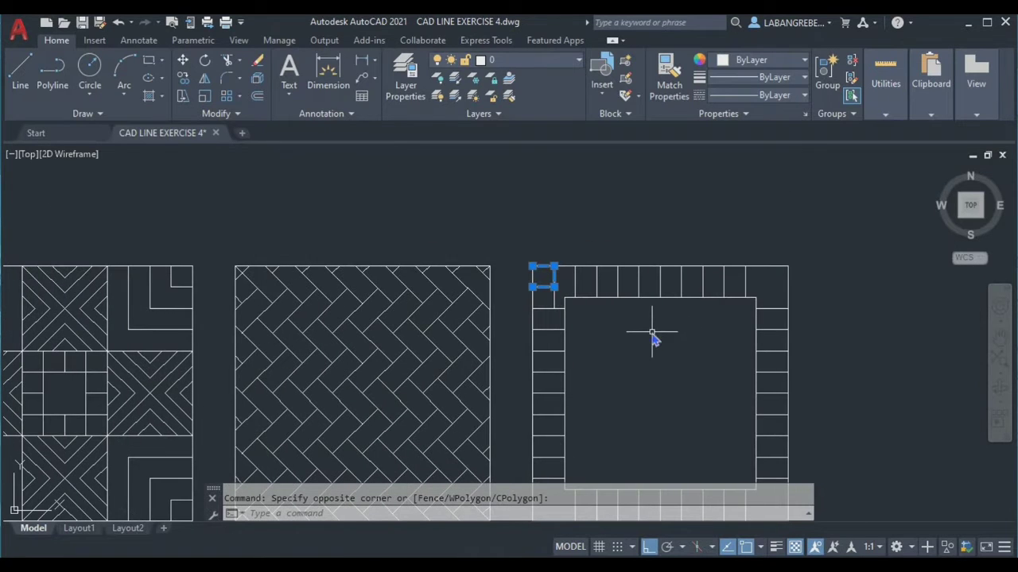
pyautogui.press('Return')
pyautogui.scroll(4, 652, 332)
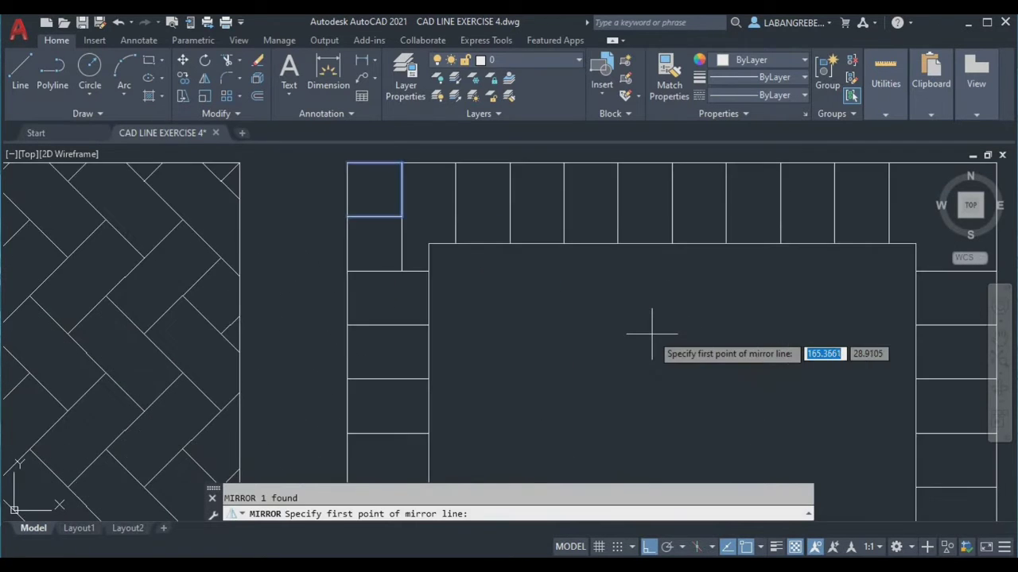
pyautogui.click(672, 162)
pyautogui.scroll(-4, 661, 295)
pyautogui.click(659, 311)
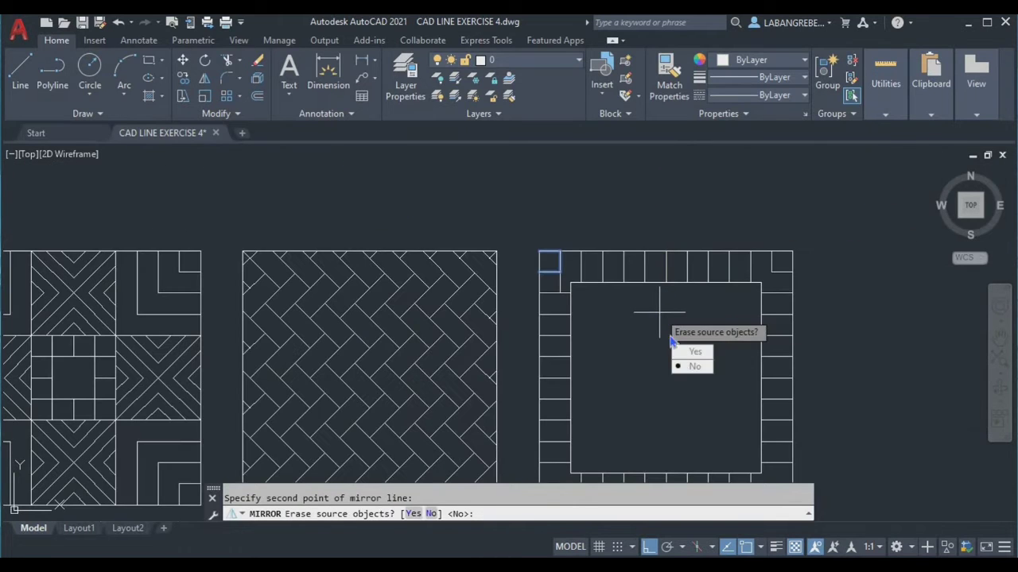
pyautogui.click(693, 367)
# Step: Erase the long vertical line running along and below the third frame's upper-left corner square
pyautogui.scroll(4, 531, 246)
pyautogui.press('Escape')
pyautogui.click(611, 337)
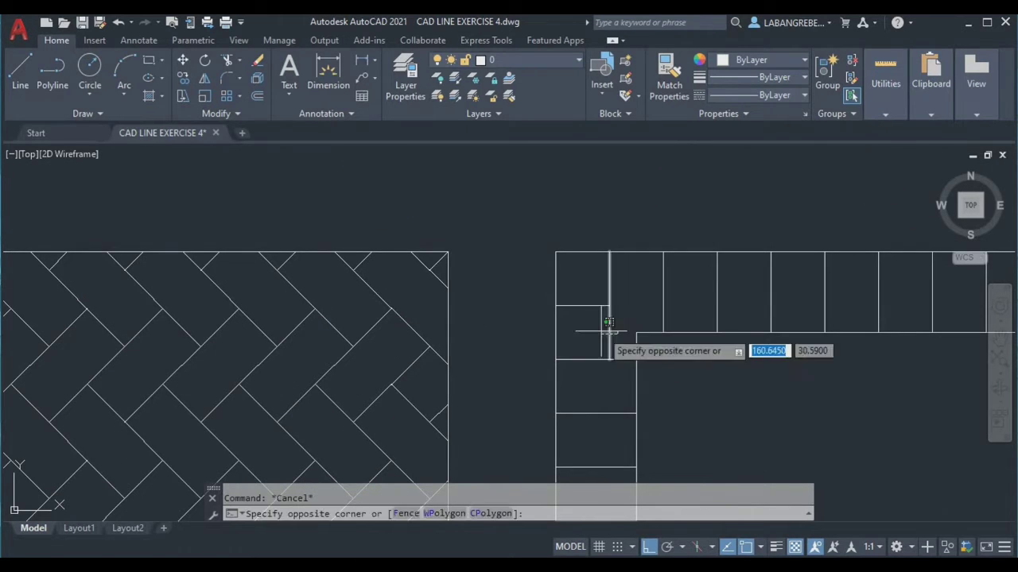
pyautogui.click(598, 330)
pyautogui.press('Delete')
# Step: Mirror both upper corner squares of the third frame about its horizontal centreline, keeping the source objects
pyautogui.click(610, 319)
pyautogui.click(577, 271)
pyautogui.scroll(-4, 575, 273)
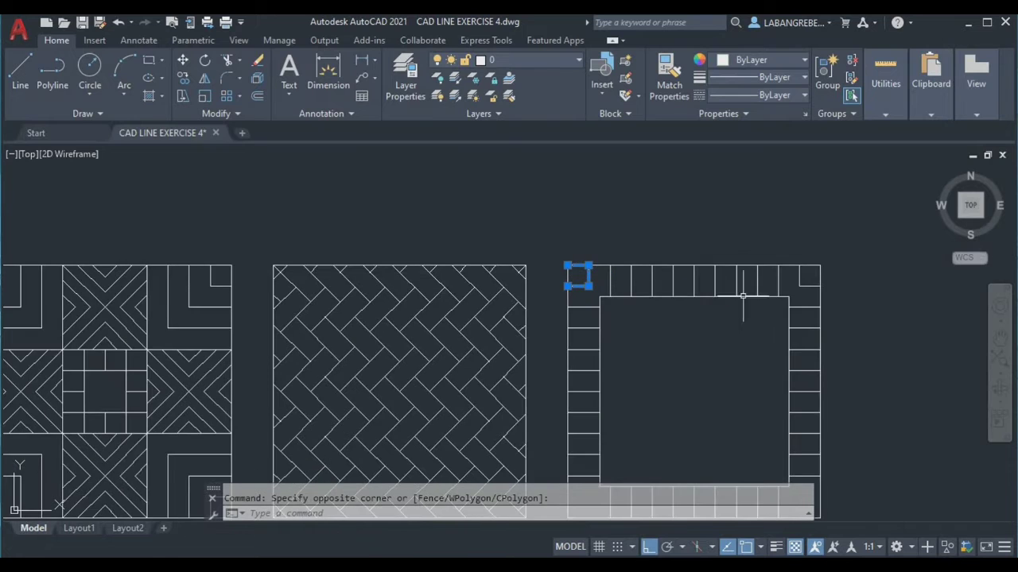
pyautogui.scroll(2, 768, 291)
pyautogui.click(823, 284)
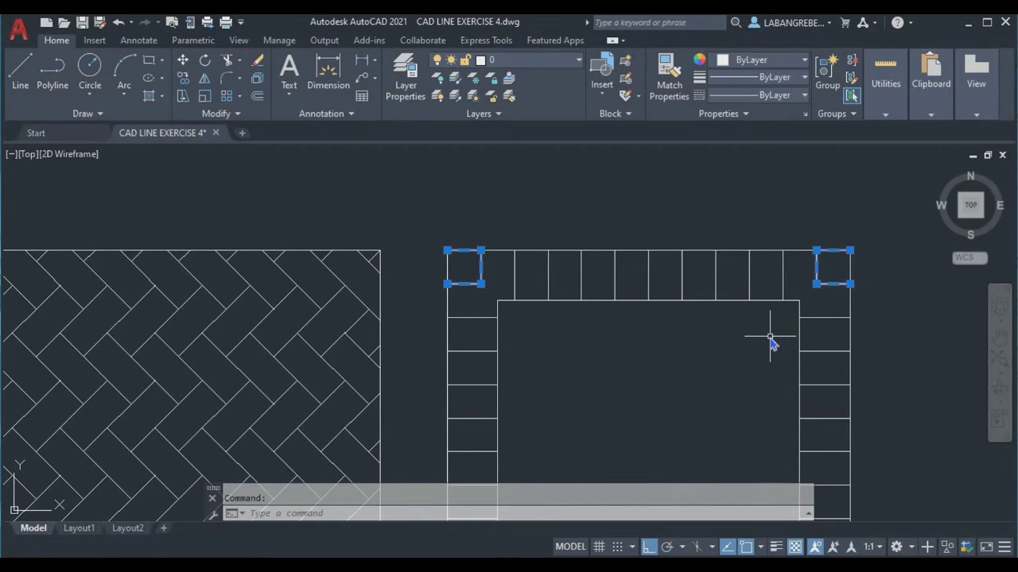
pyautogui.press('Return')
pyautogui.scroll(1, 784, 322)
pyautogui.scroll(-3, 806, 345)
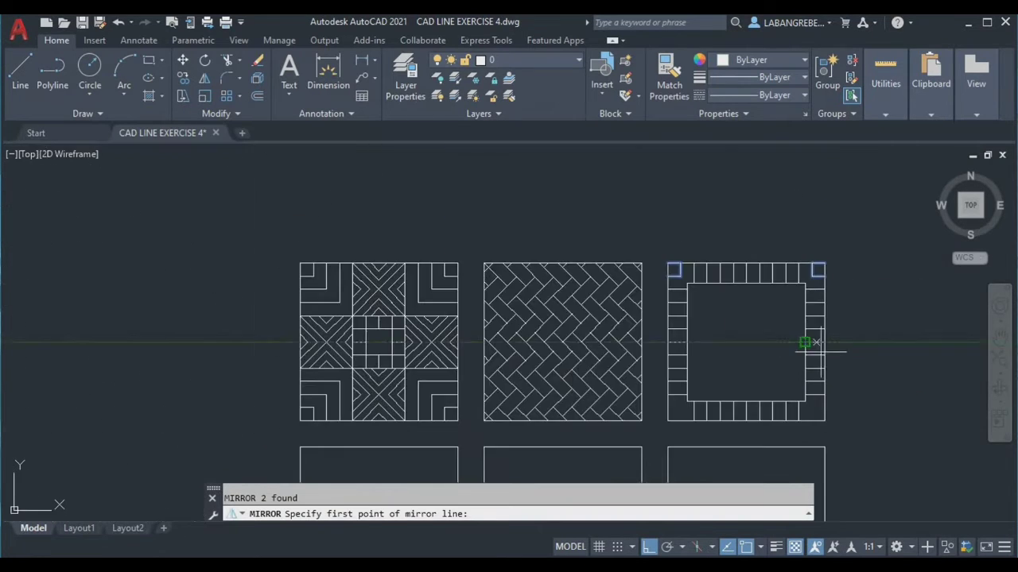
pyautogui.scroll(3, 828, 359)
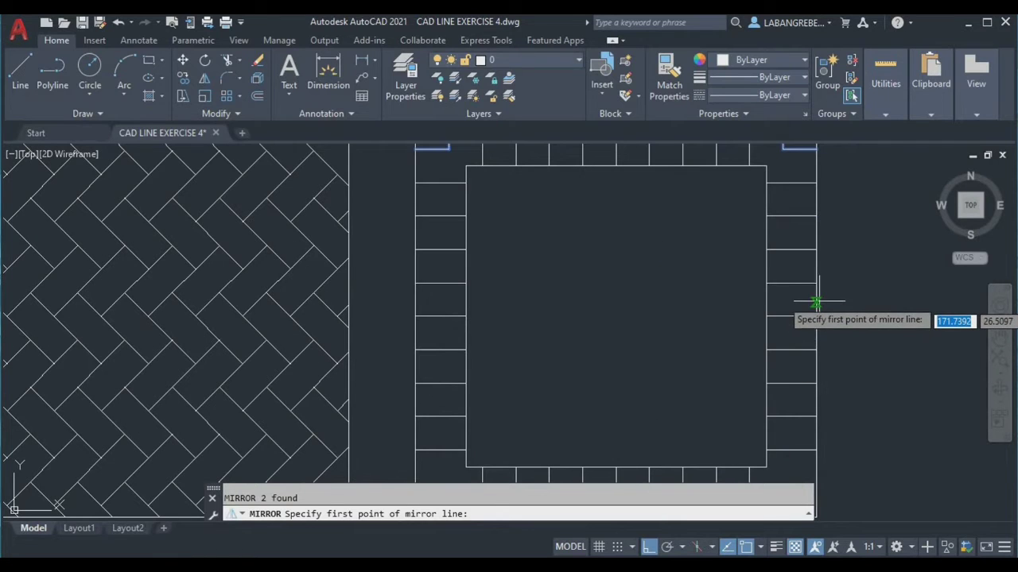
pyautogui.scroll(-2, 816, 284)
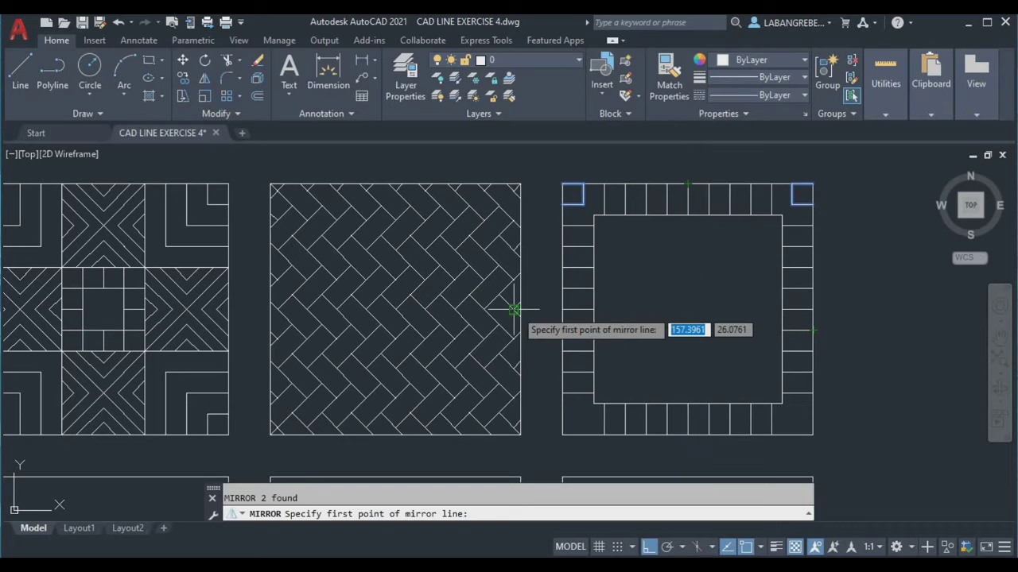
pyautogui.click(562, 310)
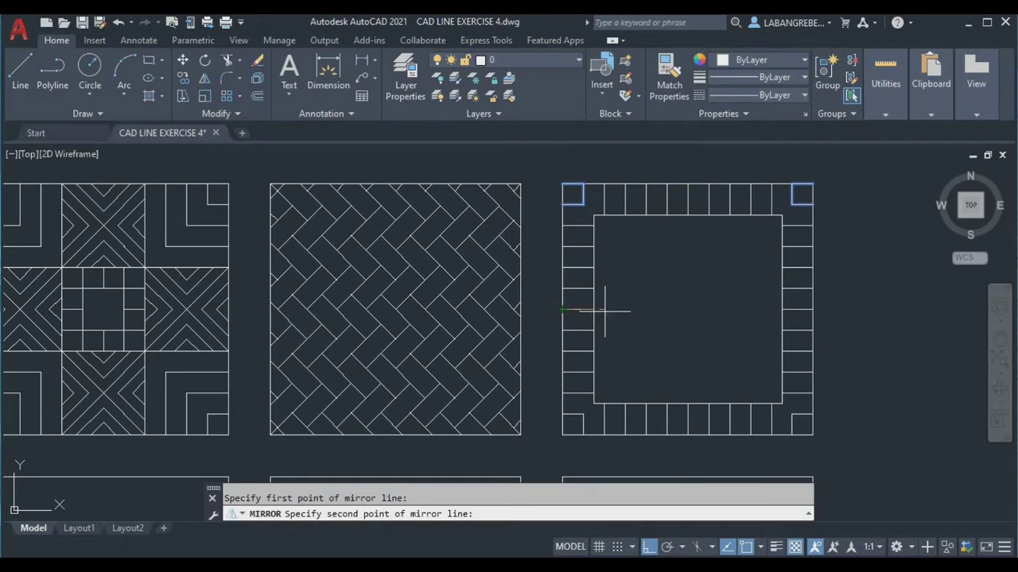
pyautogui.click(812, 309)
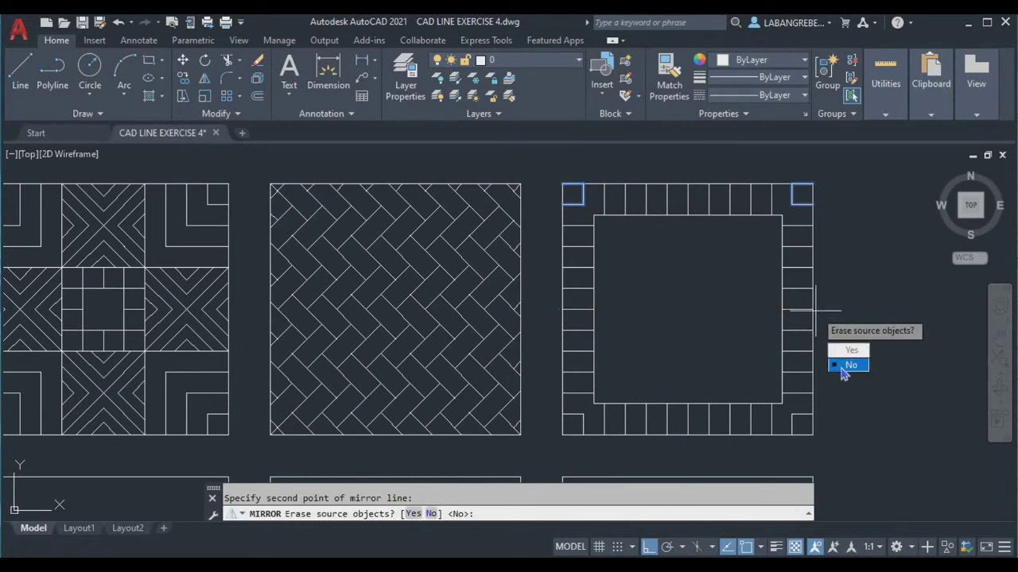
pyautogui.press('Return')
pyautogui.scroll(-2, 719, 303)
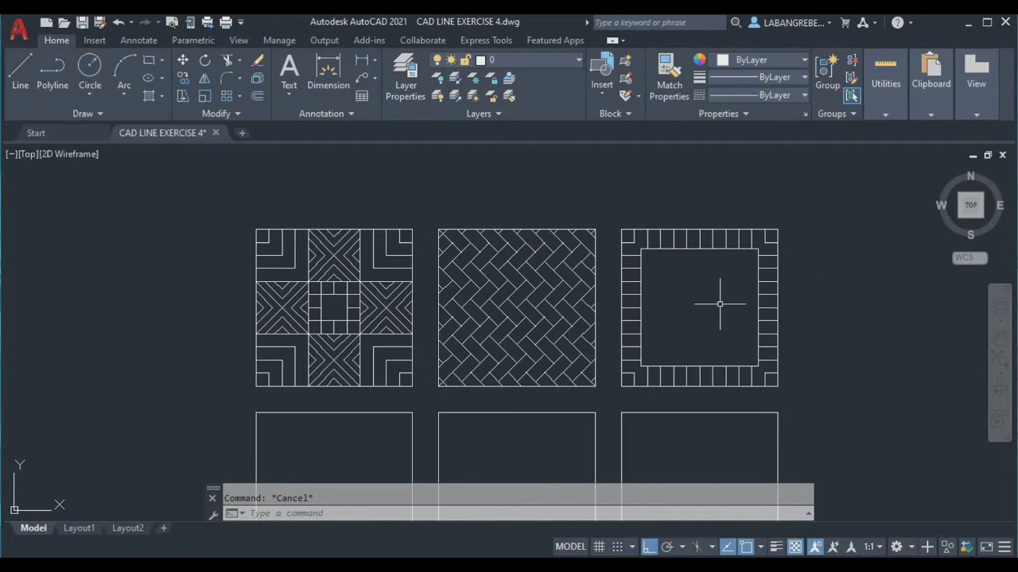
# Step: Offset the third frame's inner square inward by 1 unit
pyautogui.scroll(2, 634, 251)
pyautogui.click(642, 249)
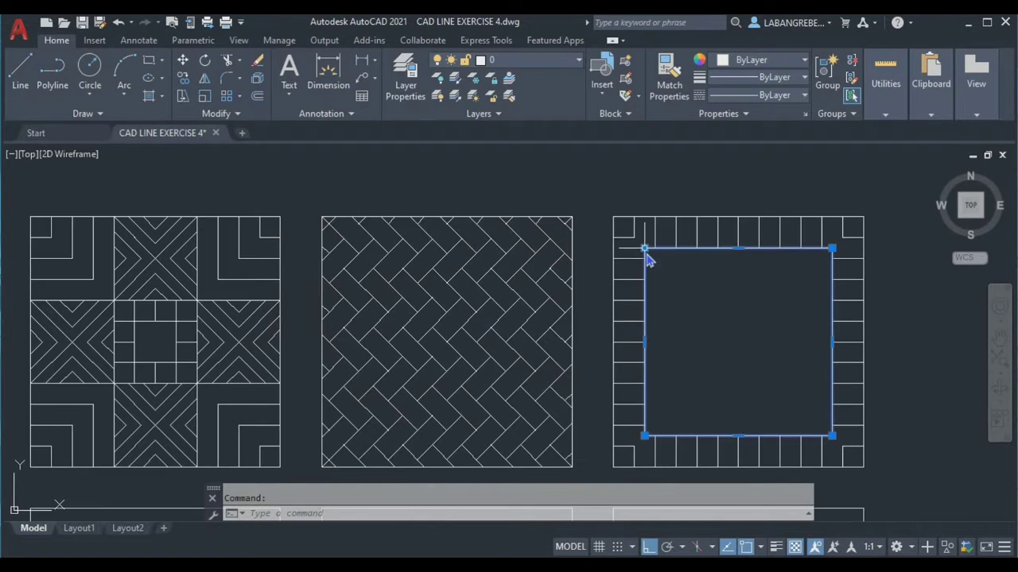
pyautogui.moveTo(644, 249)
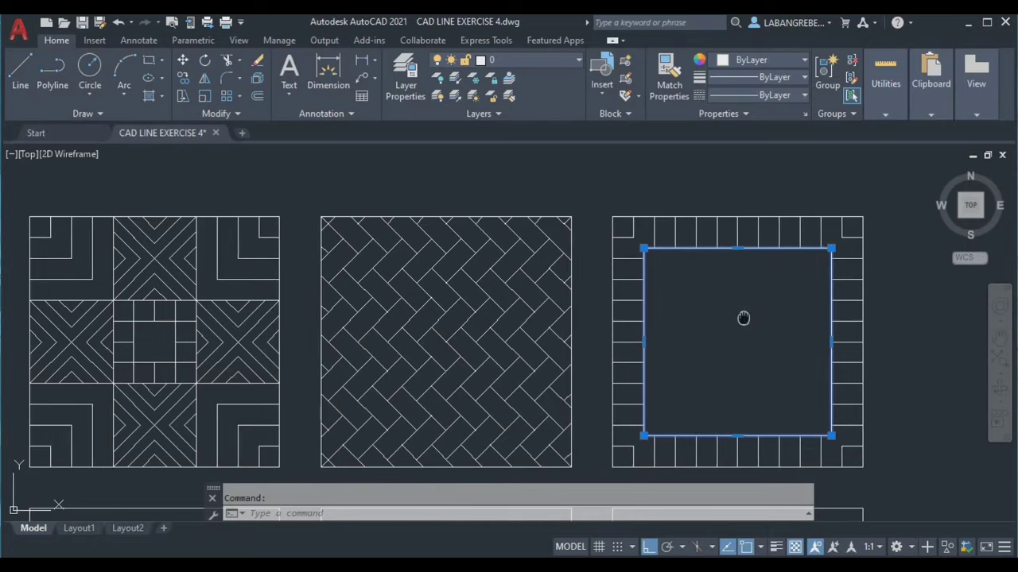
pyautogui.scroll(3, 645, 282)
pyautogui.moveTo(640, 286); pyautogui.dragTo(566, 268, button='middle')
pyautogui.scroll(-2, 566, 271)
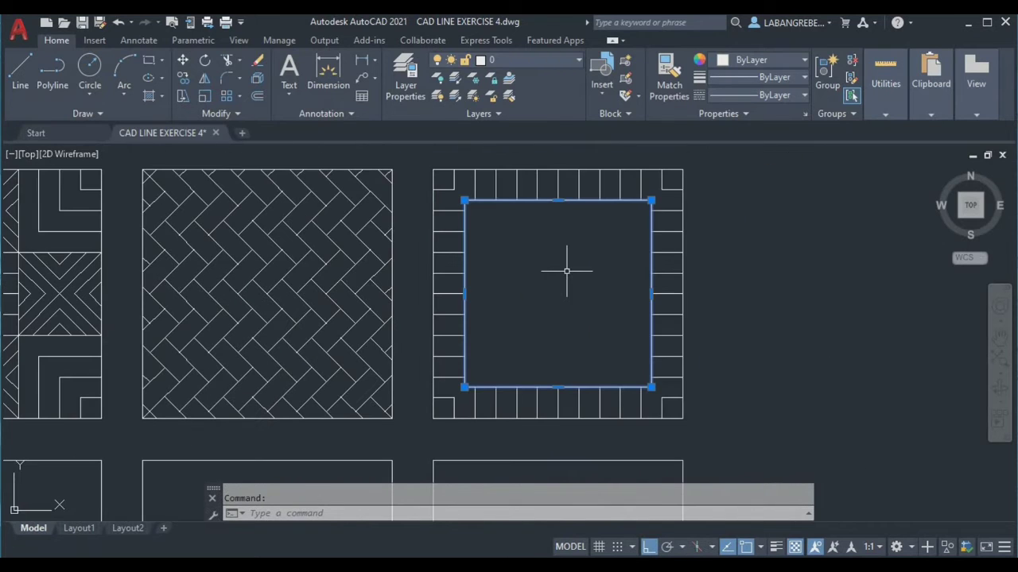
pyautogui.press('Return')
pyautogui.press('Return')
pyautogui.click(566, 201)
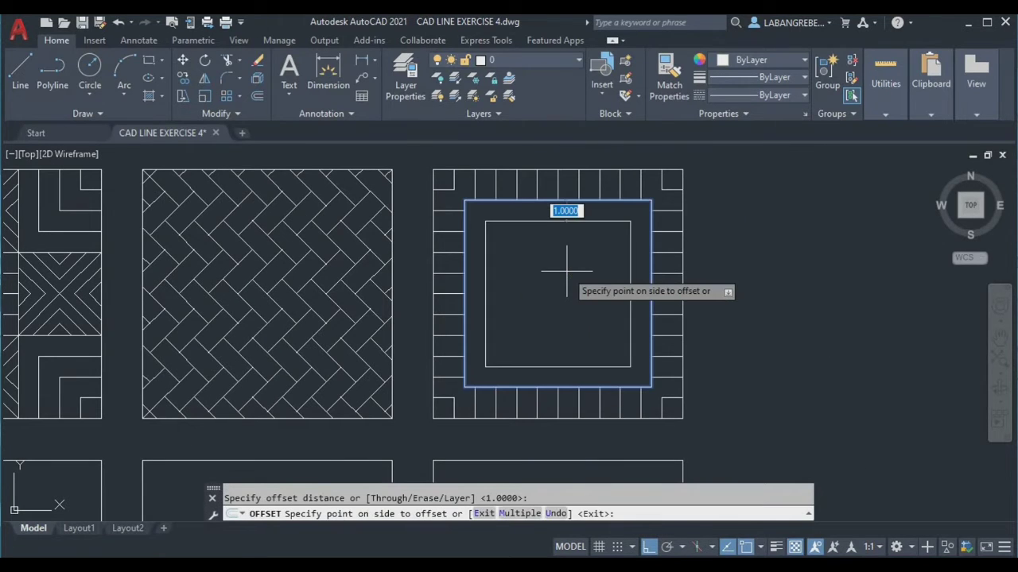
pyautogui.click(560, 290)
pyautogui.press('Escape')
pyautogui.scroll(-4, 565, 290)
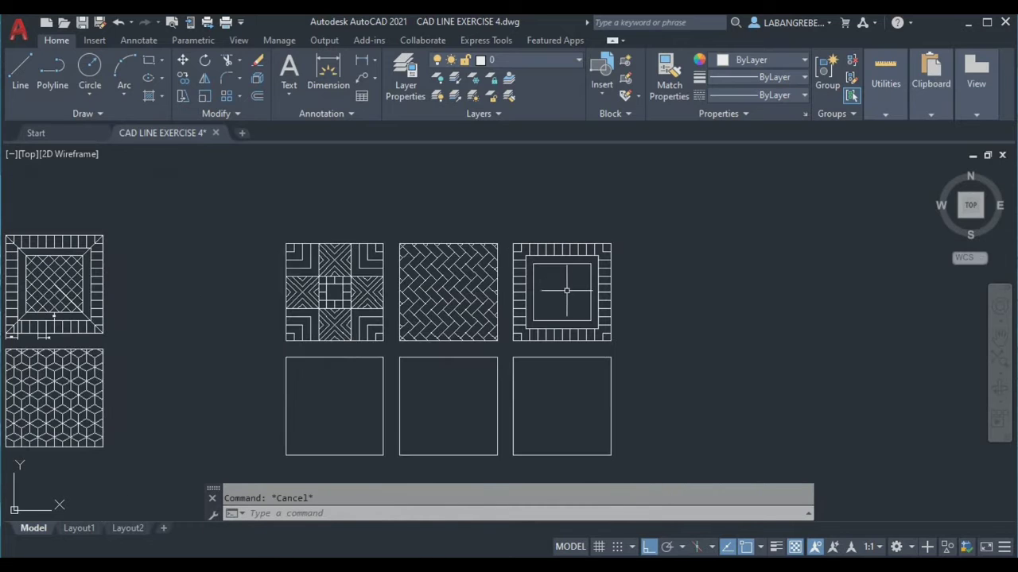
pyautogui.scroll(4, 54, 287)
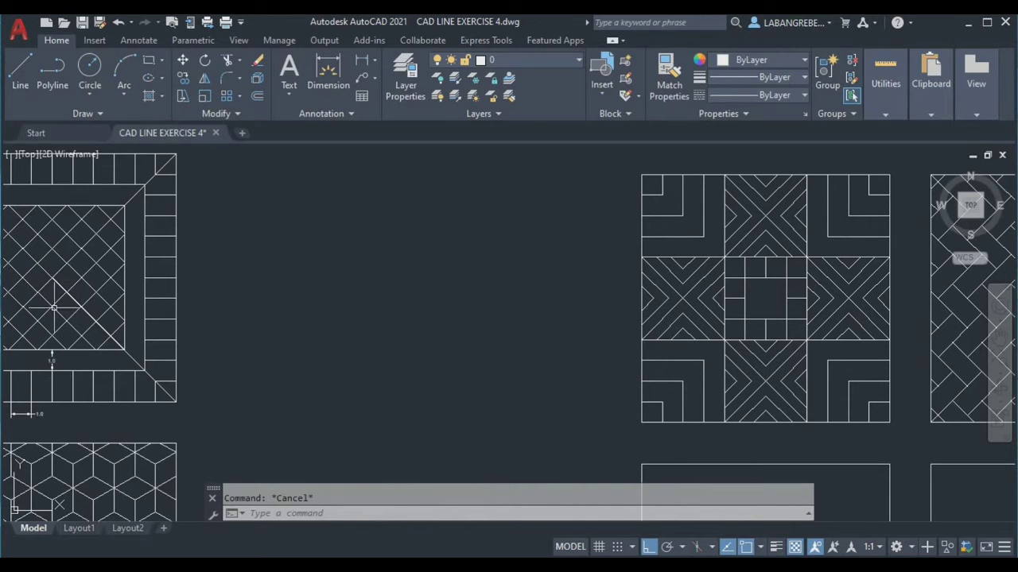
pyautogui.moveTo(675, 284); pyautogui.dragTo(127, 195, button='middle')
pyautogui.moveTo(676, 238); pyautogui.dragTo(411, 357, button='middle')
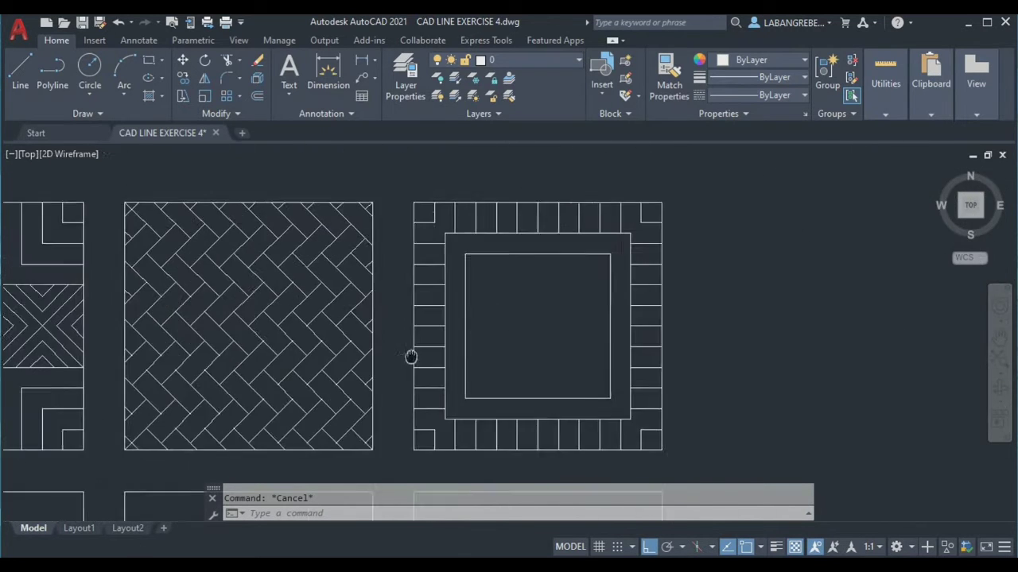
pyautogui.write('l')
pyautogui.press('Return')
pyautogui.click(603, 259)
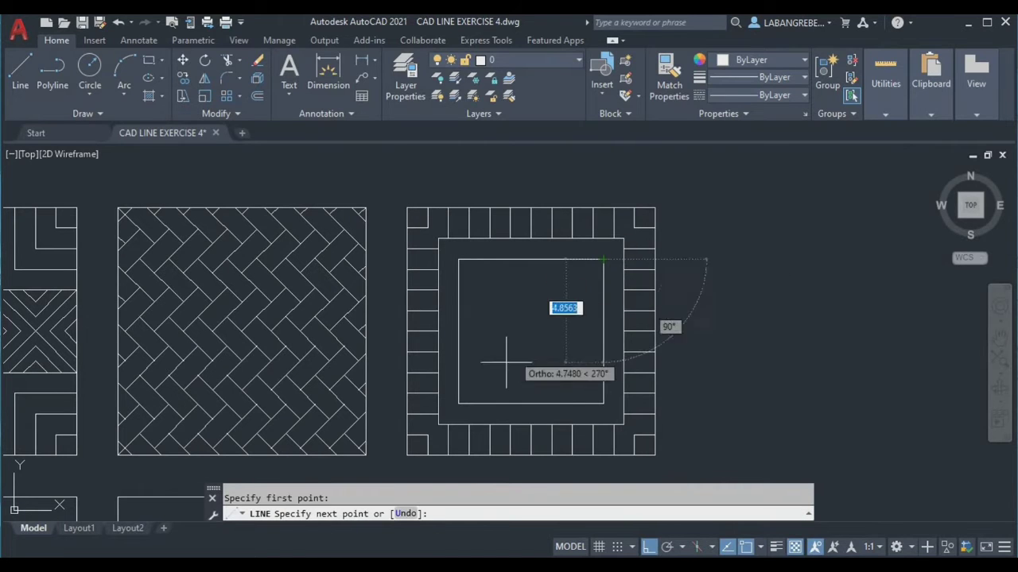
pyautogui.press('Escape')
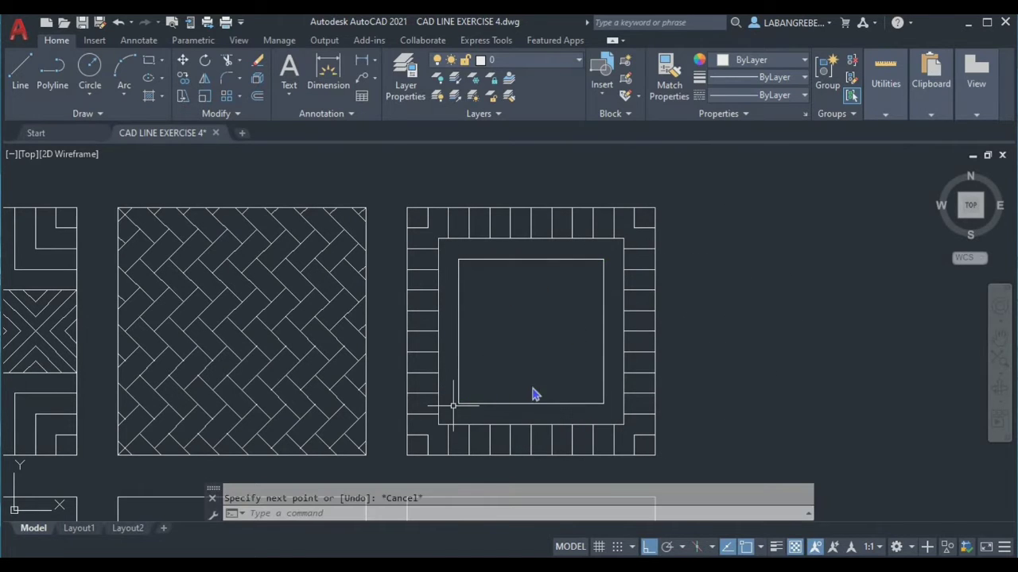
# Step: Draw both corner-to-corner diagonal lines across the third frame's innermost square
pyautogui.write('l')
pyautogui.press('Return')
pyautogui.click(603, 259)
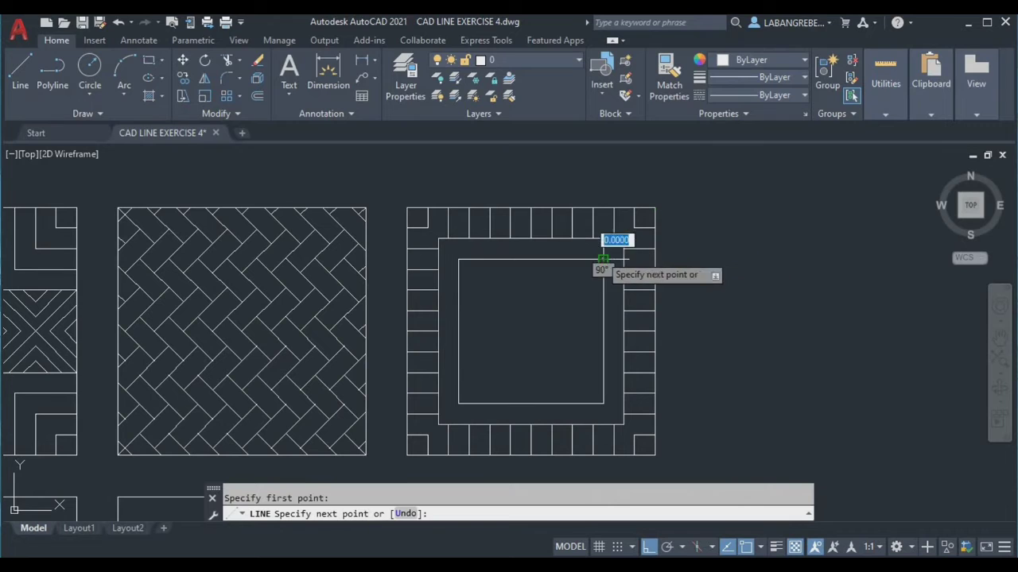
pyautogui.click(459, 403)
pyautogui.press('Return')
pyautogui.write('l')
pyautogui.press('Return')
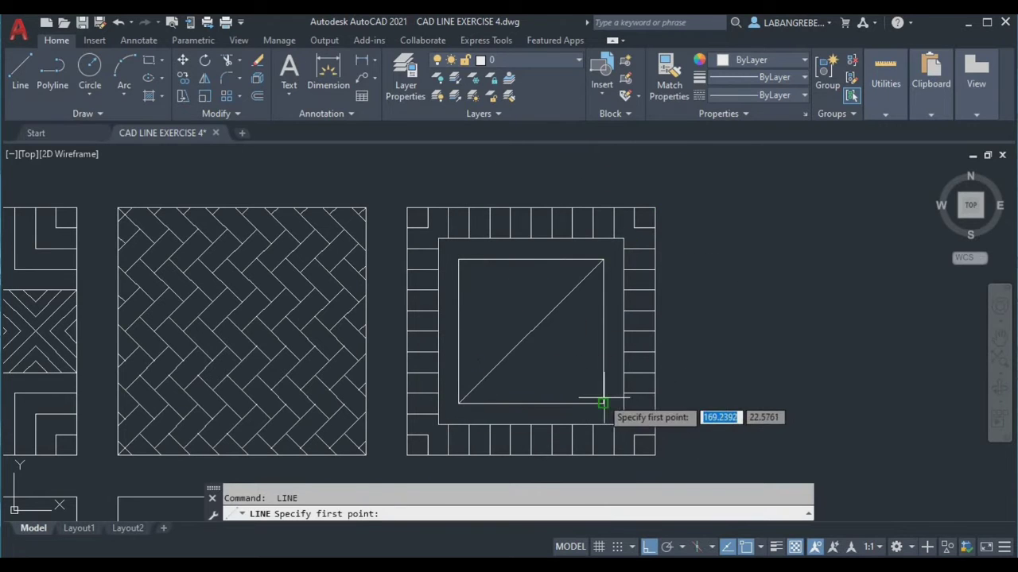
pyautogui.click(603, 403)
pyautogui.click(459, 260)
pyautogui.press('Return')
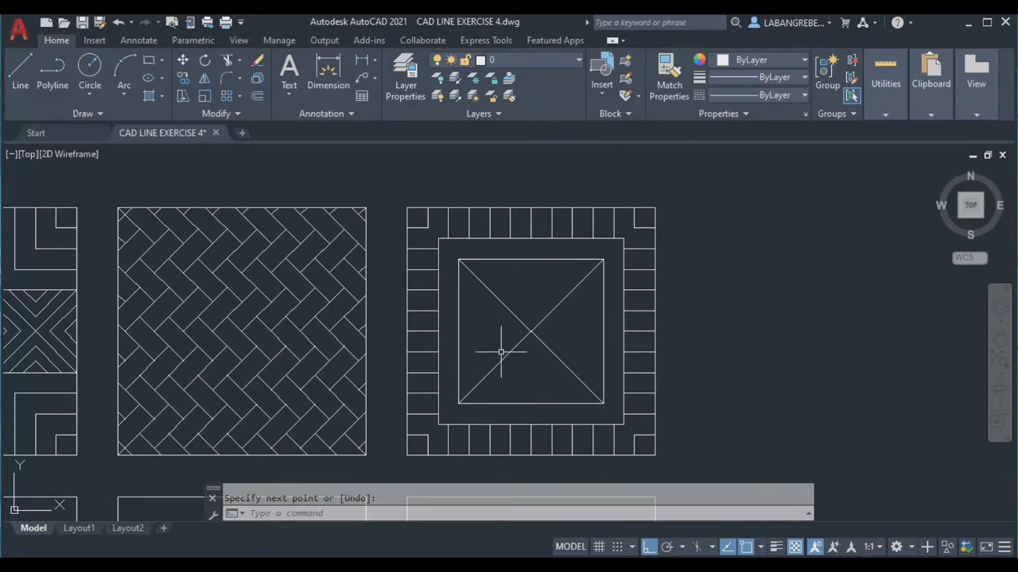
# Step: Offset the lower-left to upper-right diagonal repeatedly by 1 unit, three copies toward the lower right and four toward the upper left
pyautogui.click(509, 357)
pyautogui.write('o')
pyautogui.press('Return')
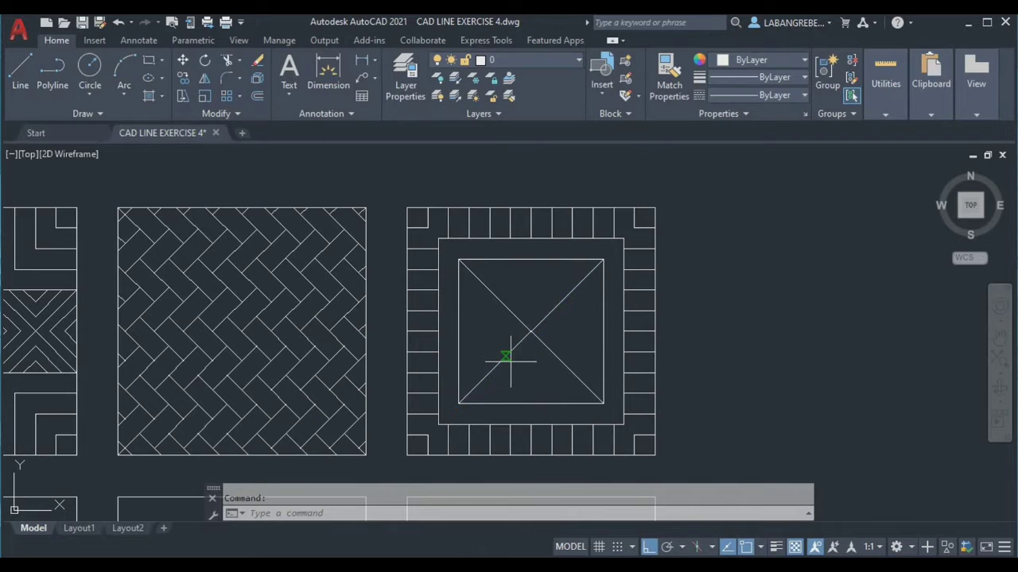
pyautogui.press('Return')
pyautogui.click(510, 354)
pyautogui.write('M')
pyautogui.press('Return')
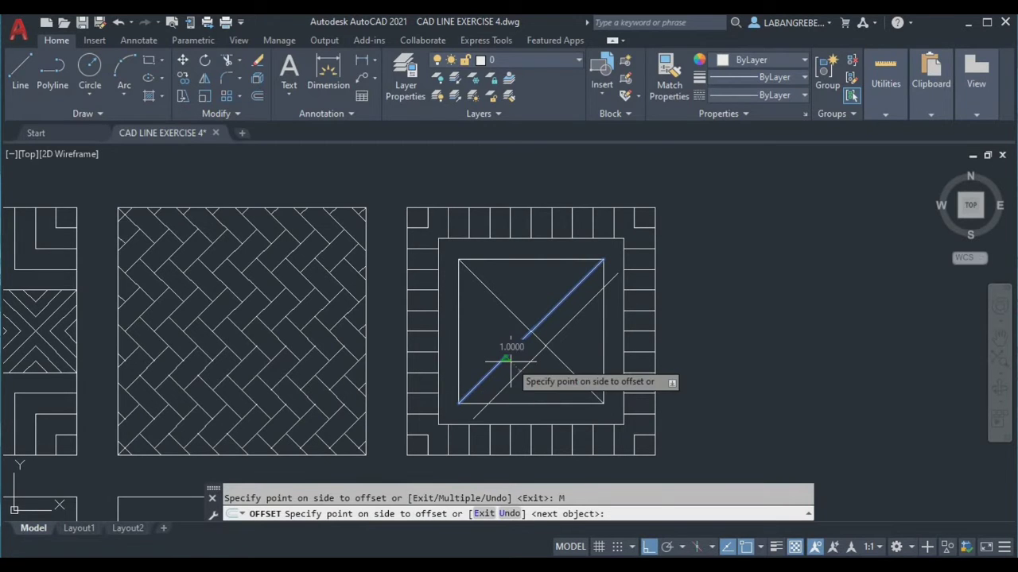
pyautogui.click(549, 392)
pyautogui.click(561, 403)
pyautogui.click(570, 408)
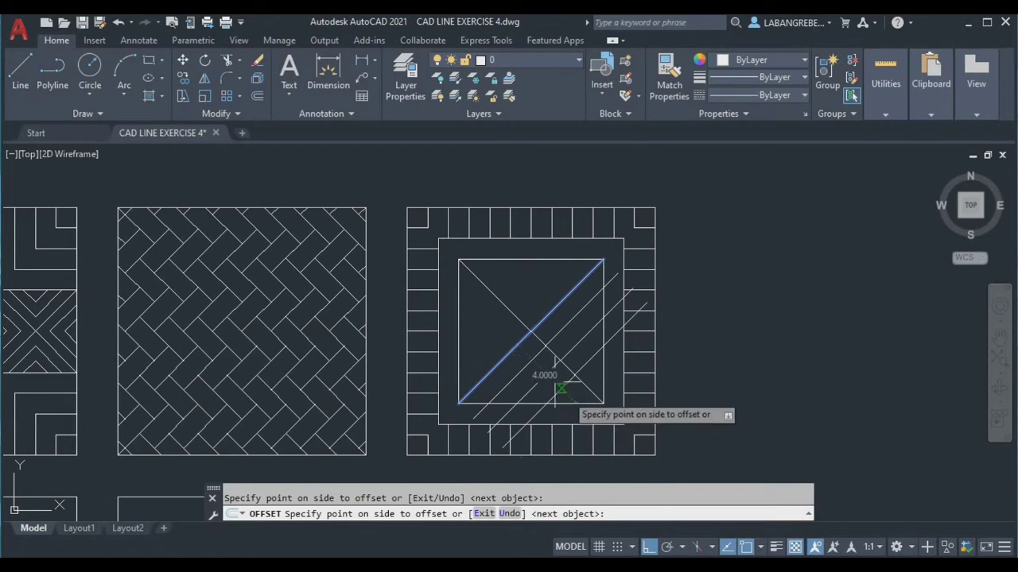
pyautogui.click(502, 339)
pyautogui.click(490, 319)
pyautogui.click(474, 305)
pyautogui.click(459, 291)
pyautogui.press('Escape')
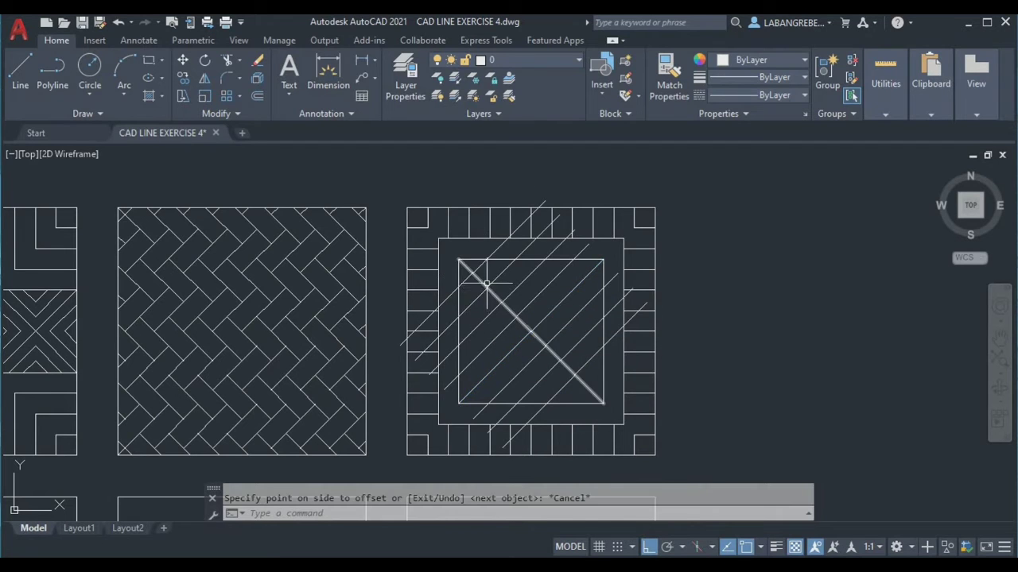
# Step: Offset the upper-left to lower-right diagonal repeatedly by 1 unit, three copies toward the lower left and four toward the upper right
pyautogui.scroll(2, 481, 286)
pyautogui.click(481, 286)
pyautogui.write('o')
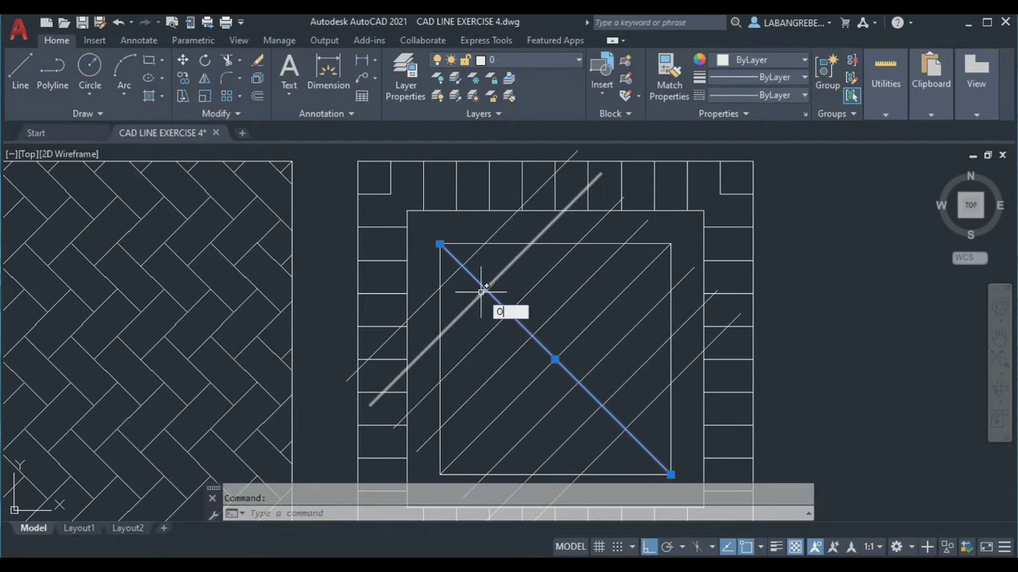
pyautogui.press('Return')
pyautogui.press('Return')
pyautogui.write('m')
pyautogui.press('Return')
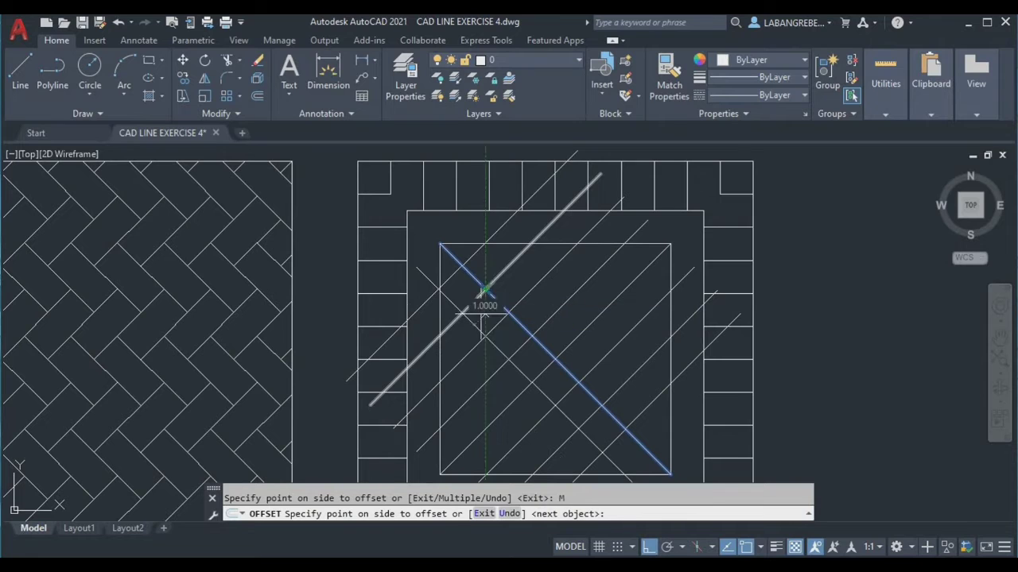
pyautogui.click(472, 347)
pyautogui.click(452, 375)
pyautogui.click(440, 408)
pyautogui.click(562, 320)
pyautogui.click(594, 296)
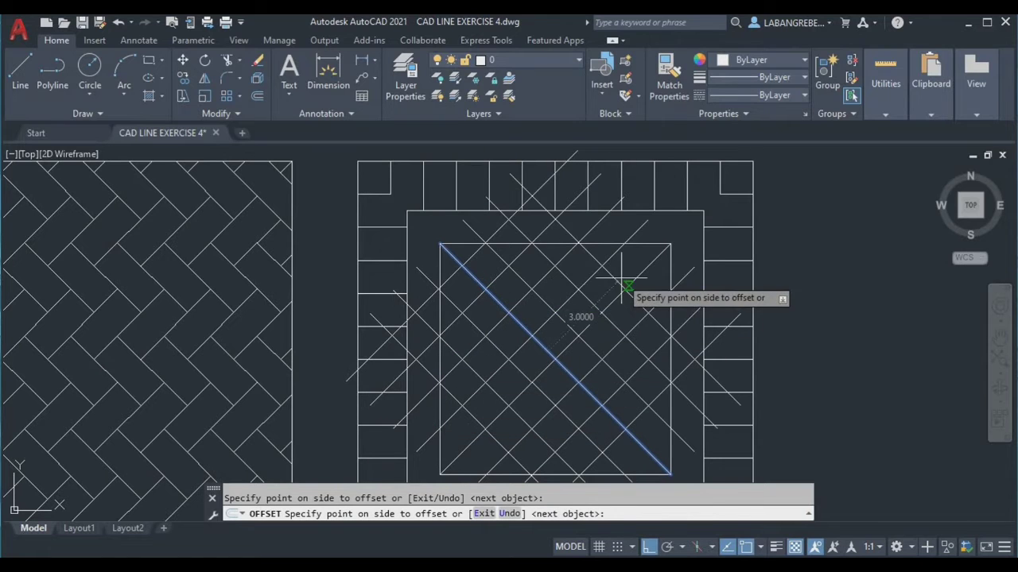
pyautogui.click(621, 281)
pyautogui.click(634, 258)
pyautogui.press('Escape')
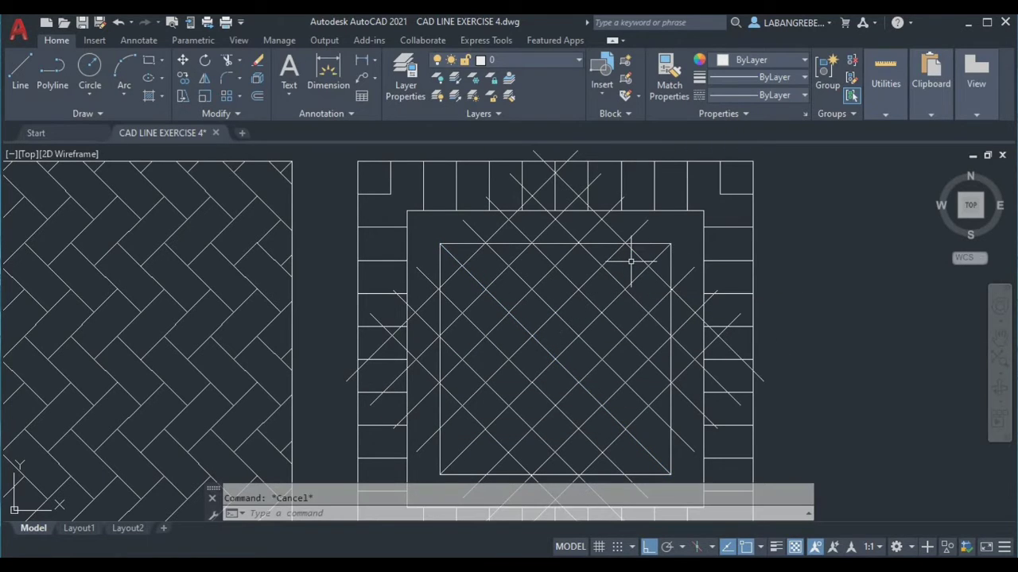
# Step: Start a Trim with the third frame's innermost square as the cutting edge
pyautogui.press('Return')
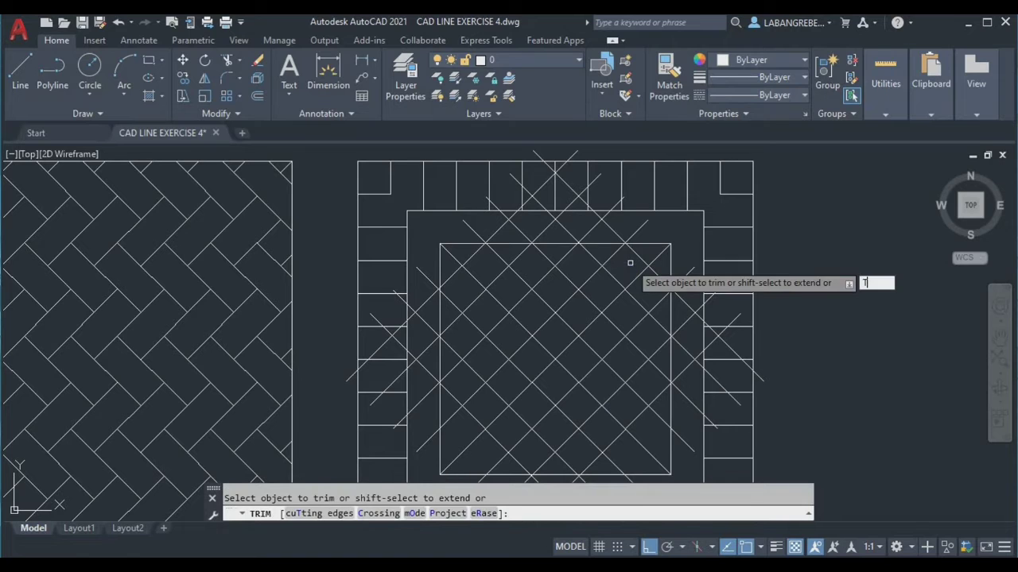
pyautogui.press('Return')
pyautogui.click(650, 243)
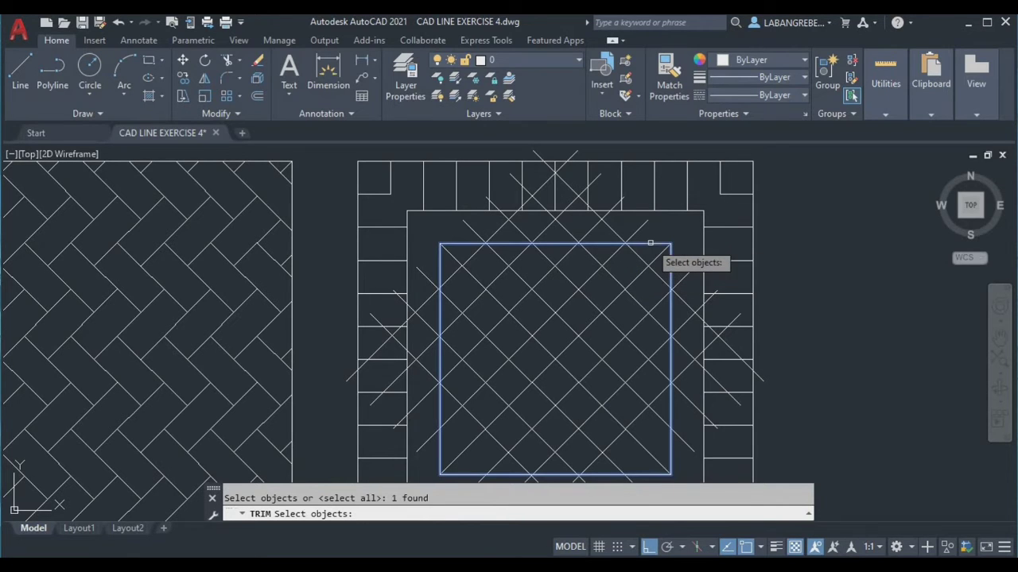
pyautogui.scroll(-2, 675, 239)
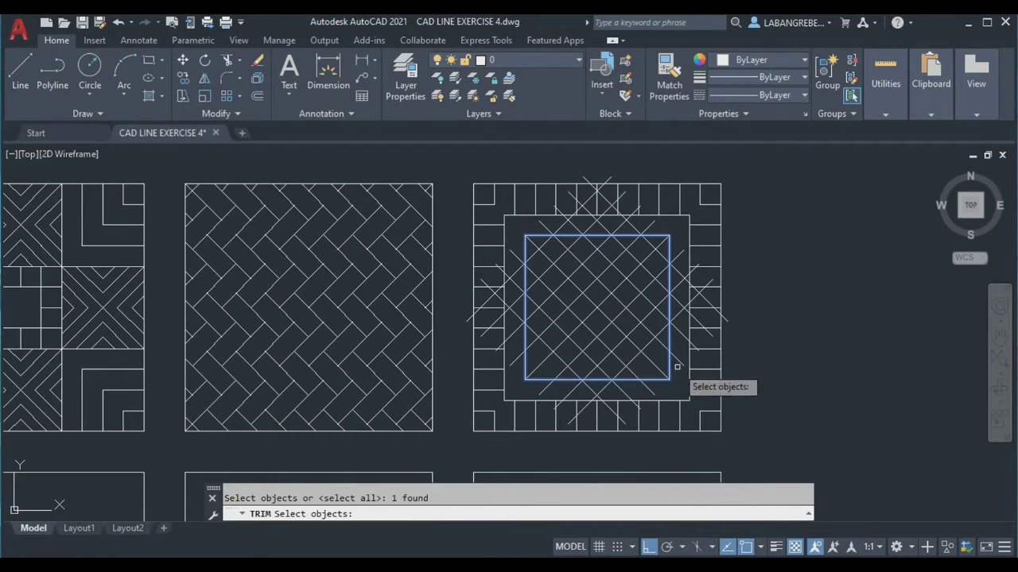
# Step: Trim the diagonal grid lines that project beyond the inner square on all sides
pyautogui.press('Return')
pyautogui.moveTo(678, 368)
pyautogui.mouseDown()
pyautogui.moveTo(676, 254)
pyautogui.moveTo(670, 298)
pyautogui.mouseUp()
pyautogui.scroll(4, 672, 406)
pyautogui.moveTo(670, 372)
pyautogui.mouseDown()
pyautogui.moveTo(477, 353)
pyautogui.moveTo(336, 364)
pyautogui.moveTo(277, 344)
pyautogui.mouseUp()
pyautogui.moveTo(278, 307); pyautogui.dragTo(281, 174)
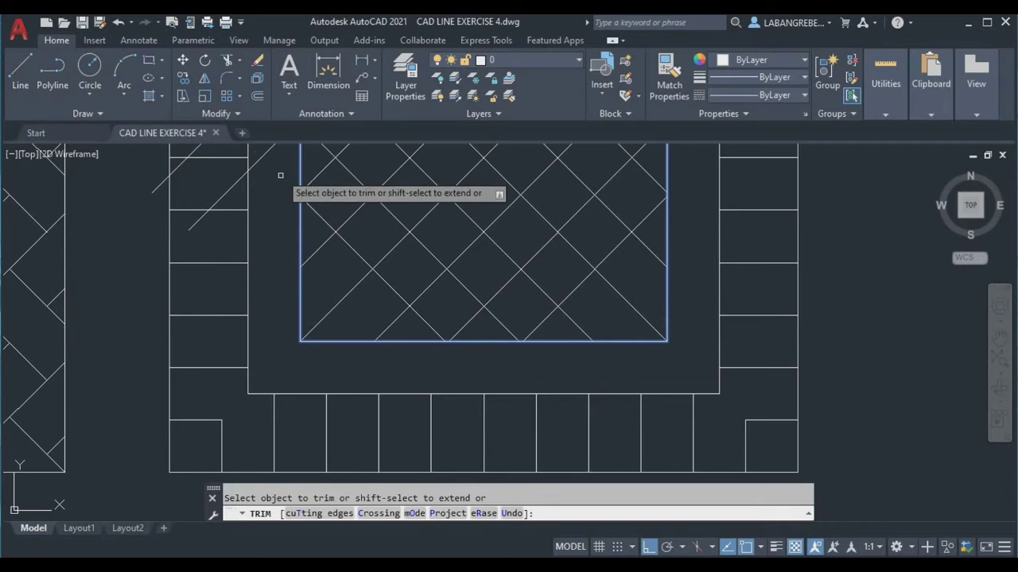
pyautogui.scroll(-2, 282, 178)
pyautogui.moveTo(293, 199); pyautogui.dragTo(364, 342, button='middle')
pyautogui.moveTo(364, 342)
pyautogui.mouseDown()
pyautogui.moveTo(375, 175)
pyautogui.moveTo(586, 199)
pyautogui.moveTo(586, 191)
pyautogui.mouseUp()
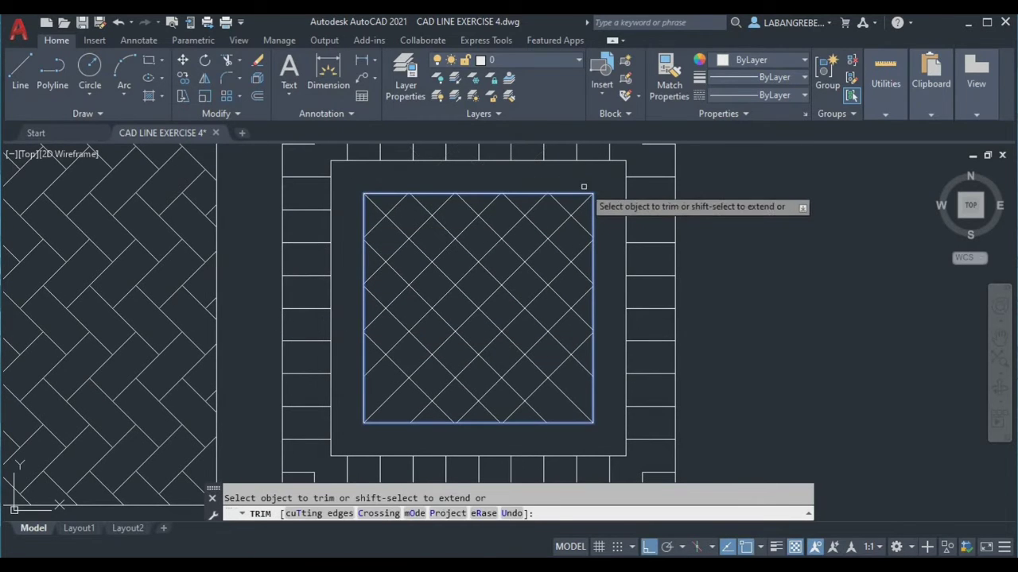
pyautogui.press('Escape')
# Step: Extend the lower-left to upper-right diagonal through the frame to the outer square's corners at both ends
pyautogui.scroll(-2, 591, 318)
pyautogui.scroll(2, 582, 251)
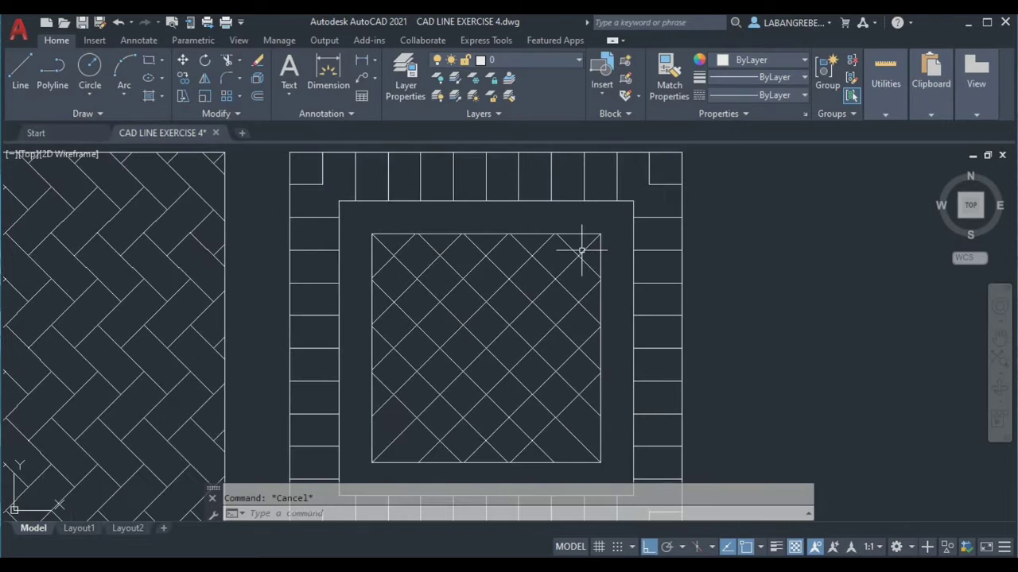
pyautogui.write('EX')
pyautogui.press('Return')
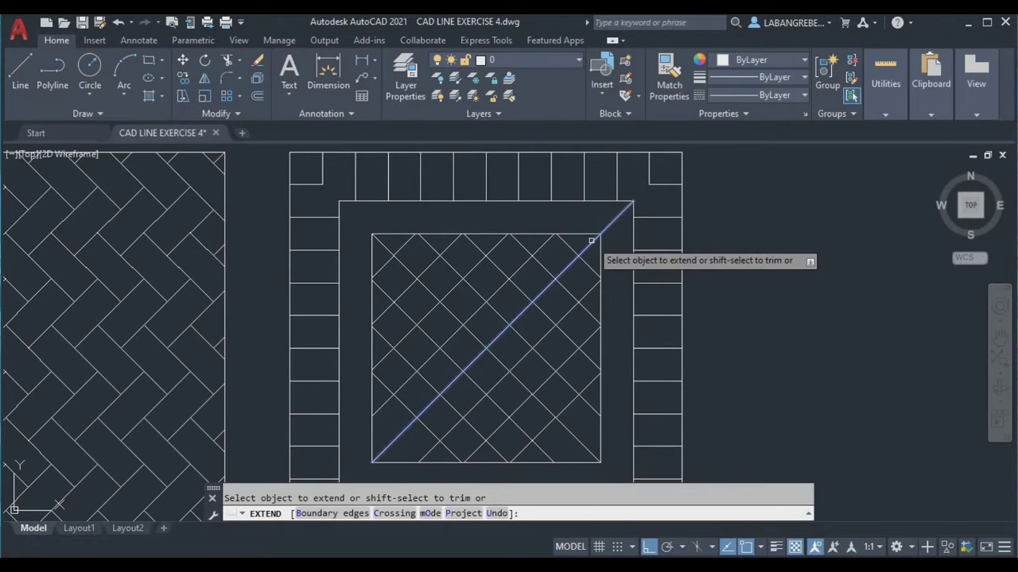
pyautogui.click(615, 218)
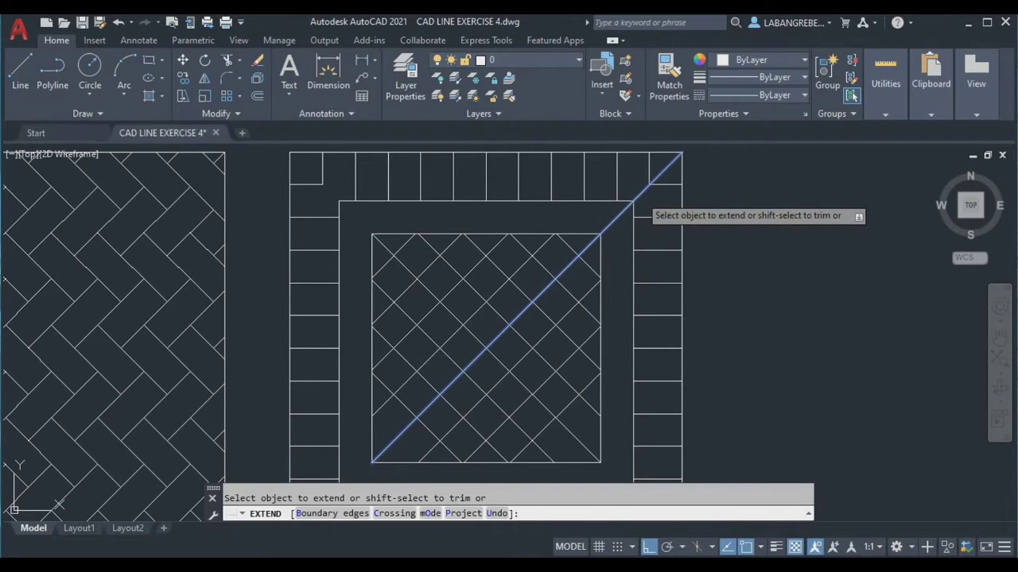
pyautogui.click(615, 217)
pyautogui.click(399, 434)
pyautogui.moveTo(399, 434); pyautogui.dragTo(446, 337, button='middle')
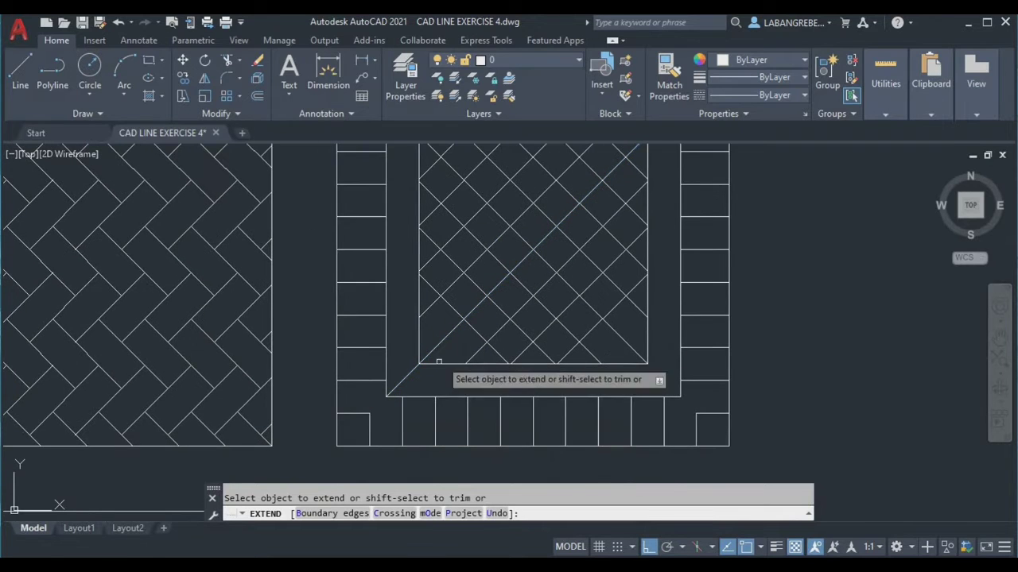
pyautogui.click(403, 381)
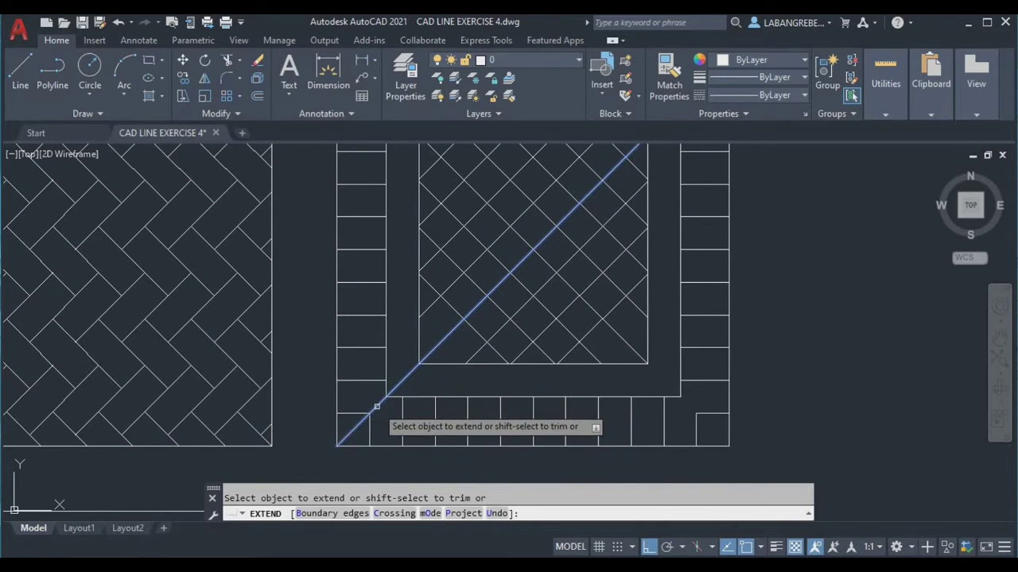
pyautogui.click(377, 407)
pyautogui.press('Escape')
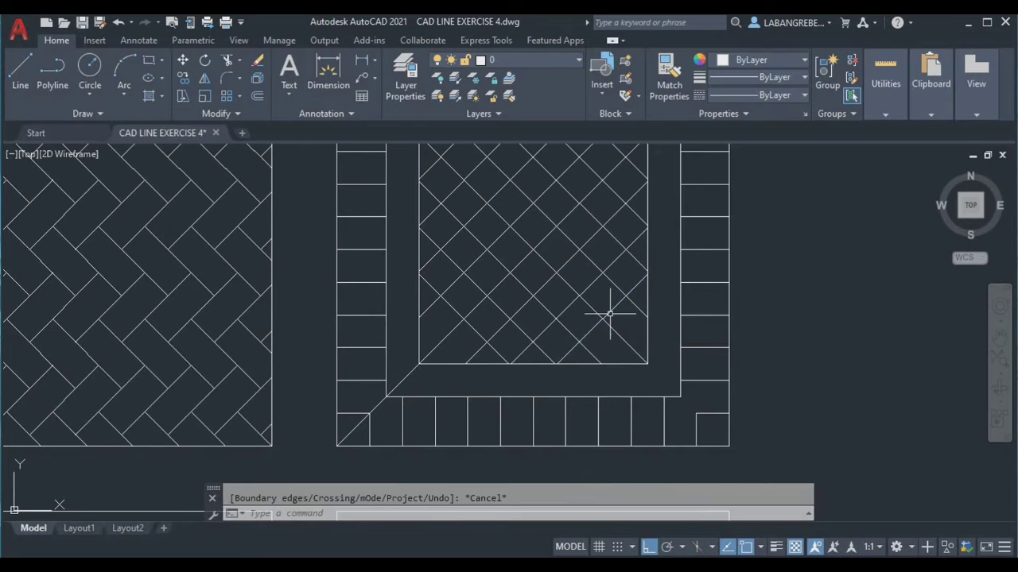
# Step: Extend the upper-left to lower-right diagonal at both ends to the outer square's corners
pyautogui.scroll(-2, 609, 313)
pyautogui.moveTo(588, 256); pyautogui.dragTo(602, 279, button='middle')
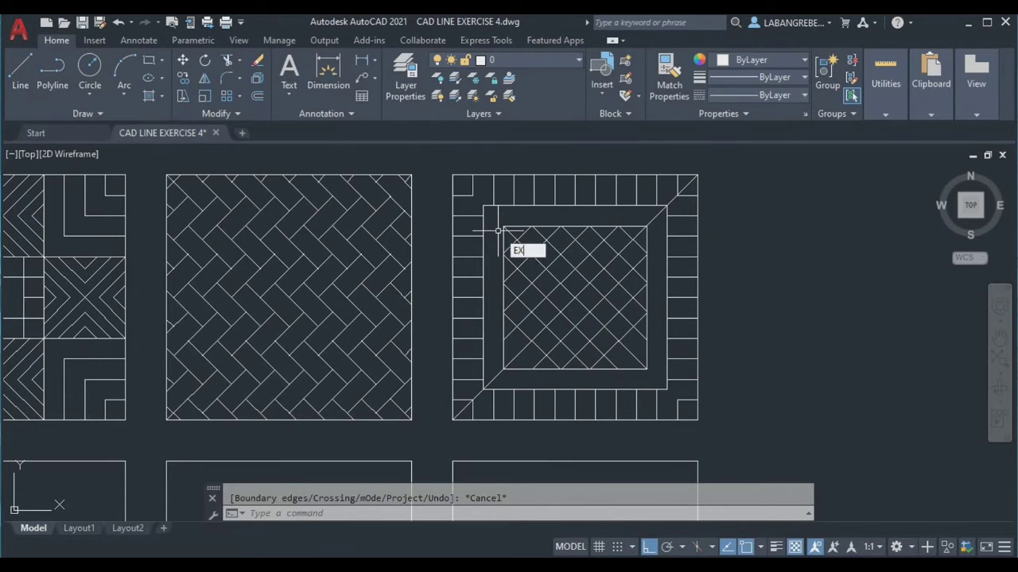
pyautogui.press('Return')
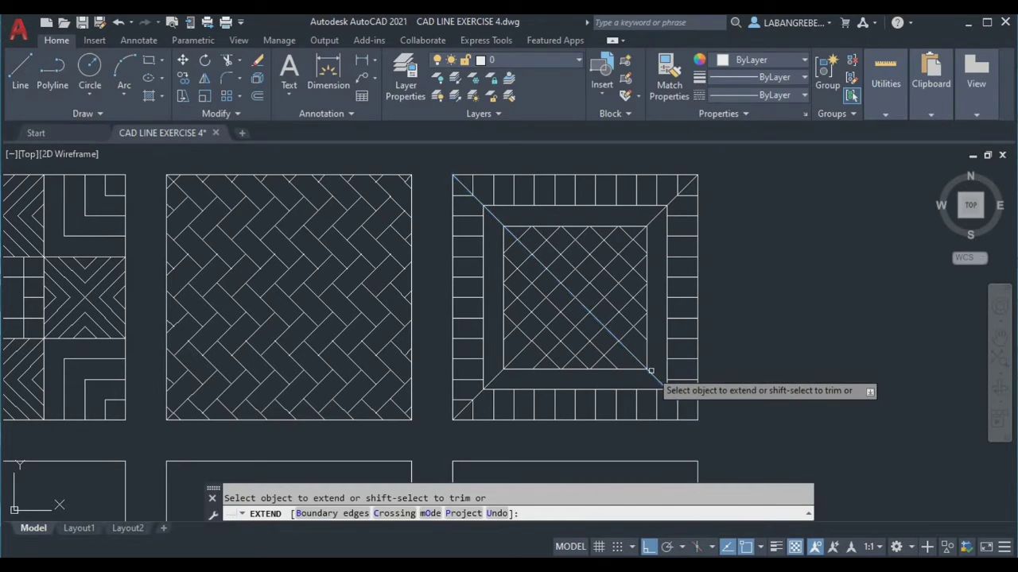
pyautogui.press('Escape')
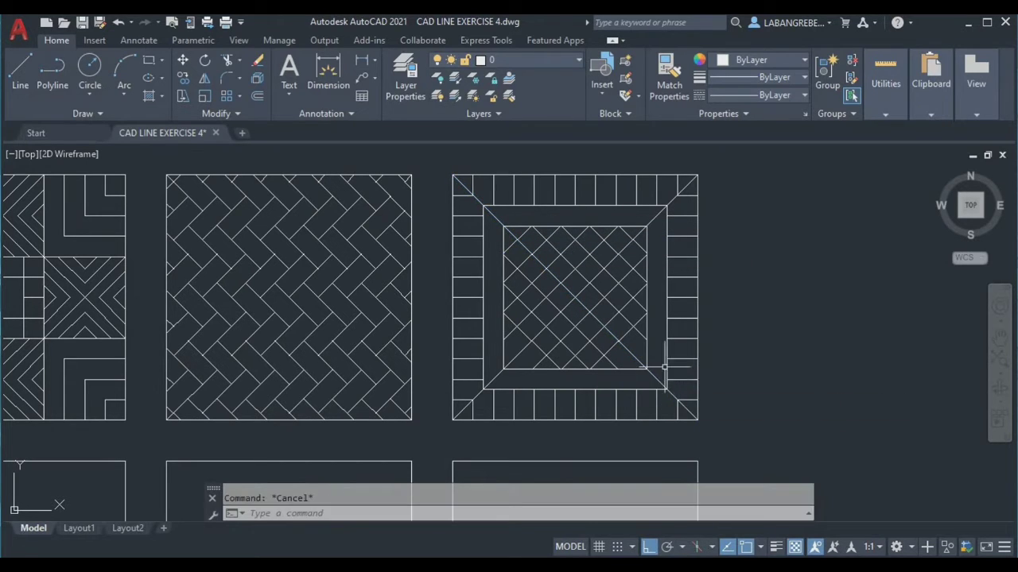
pyautogui.scroll(3, 656, 338)
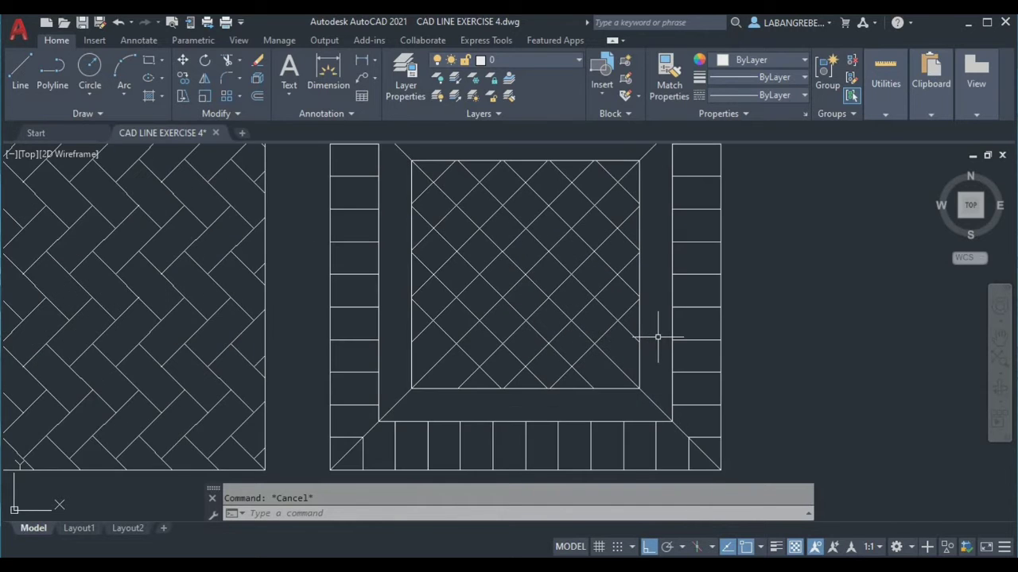
pyautogui.scroll(-3, 706, 357)
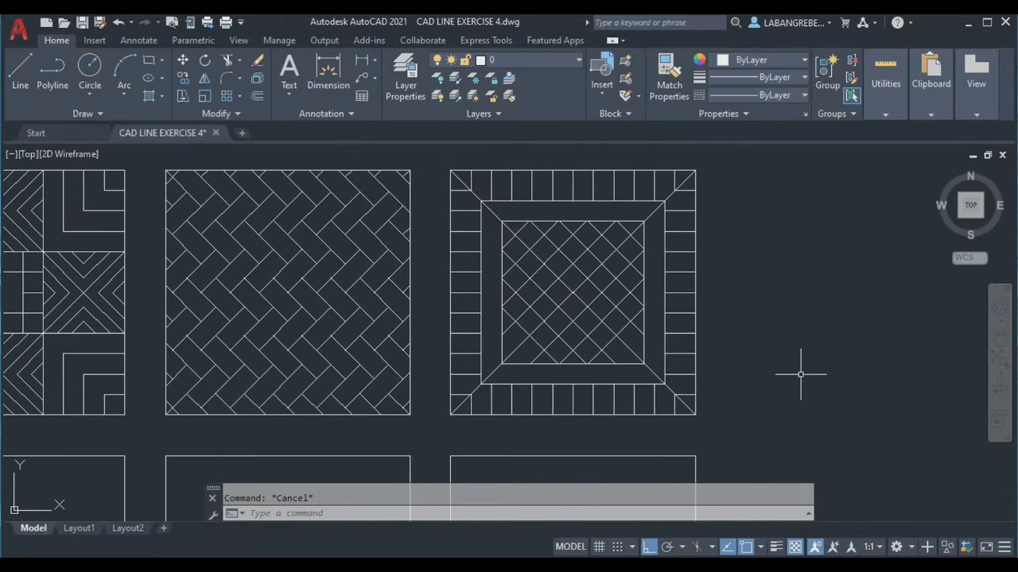
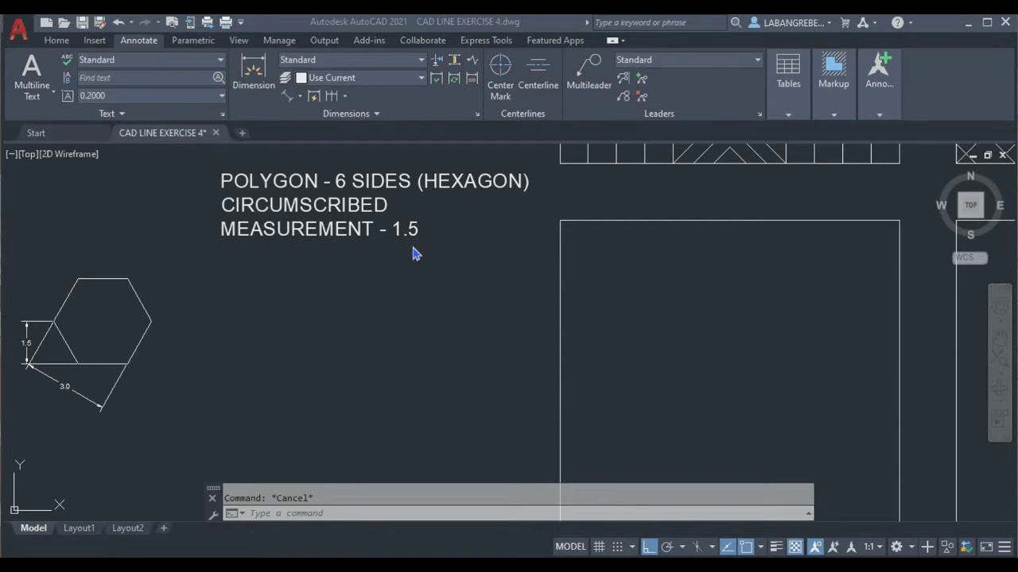
# Step: Draw a 6-sided polygon circumscribed about a circle of radius 1.5 in the empty area below the text note
pyautogui.click(384, 515)
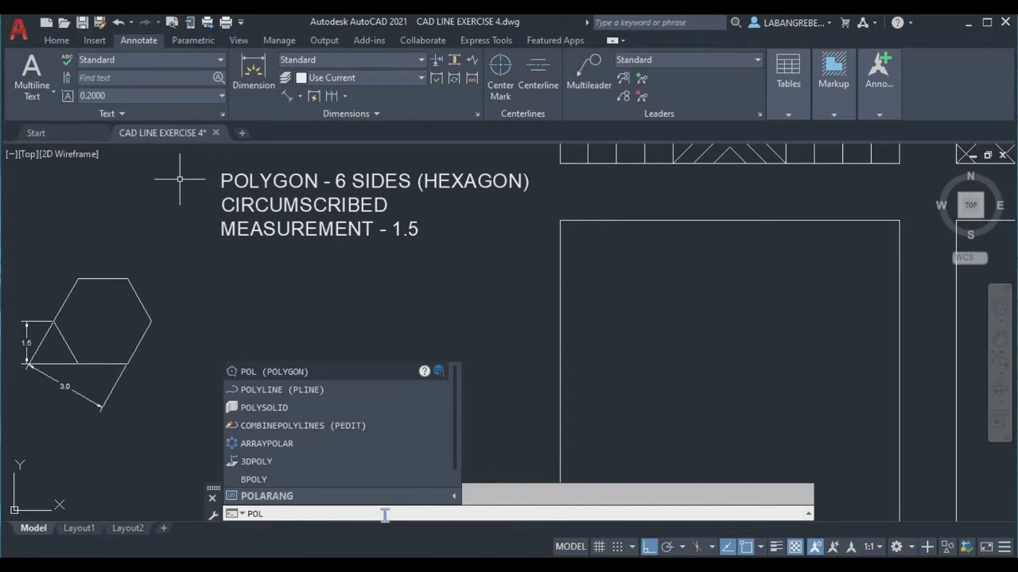
pyautogui.press('Return')
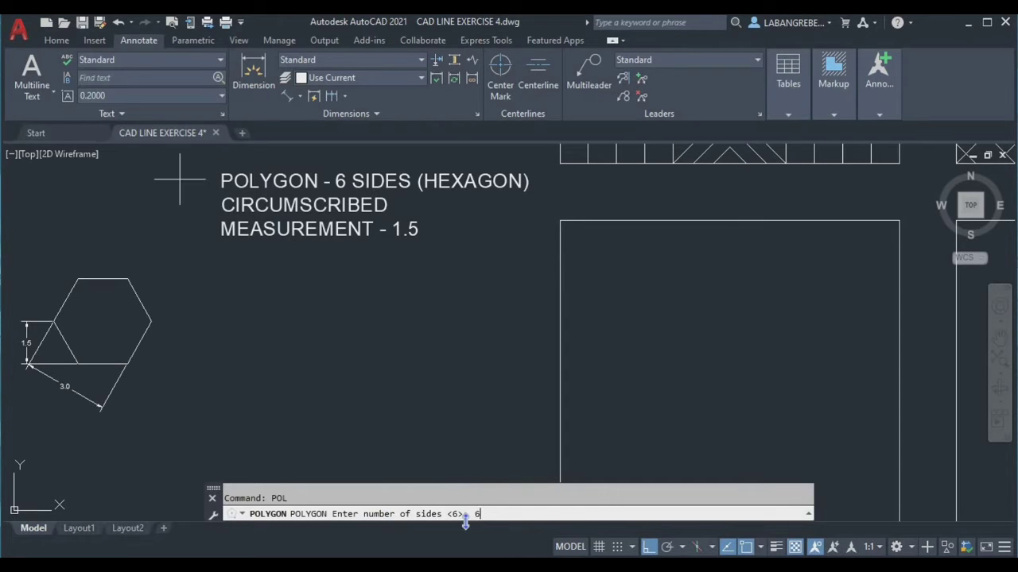
pyautogui.press('Return')
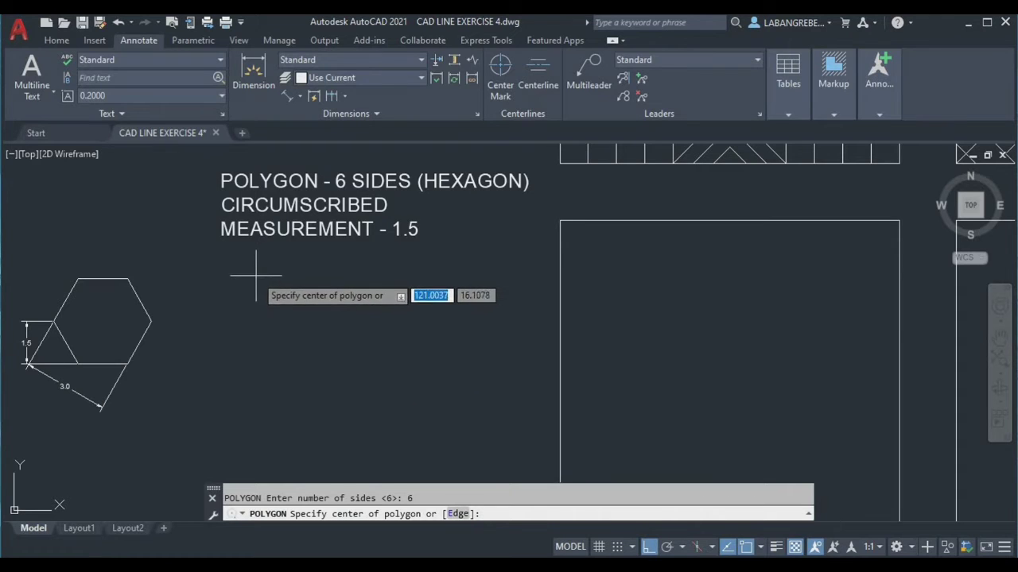
pyautogui.click(279, 306)
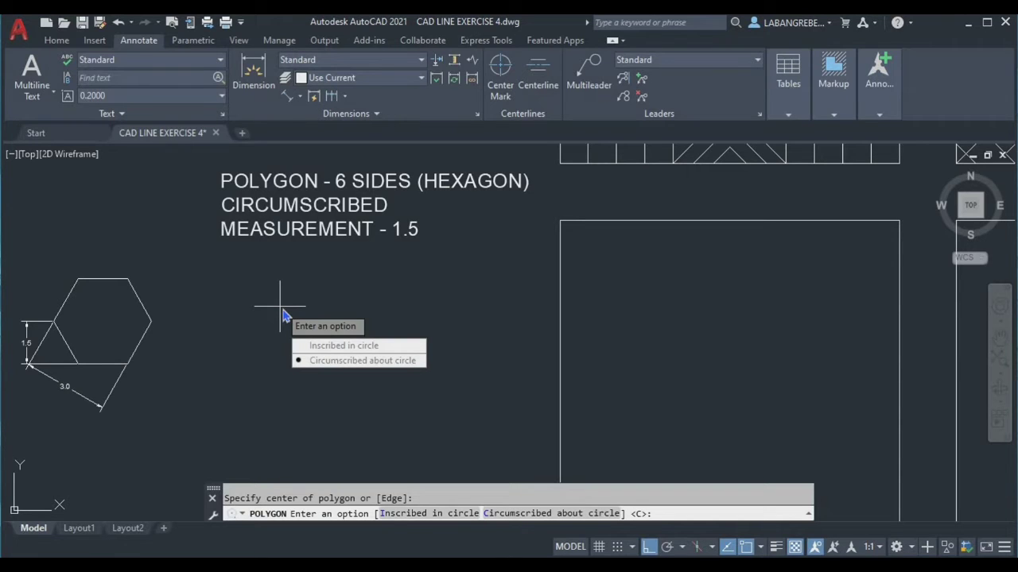
pyautogui.click(332, 362)
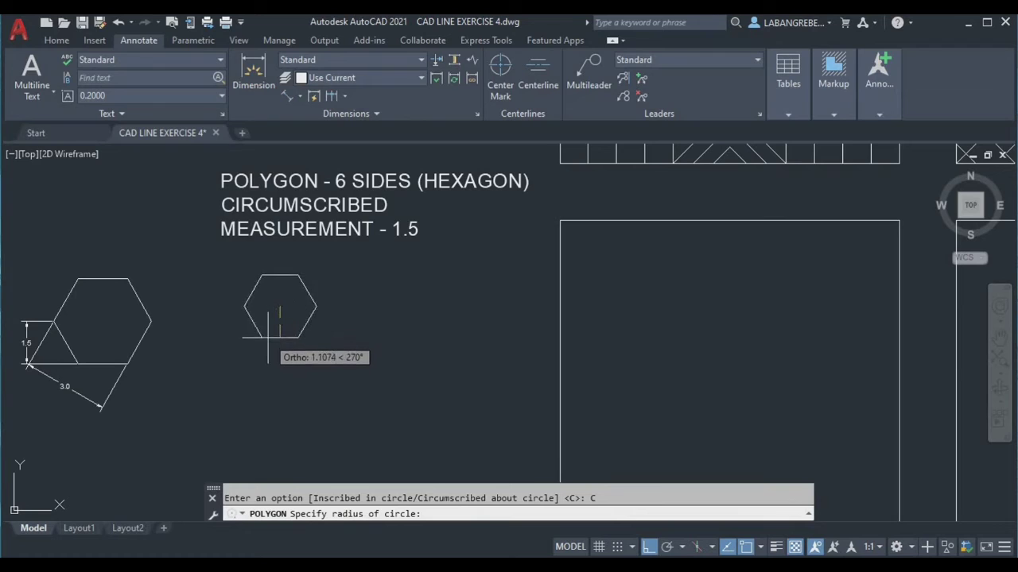
pyautogui.write('1.')
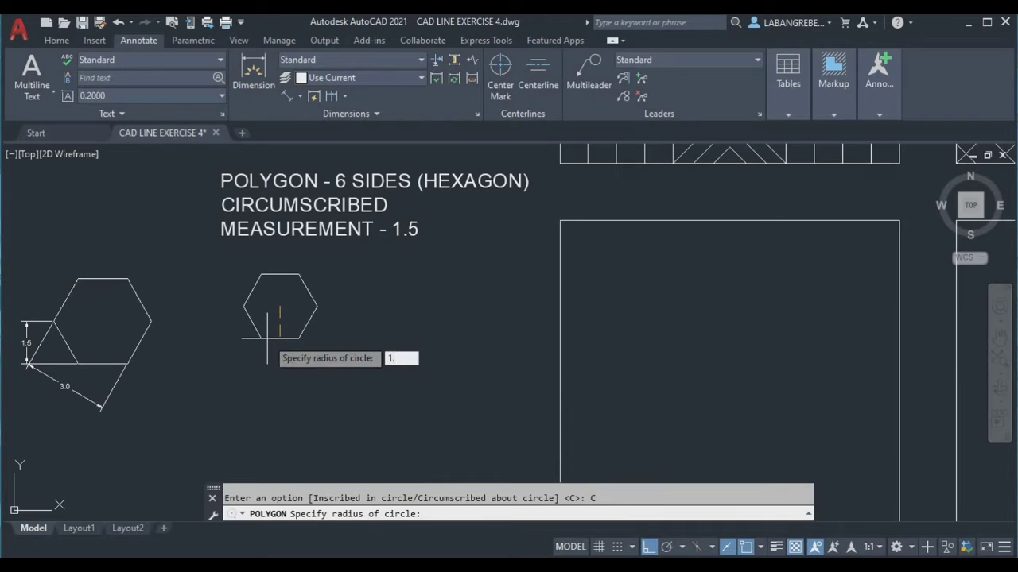
pyautogui.write('5')
pyautogui.press('Return')
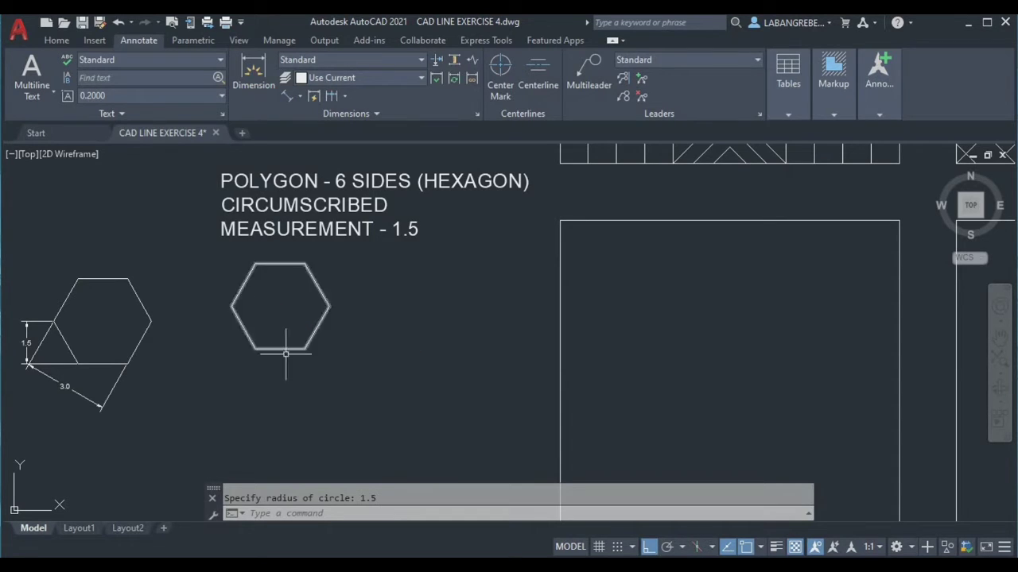
pyautogui.click(285, 96)
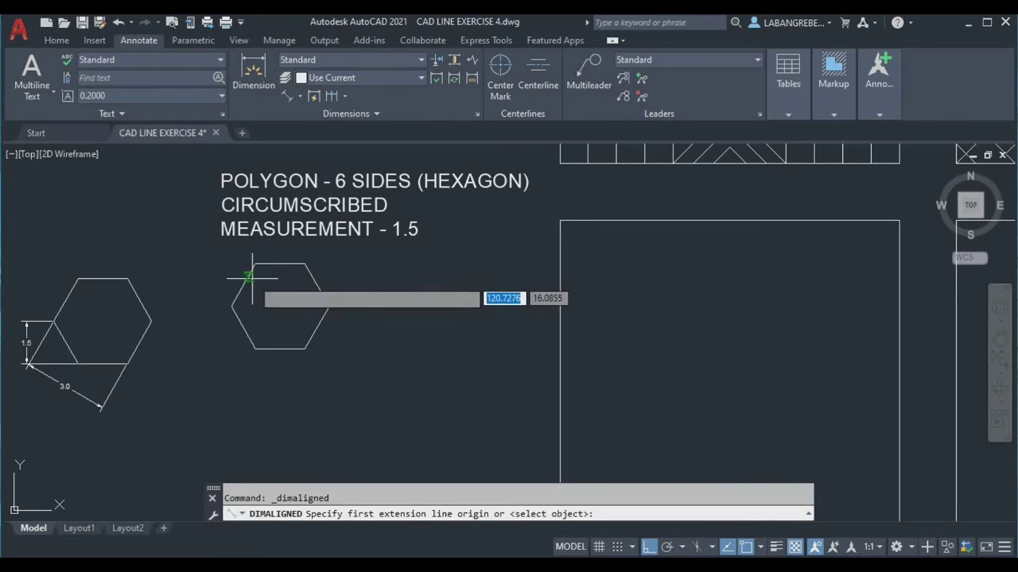
pyautogui.click(231, 306)
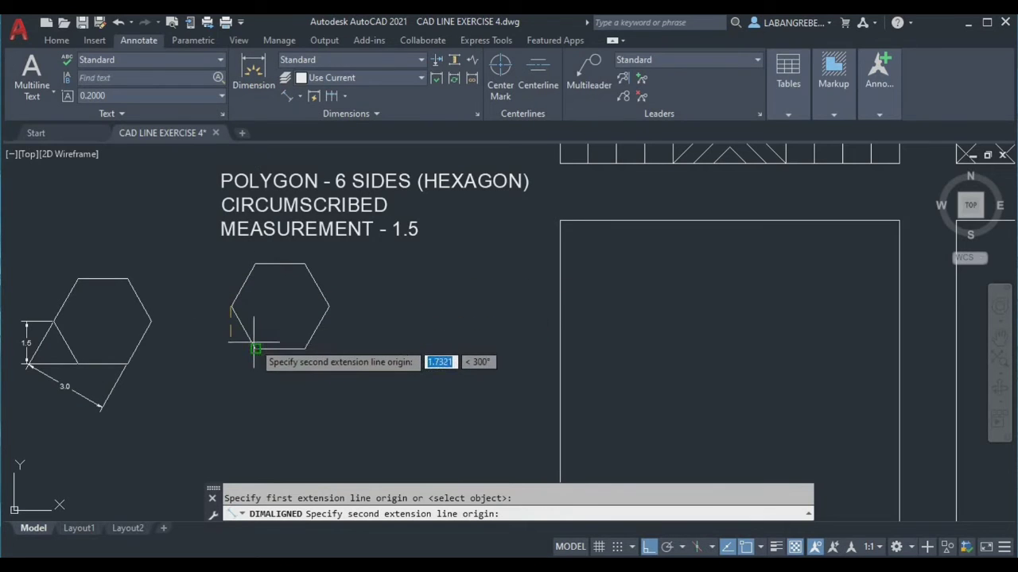
pyautogui.click(253, 343)
pyautogui.press('Escape')
# Step: Dimension the new hexagon's half height beside its left corner and the aligned distance from its left to lower-right corner
pyautogui.click(254, 79)
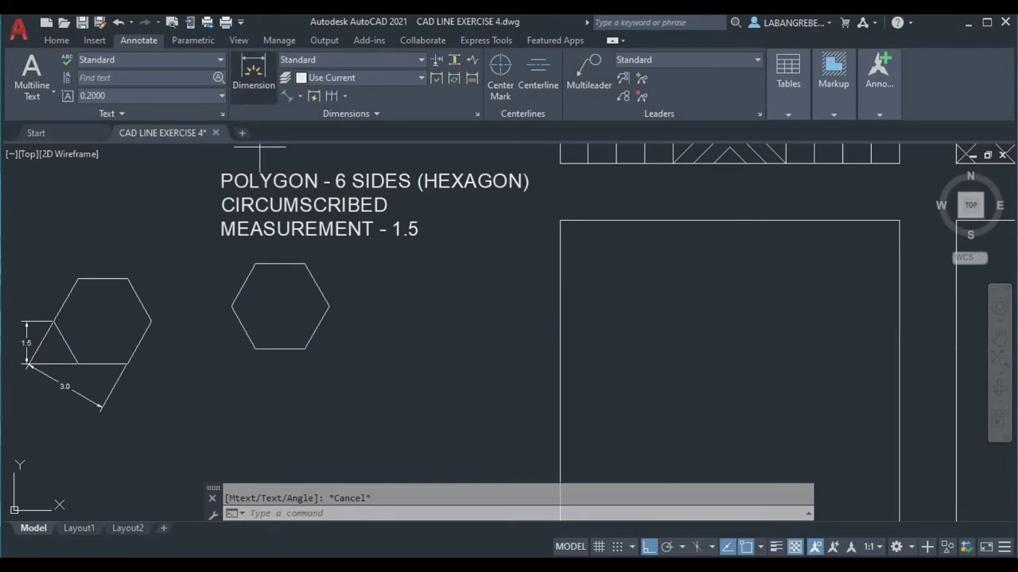
pyautogui.click(230, 305)
pyautogui.click(236, 347)
pyautogui.click(216, 328)
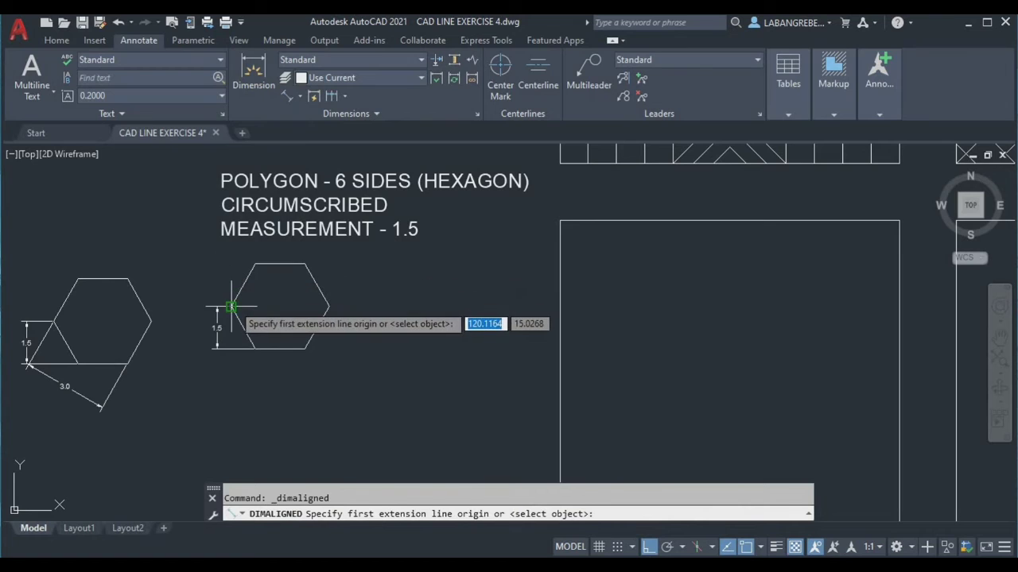
pyautogui.click(231, 306)
pyautogui.click(305, 348)
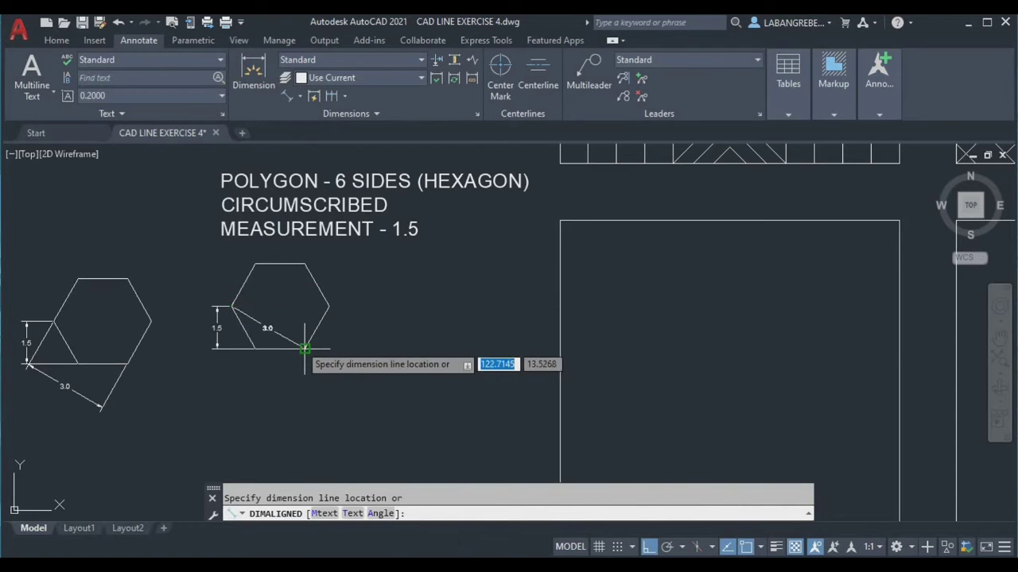
pyautogui.click(245, 366)
pyautogui.scroll(2, 244, 378)
pyautogui.press('Escape')
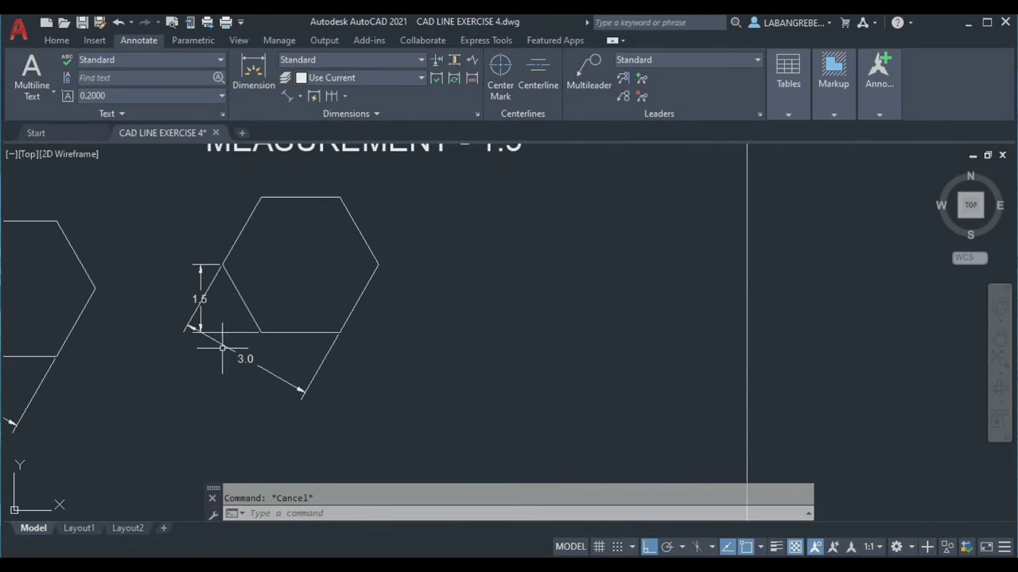
# Step: Delete both dimensions from the new hexagon
pyautogui.click(222, 347)
pyautogui.press('Delete')
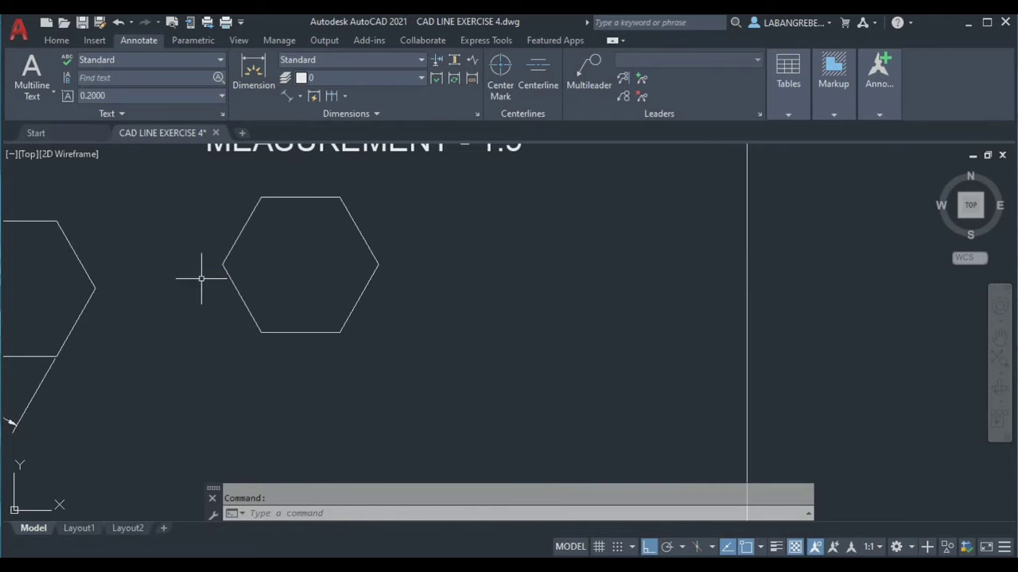
# Step: Copy the hexagon from its upper-left corner to its right corner so the two share an edge
pyautogui.click(385, 345)
pyautogui.click(313, 301)
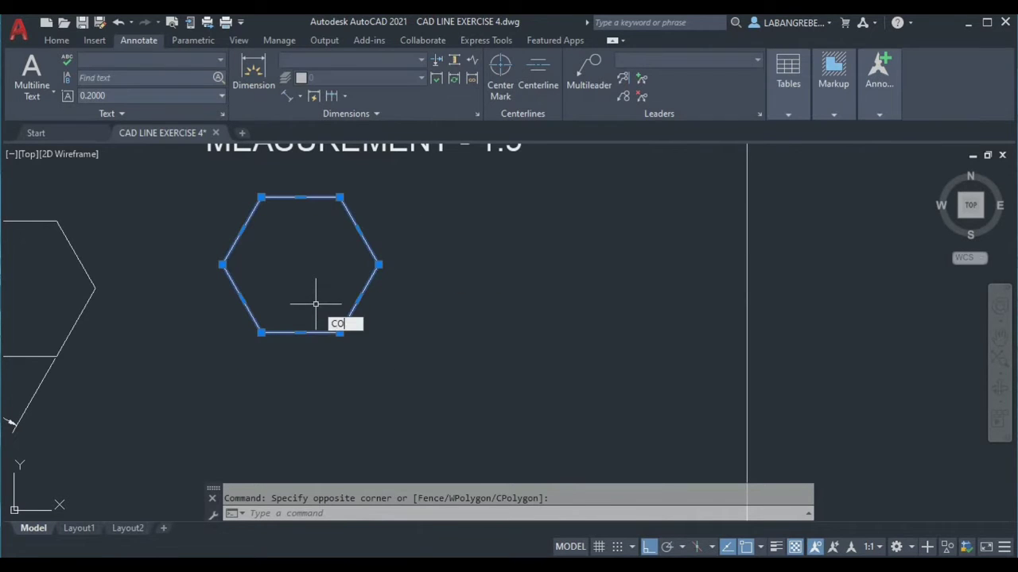
pyautogui.press('Return')
pyautogui.click(261, 197)
pyautogui.click(379, 265)
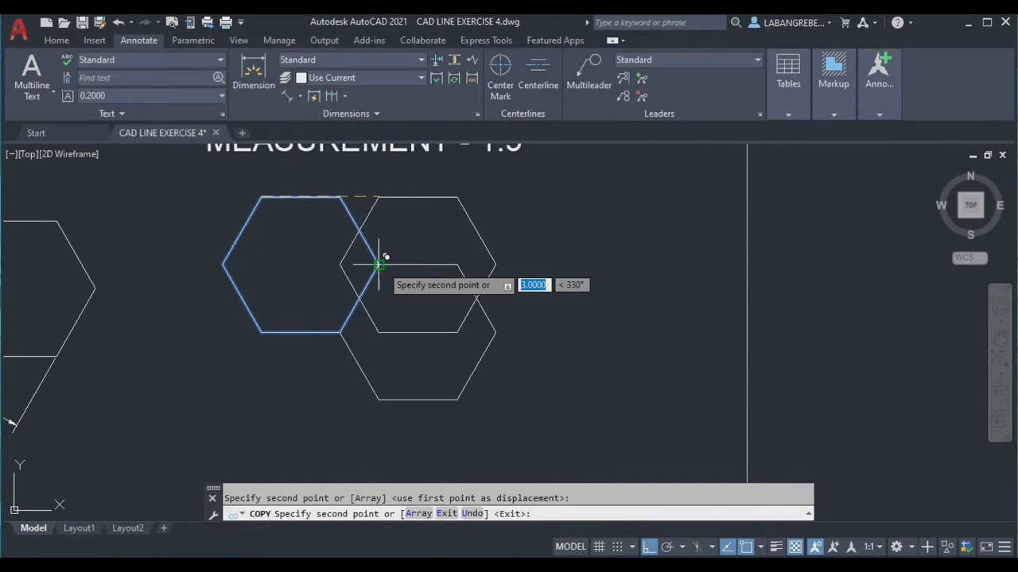
pyautogui.press('Escape')
# Step: Copy the second hexagon three times from its left corner to successive free corners, extending the zigzag row to five edge-sharing hexagons
pyautogui.click(419, 402)
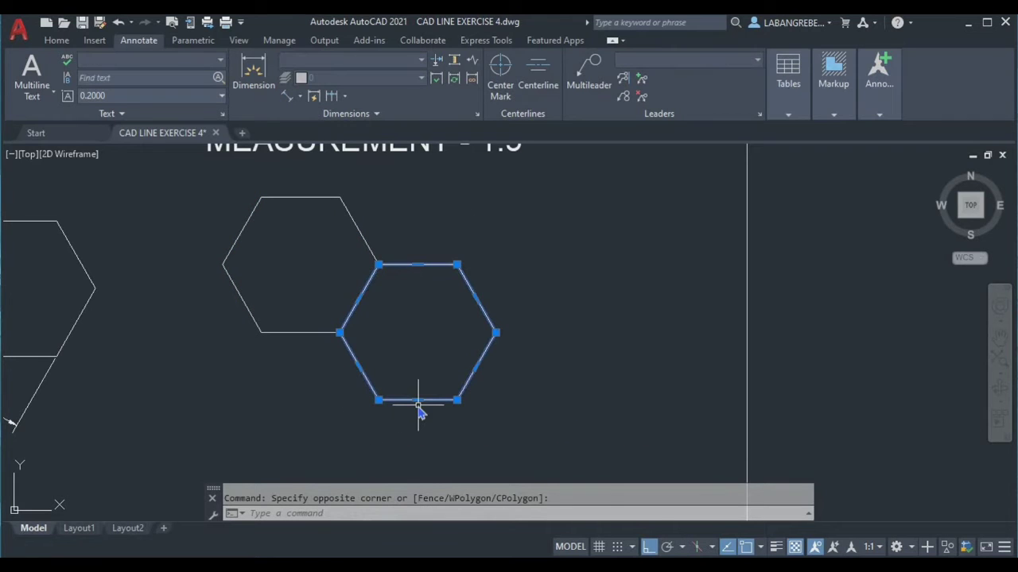
pyautogui.write('CO')
pyautogui.press('Return')
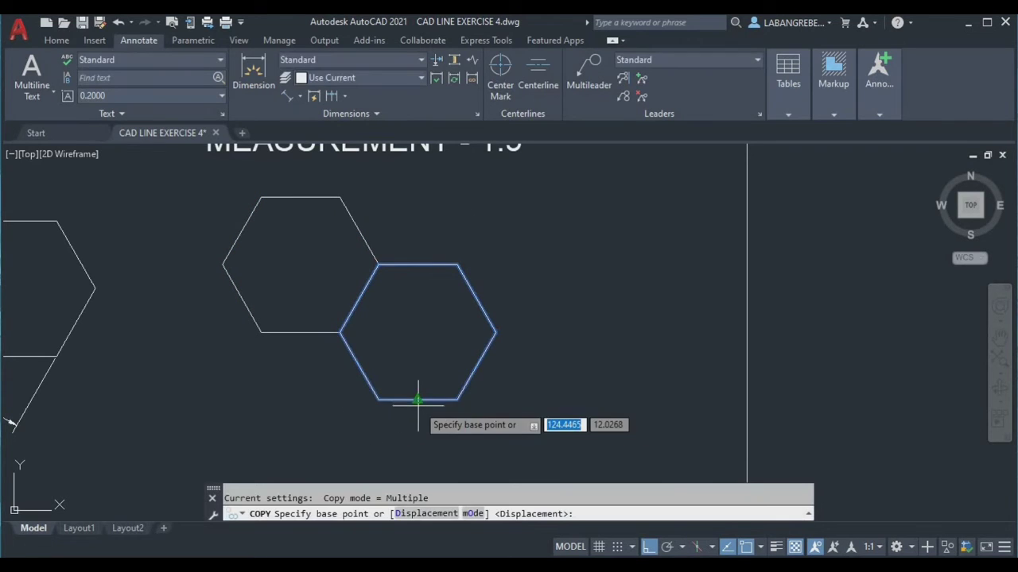
pyautogui.click(341, 332)
pyautogui.click(457, 264)
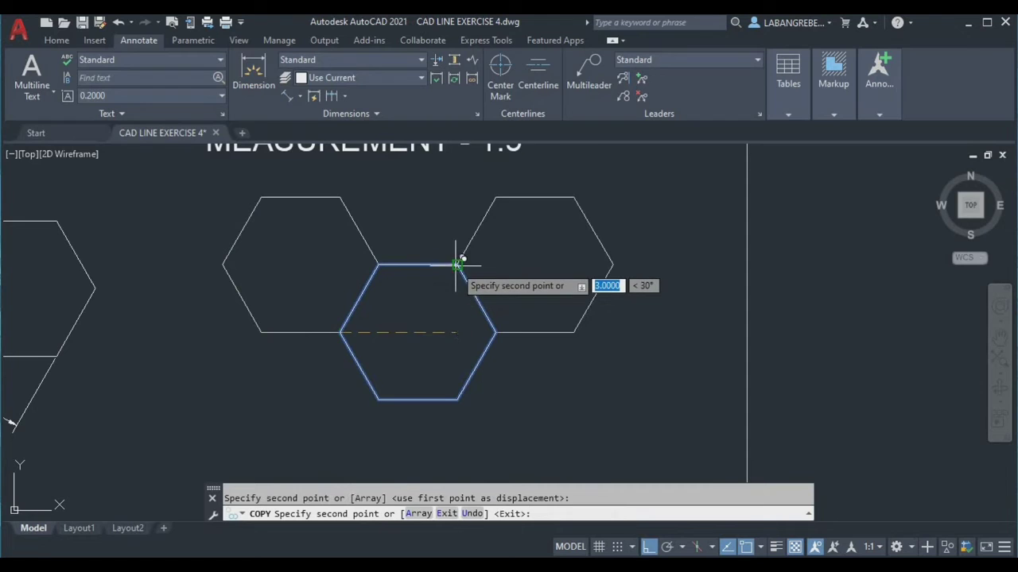
pyautogui.click(613, 264)
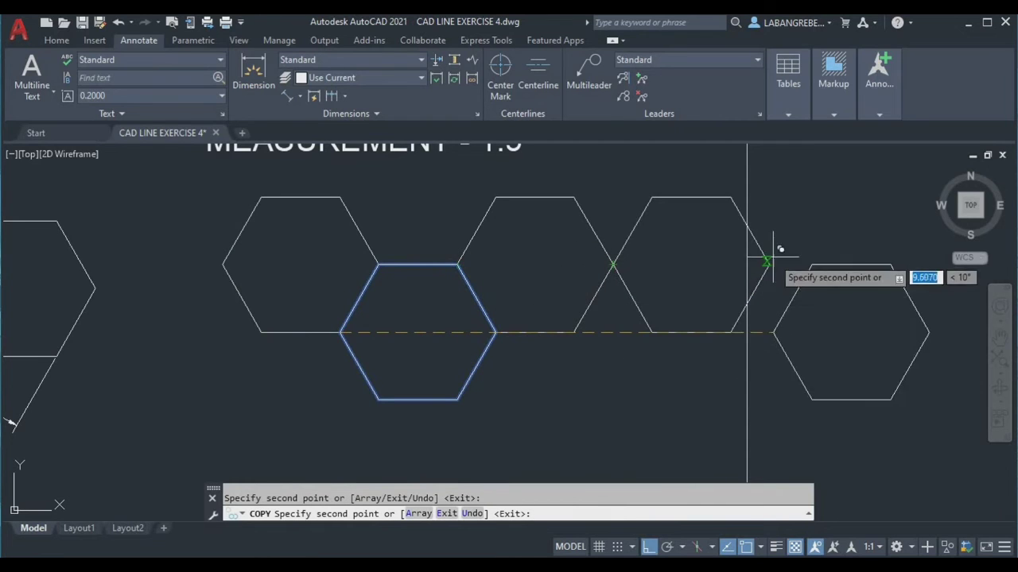
pyautogui.hotkey('ctrl', 'z')
pyautogui.click(574, 332)
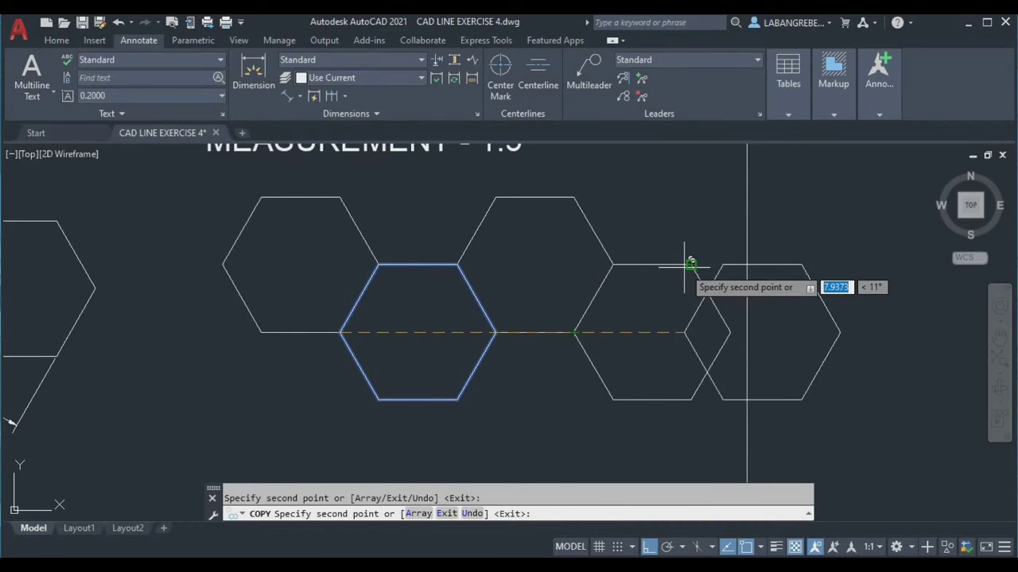
pyautogui.click(690, 263)
pyautogui.press('Escape')
pyautogui.scroll(-2, 636, 302)
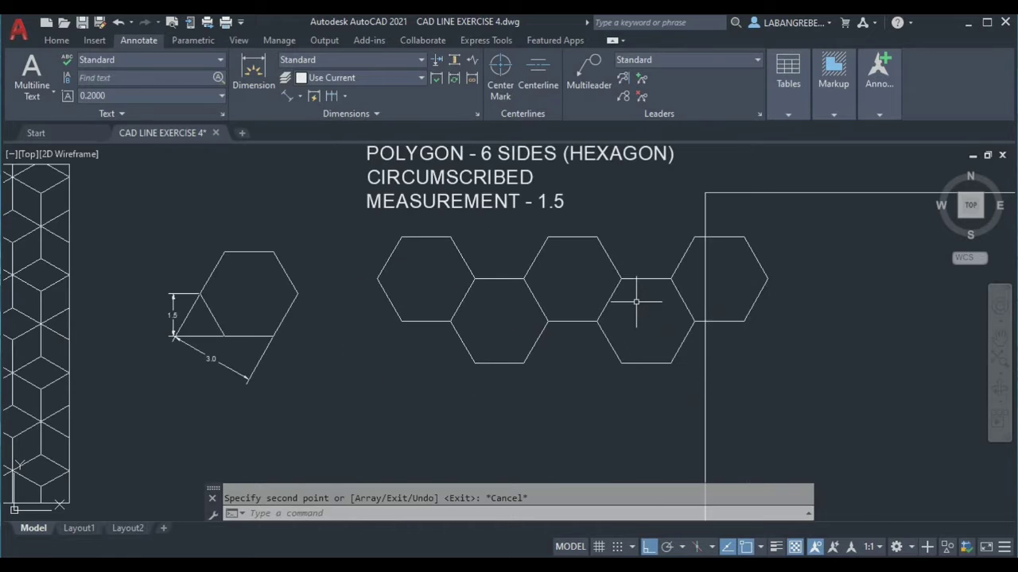
# Step: Move the row of five hexagons horizontally to the left so it clears the empty square frame
pyautogui.click(685, 354)
pyautogui.click(459, 279)
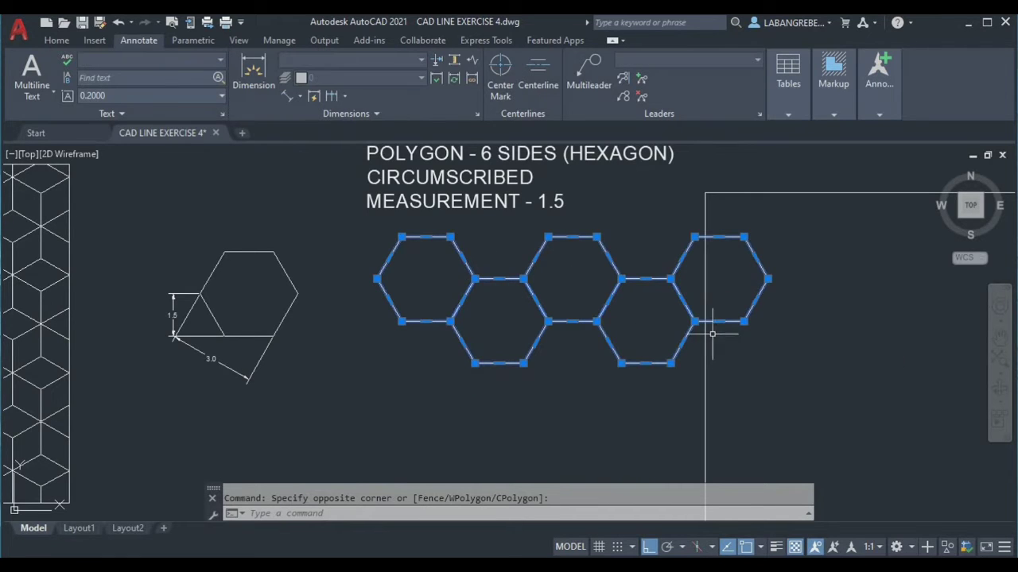
pyautogui.press('Return')
pyautogui.click(646, 364)
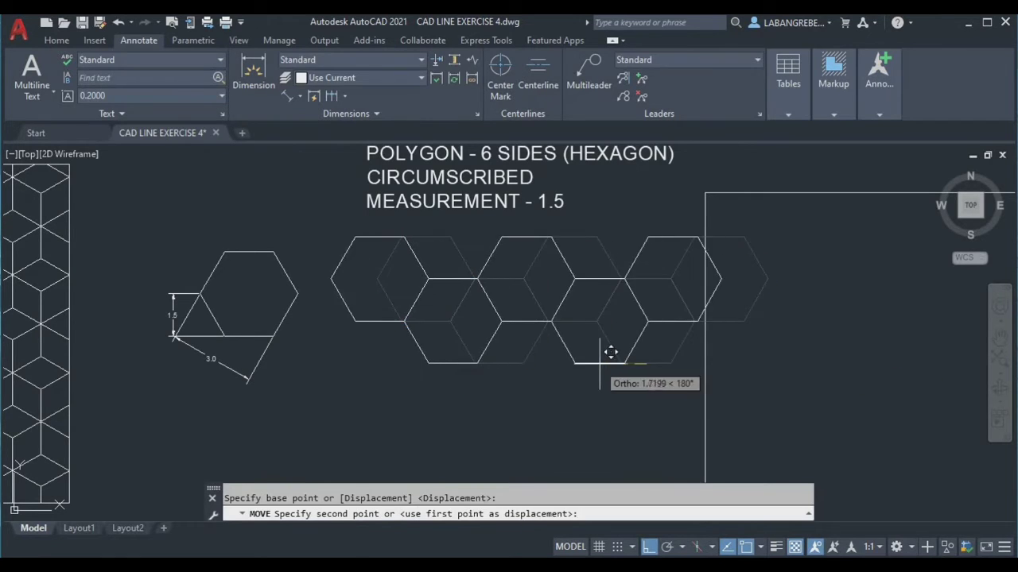
pyautogui.press('Escape')
# Step: Copy the five-hexagon row from its leftmost corner to the lower-left corner of the empty square frame
pyautogui.click(630, 404)
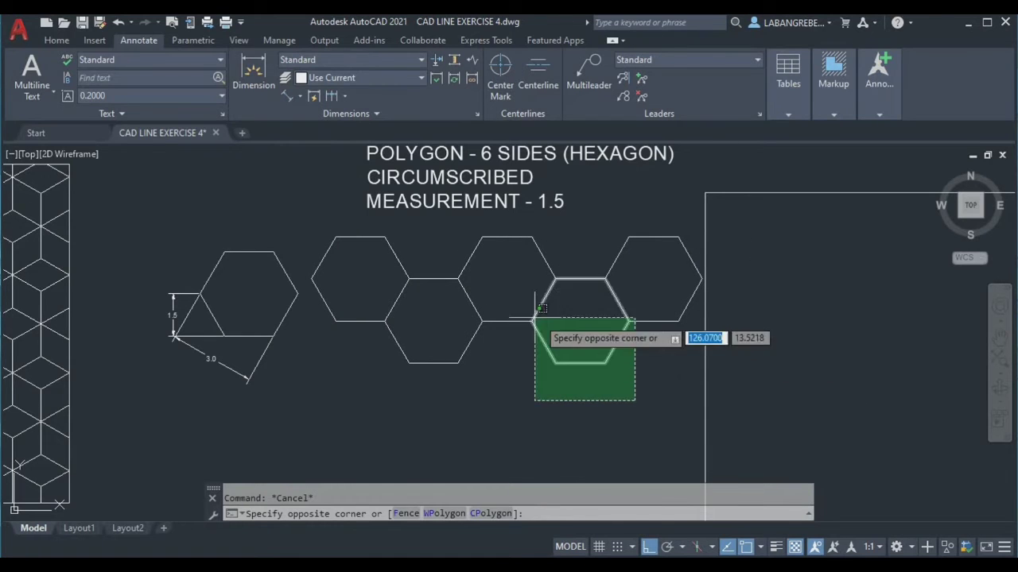
pyautogui.write('co')
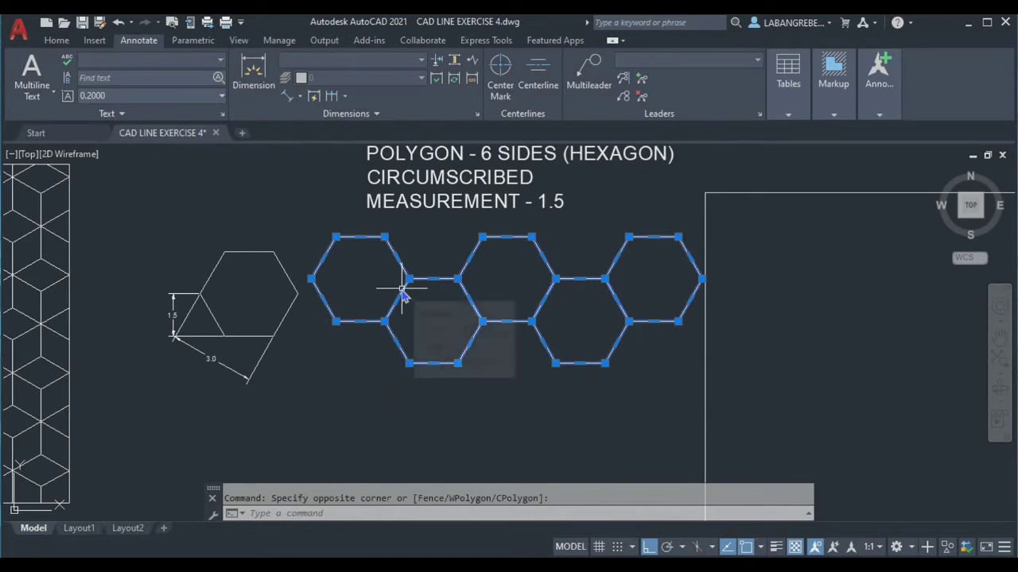
pyautogui.press('Return')
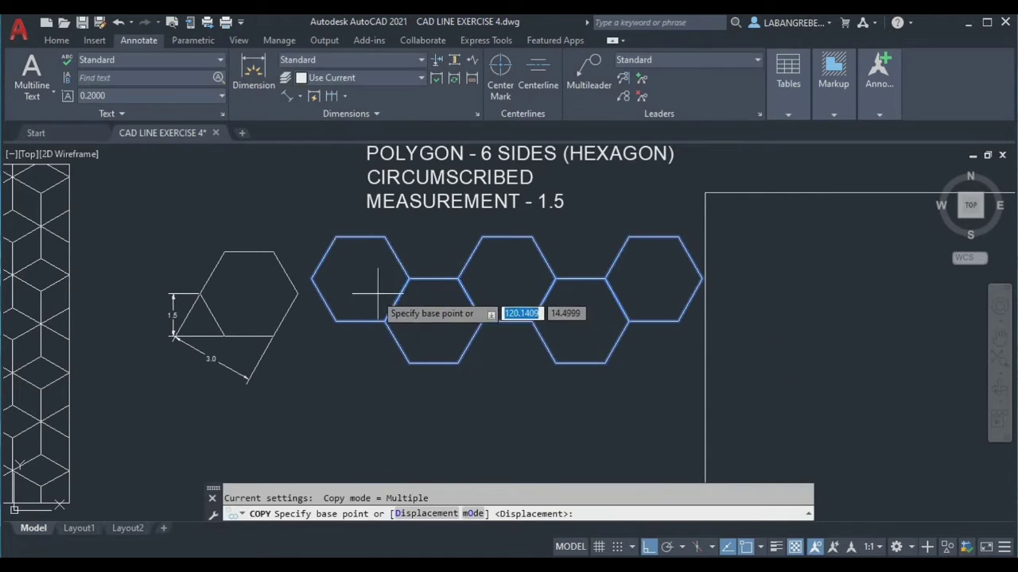
pyautogui.click(311, 279)
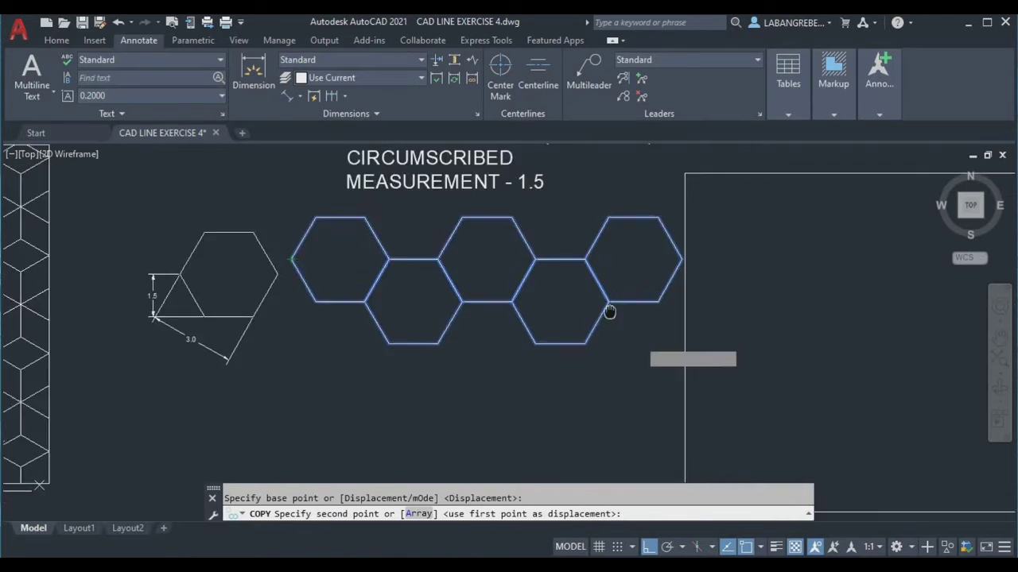
pyautogui.click(578, 341)
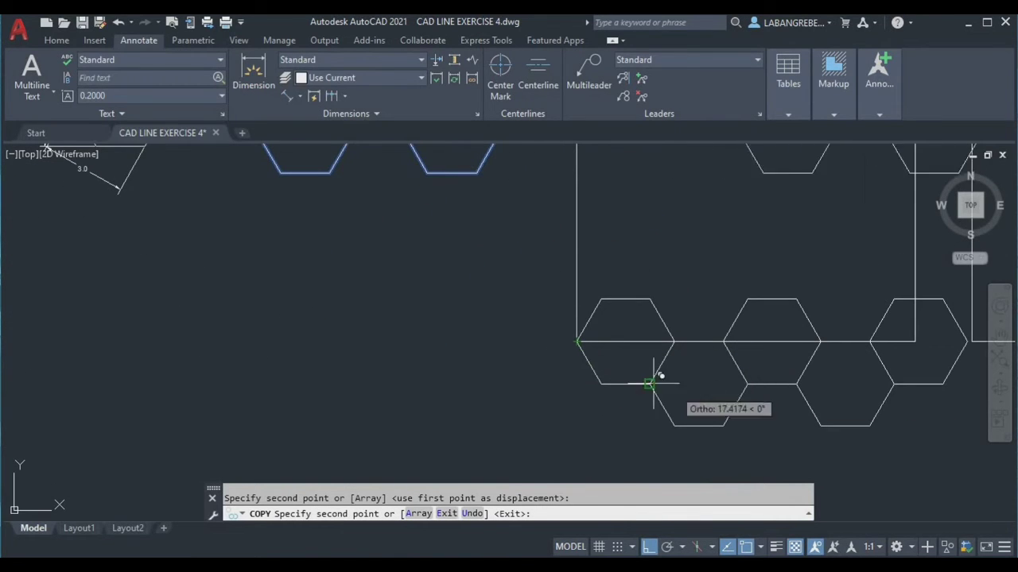
pyautogui.press('Escape')
# Step: Try to copy the frame's hexagon row from the second hexagon's lower-left corner to the first hexagon's upper-right corner
pyautogui.click(938, 454)
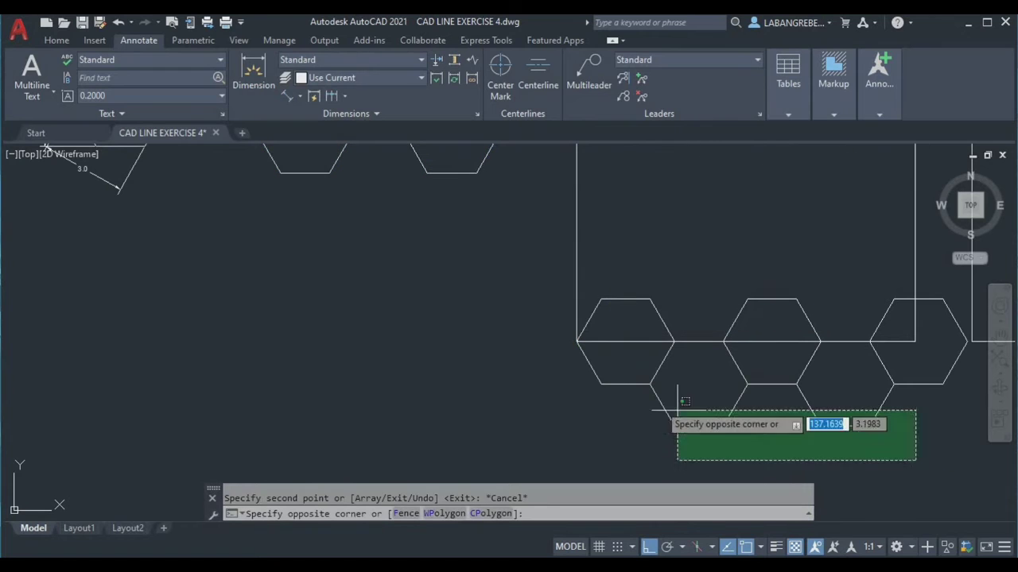
pyautogui.click(602, 382)
pyautogui.moveTo(837, 381); pyautogui.dragTo(742, 375, button='middle')
pyautogui.write('c')
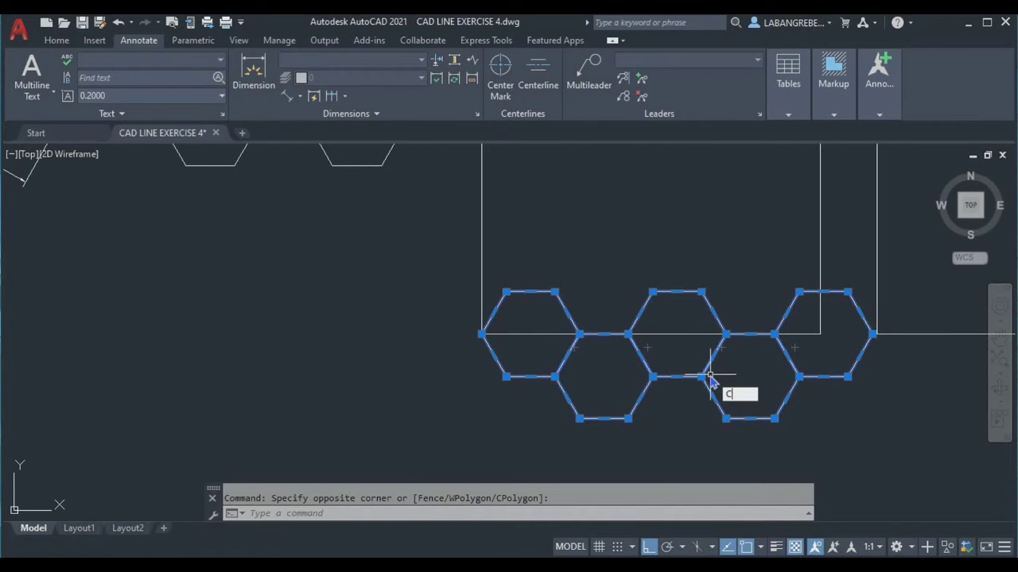
pyautogui.write('o')
pyautogui.press('Return')
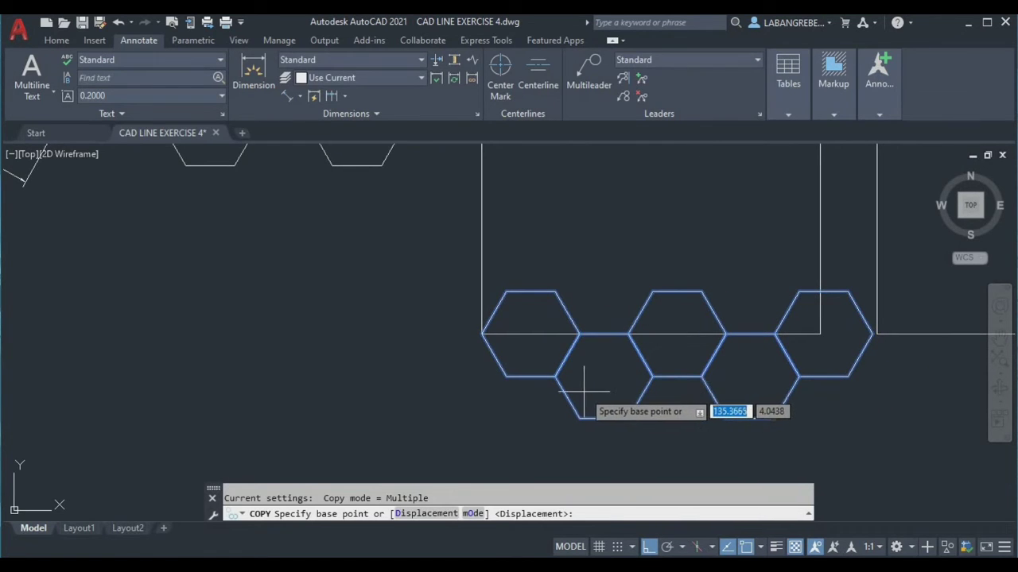
pyautogui.click(580, 418)
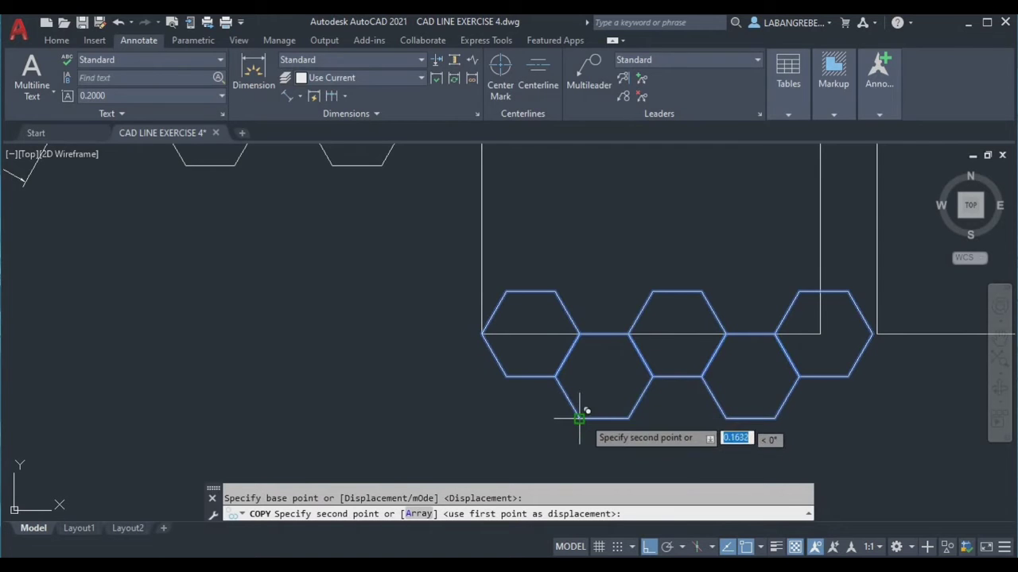
pyautogui.click(556, 291)
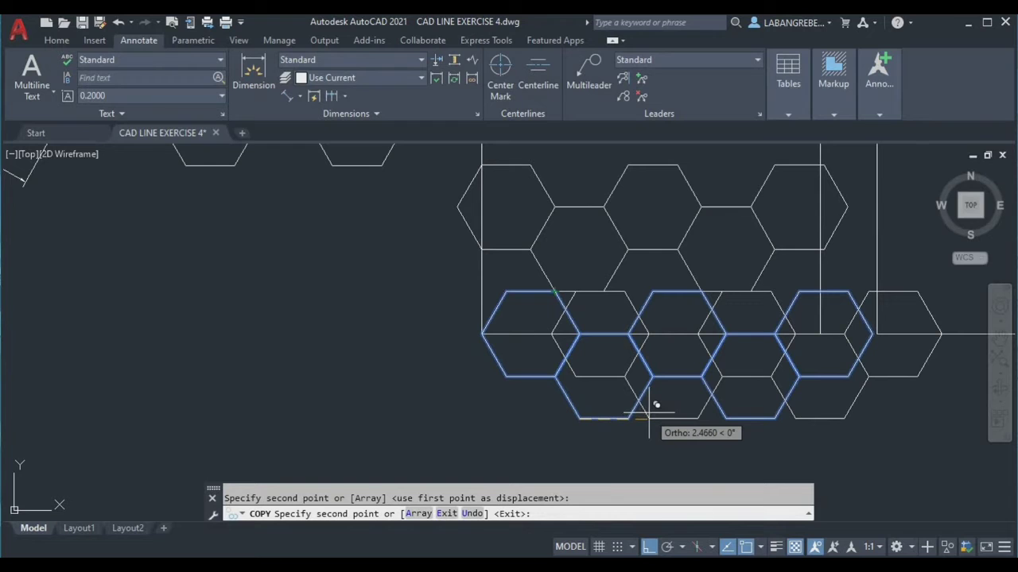
pyautogui.hotkey('ctrl', 'z')
pyautogui.press('Escape')
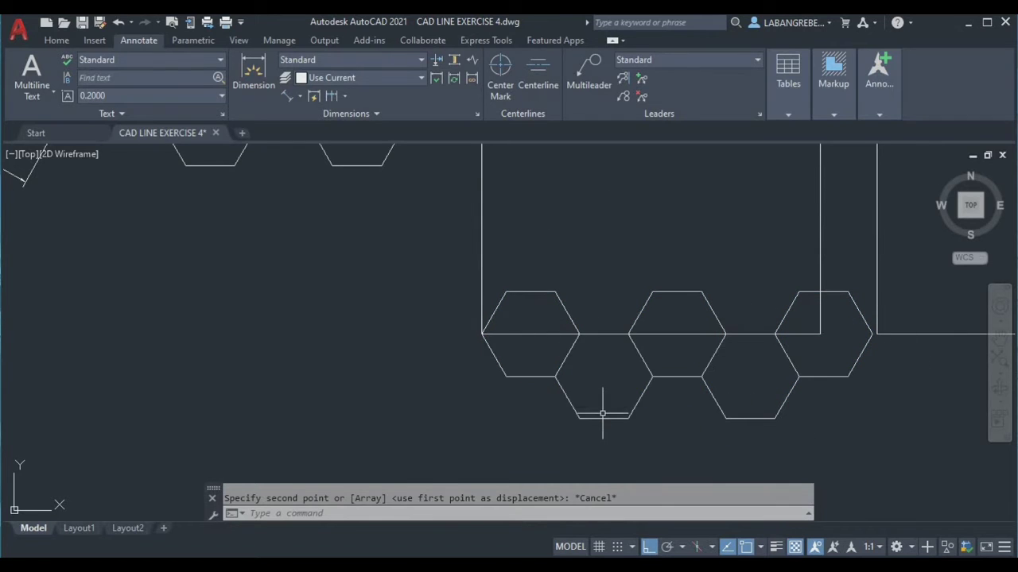
# Step: Copy the frame's hexagon row straight up 3 units, from the first hexagon's lower-left corner to its upper-left corner
pyautogui.click(764, 434)
pyautogui.click(561, 370)
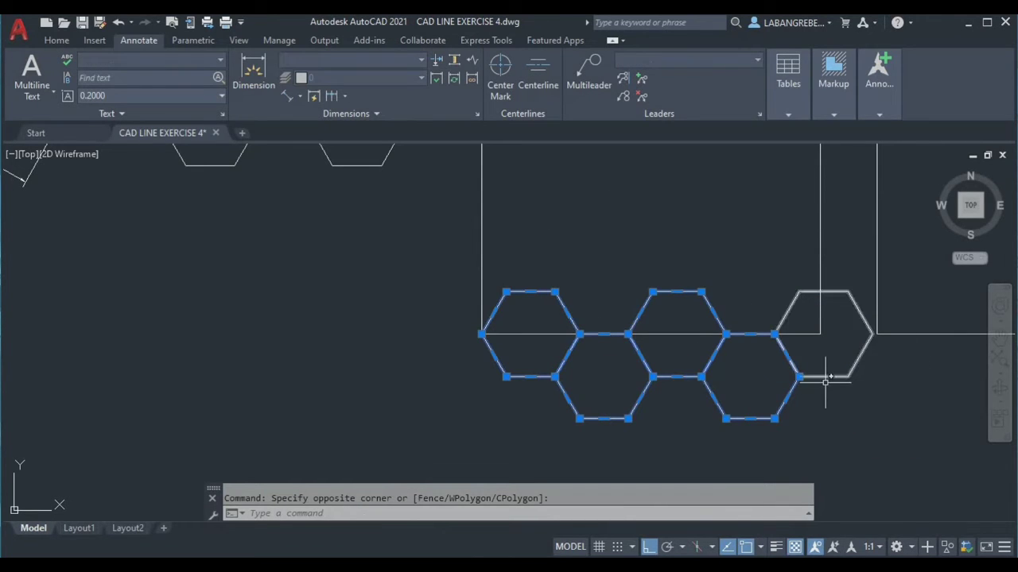
pyautogui.click(827, 382)
pyautogui.write('c')
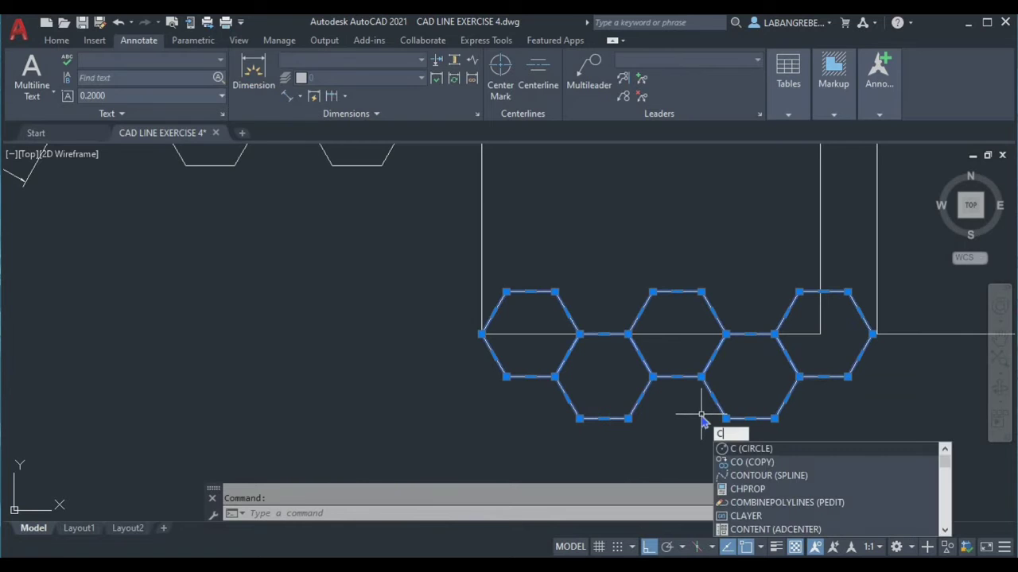
pyautogui.write('o')
pyautogui.press('Return')
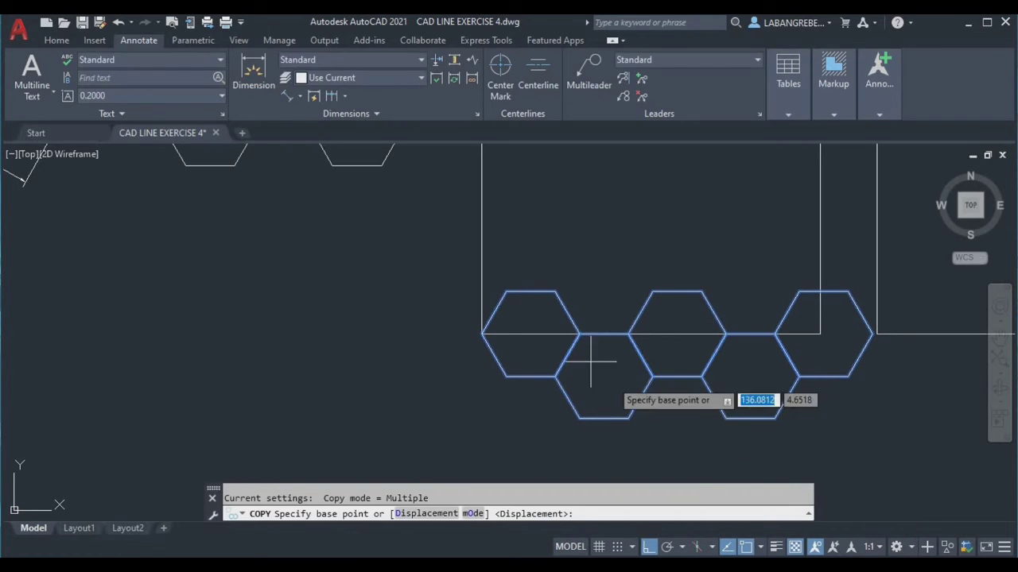
pyautogui.click(511, 378)
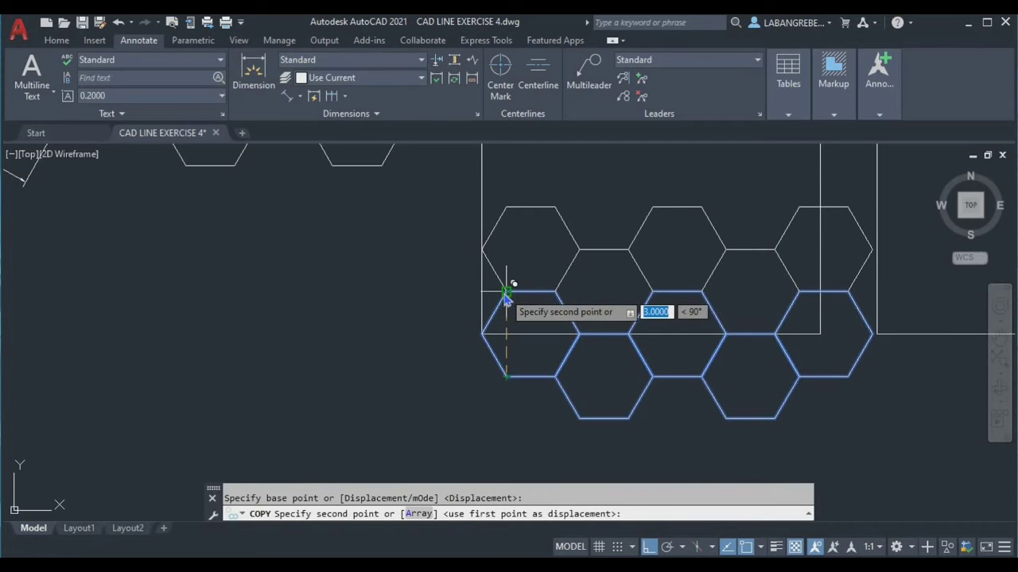
pyautogui.click(506, 294)
pyautogui.rightClick(506, 295)
pyautogui.click(513, 302)
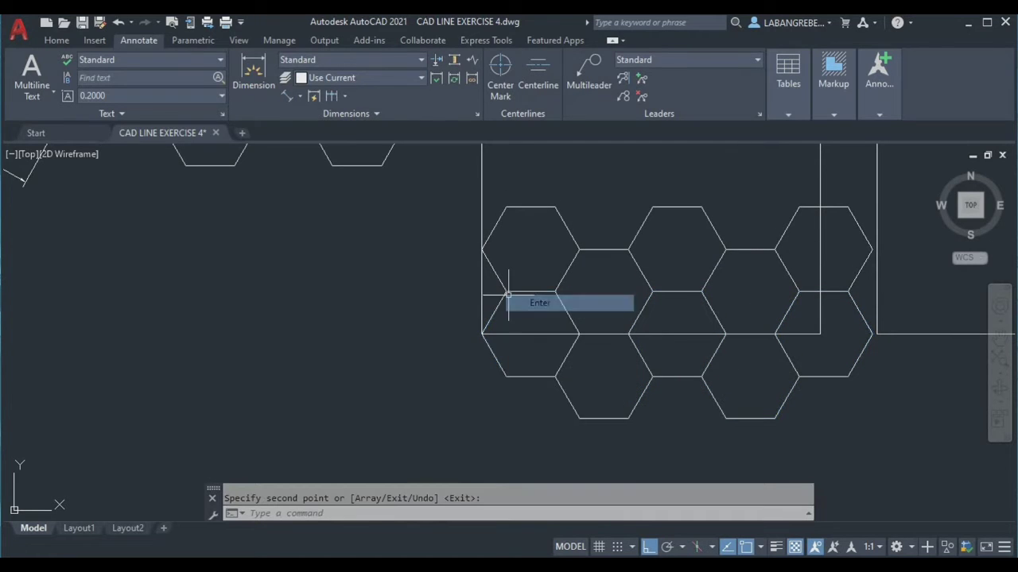
# Step: Copy the bottom hexagon row from its lower-left corner to three successive positions above, stacking rows until the honeycomb covers the frame's height
pyautogui.click(793, 422)
pyautogui.click(526, 353)
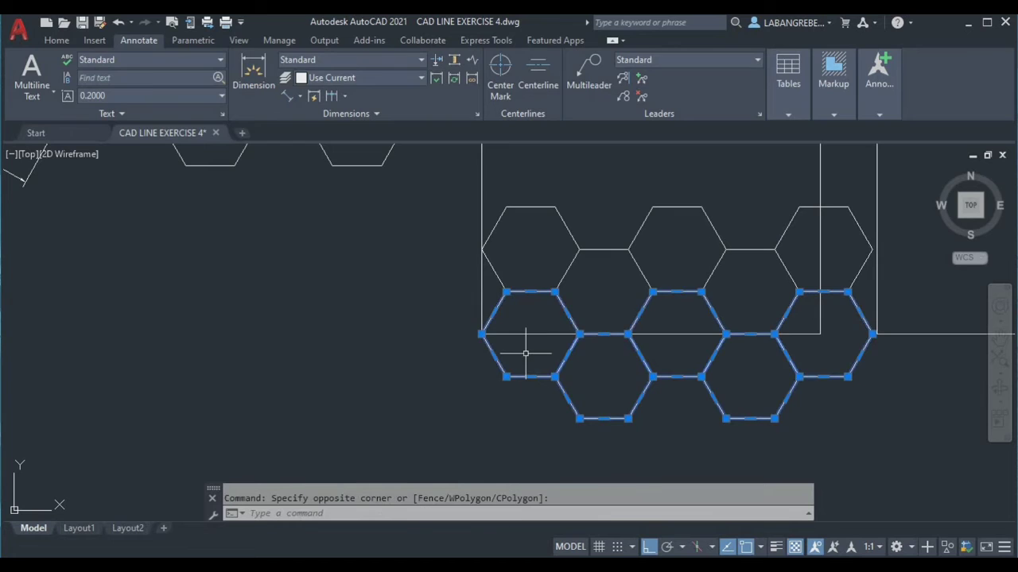
pyautogui.write('co')
pyautogui.press('Return')
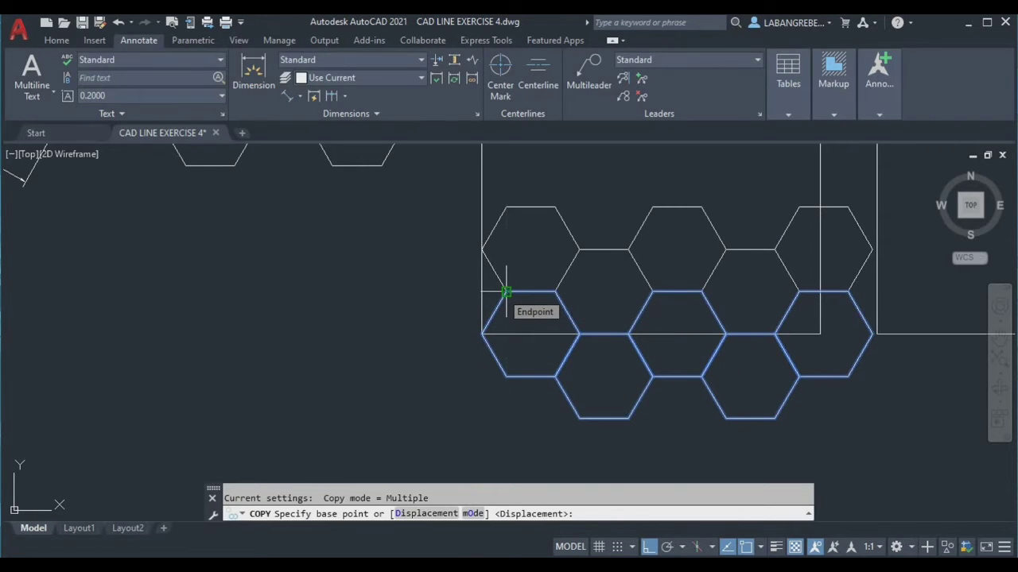
pyautogui.click(505, 375)
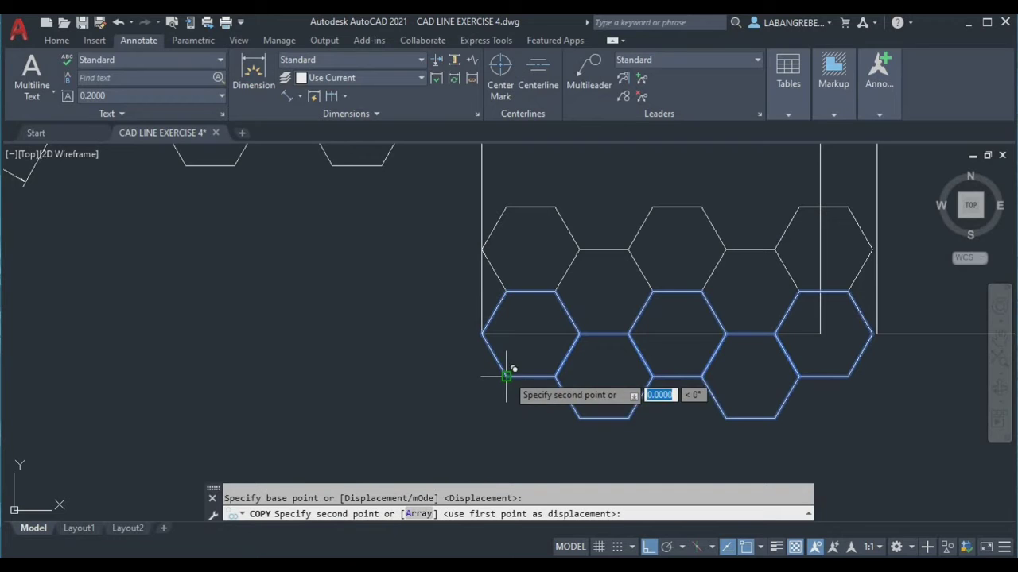
pyautogui.scroll(-2, 506, 213)
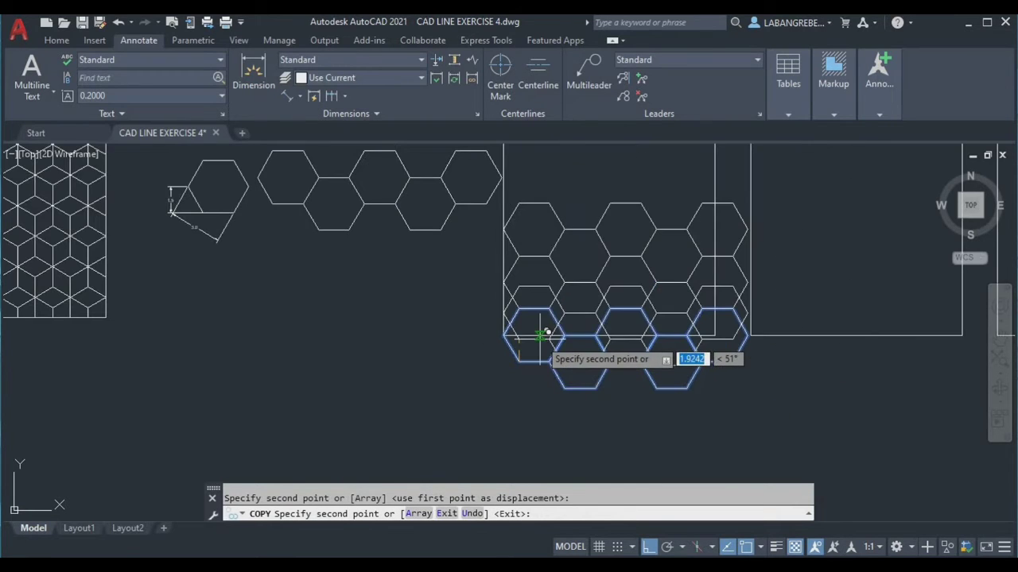
pyautogui.click(518, 204)
pyautogui.moveTo(571, 188); pyautogui.dragTo(553, 271, button='middle')
pyautogui.press('Escape')
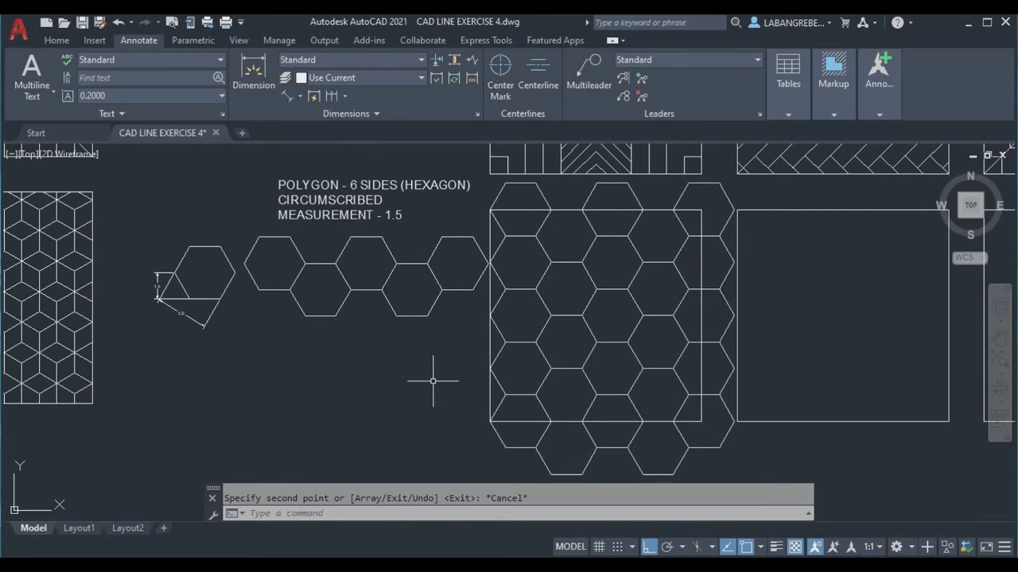
# Step: Delete the leftover hexagon row, the construction hexagon and its dimensions below the polygon text note
pyautogui.click(474, 297)
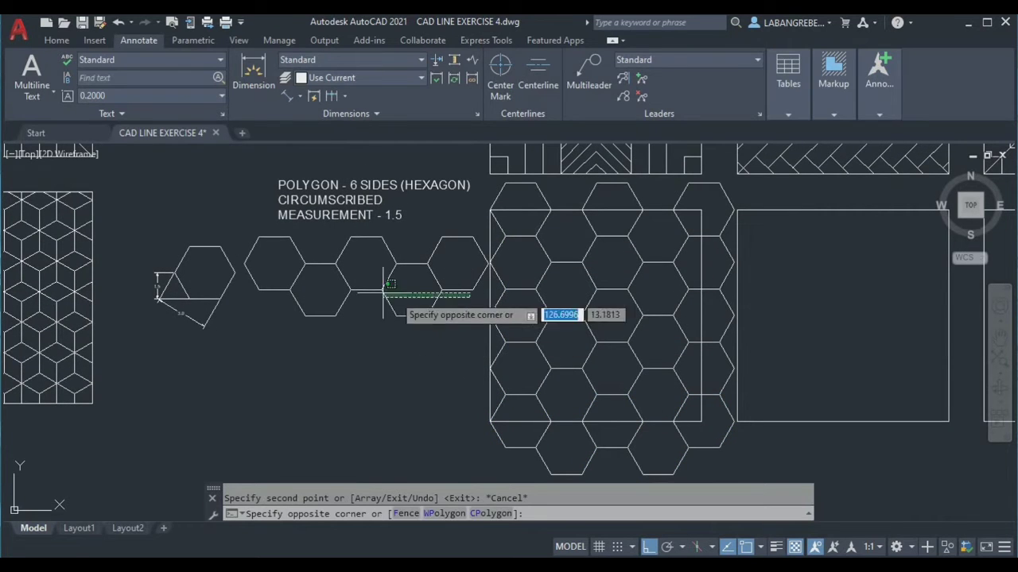
pyautogui.click(148, 295)
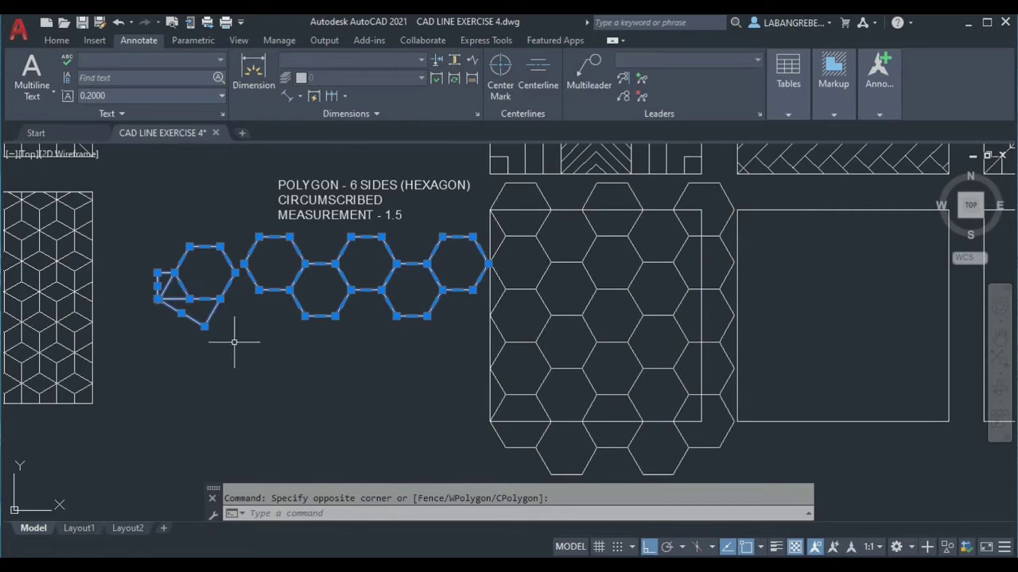
pyautogui.press('Delete')
pyautogui.click(266, 340)
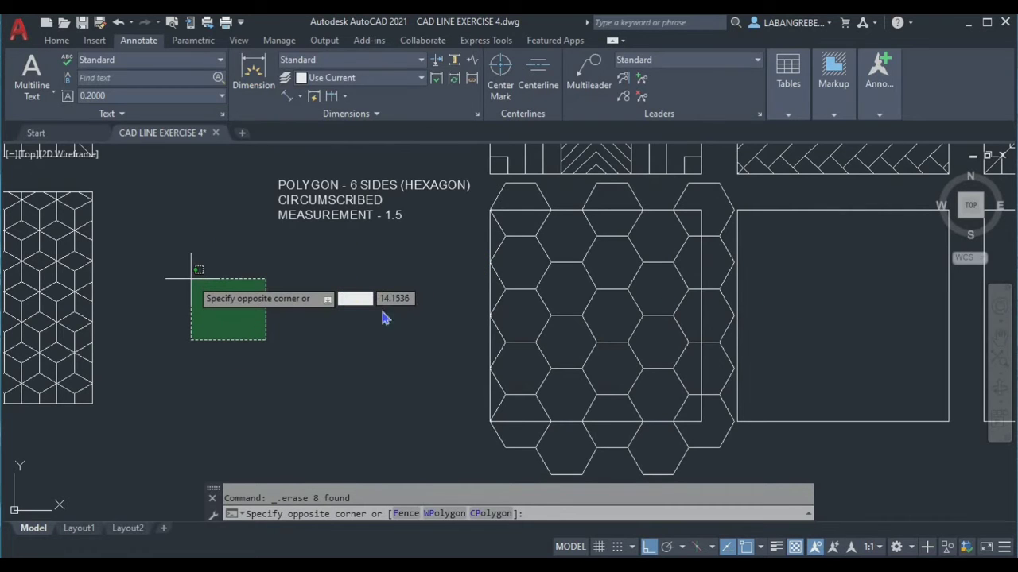
pyautogui.press('Escape')
# Step: Explode the hexagons that cross or border the frame's bottom, right and top edges
pyautogui.moveTo(552, 316)
pyautogui.mouseDown(button='middle')
pyautogui.moveTo(564, 282)
pyautogui.moveTo(583, 363)
pyautogui.mouseUp(button='middle')
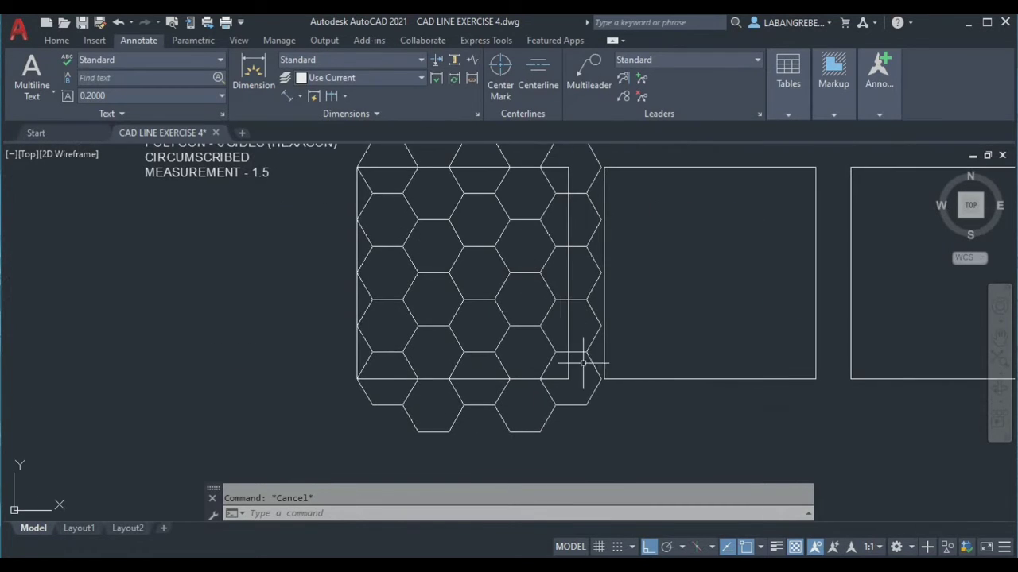
pyautogui.click(592, 401)
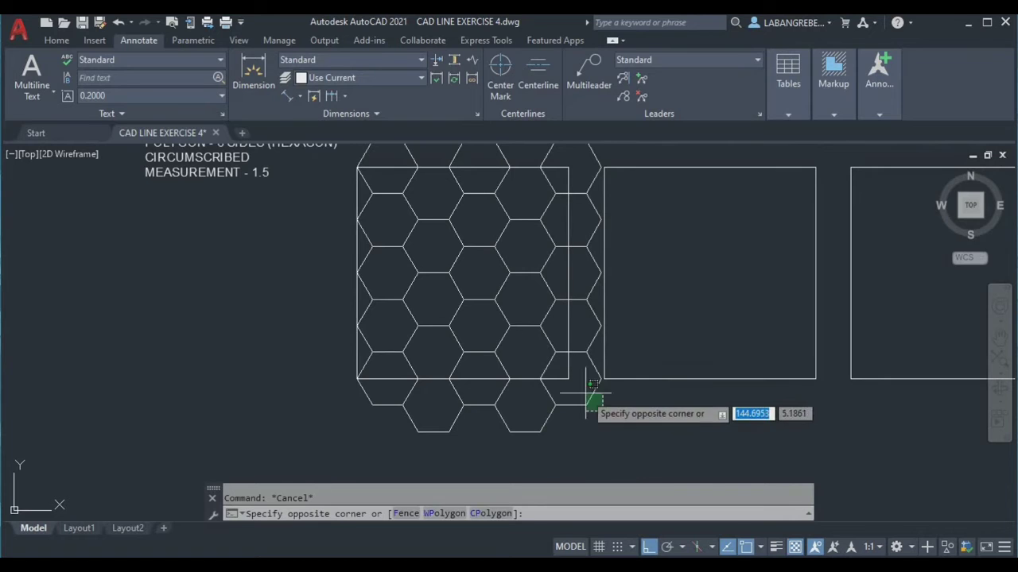
pyautogui.click(356, 413)
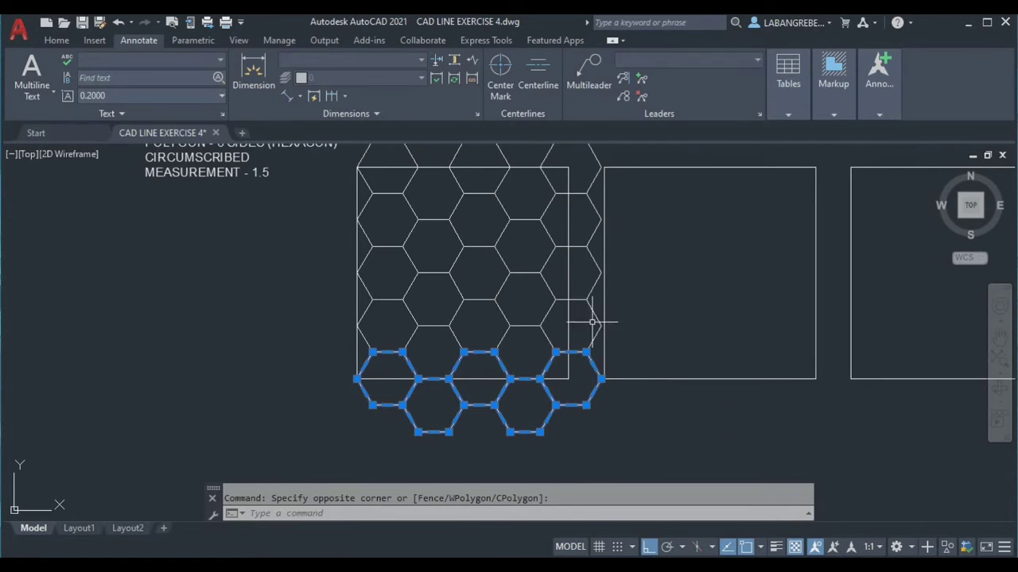
pyautogui.click(592, 322)
pyautogui.click(574, 184)
pyautogui.moveTo(574, 184); pyautogui.dragTo(579, 237, button='middle')
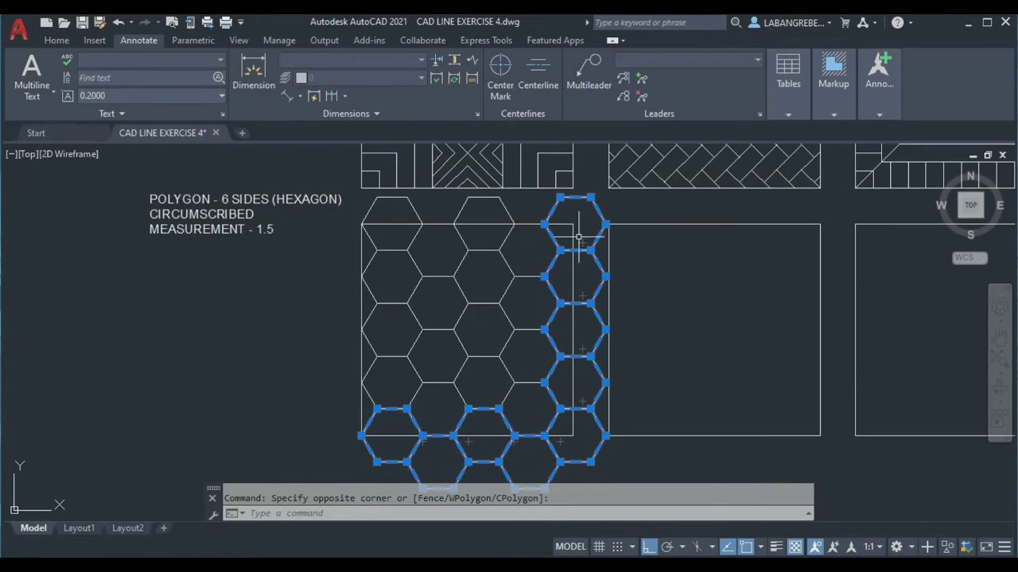
pyautogui.click(576, 213)
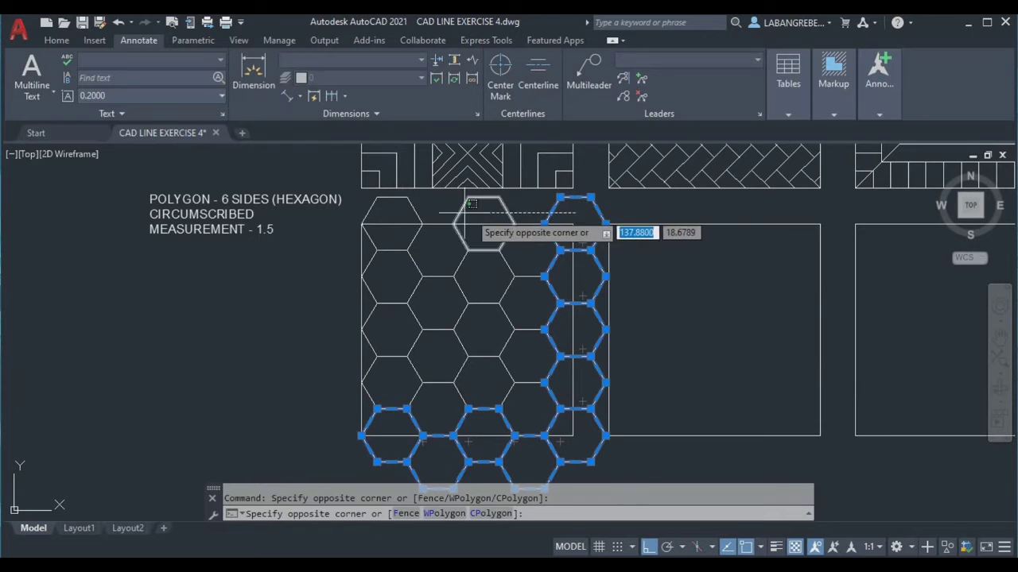
pyautogui.click(385, 216)
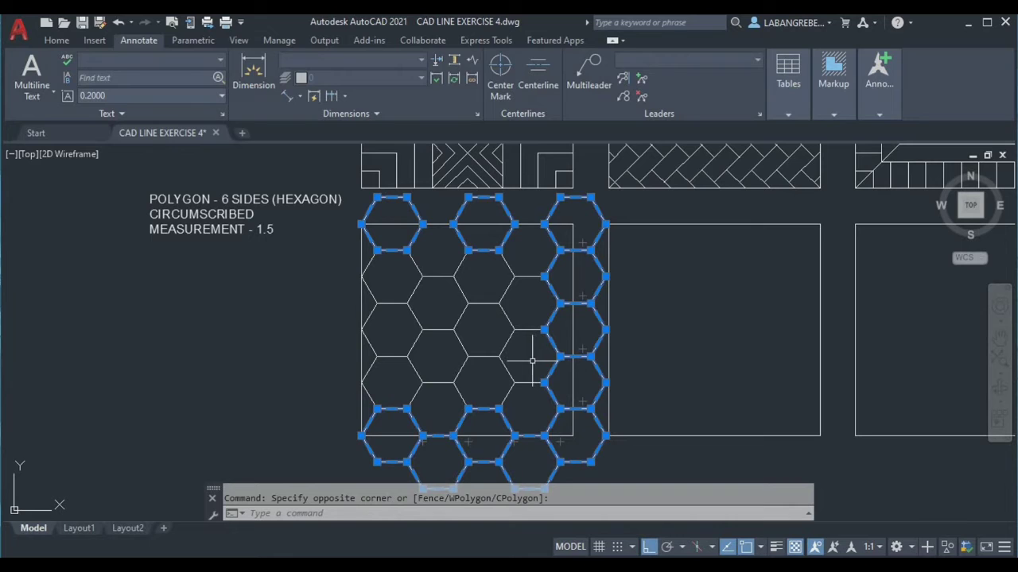
pyautogui.press('Return')
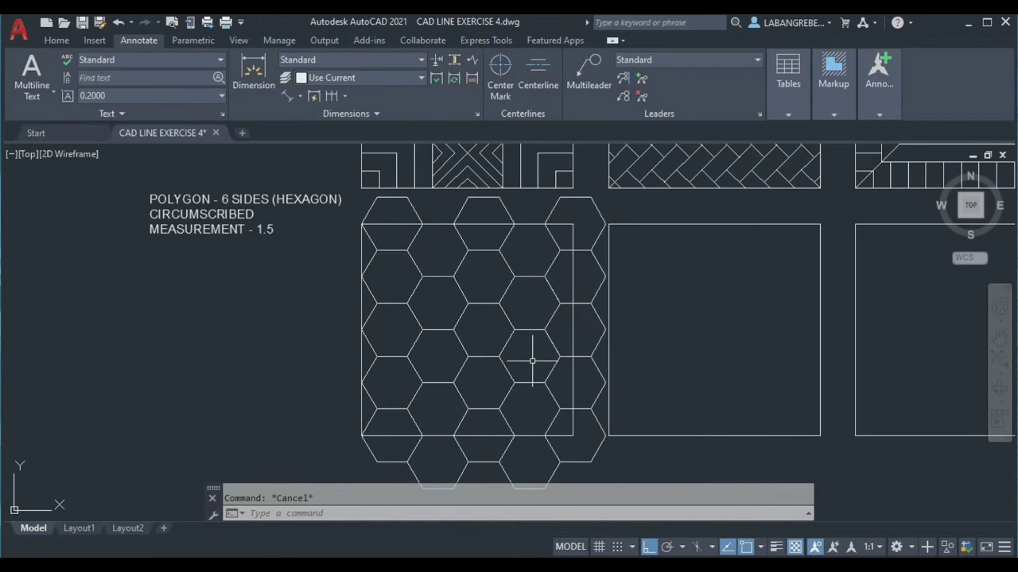
# Step: Trim the hexagon lines beyond the frame's right and top edges, using its top, right and bottom edges as cutting edges
pyautogui.write('TR')
pyautogui.press('Return')
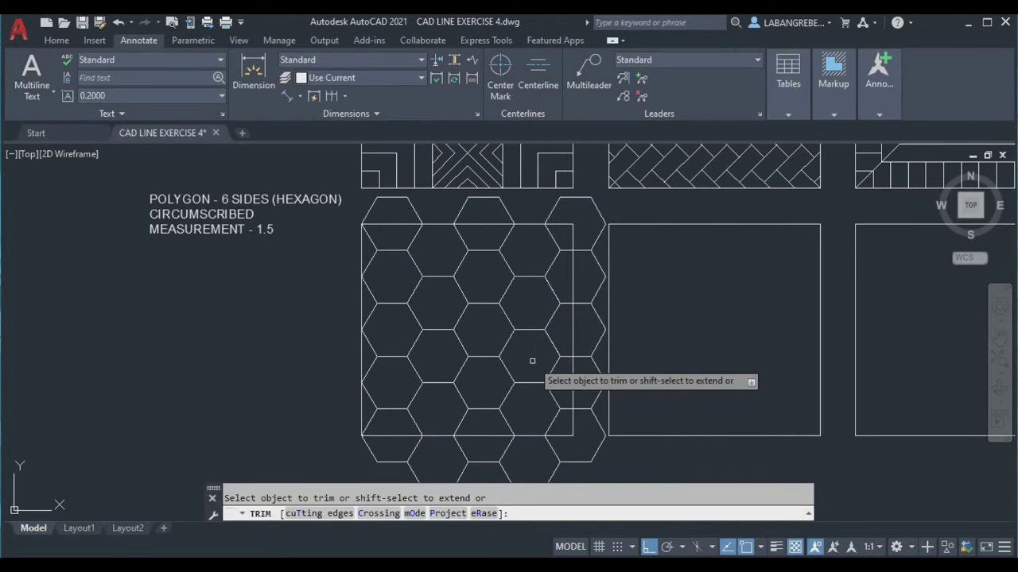
pyautogui.write('t')
pyautogui.press('Return')
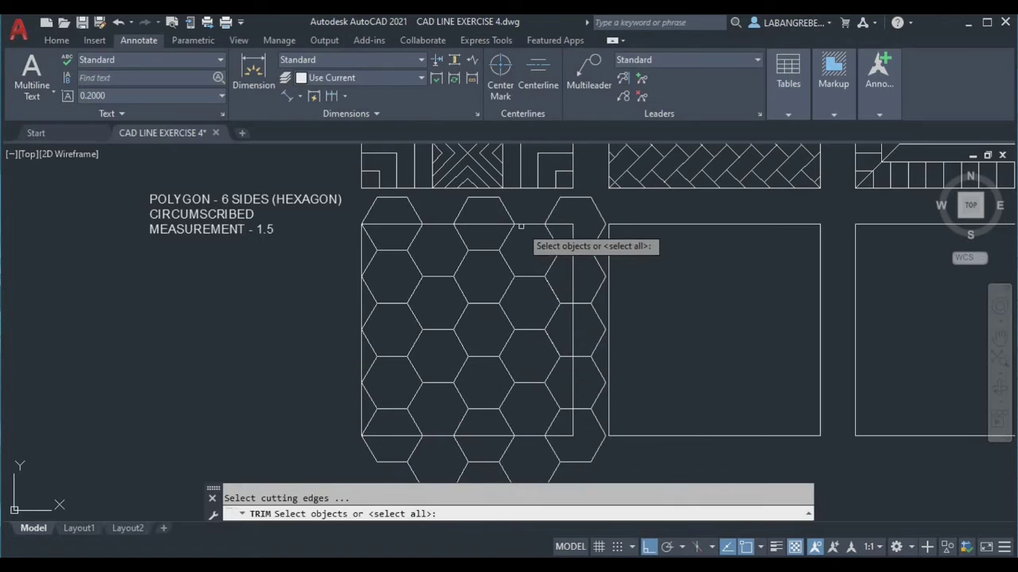
pyautogui.click(567, 225)
pyautogui.click(573, 235)
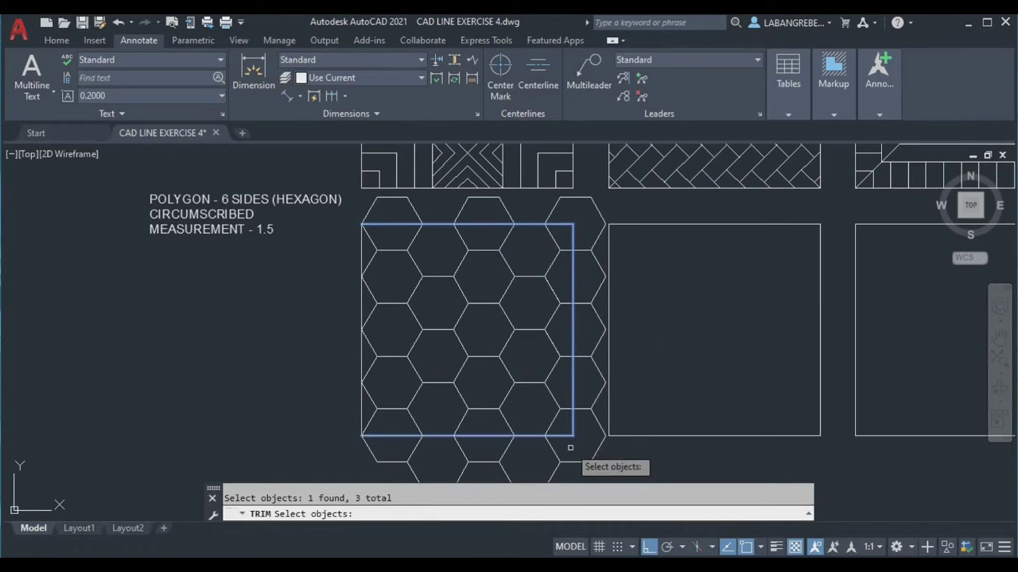
pyautogui.press('Return')
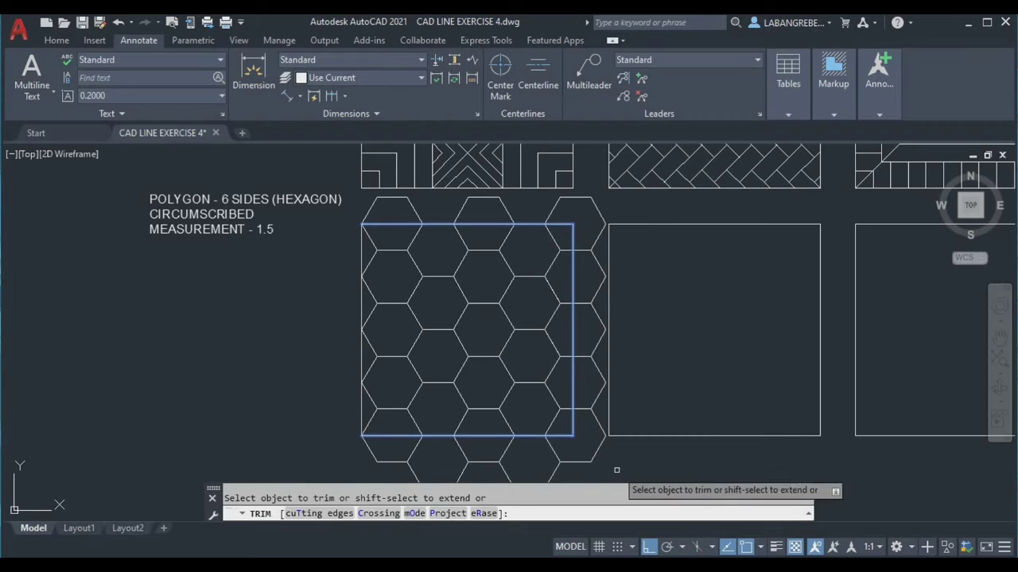
pyautogui.click(600, 463)
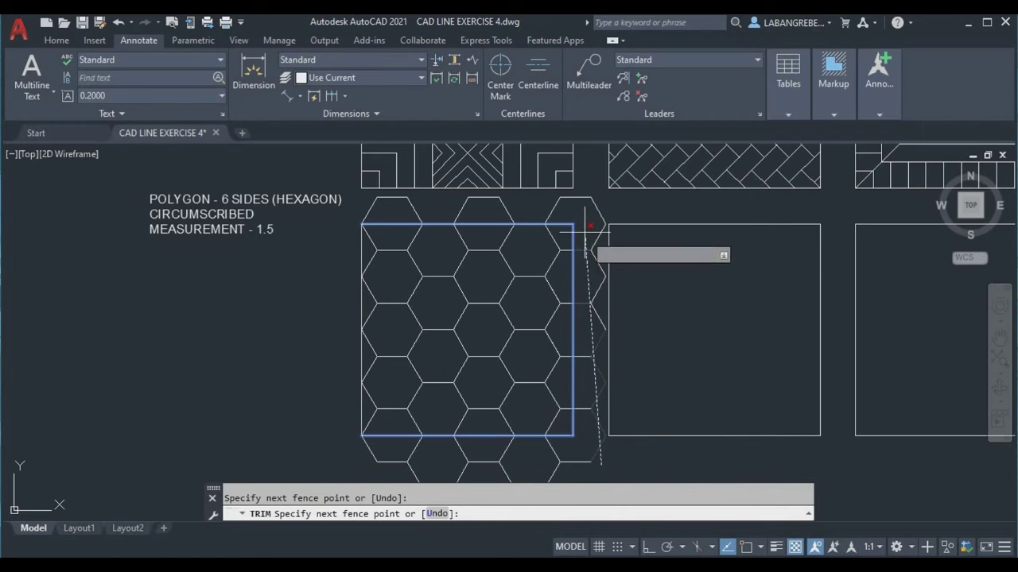
pyautogui.click(584, 223)
pyautogui.click(589, 236)
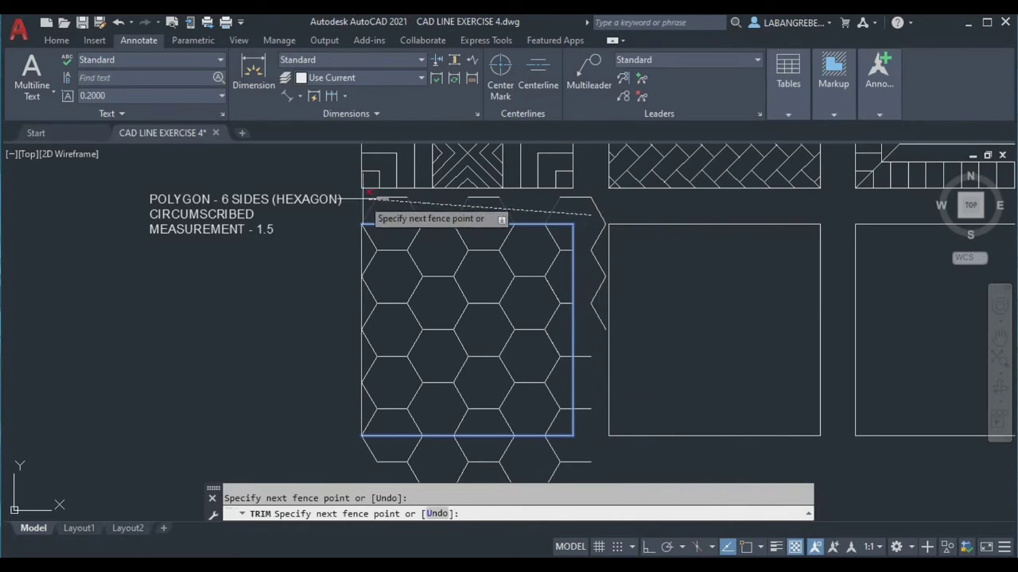
pyautogui.click(350, 203)
# Step: Trim the hexagon lines that extend below the frame's bottom edge
pyautogui.moveTo(595, 476); pyautogui.dragTo(606, 402, button='middle')
pyautogui.click(608, 412)
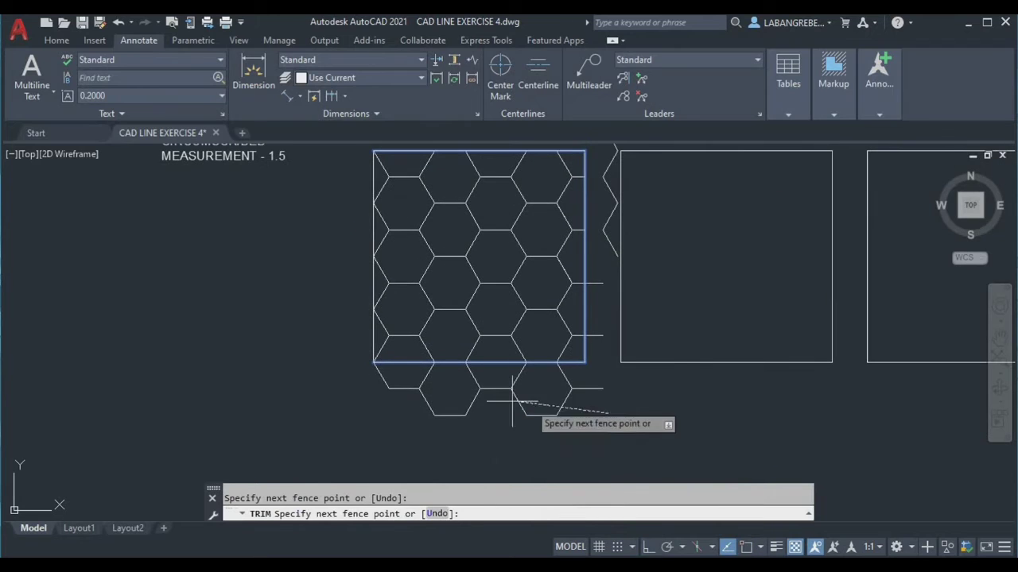
pyautogui.click(379, 378)
pyautogui.click(590, 373)
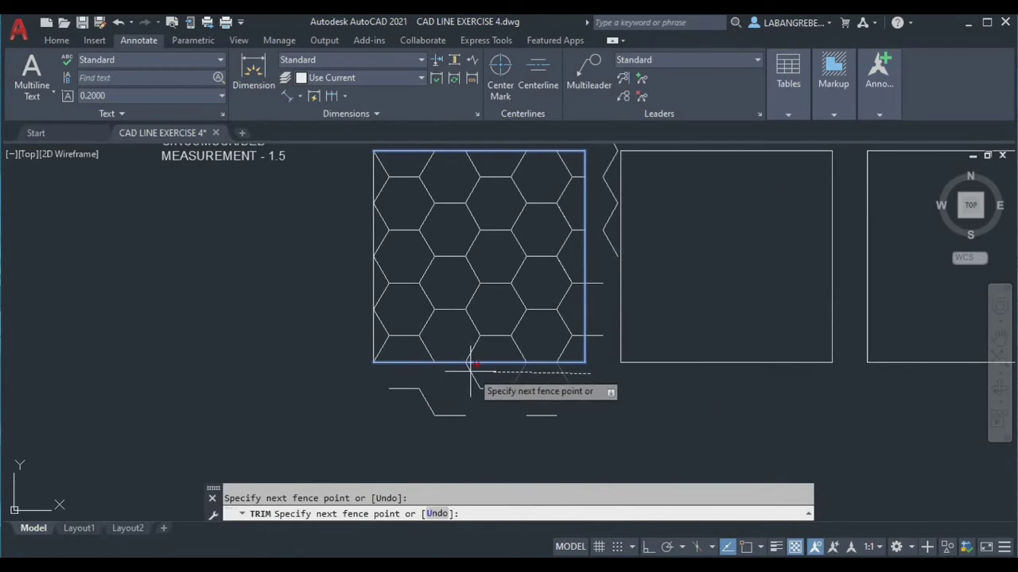
pyautogui.click(451, 377)
pyautogui.press('Escape')
pyautogui.press('Escape')
# Step: Delete the leftover hexagon segments below the honeycomb frame
pyautogui.click(648, 471)
pyautogui.click(382, 382)
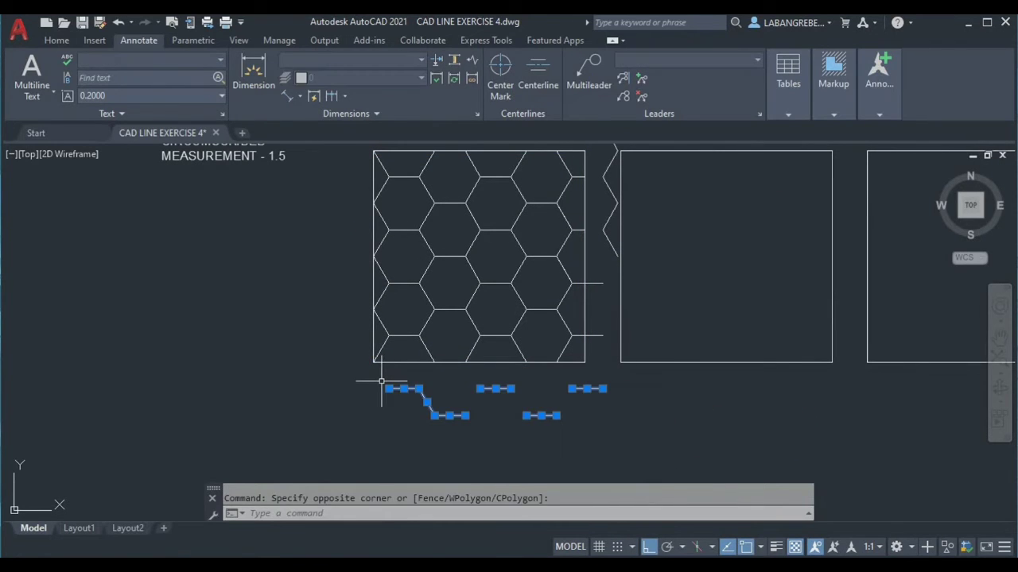
pyautogui.press('Delete')
pyautogui.click(599, 348)
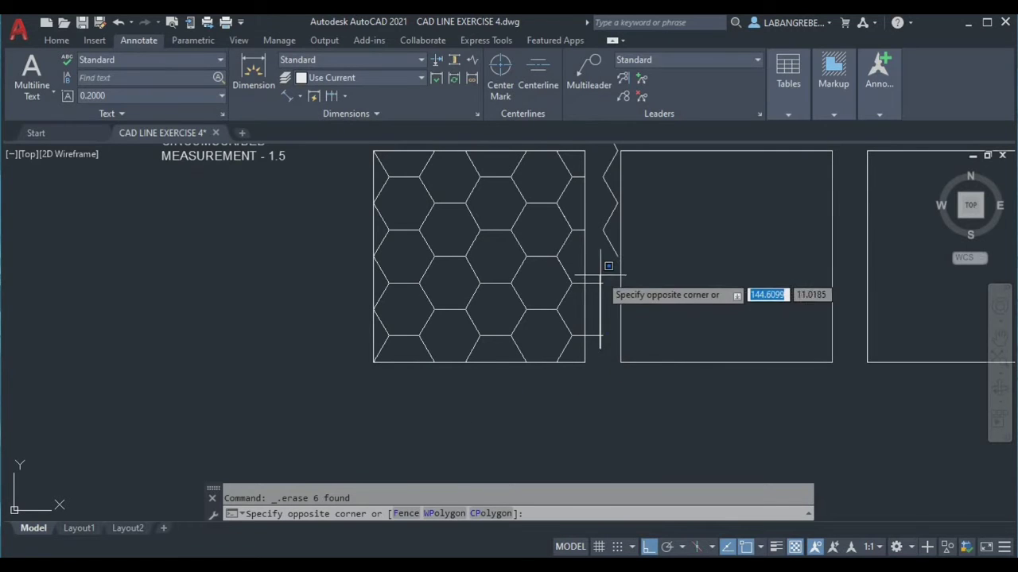
pyautogui.click(598, 319)
pyautogui.press('Escape')
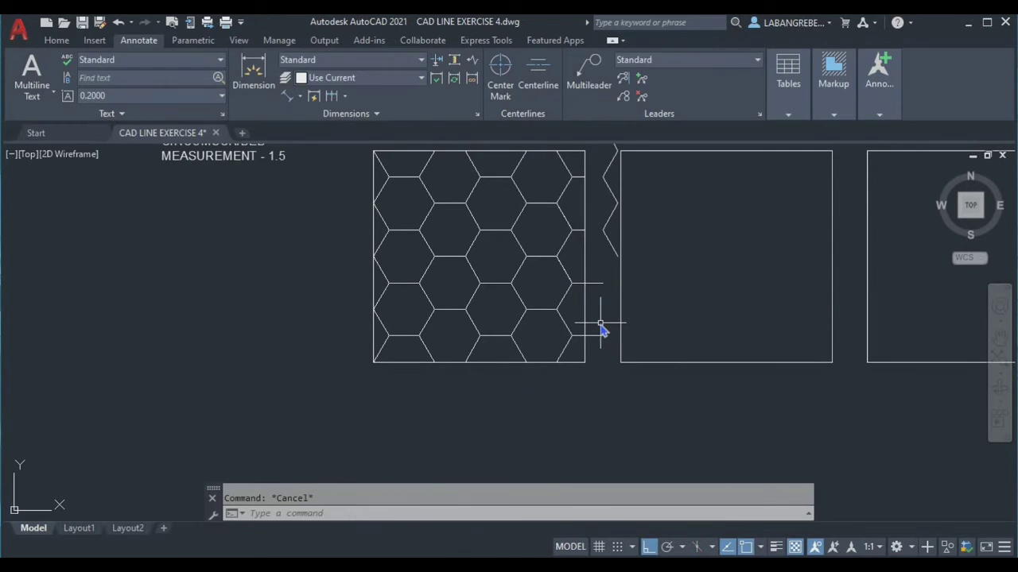
# Step: Trim the two horizontal stubs that stick out past the honeycomb frame's right edge
pyautogui.press('Return')
pyautogui.click(598, 267)
pyautogui.click(591, 378)
pyautogui.press('Escape')
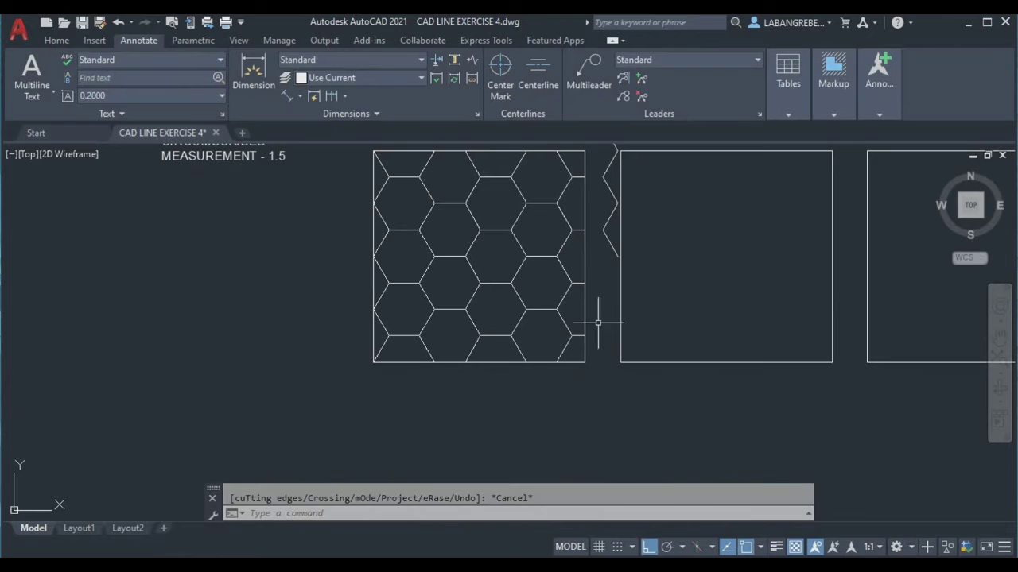
# Step: Delete the leftover zigzag segments beside the honeycomb frame and the short horizontal segments above it
pyautogui.click(616, 162)
pyautogui.click(607, 170)
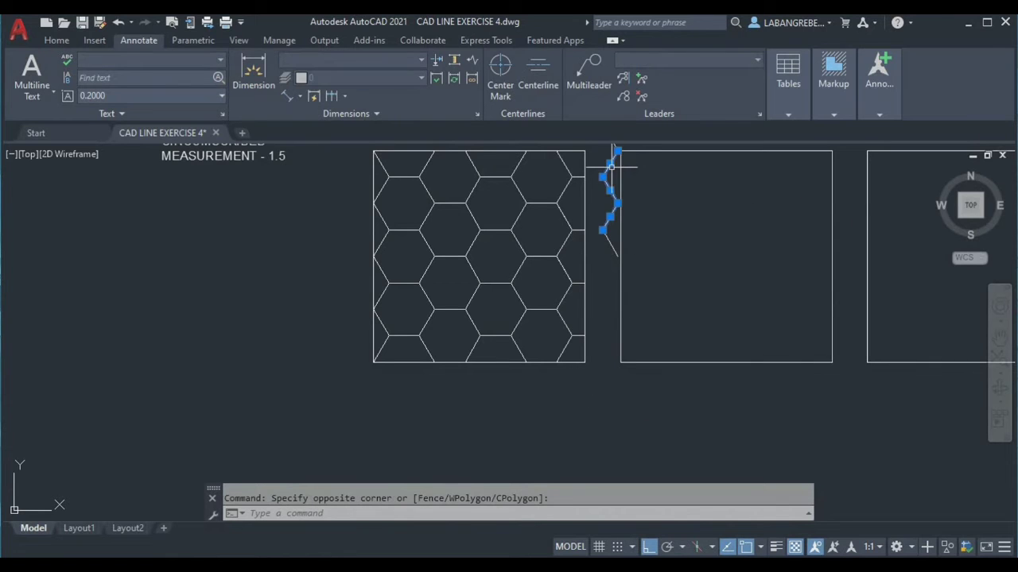
pyautogui.moveTo(609, 172); pyautogui.dragTo(589, 239, button='middle')
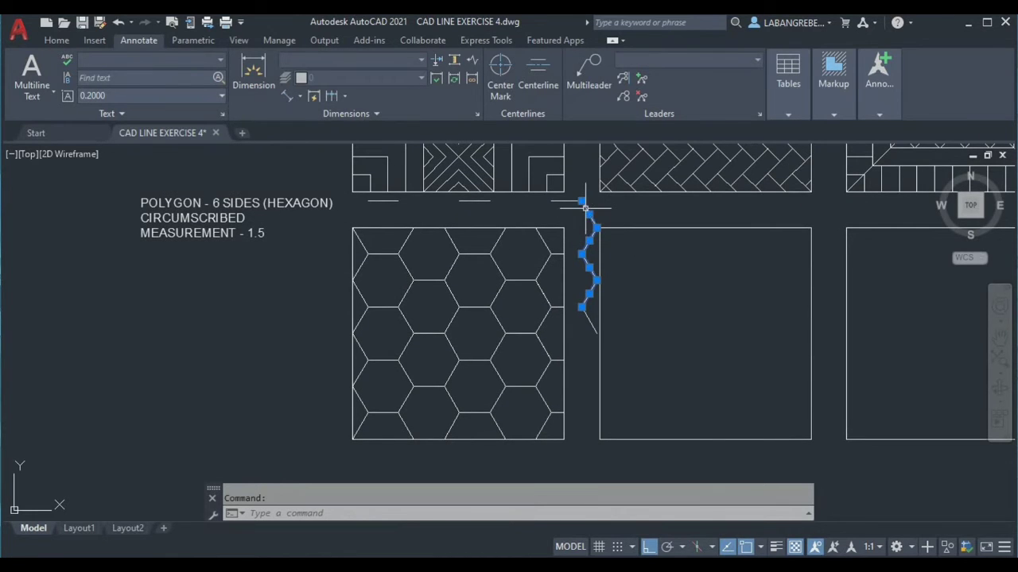
pyautogui.click(589, 320)
pyautogui.press('Delete')
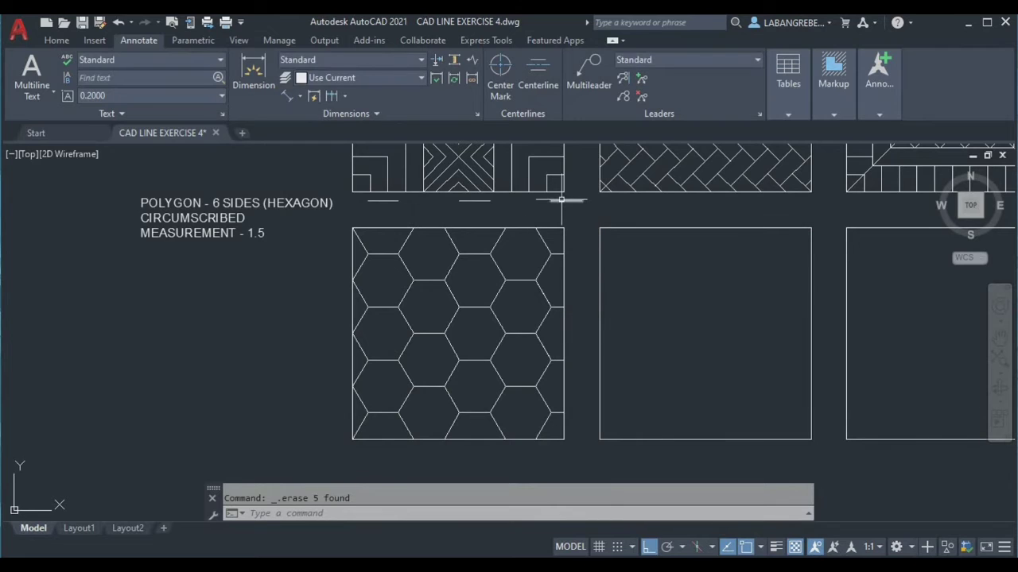
pyautogui.click(476, 201)
pyautogui.press('Delete')
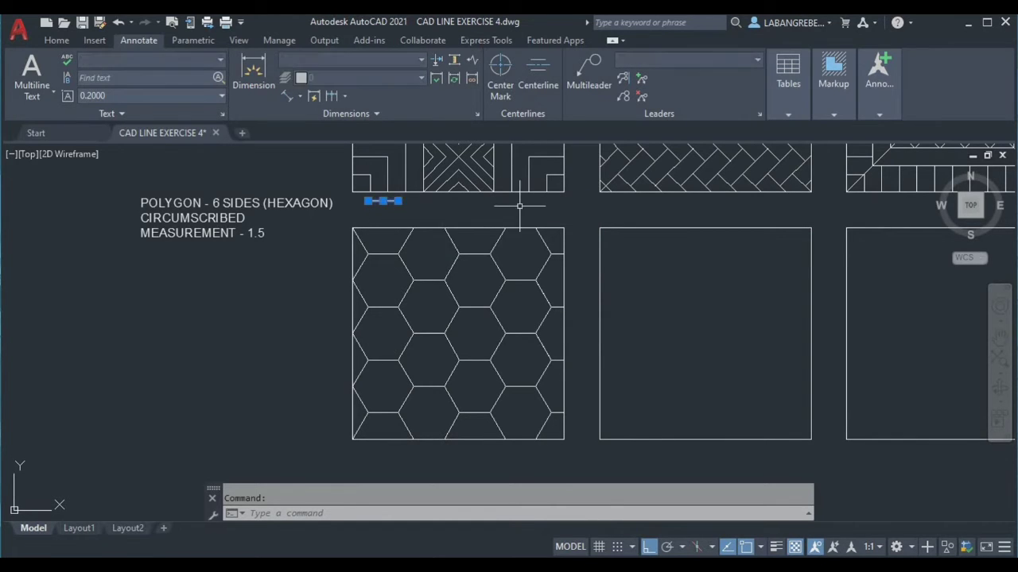
pyautogui.press('Delete')
# Step: Draw a 60-degree line from the lower-left corner of the frame next to the honeycomb to beyond its top edge
pyautogui.scroll(3, 445, 410)
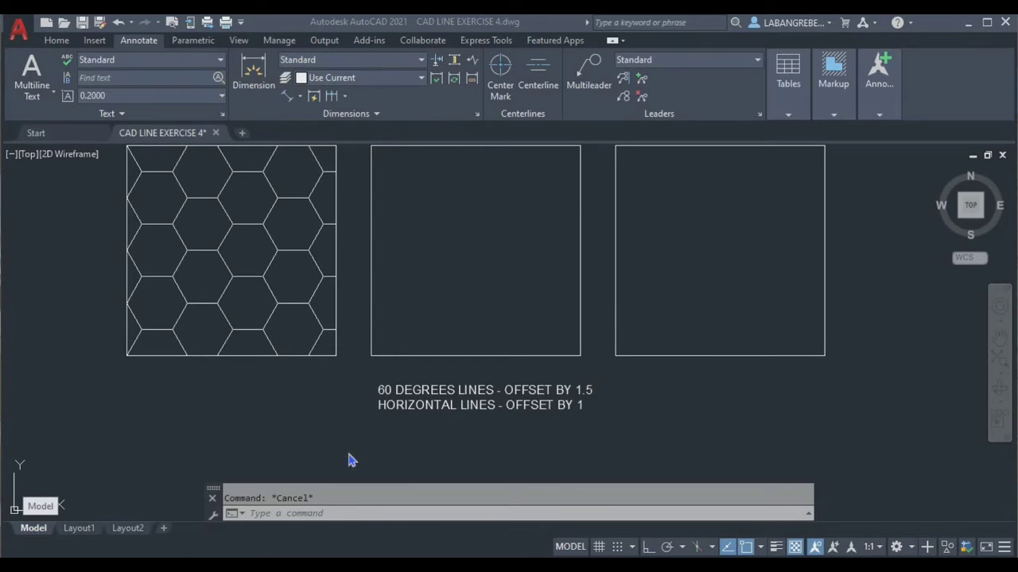
pyautogui.scroll(2, 479, 394)
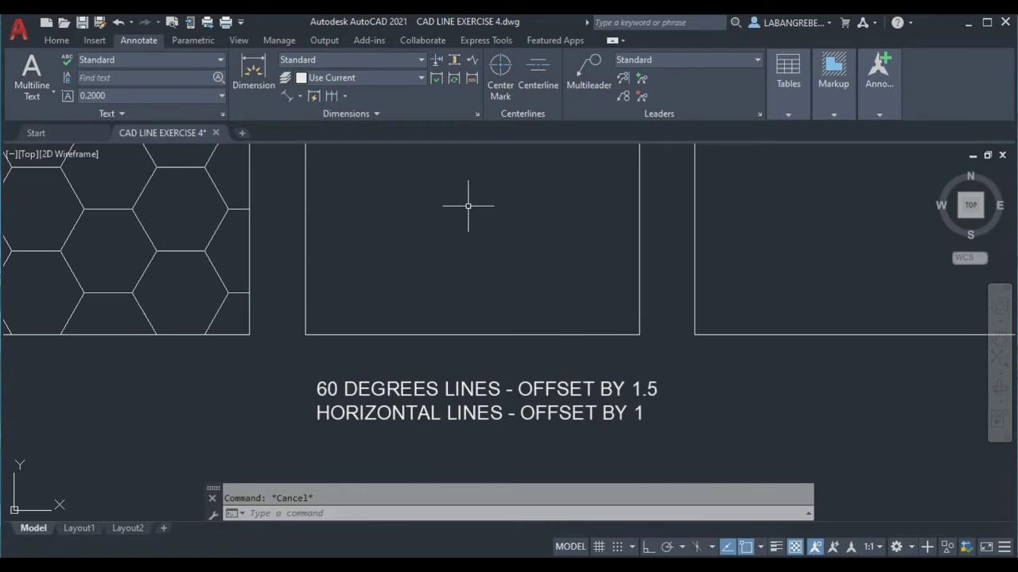
pyautogui.scroll(-3, 467, 300)
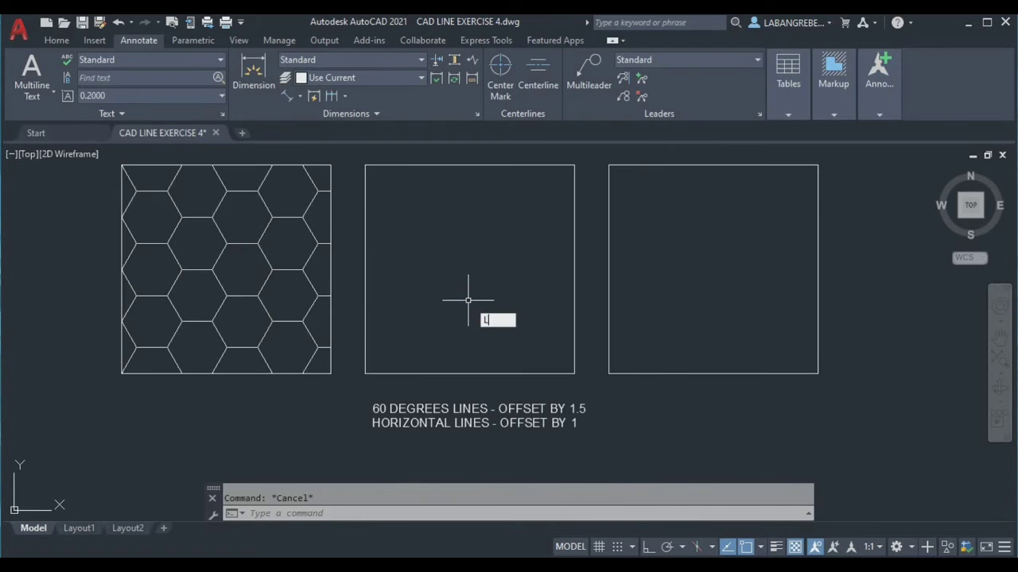
pyautogui.press('Return')
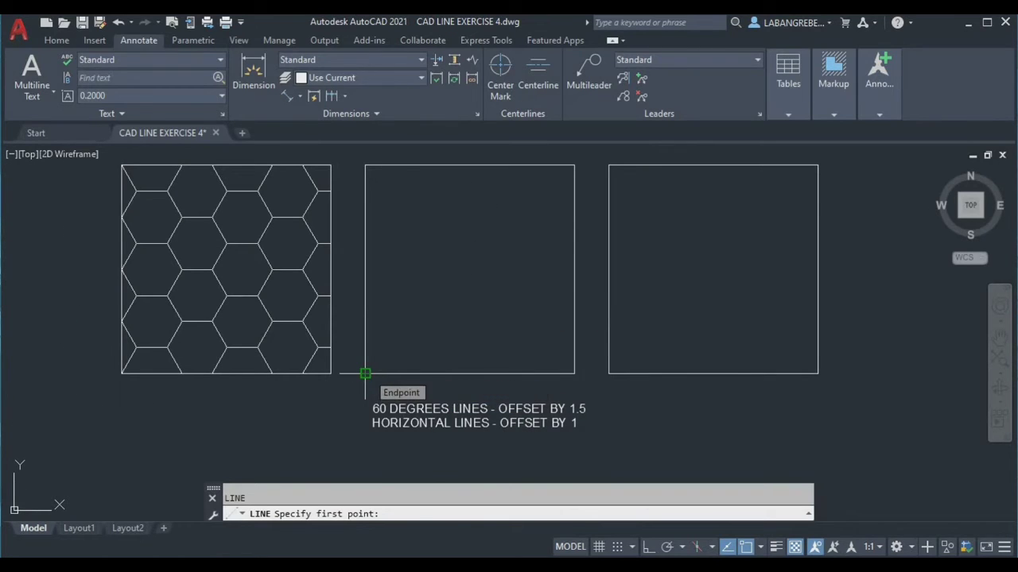
pyautogui.click(365, 373)
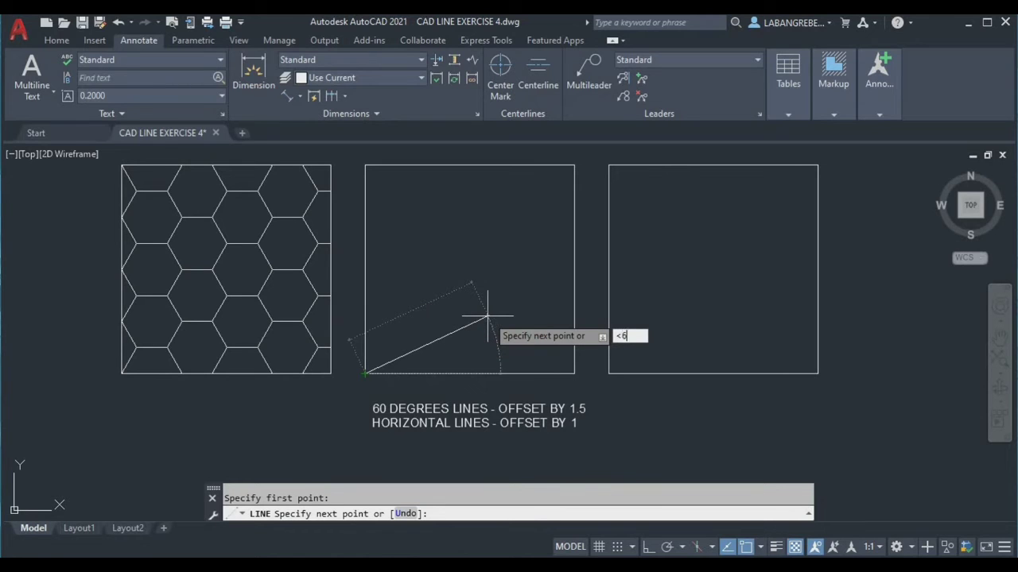
pyautogui.press('Return')
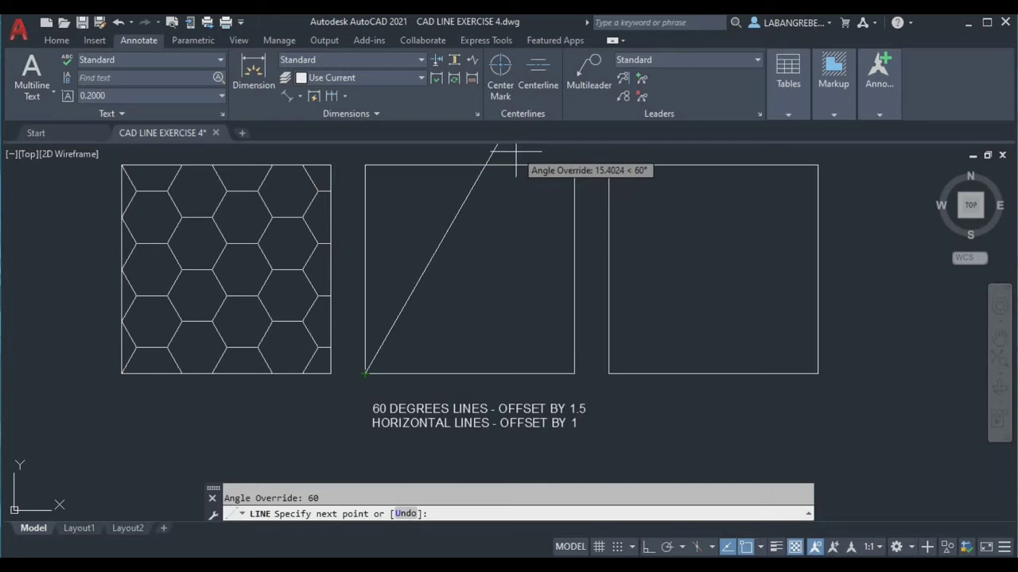
pyautogui.moveTo(512, 155); pyautogui.dragTo(479, 220, button='middle')
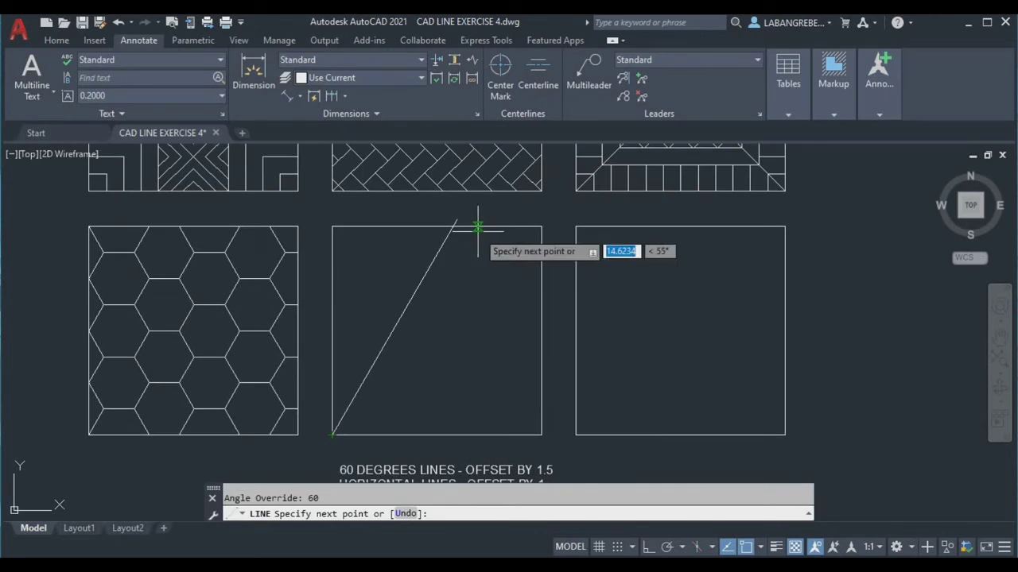
pyautogui.click(483, 209)
pyautogui.press('Escape')
# Step: Offset the 60-degree line by 1.5 toward its upper-left side, making three parallel copies with the Multiple option
pyautogui.click(454, 318)
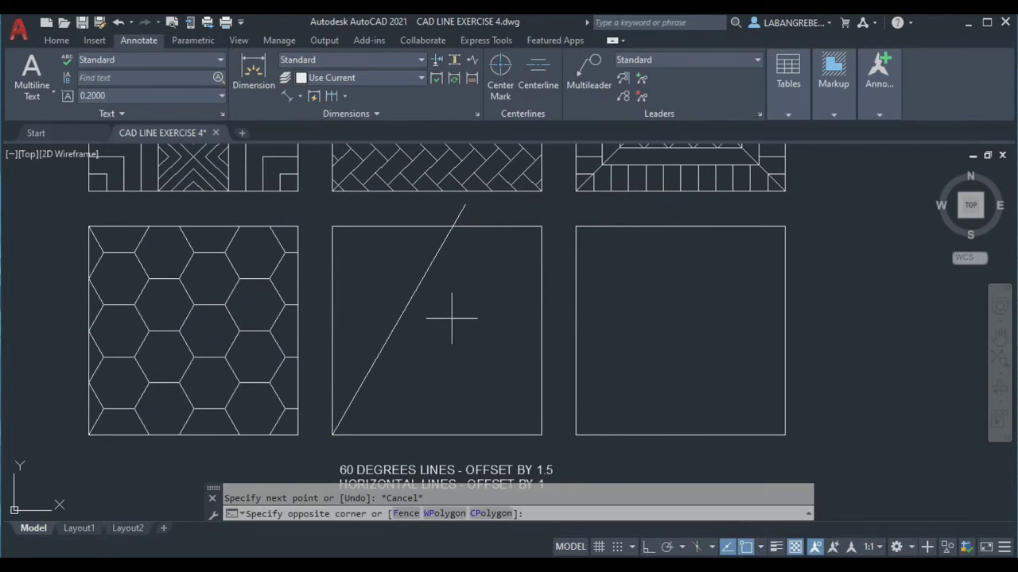
pyautogui.click(378, 275)
pyautogui.write('O')
pyautogui.press('Return')
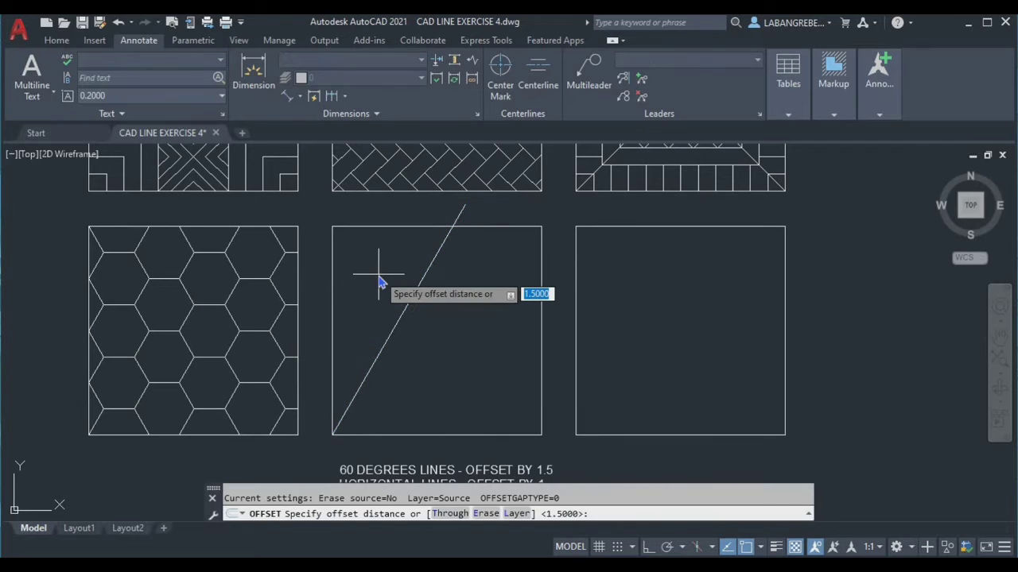
pyautogui.press('Return')
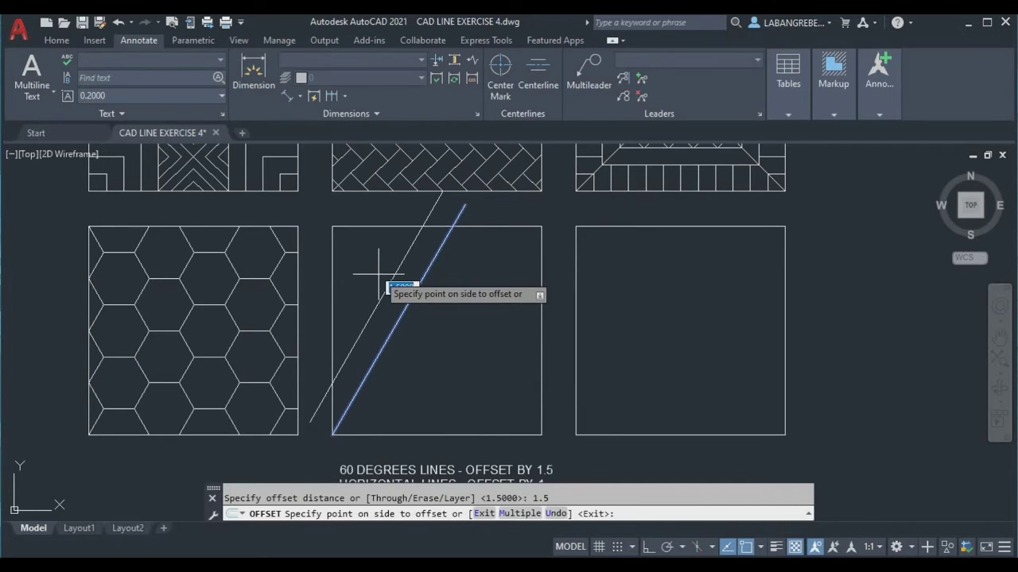
pyautogui.write('M')
pyautogui.press('Return')
pyautogui.click(414, 248)
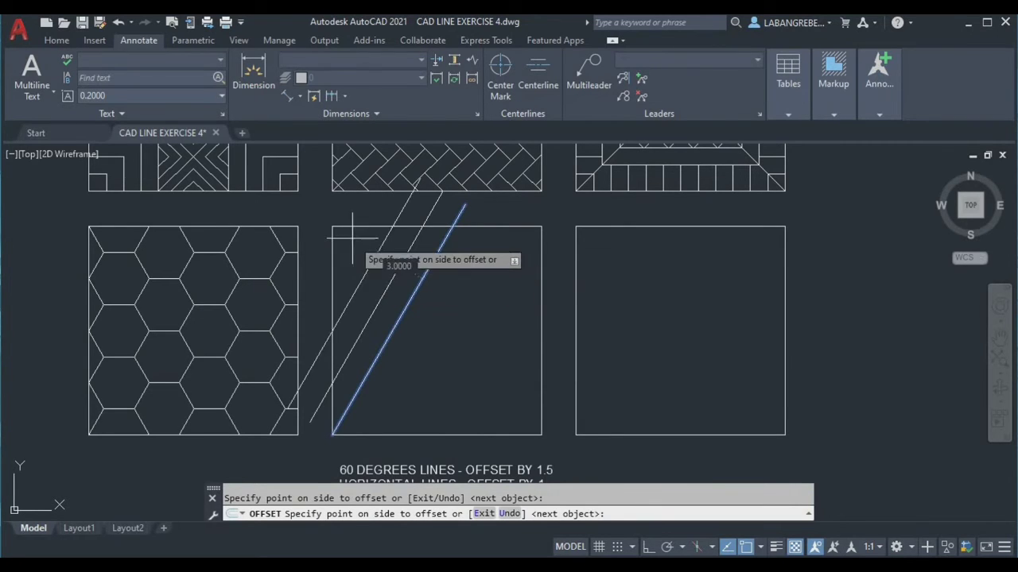
pyautogui.click(341, 231)
# Step: Add six more parallel copies of the 60-degree line toward its lower-right side at the same spacing
pyautogui.click(425, 302)
pyautogui.click(442, 321)
pyautogui.click(468, 347)
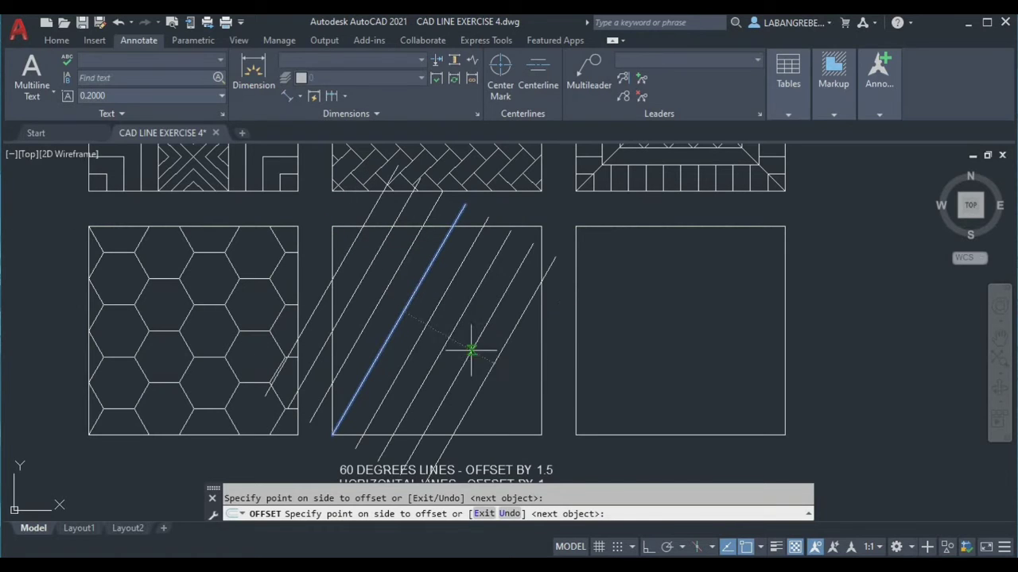
pyautogui.click(477, 356)
pyautogui.click(489, 365)
pyautogui.press('Escape')
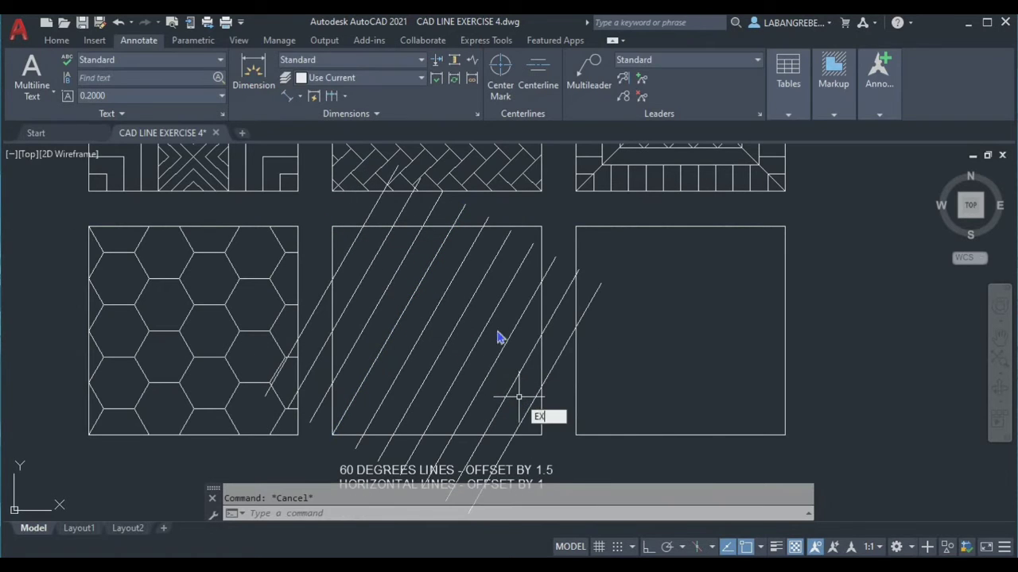
# Step: Extend the two slanted lines that stop short near the frame's upper-right corner to the frame edges
pyautogui.write('ex')
pyautogui.press('Return')
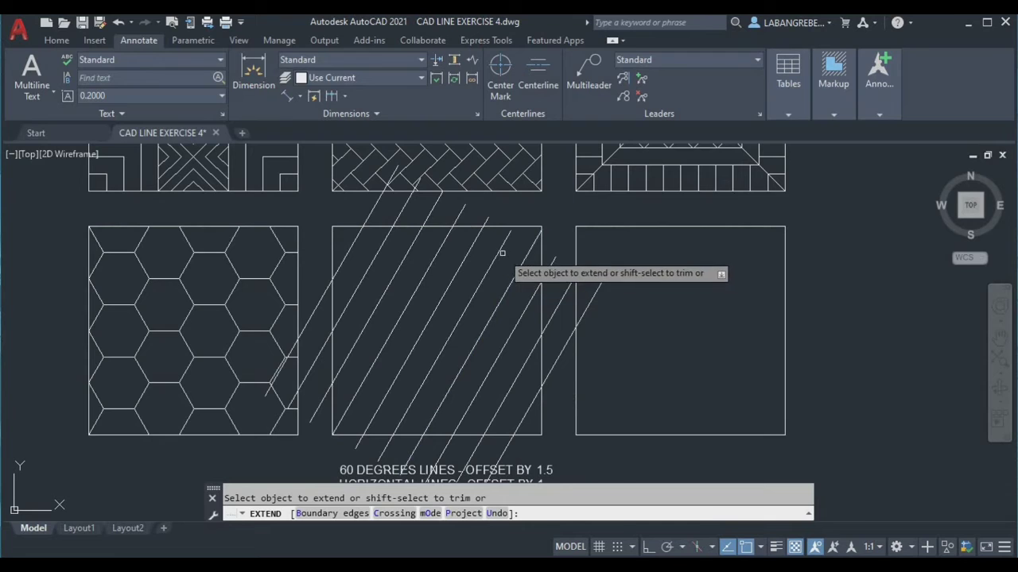
pyautogui.press('Escape')
# Step: Using the frame as the cutting edge, trim the slanted line ends that stick out past its right edge
pyautogui.write('tr')
pyautogui.press('Return')
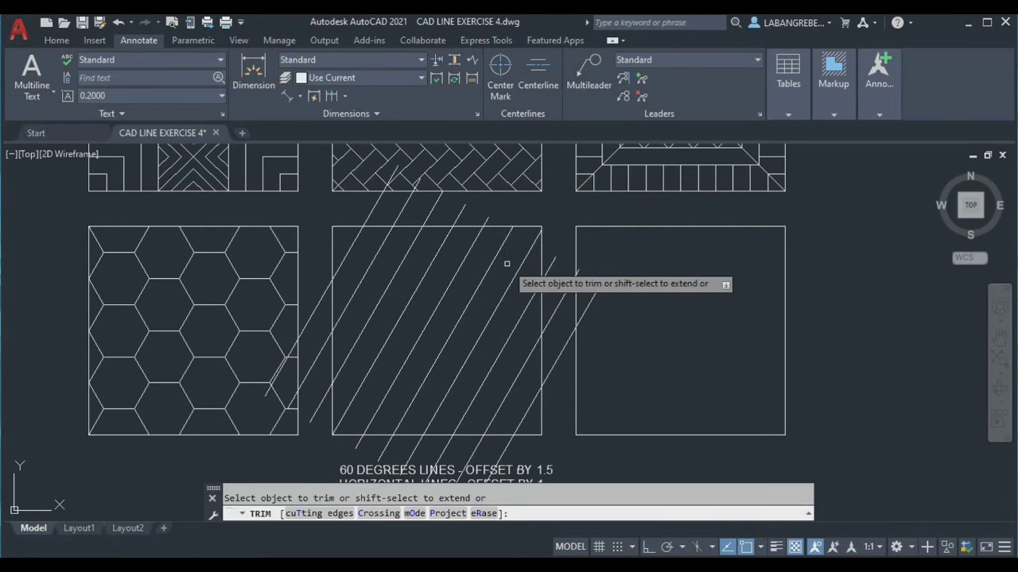
pyautogui.write('t')
pyautogui.press('Return')
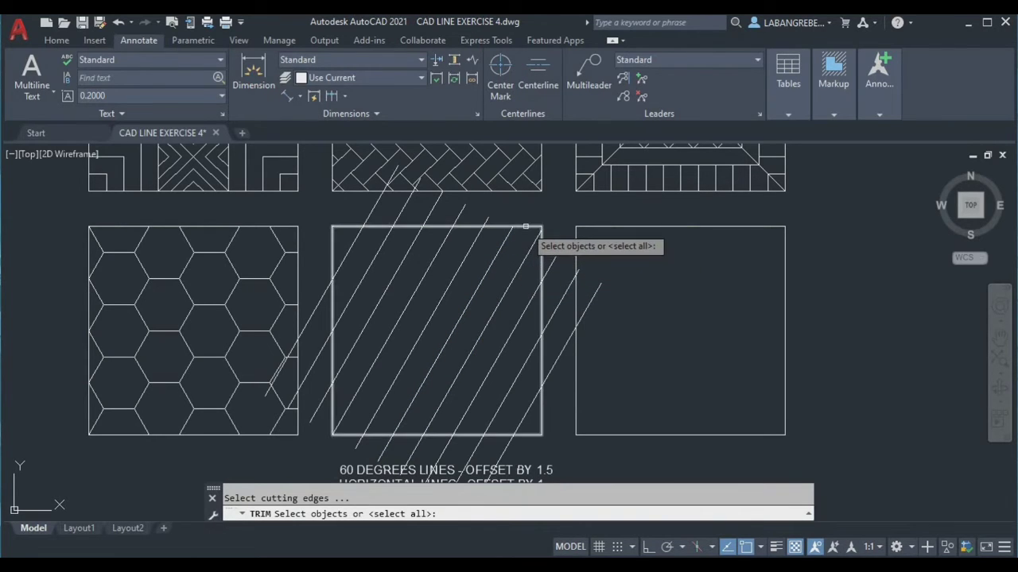
pyautogui.click(524, 227)
pyautogui.press('Return')
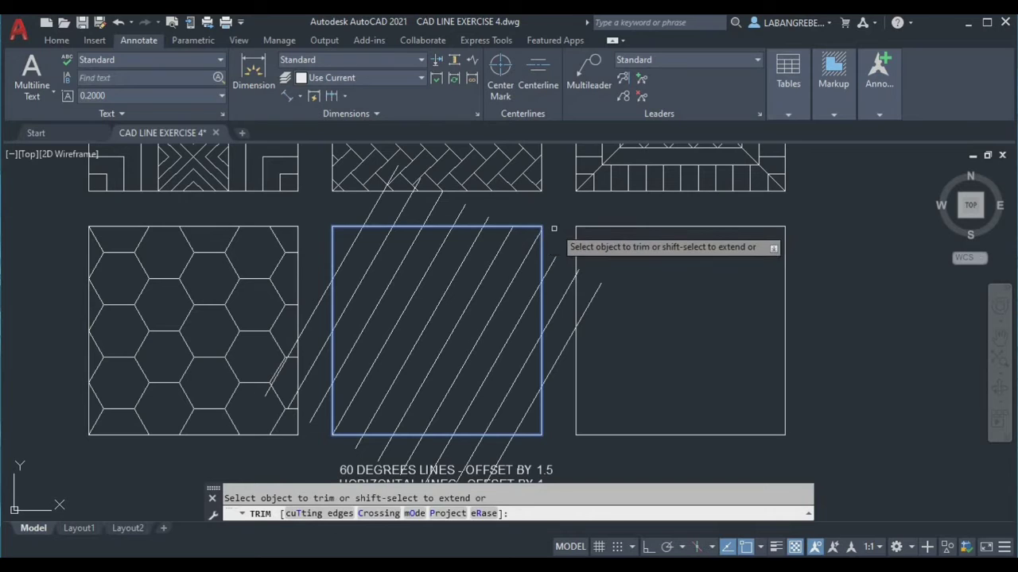
pyautogui.click(552, 232)
pyautogui.press('Return')
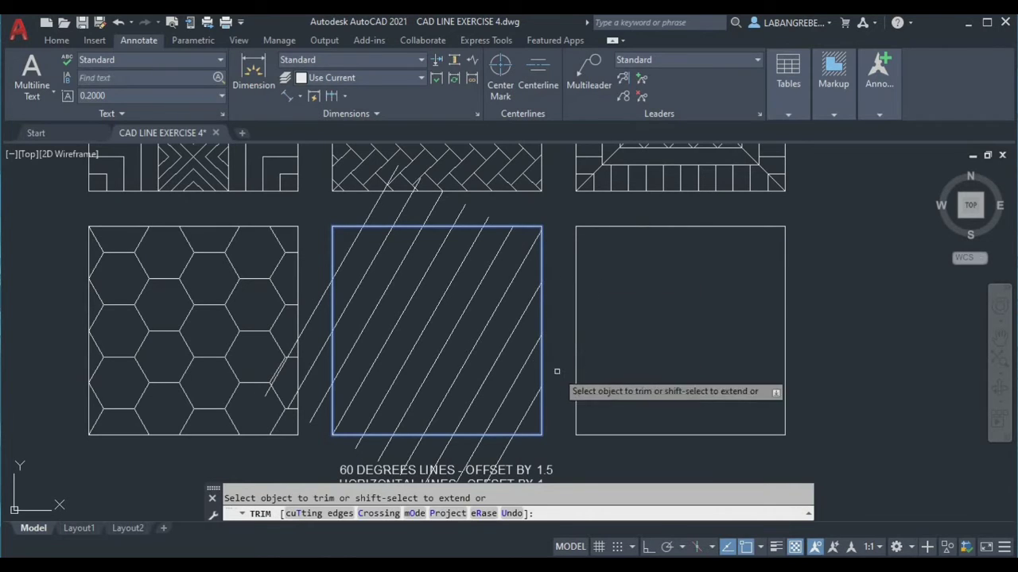
# Step: Trim the slanted line ends that stick out below the frame and past its left edge
pyautogui.click(547, 449)
pyautogui.click(352, 444)
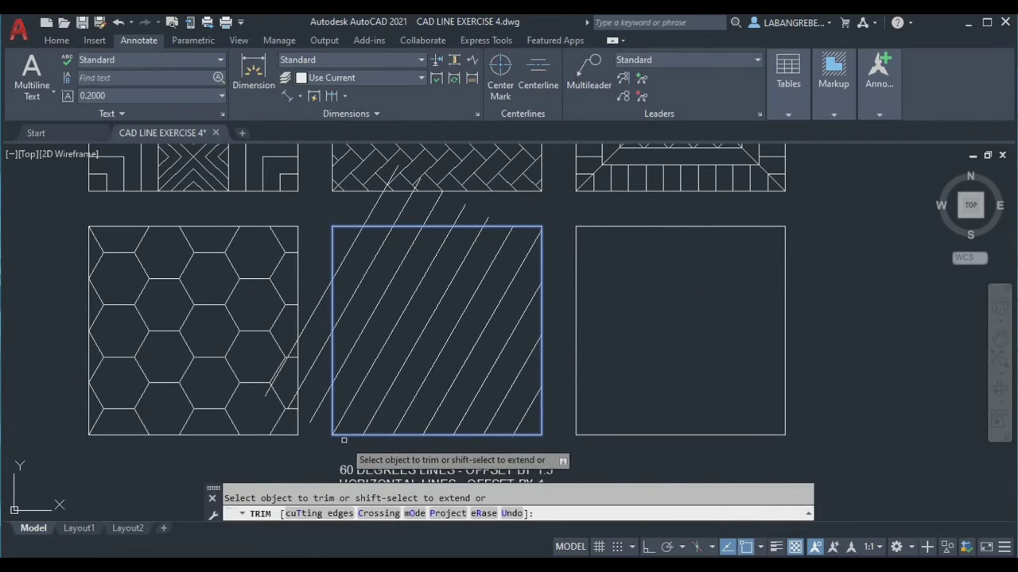
pyautogui.click(323, 428)
pyautogui.click(302, 276)
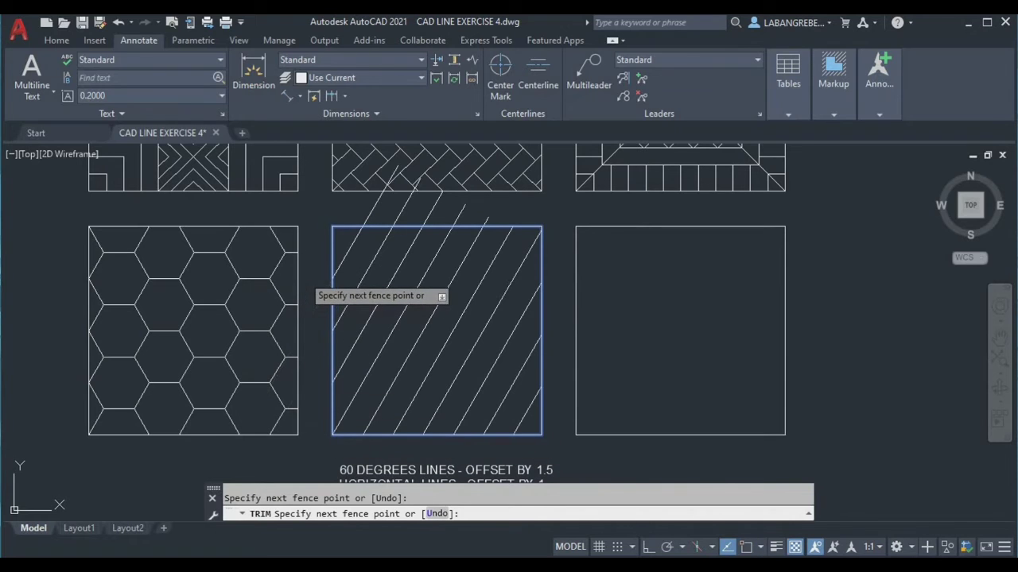
# Step: Trim the slanted line ends above the frame's top edge, including the short stub that remains there
pyautogui.click(517, 212)
pyautogui.click(373, 210)
pyautogui.press('Return')
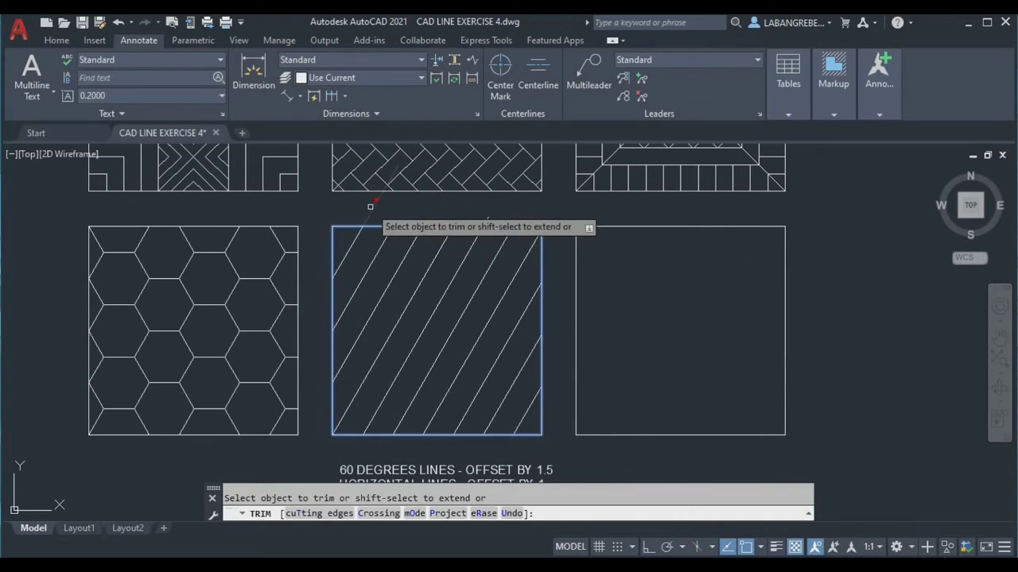
pyautogui.press('Escape')
pyautogui.scroll(2, 482, 223)
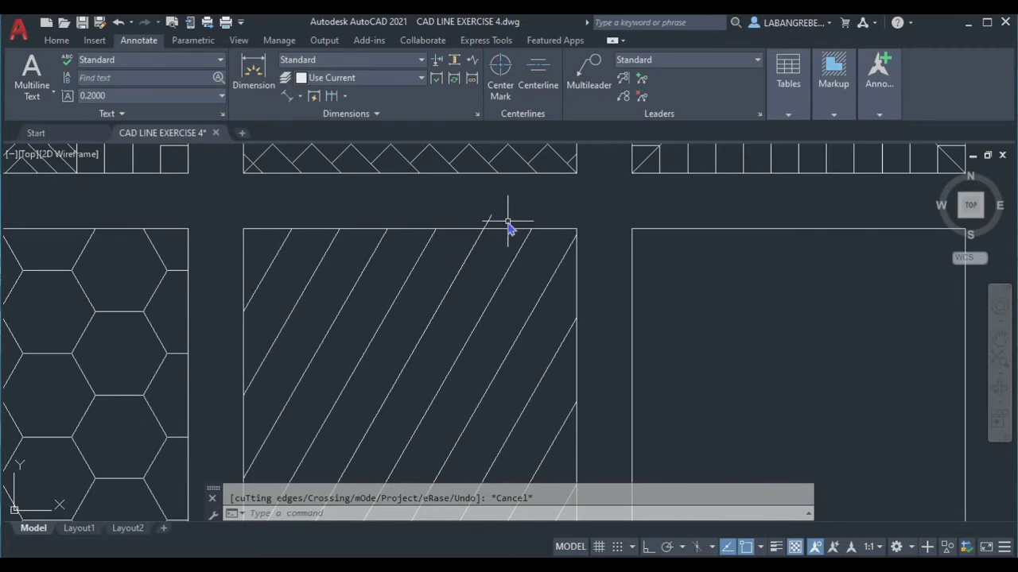
pyautogui.press('Return')
pyautogui.press('Escape')
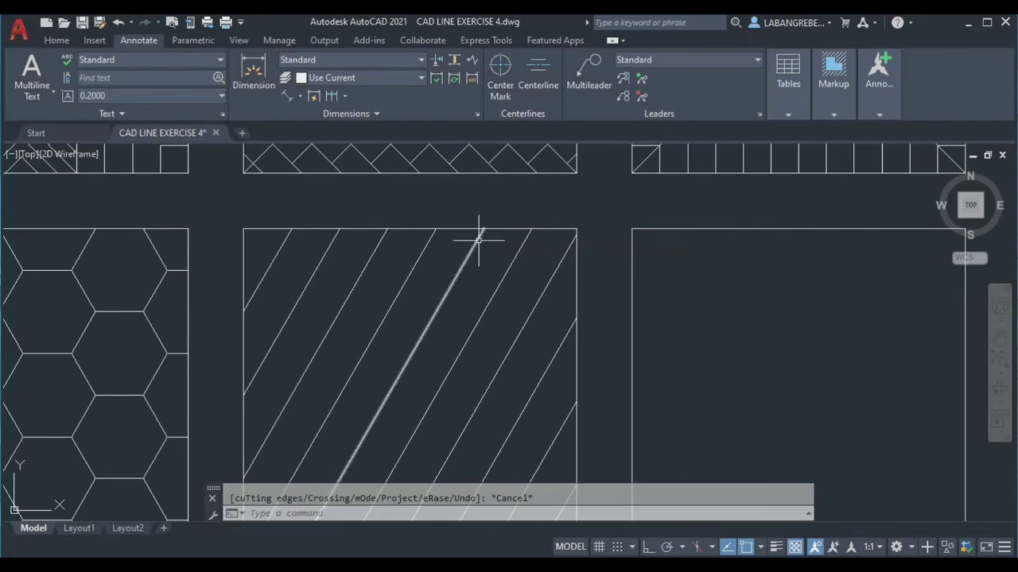
# Step: Explode the frame around the slanted lines into separate lines
pyautogui.click(463, 229)
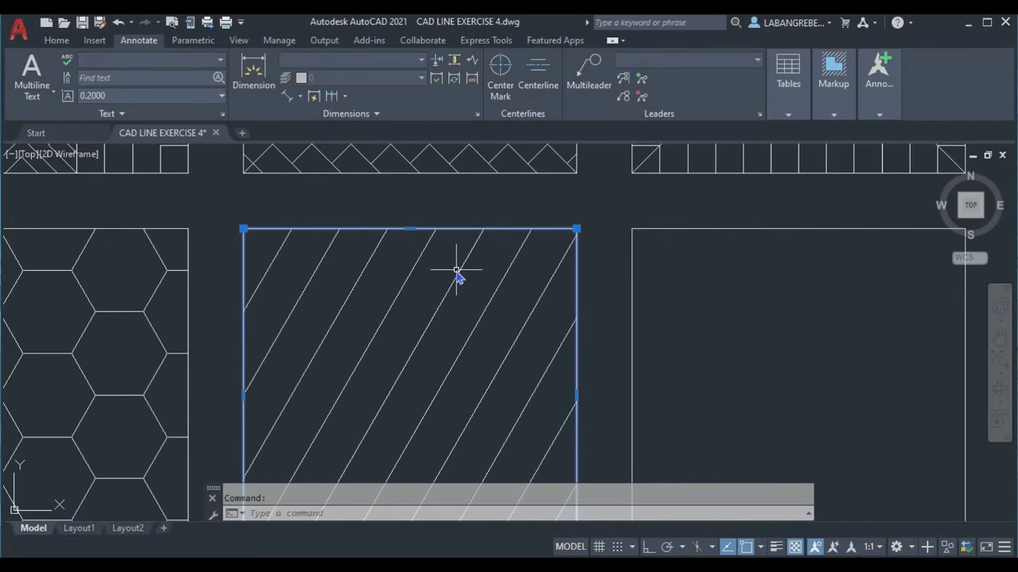
pyautogui.write('XV')
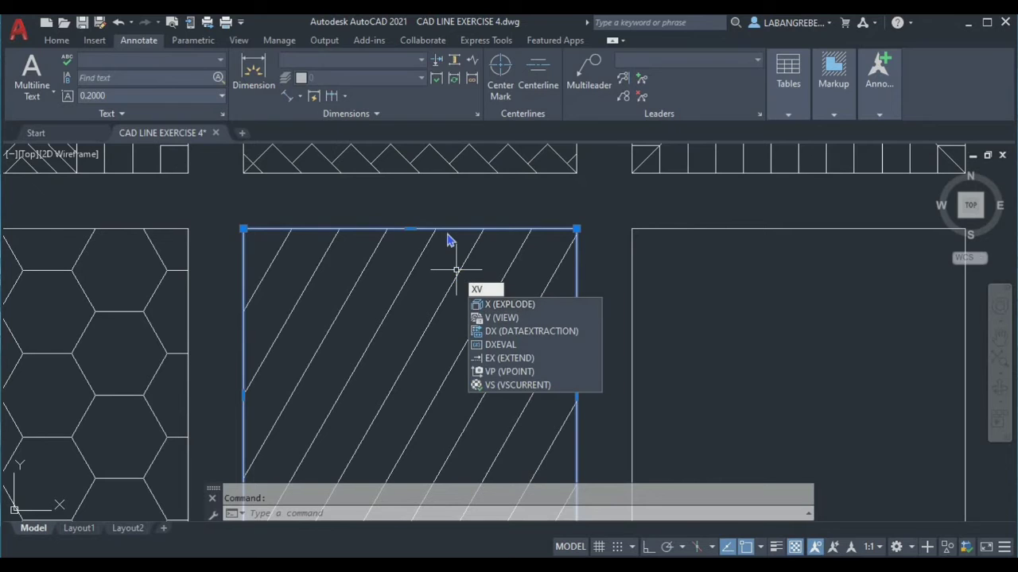
pyautogui.press('BackSpace')
pyautogui.press('Return')
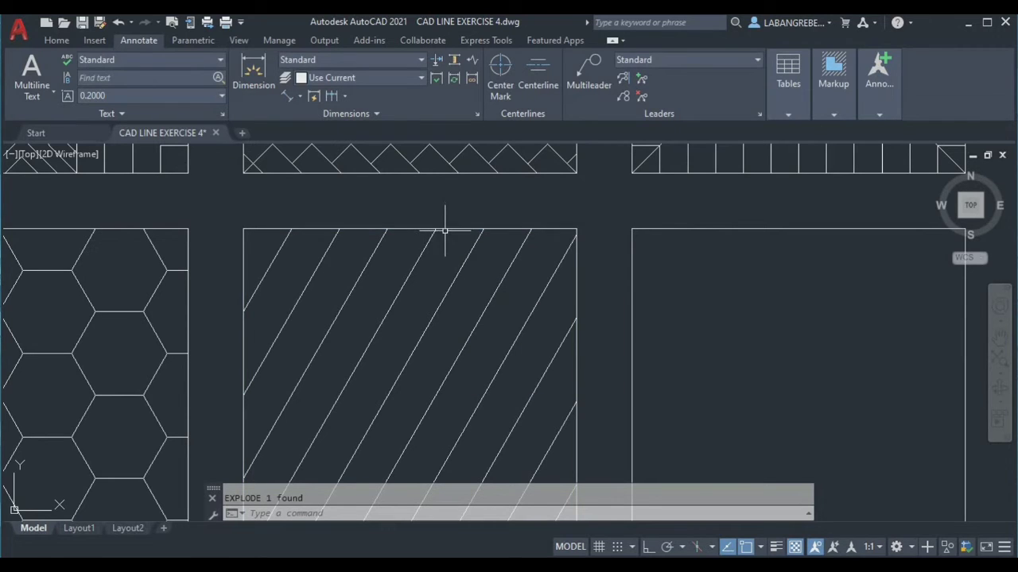
# Step: Offset the frame's top edge downward by 1 with the Multiple option, making six horizontal lines
pyautogui.press('Return')
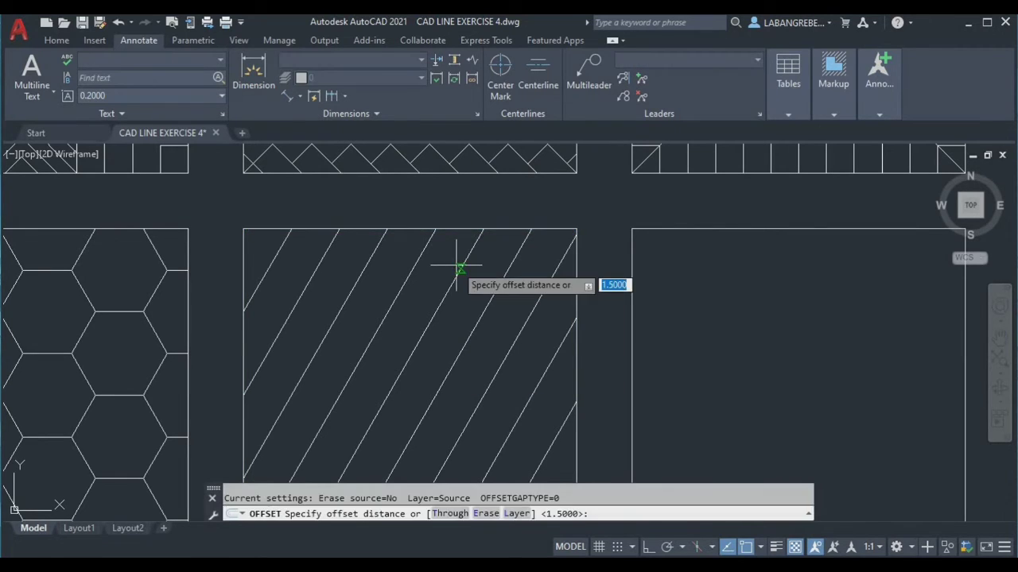
pyautogui.write('1')
pyautogui.press('Return')
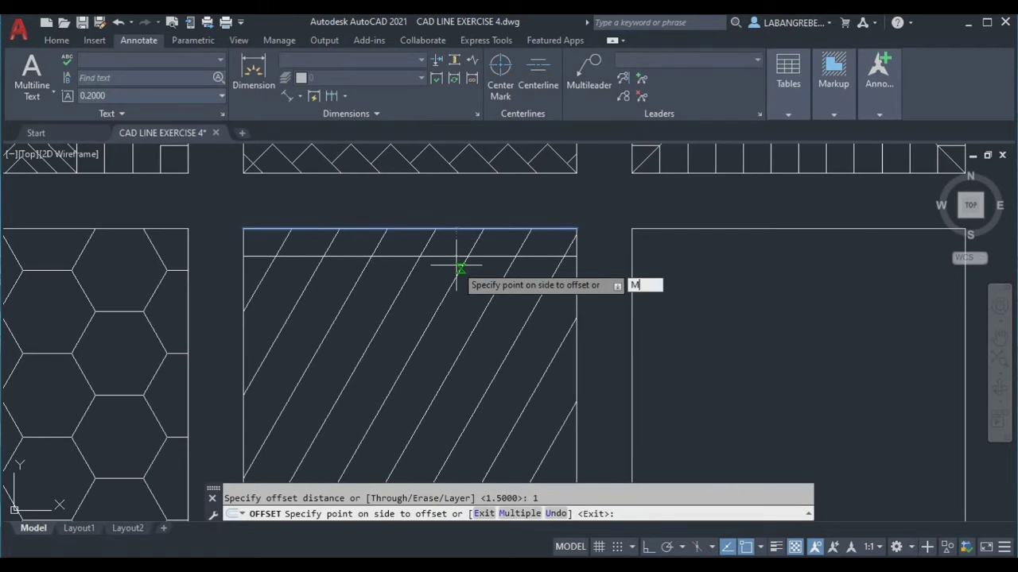
pyautogui.write('M')
pyautogui.press('Return')
pyautogui.click(442, 275)
pyautogui.click(445, 307)
pyautogui.click(452, 343)
pyautogui.click(447, 364)
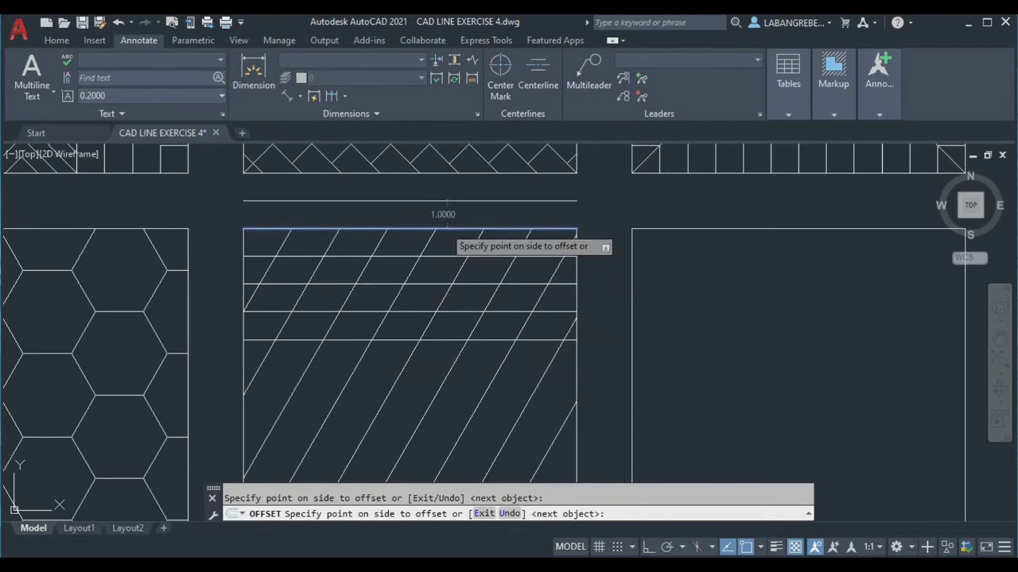
pyautogui.click(457, 367)
pyautogui.click(454, 420)
# Step: Continue the downward offsets of the top edge at the same spacing until horizontal lines fill the frame to its bottom
pyautogui.scroll(-2, 454, 423)
pyautogui.moveTo(453, 423); pyautogui.dragTo(458, 314, button='middle')
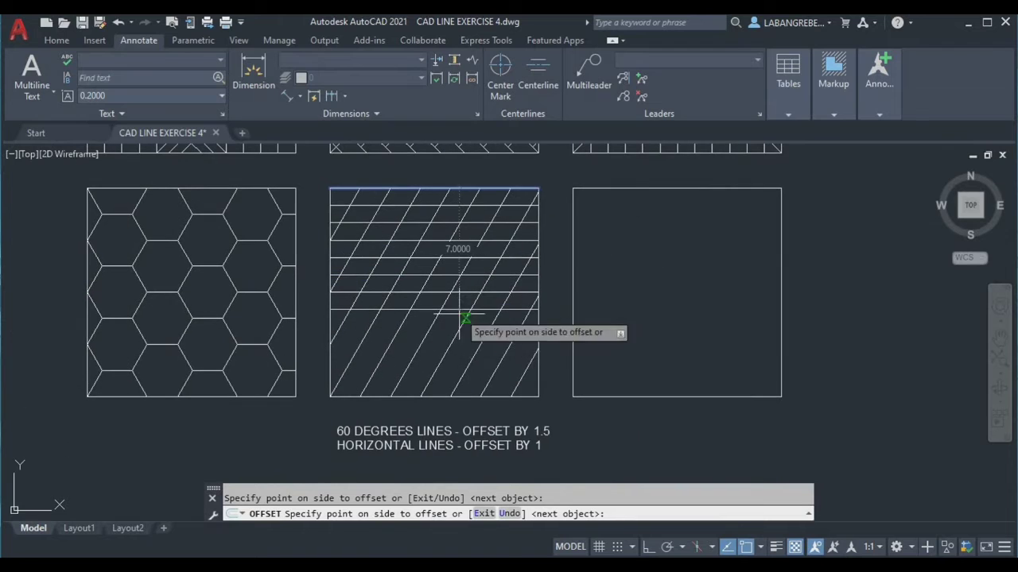
pyautogui.click(465, 328)
pyautogui.click(466, 344)
pyautogui.click(466, 359)
pyautogui.click(464, 375)
pyautogui.click(462, 382)
pyautogui.click(462, 389)
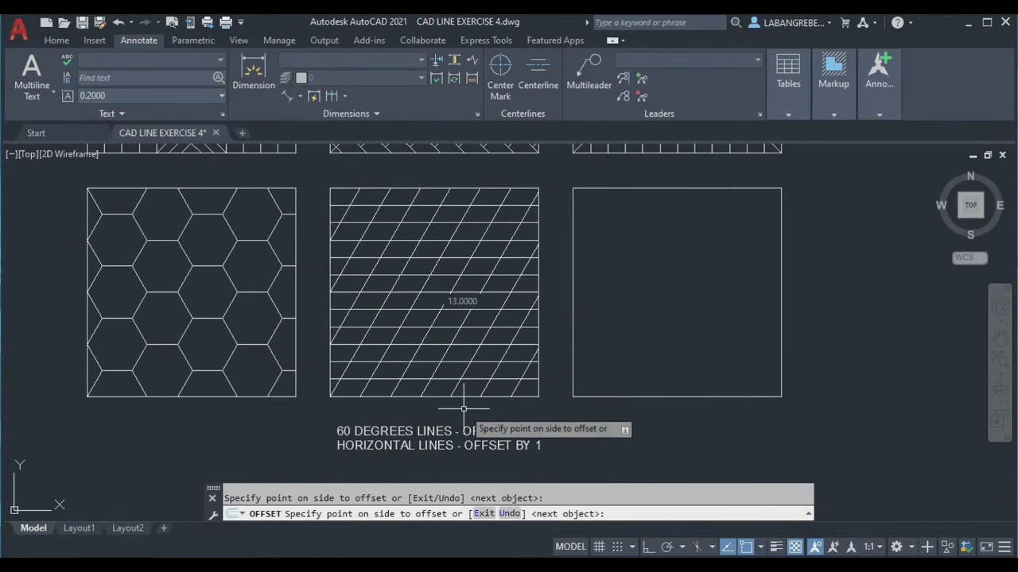
pyautogui.press('Escape')
# Step: Trim every other segment between the slanted lines from the first and second horizontal lines below the frame's top edge, staggering the gaps
pyautogui.scroll(2, 380, 214)
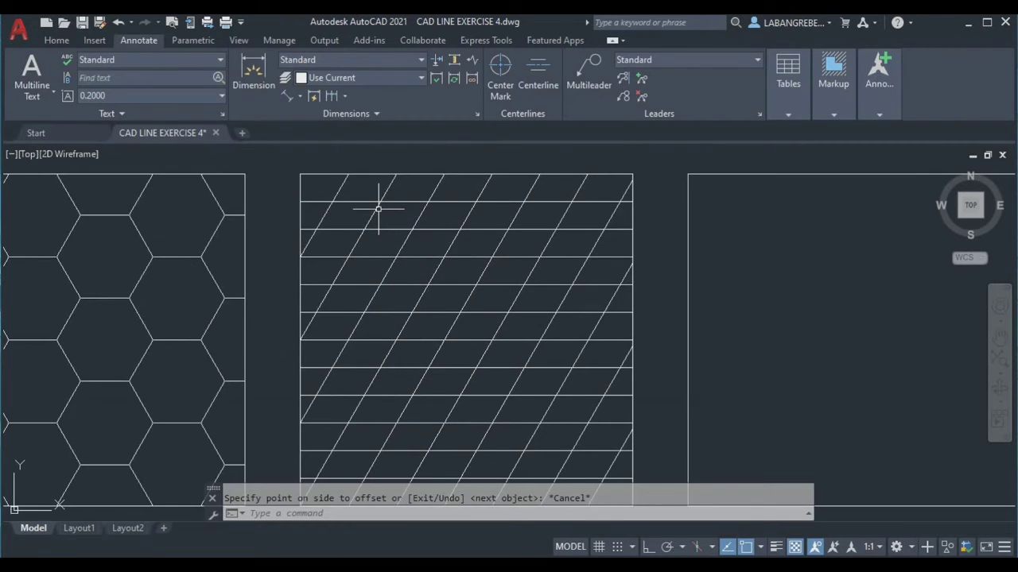
pyautogui.write('T')
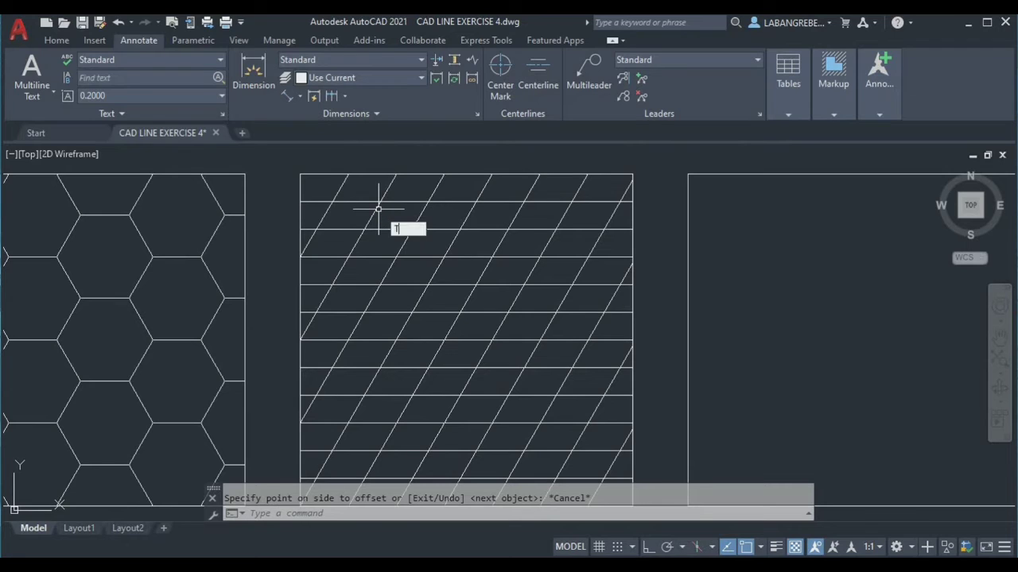
pyautogui.write('R')
pyautogui.press('Return')
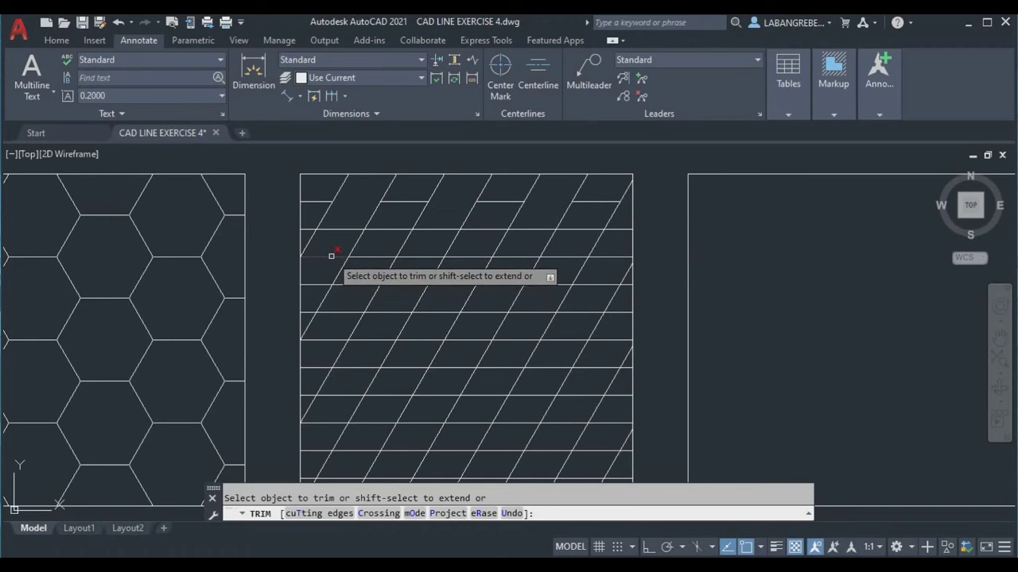
pyautogui.click(391, 231)
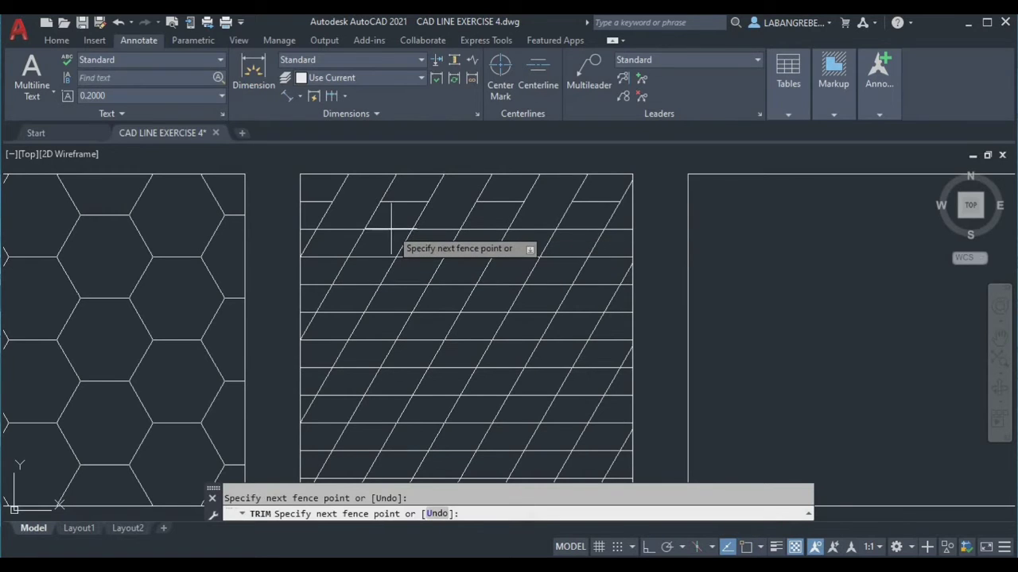
pyautogui.click(390, 227)
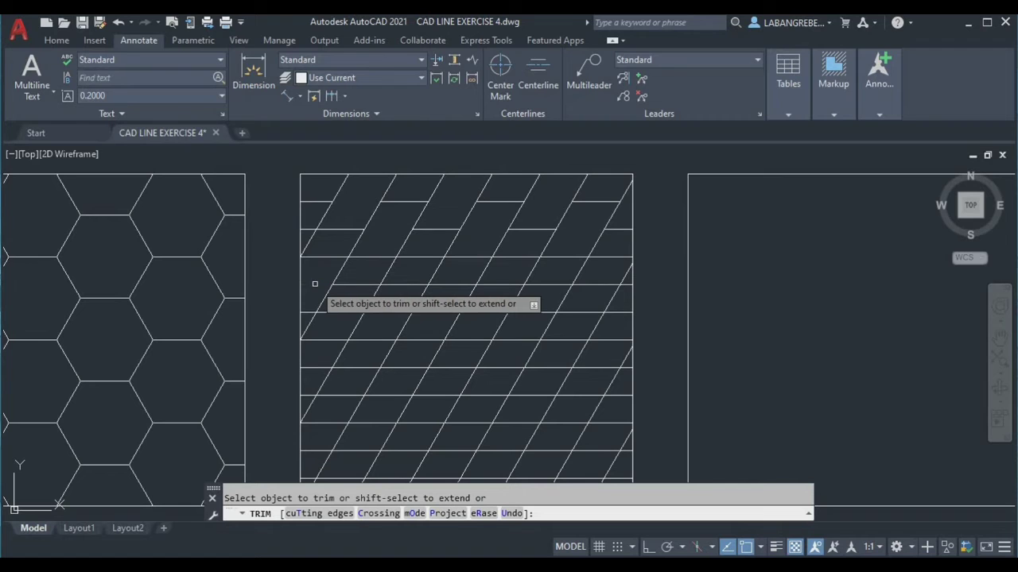
# Step: Extend the partly trimmed fourth horizontal line back across the full width of the frame
pyautogui.moveTo(389, 292); pyautogui.dragTo(362, 261, button='middle')
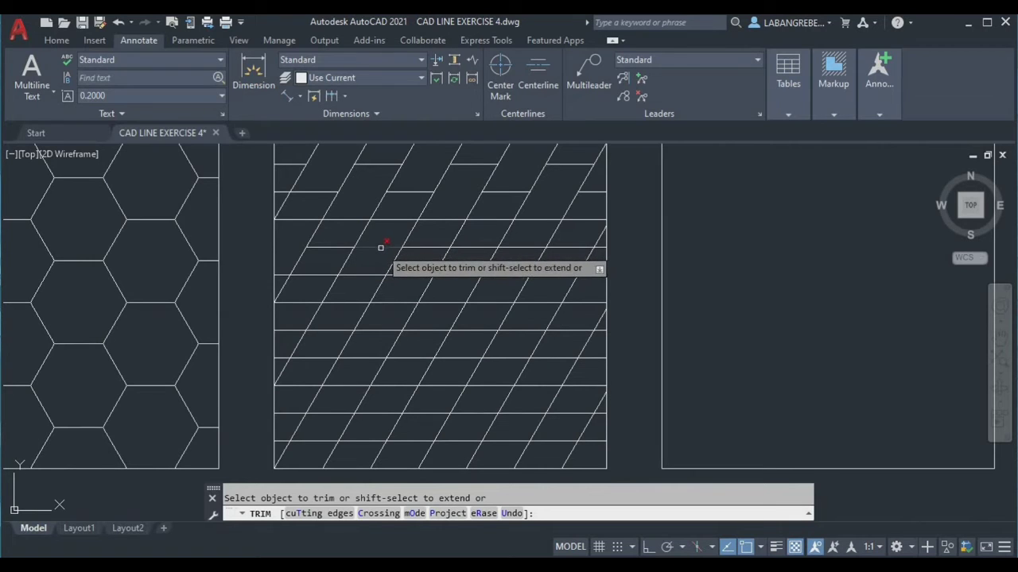
pyautogui.click(334, 246)
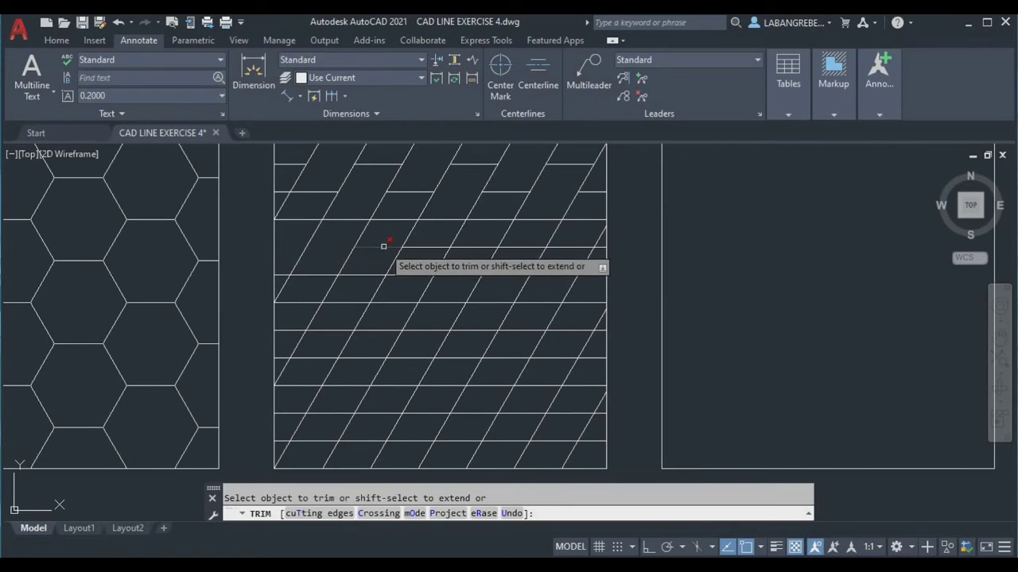
pyautogui.keyDown('shift'); pyautogui.click(375, 247); pyautogui.keyUp('shift')
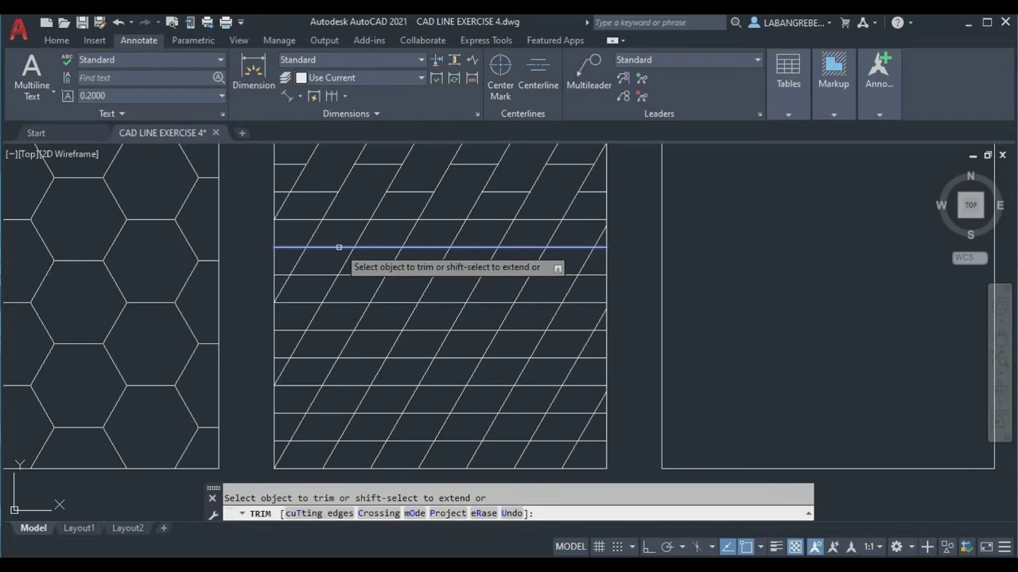
pyautogui.keyDown('shift'); pyautogui.click(339, 247); pyautogui.keyUp('shift')
# Step: Trim every other segment between the slanted lines from the third and fourth horizontal lines, continuing the staggered pattern
pyautogui.moveTo(314, 205)
pyautogui.mouseDown(button='middle')
pyautogui.moveTo(325, 230)
pyautogui.moveTo(320, 256)
pyautogui.mouseUp(button='middle')
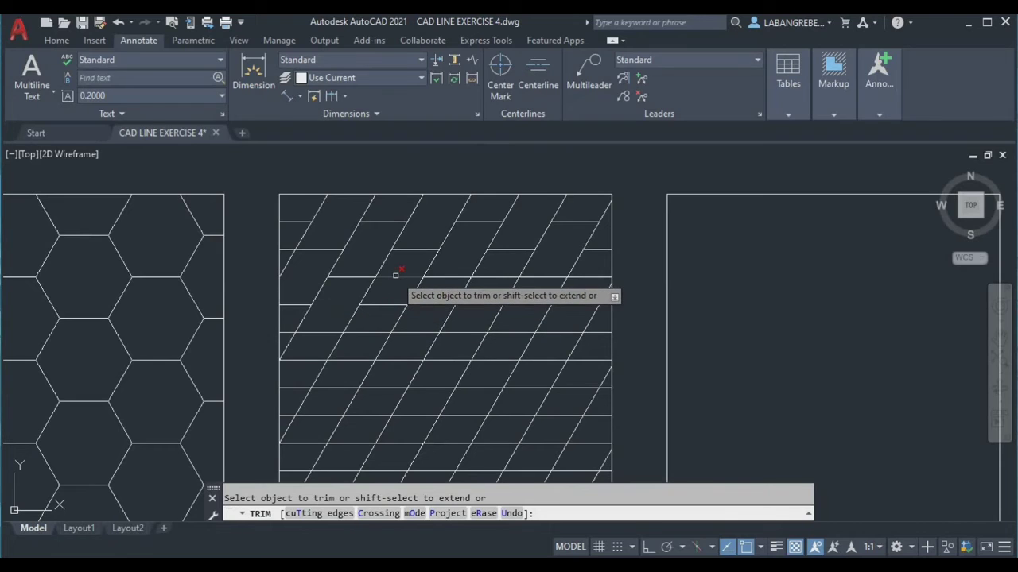
pyautogui.click(430, 304)
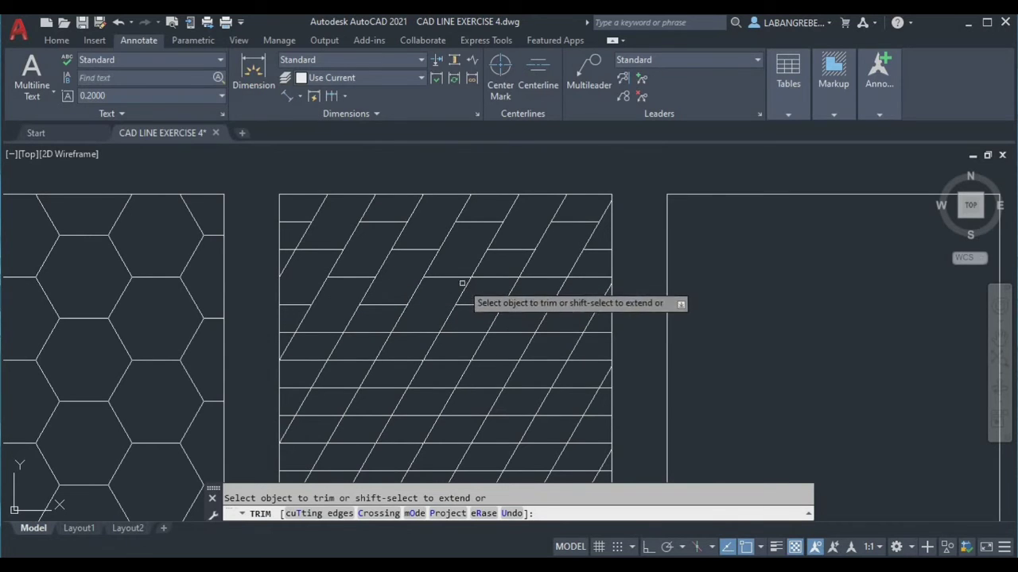
pyautogui.click(497, 275)
pyautogui.moveTo(524, 302); pyautogui.dragTo(523, 300)
pyautogui.moveTo(584, 275); pyautogui.dragTo(583, 284)
pyautogui.moveTo(342, 370); pyautogui.dragTo(374, 321, button='middle')
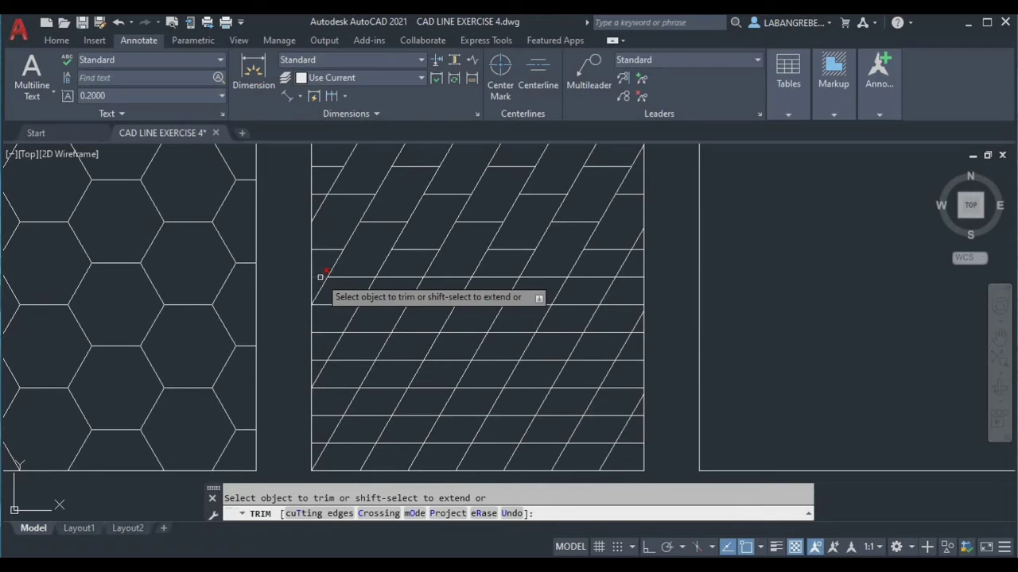
# Step: Trim every other segment between the slanted lines from the fifth and sixth horizontal lines, continuing the staggered pattern
pyautogui.moveTo(346, 304); pyautogui.dragTo(348, 298)
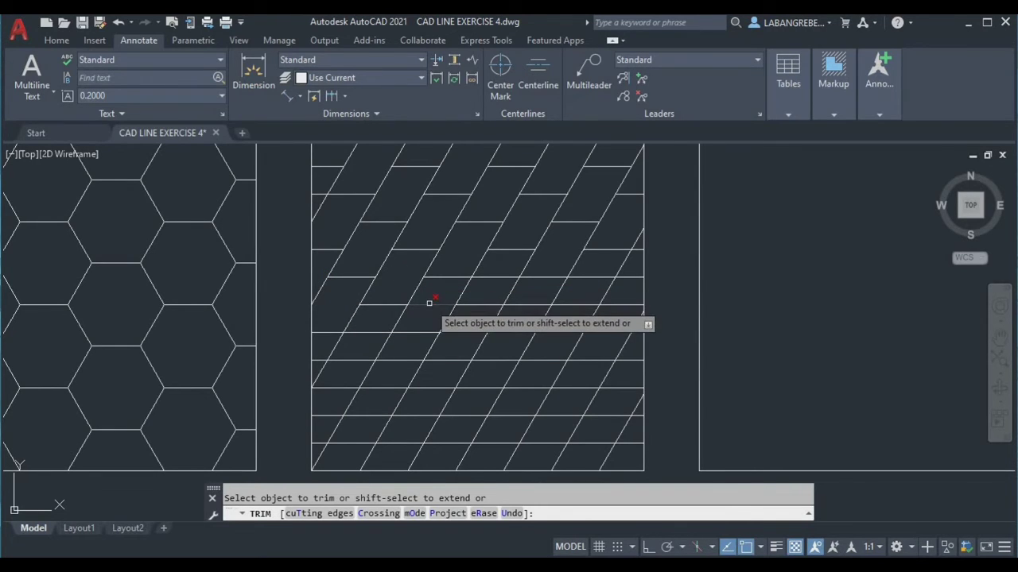
pyautogui.click(485, 278)
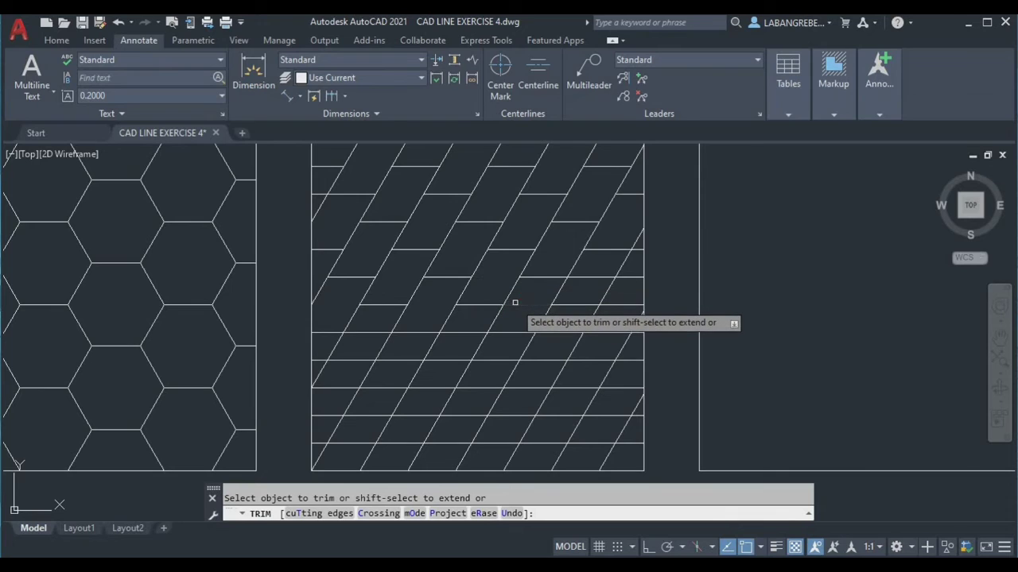
pyautogui.click(591, 277)
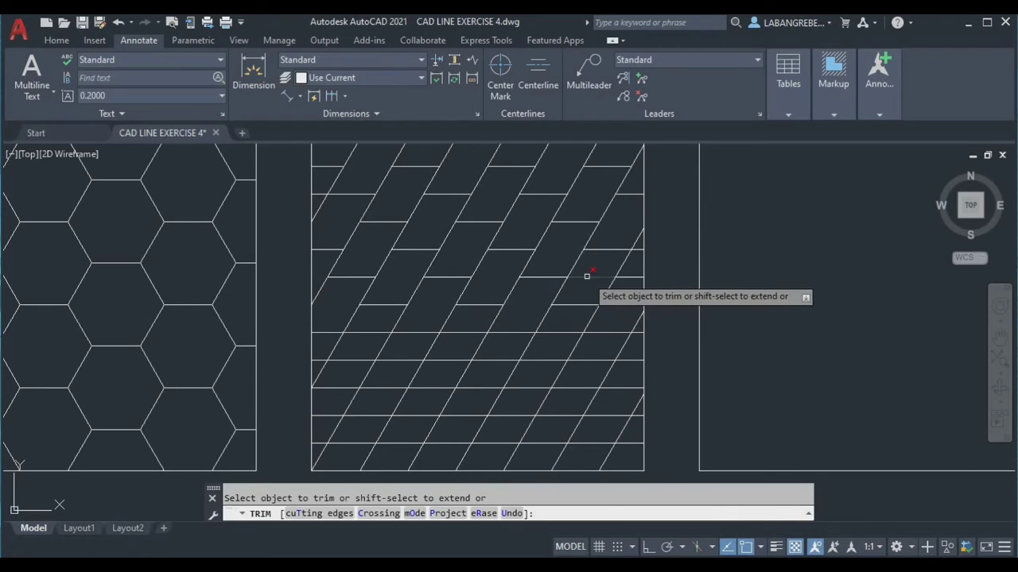
pyautogui.click(617, 304)
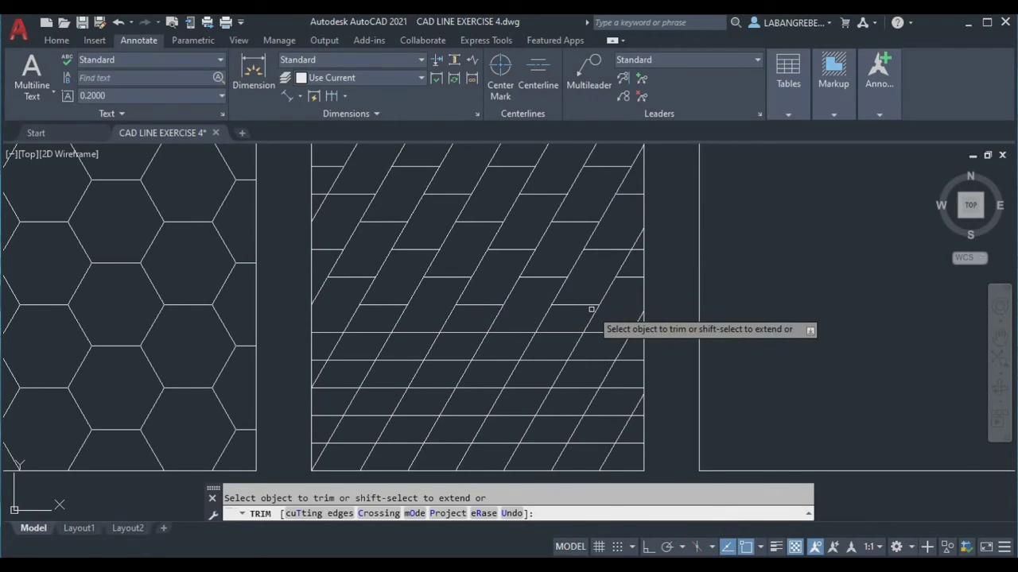
# Step: Trim alternate segments from the eighth and ninth horizontal lines, leaving staggered gaps between the slanted lines
pyautogui.scroll(2, 591, 309)
pyautogui.moveTo(486, 371); pyautogui.dragTo(405, 300, button='middle')
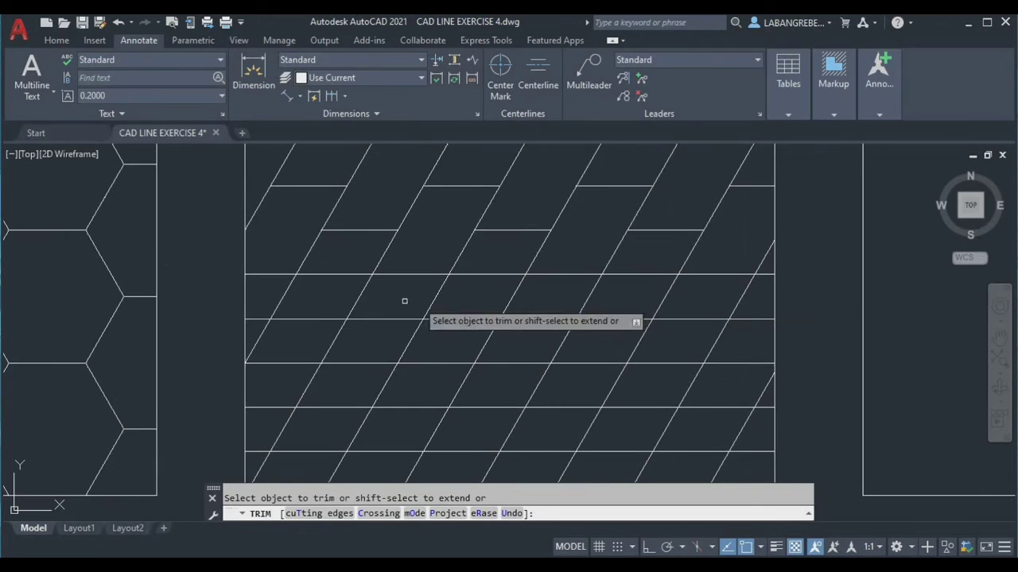
pyautogui.click(258, 317)
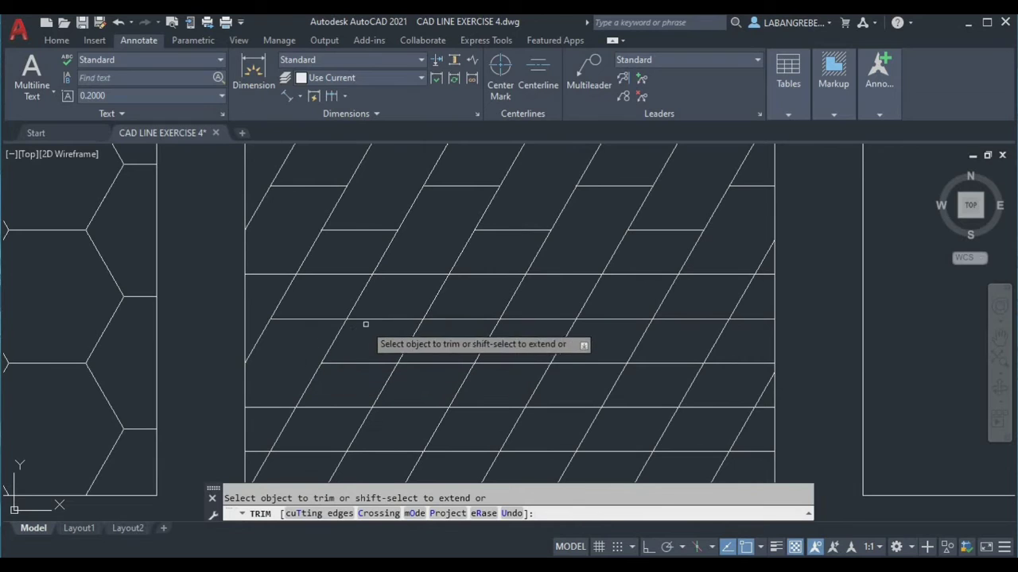
pyautogui.click(390, 319)
pyautogui.click(429, 361)
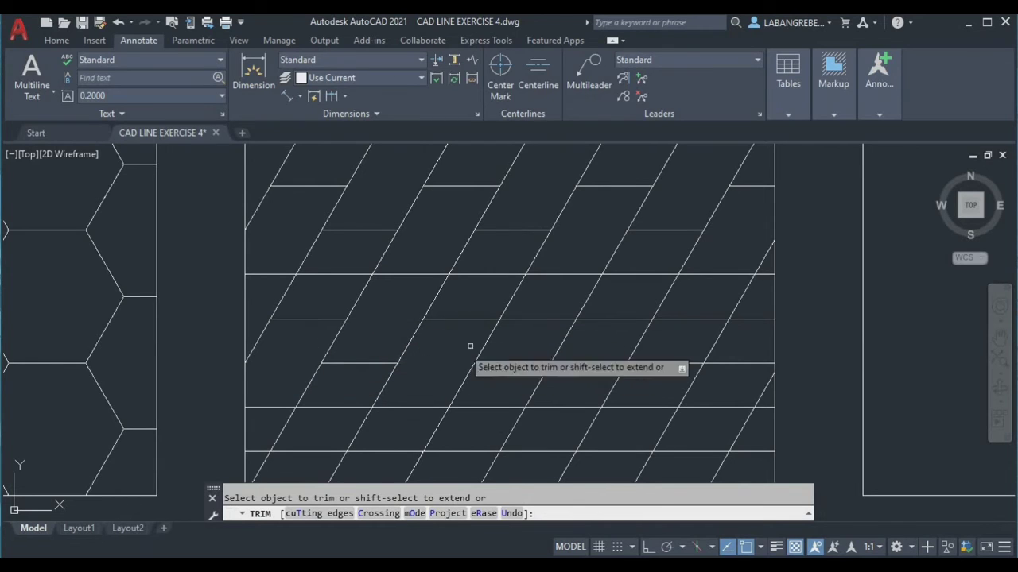
pyautogui.click(584, 363)
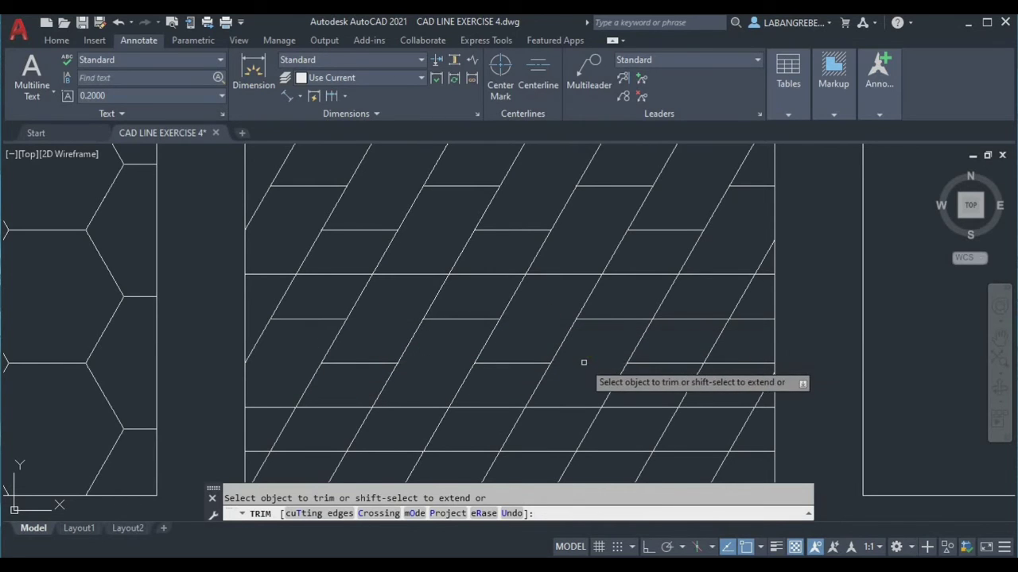
pyautogui.click(681, 320)
pyautogui.click(723, 364)
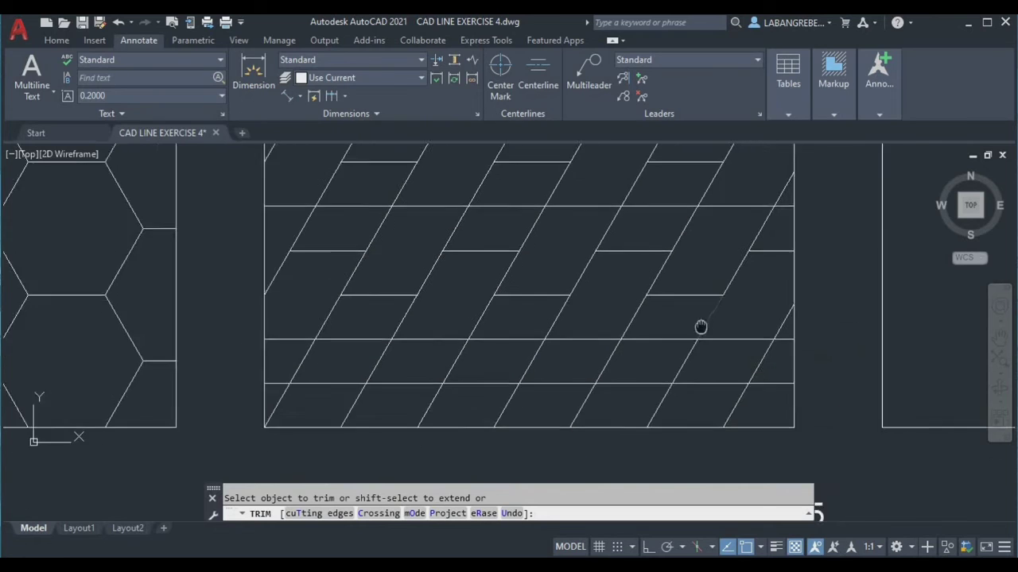
# Step: Trim alternate segments from the tenth and eleventh horizontal lines, continuing the stagger down to the frame's bottom edge
pyautogui.click(312, 328)
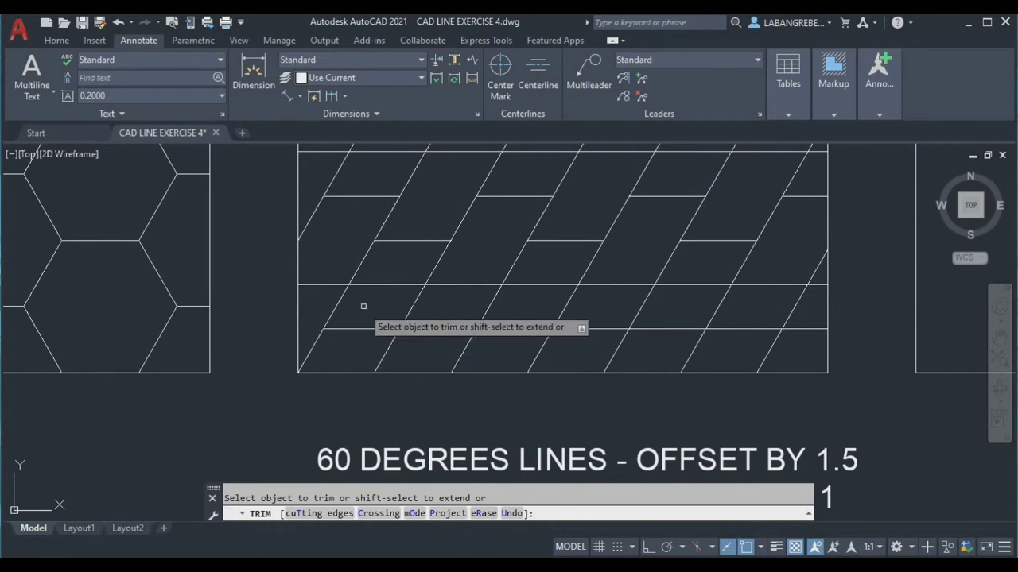
pyautogui.click(389, 284)
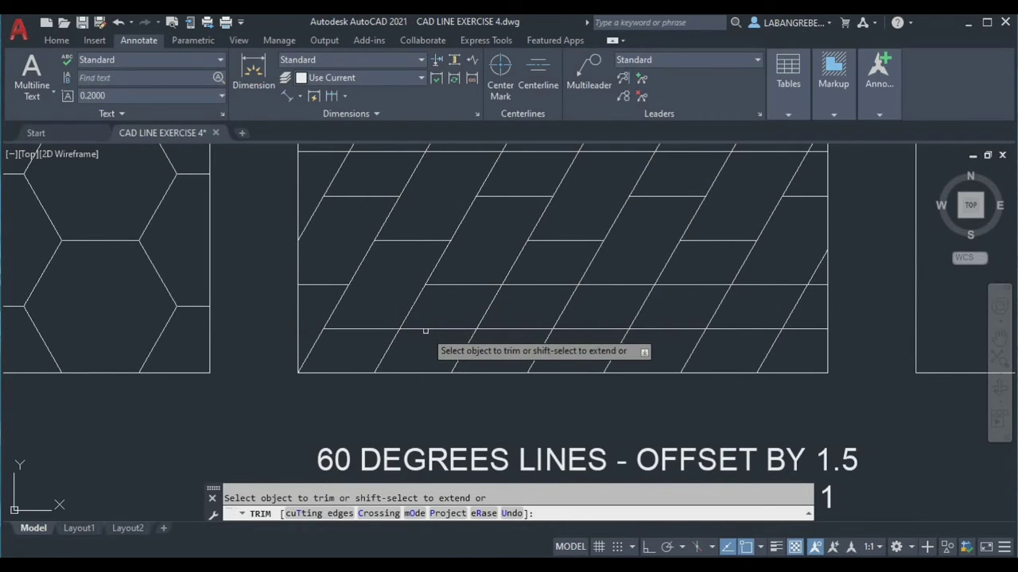
pyautogui.click(427, 329)
pyautogui.click(534, 285)
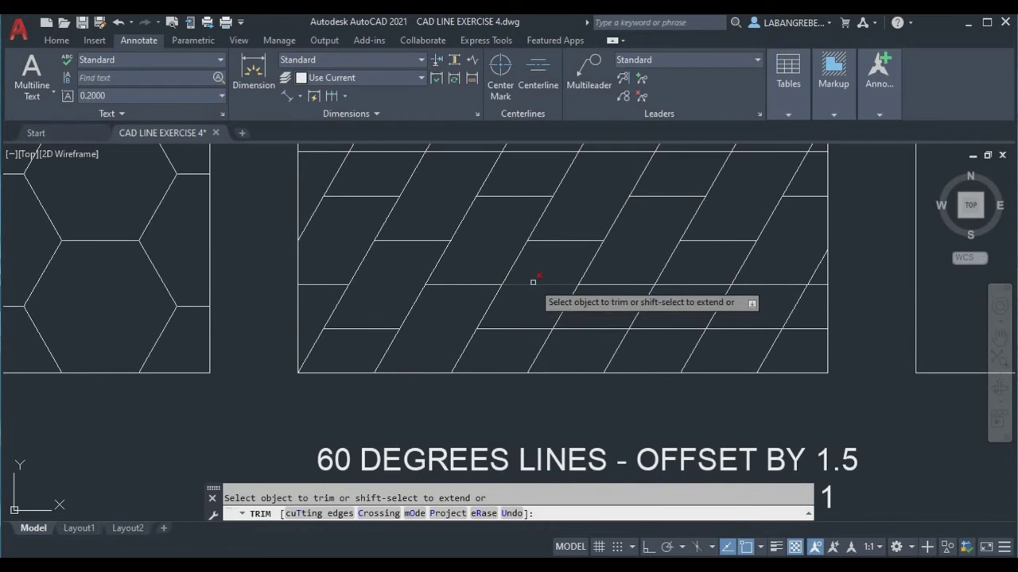
pyautogui.click(591, 329)
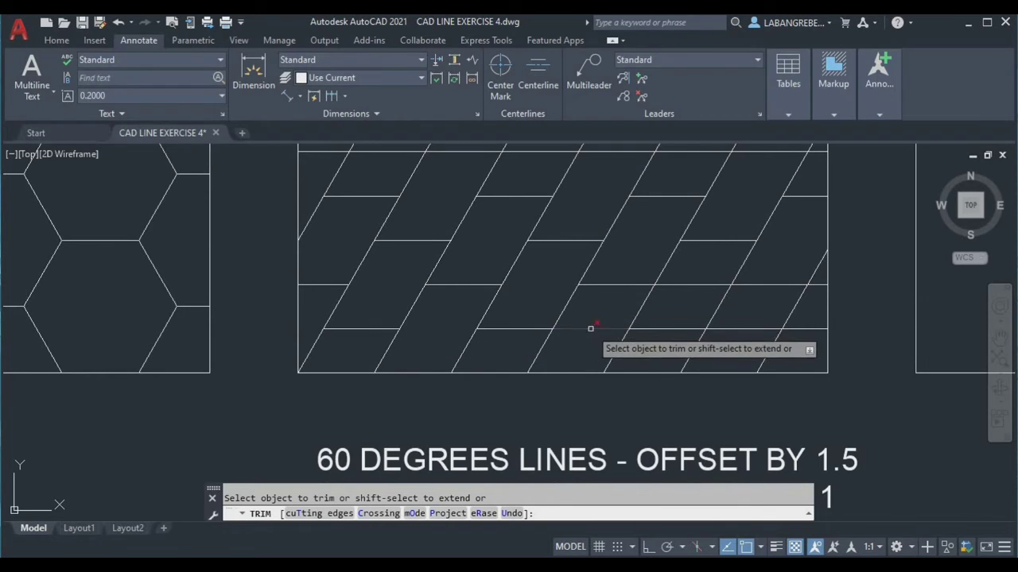
pyautogui.click(693, 284)
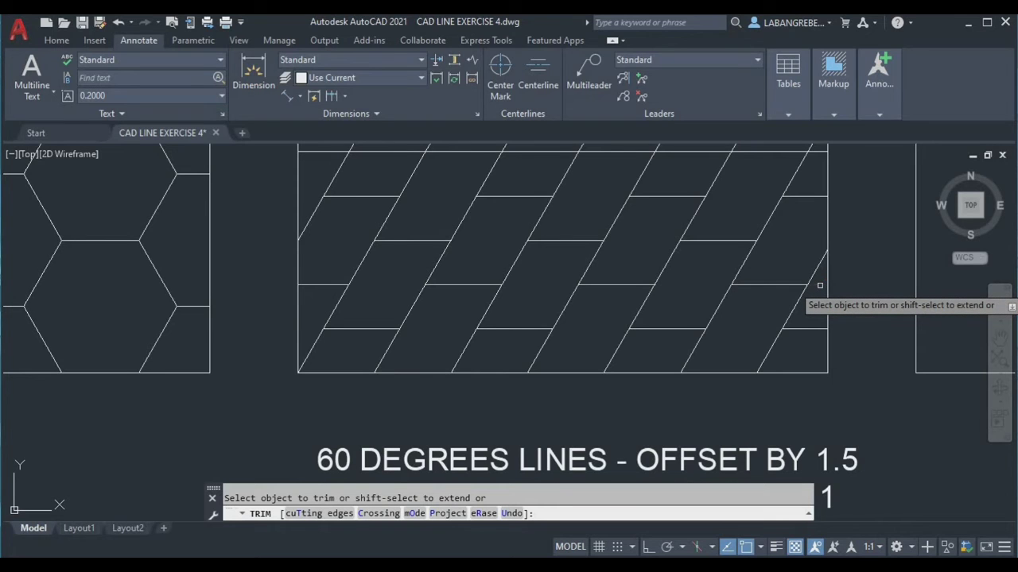
pyautogui.press('Escape')
# Step: Trim every other segment between the slanted lines from the untrimmed seventh horizontal line in the middle of the frame
pyautogui.scroll(-2, 597, 352)
pyautogui.moveTo(631, 325); pyautogui.dragTo(596, 419, button='middle')
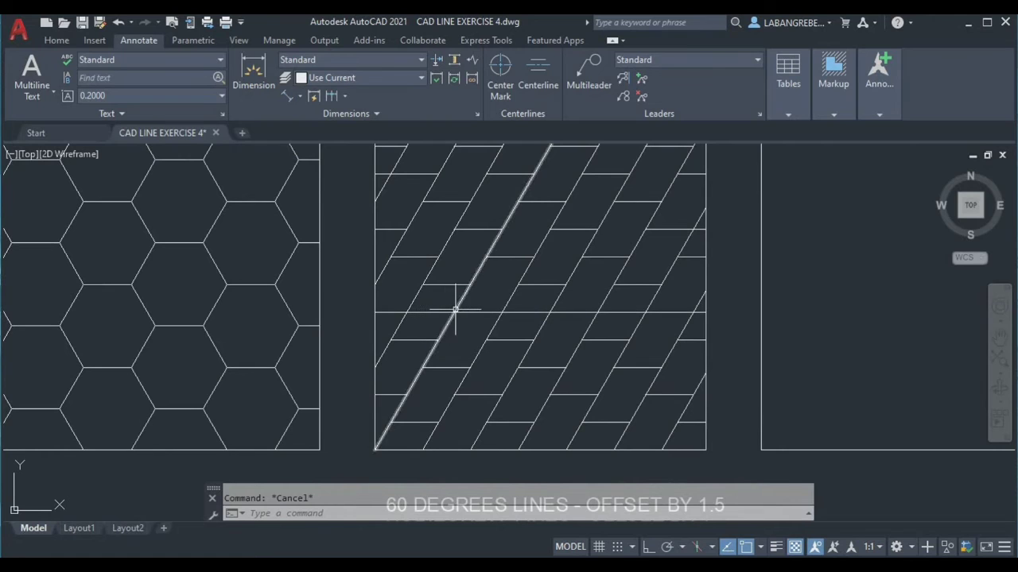
pyautogui.scroll(2, 399, 308)
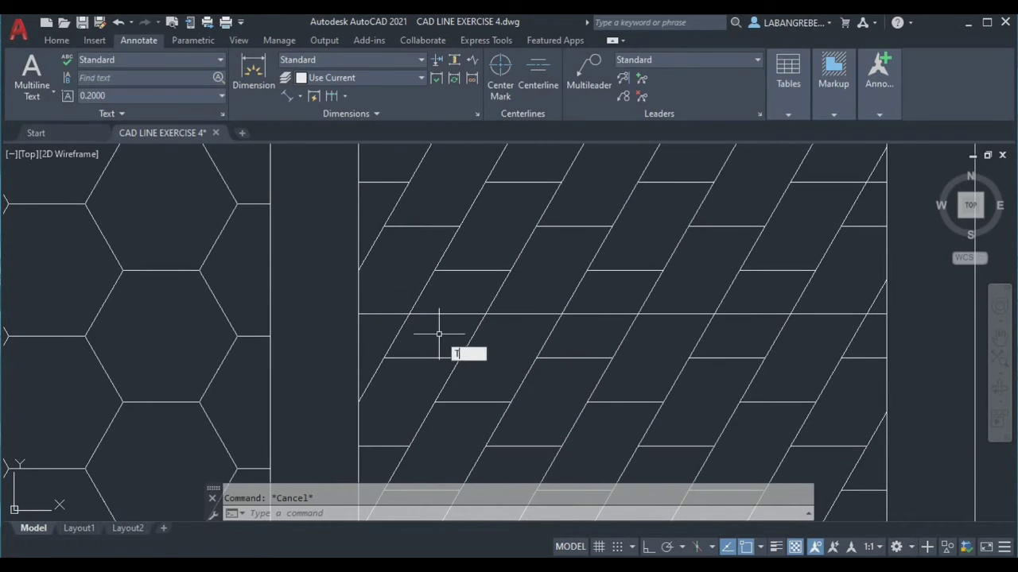
pyautogui.press('Return')
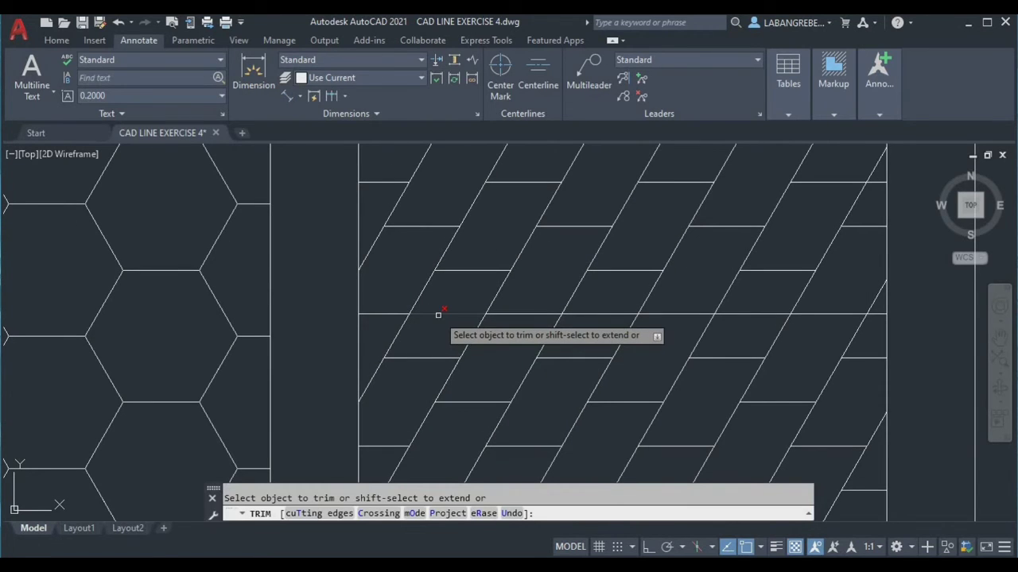
pyautogui.click(439, 315)
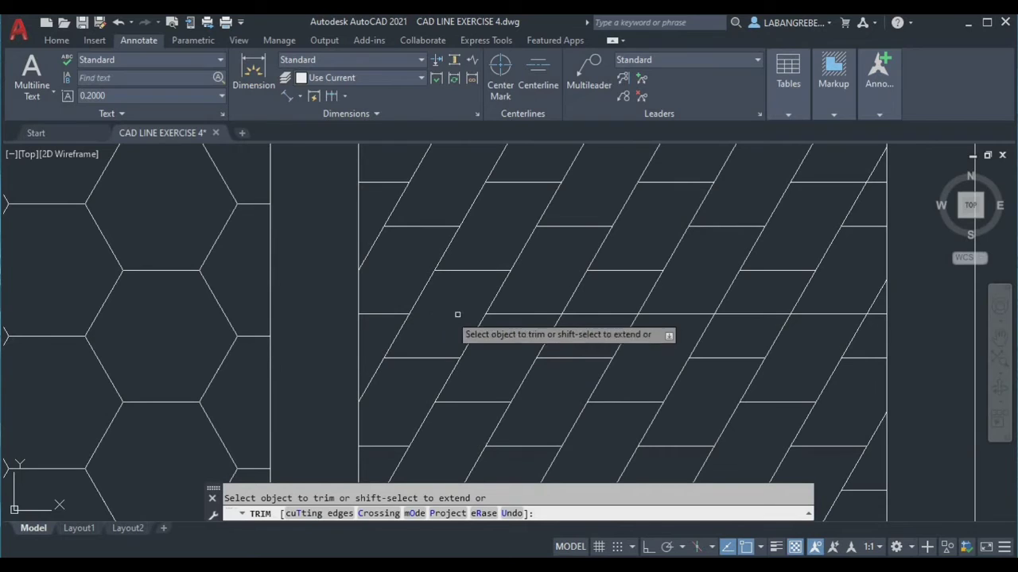
pyautogui.click(595, 314)
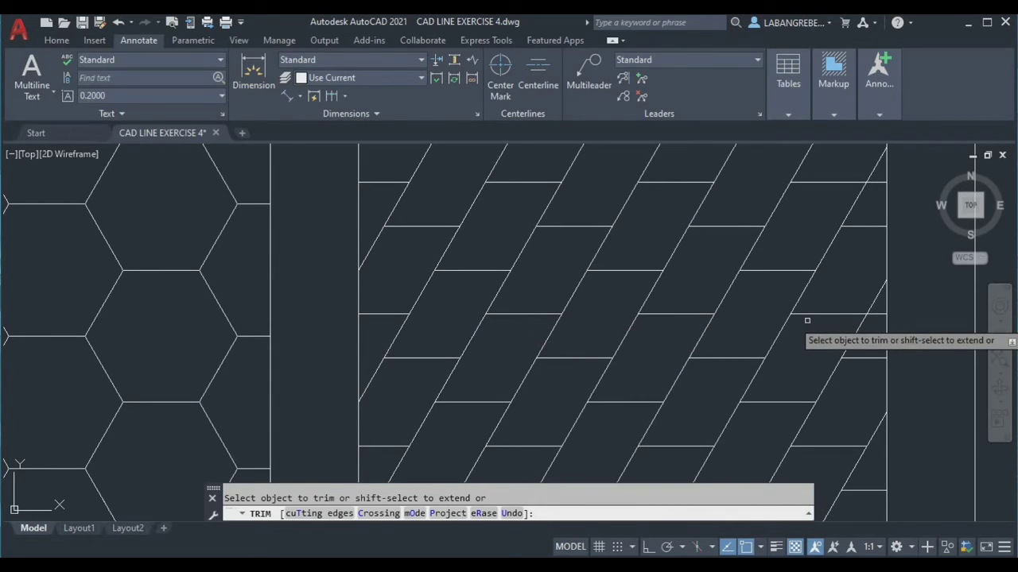
pyautogui.press('Escape')
# Step: Trim the leftover short horizontal stubs between the slanted lines and the side edges of the slanted-brick frame
pyautogui.scroll(-4, 724, 343)
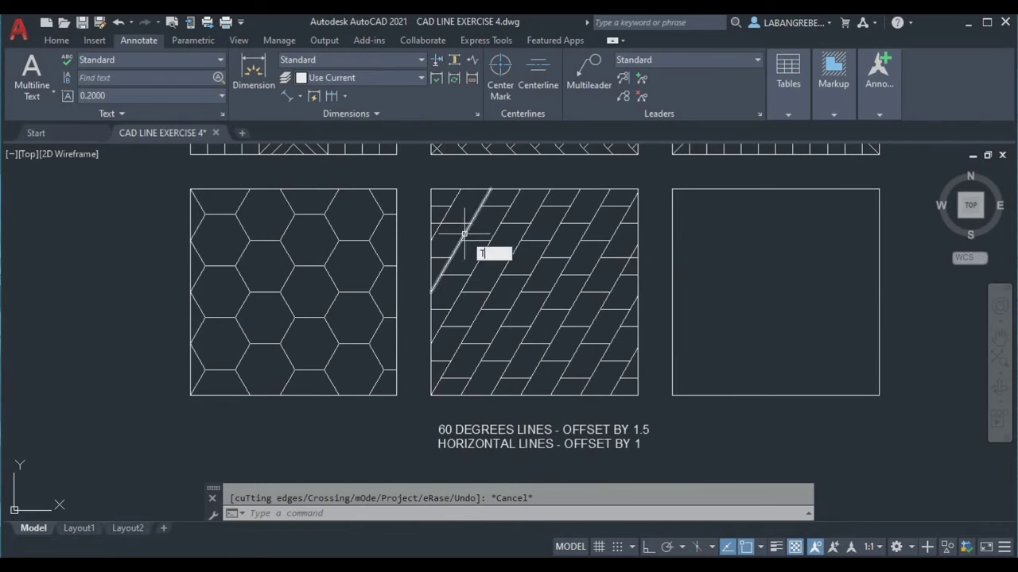
pyautogui.write('TR')
pyautogui.press('Return')
pyautogui.scroll(2, 449, 239)
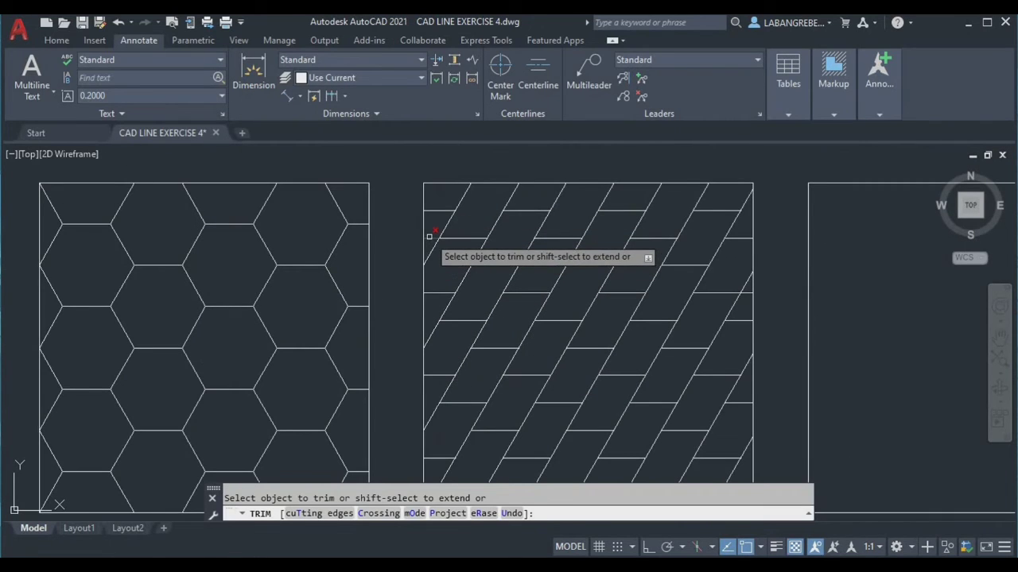
pyautogui.scroll(-2, 470, 237)
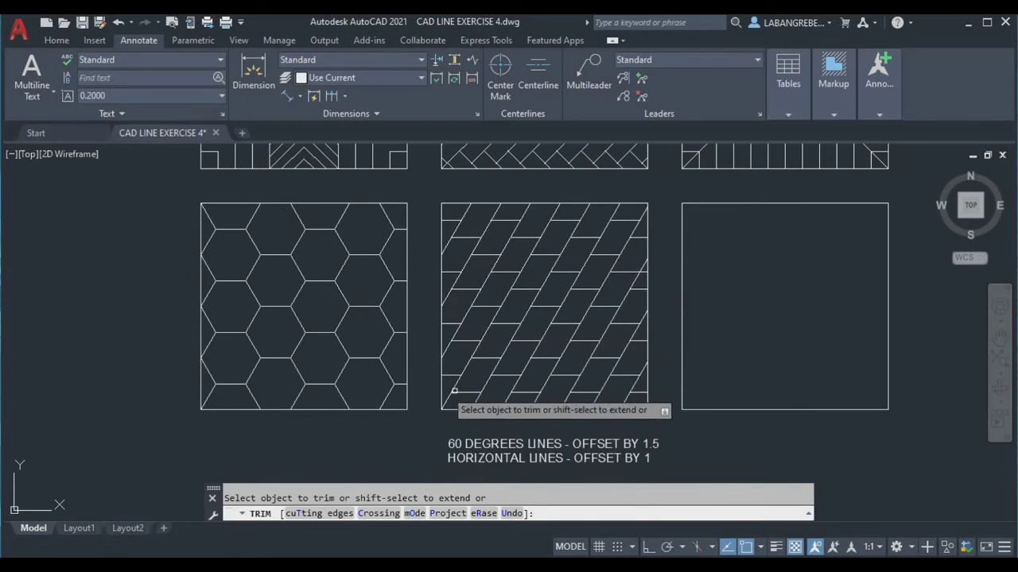
pyautogui.scroll(4, 640, 274)
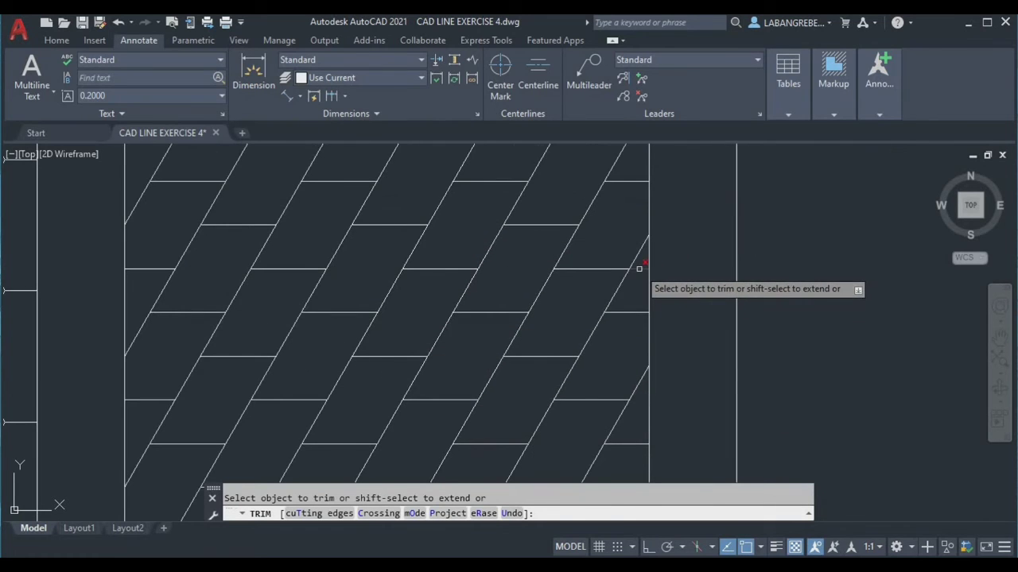
pyautogui.scroll(-2, 635, 283)
pyautogui.moveTo(608, 425); pyautogui.dragTo(622, 391, button='middle')
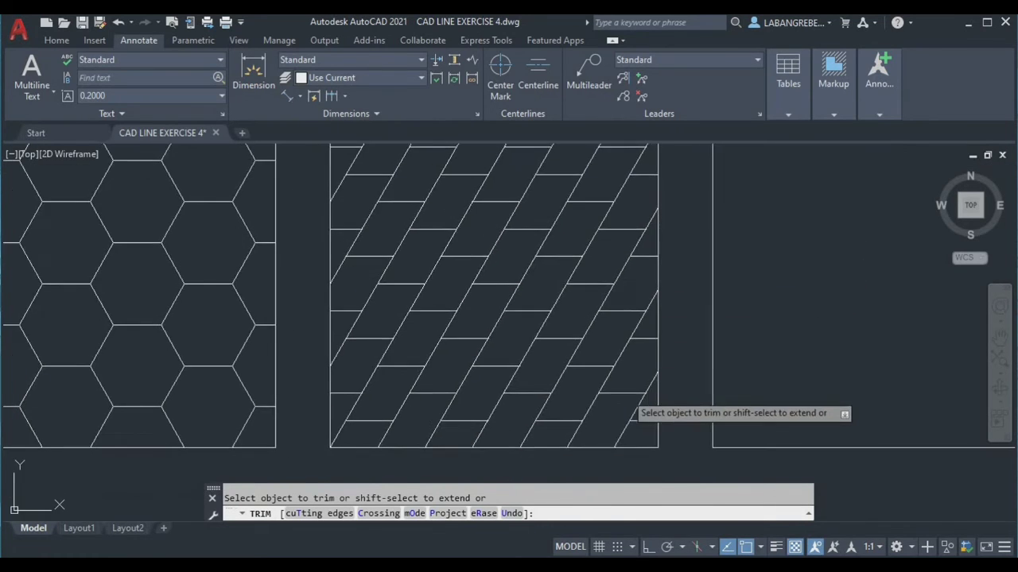
pyautogui.press('Escape')
# Step: Using 30-degree polar tracking, draw a line at 30 degrees from the empty frame's lower-left corner to just past its right edge
pyautogui.moveTo(530, 319); pyautogui.dragTo(523, 345, button='middle')
pyautogui.scroll(-2, 522, 348)
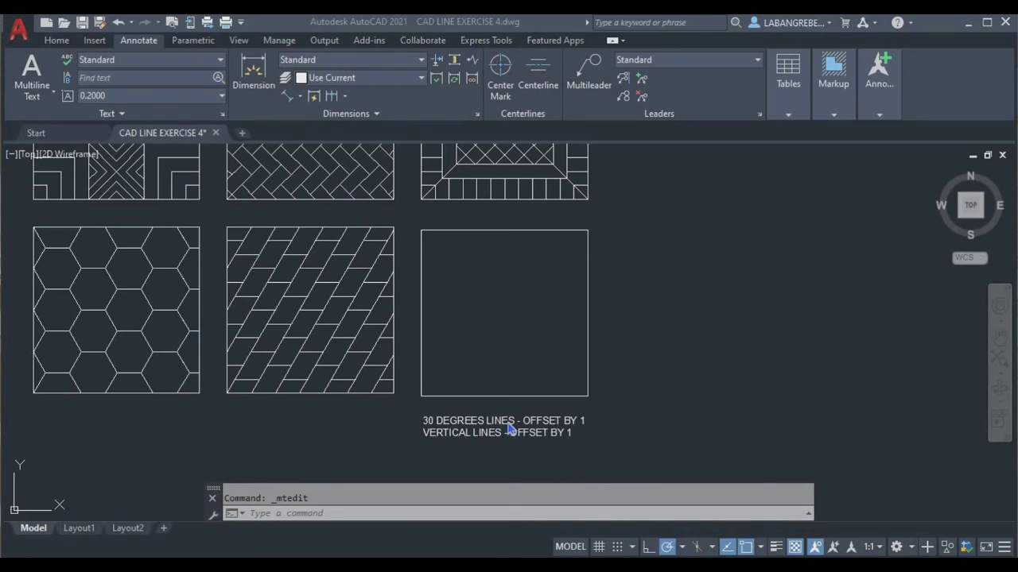
pyautogui.scroll(2, 509, 429)
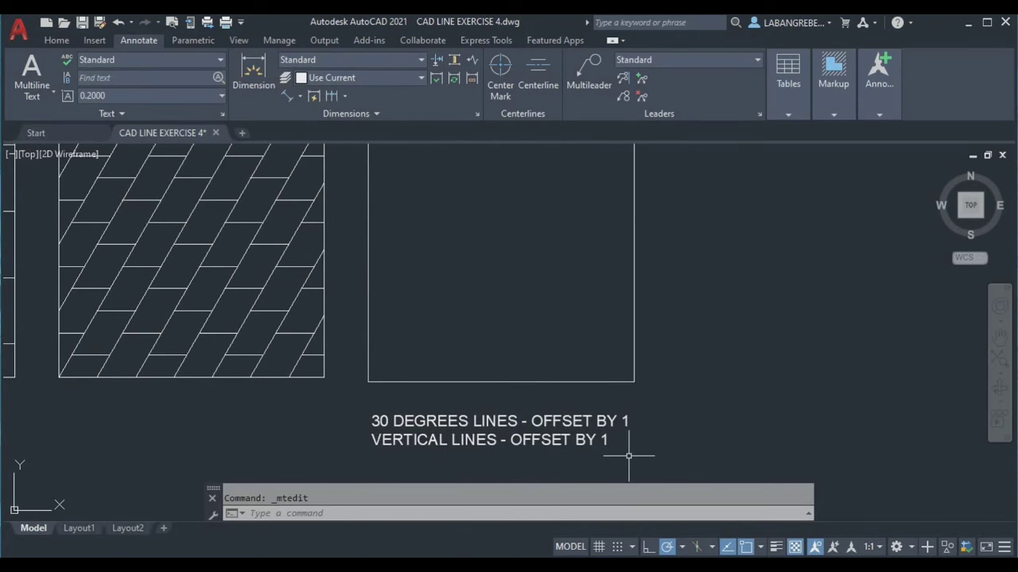
pyautogui.press('Return')
pyautogui.click(368, 381)
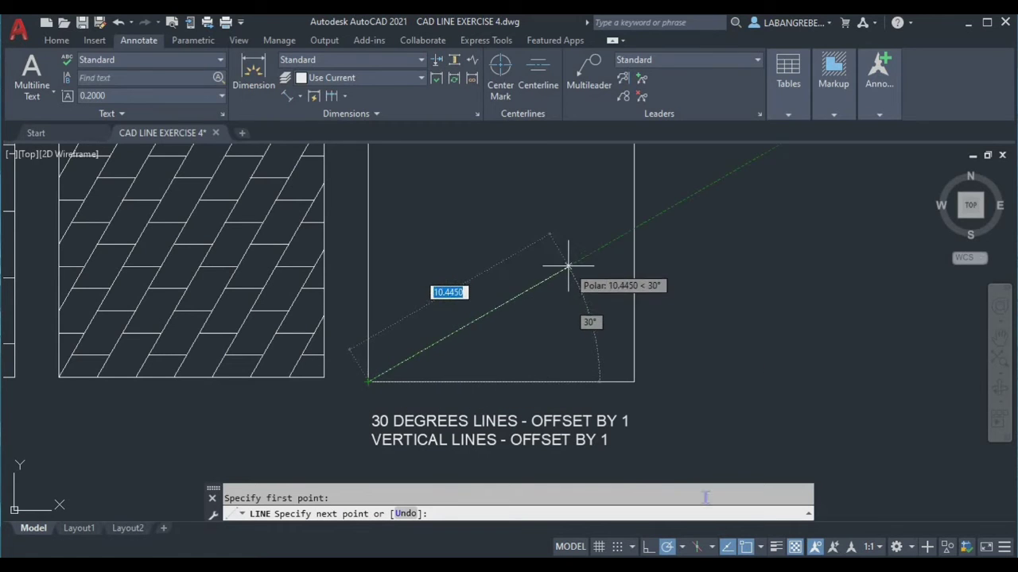
pyautogui.click(679, 548)
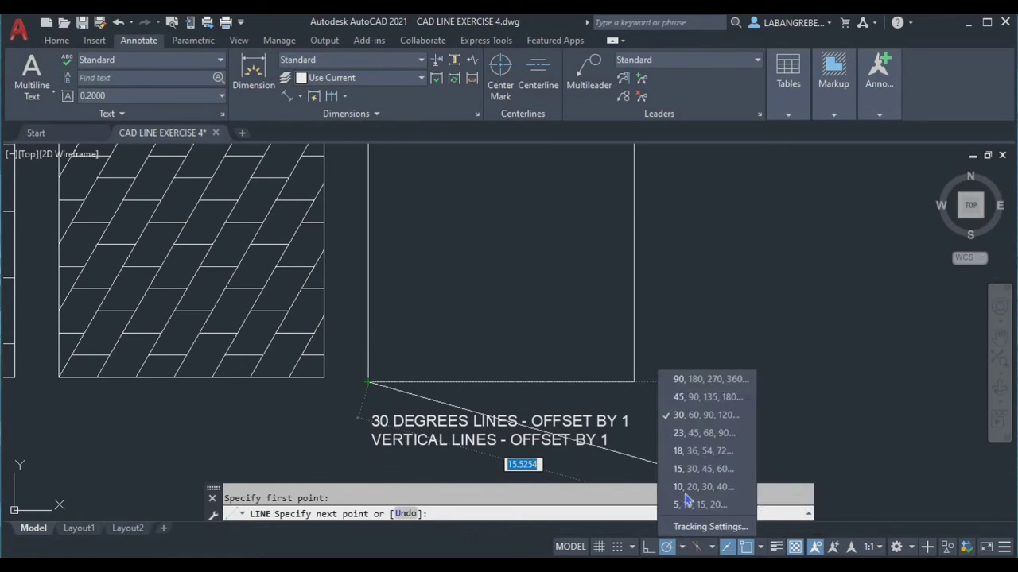
pyautogui.click(693, 415)
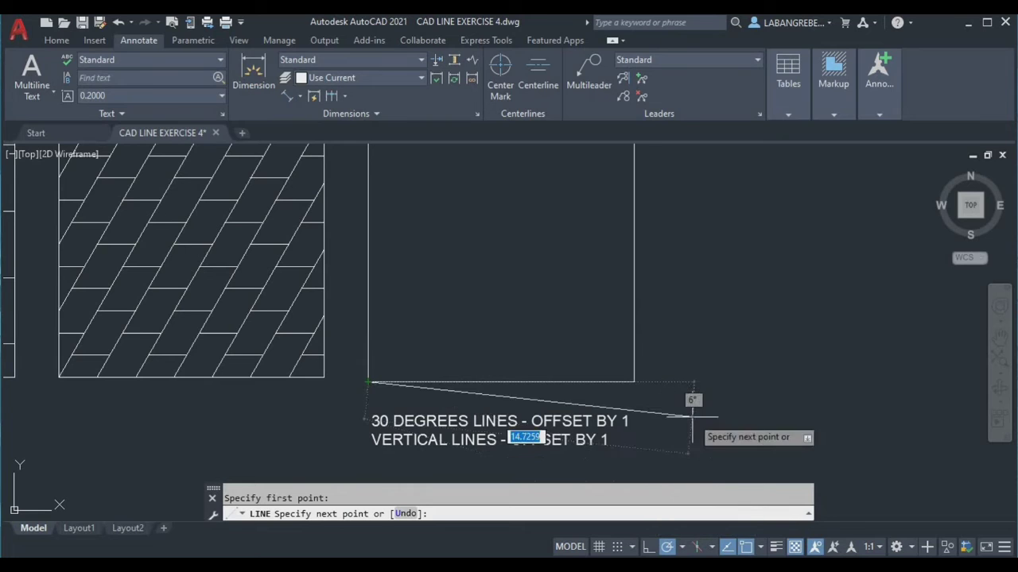
pyautogui.click(661, 212)
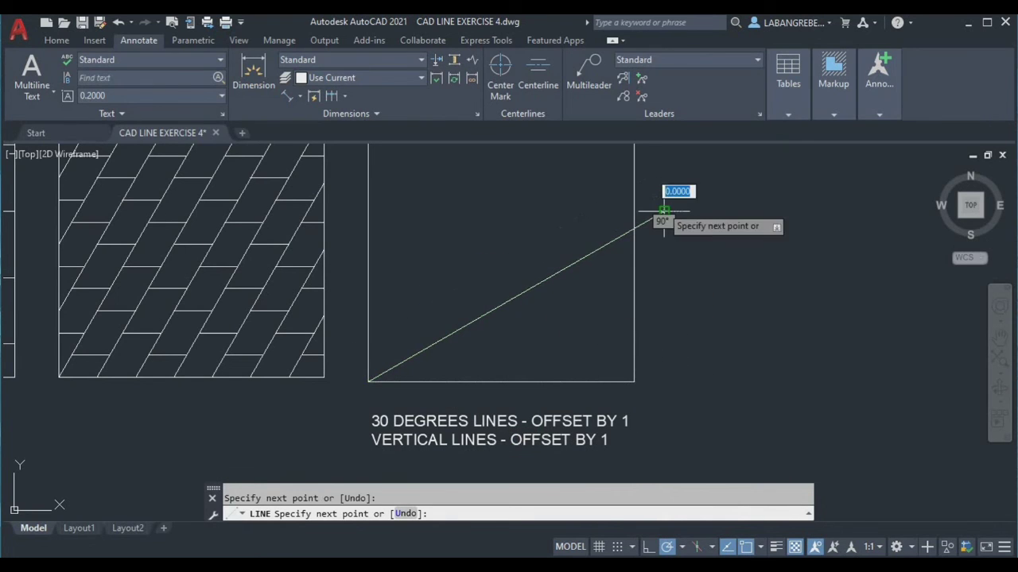
pyautogui.press('Escape')
# Step: Offset the 30-degree line downward by 1 with the Multiple option, filling the frame toward its lower-right corner
pyautogui.click(661, 213)
pyautogui.write('O')
pyautogui.press('Return')
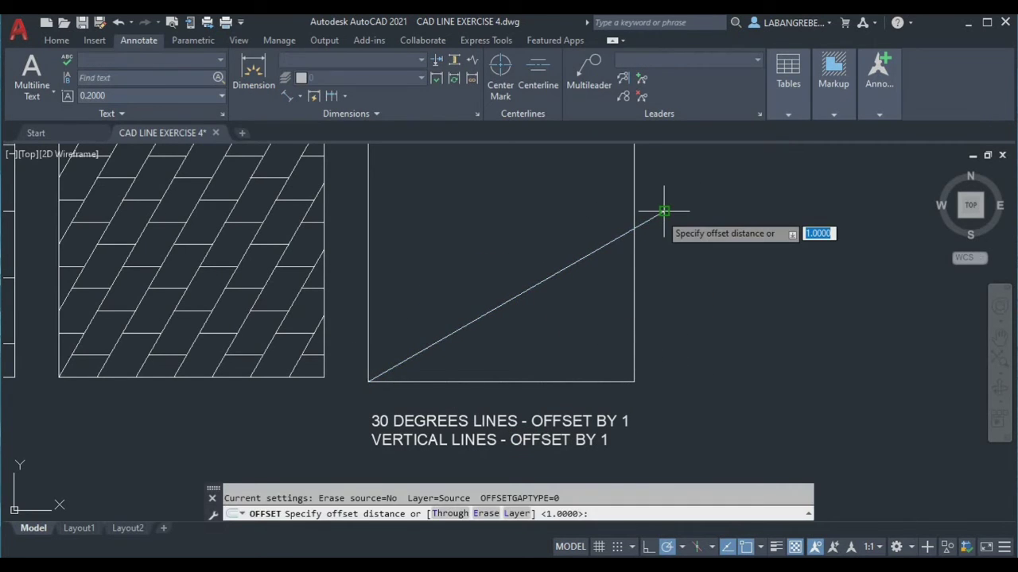
pyautogui.press('Return')
pyautogui.press('Return')
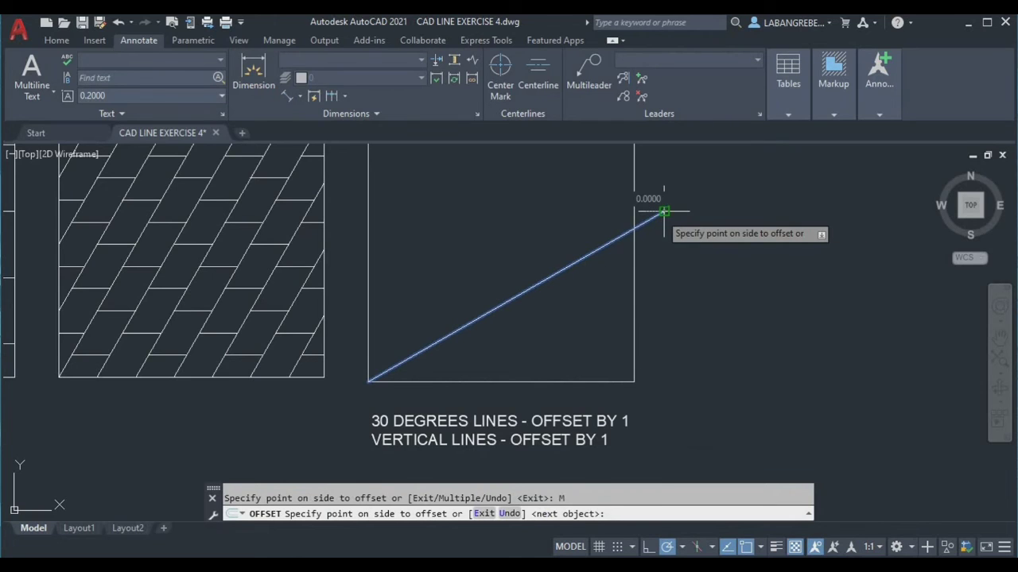
pyautogui.click(673, 275)
pyautogui.click(708, 331)
pyautogui.click(713, 342)
pyautogui.click(717, 347)
pyautogui.click(719, 353)
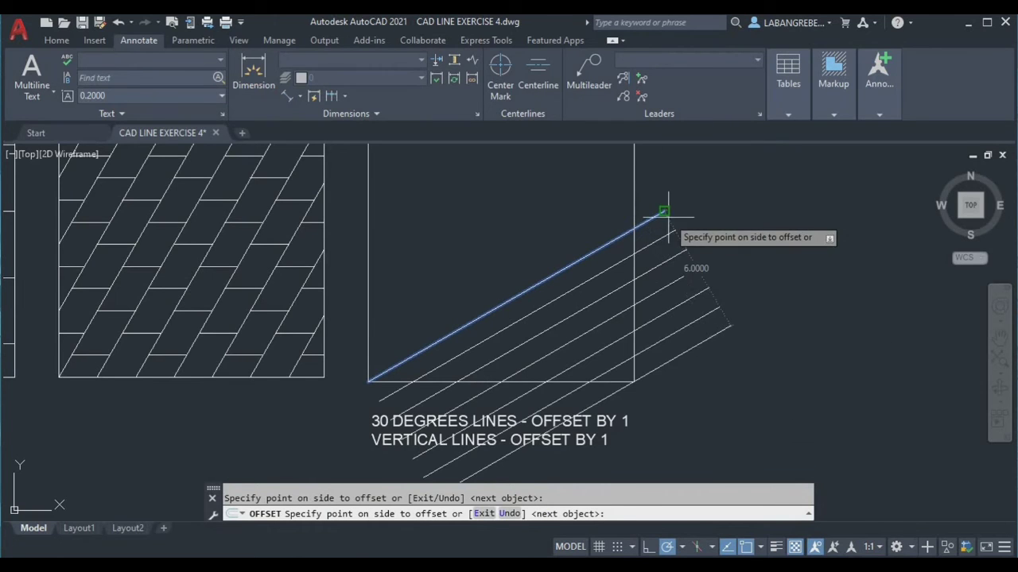
# Step: Offset the 30-degree line upward by 1 repeatedly, filling the frame to its upper-left corner
pyautogui.moveTo(665, 216); pyautogui.dragTo(675, 398, button='middle')
pyautogui.click(675, 334)
pyautogui.click(672, 318)
pyautogui.click(664, 302)
pyautogui.click(658, 291)
pyautogui.click(652, 284)
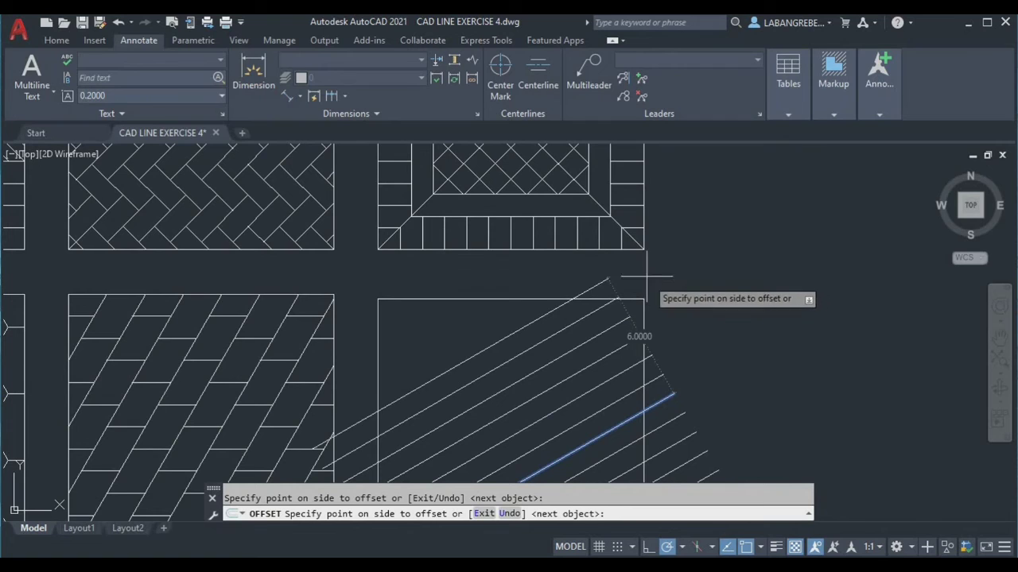
pyautogui.click(644, 273)
pyautogui.click(603, 258)
pyautogui.click(466, 261)
pyautogui.click(434, 274)
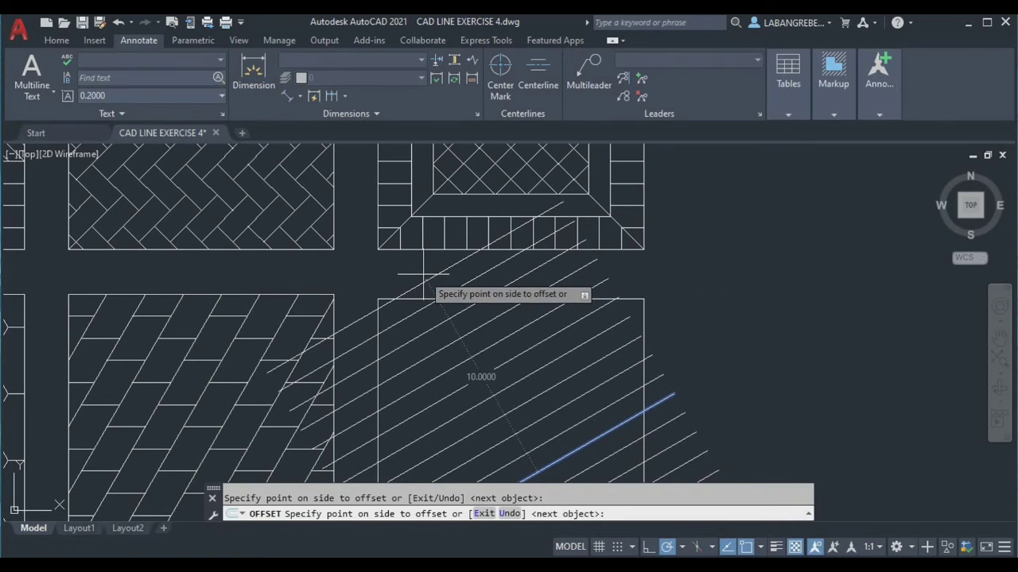
pyautogui.press('Escape')
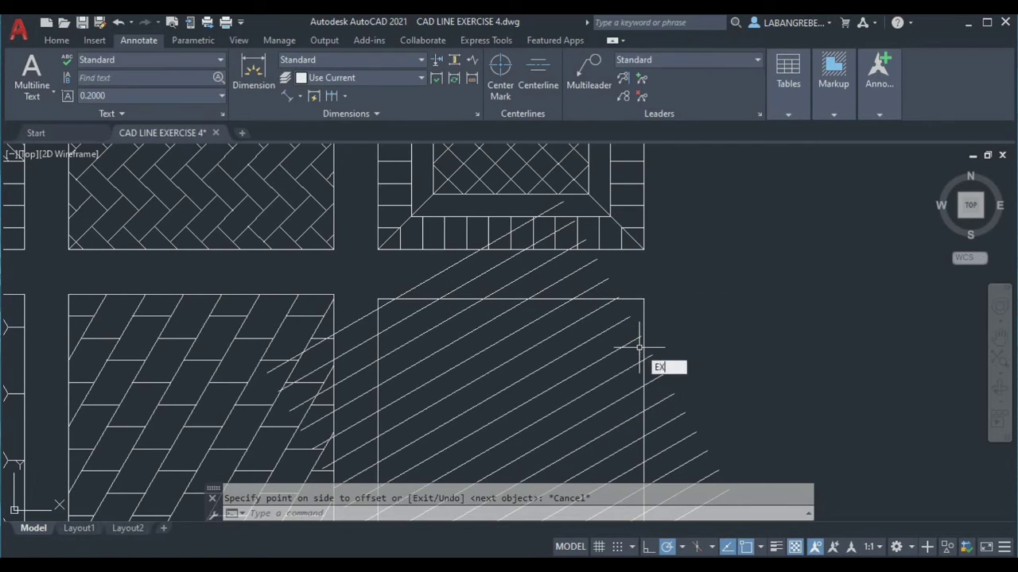
# Step: Extend the 30-degree lines that stop short of the frame's right edge to that edge
pyautogui.write('EX')
pyautogui.press('Return')
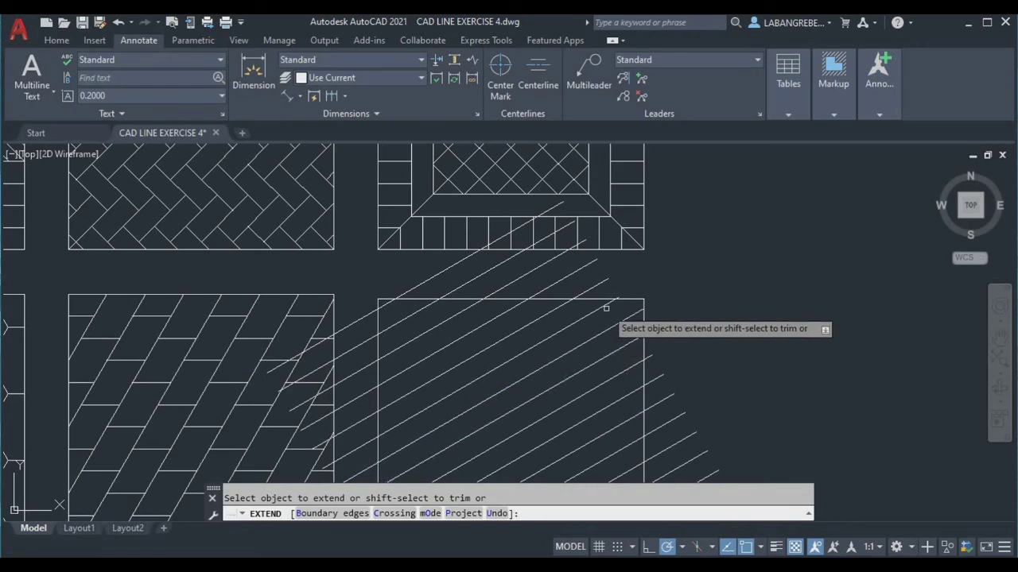
pyautogui.scroll(-3, 606, 308)
pyautogui.press('Escape')
# Step: With the frame as the cutting edge, trim the 30-degree line end crossing its top edge near the upper-right corner
pyautogui.write('T')
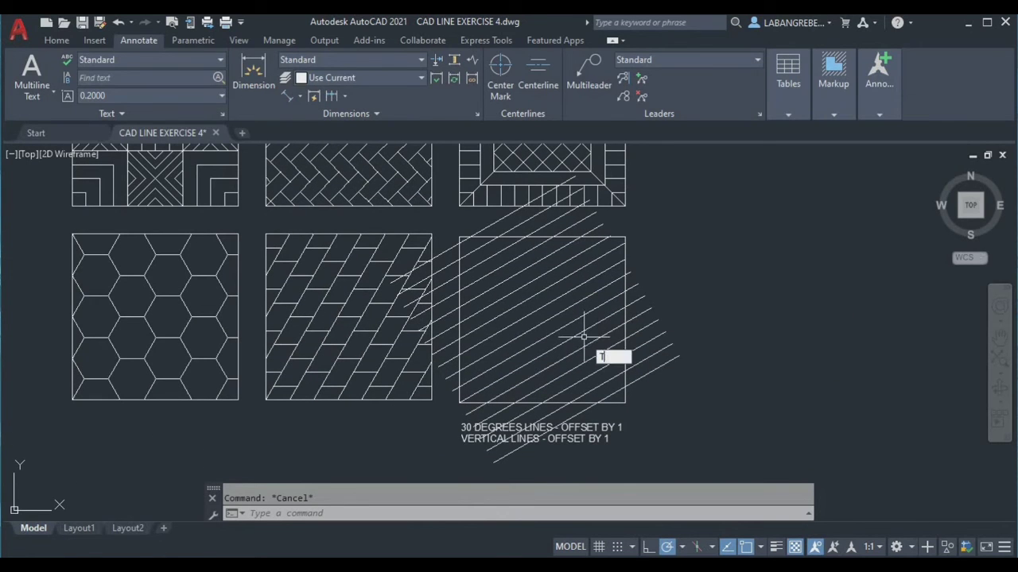
pyautogui.write('R')
pyautogui.press('Return')
pyautogui.write('T')
pyautogui.press('Return')
pyautogui.scroll(4, 630, 286)
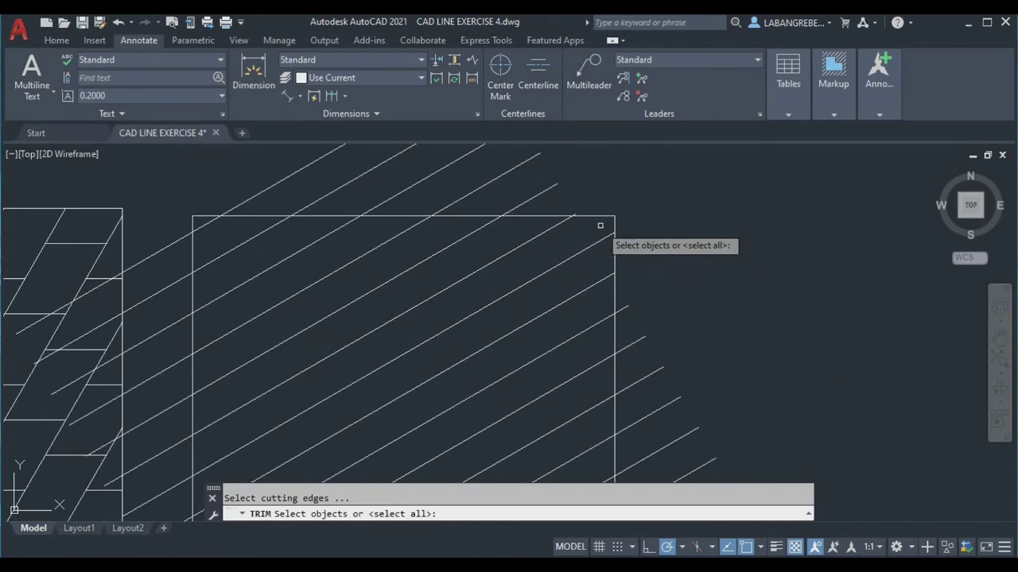
pyautogui.click(613, 219)
pyautogui.press('Return')
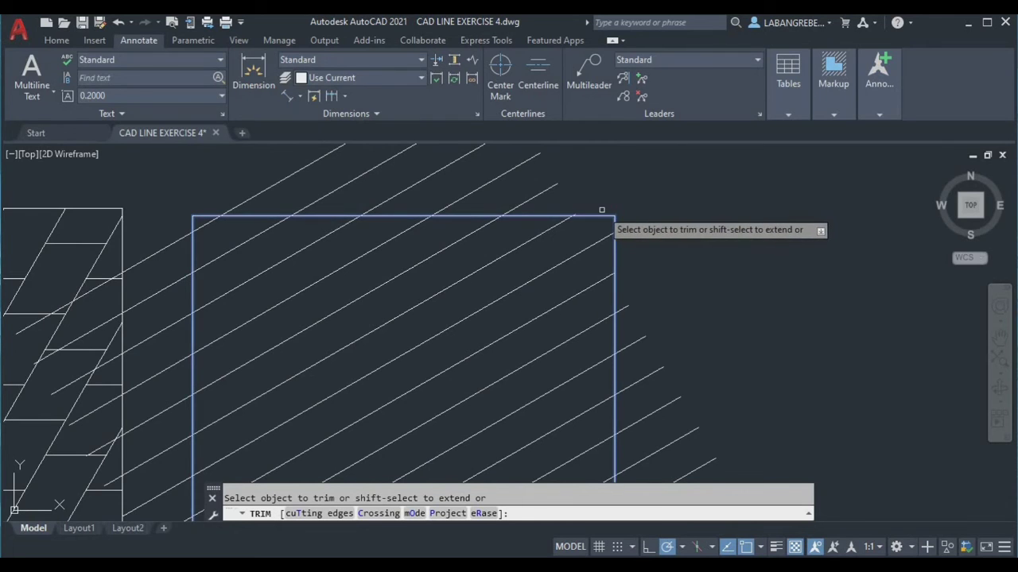
pyautogui.scroll(5, 578, 221)
pyautogui.moveTo(523, 225); pyautogui.dragTo(323, 236)
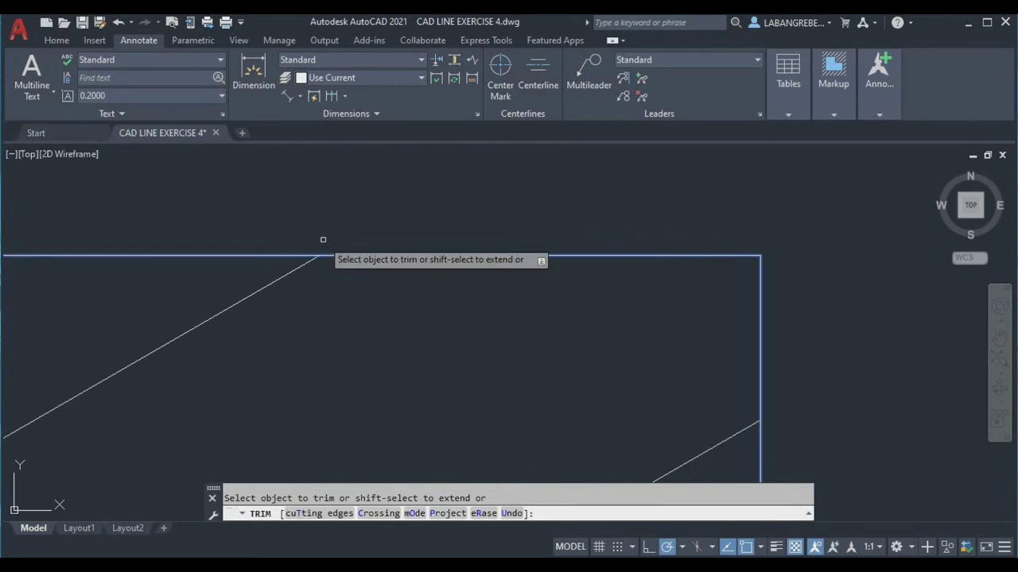
# Step: Trim the 30-degree lines extending above the frame's top edge and beyond its right edge using fence selections
pyautogui.scroll(-3, 411, 209)
pyautogui.moveTo(437, 205); pyautogui.dragTo(804, 245, button='middle')
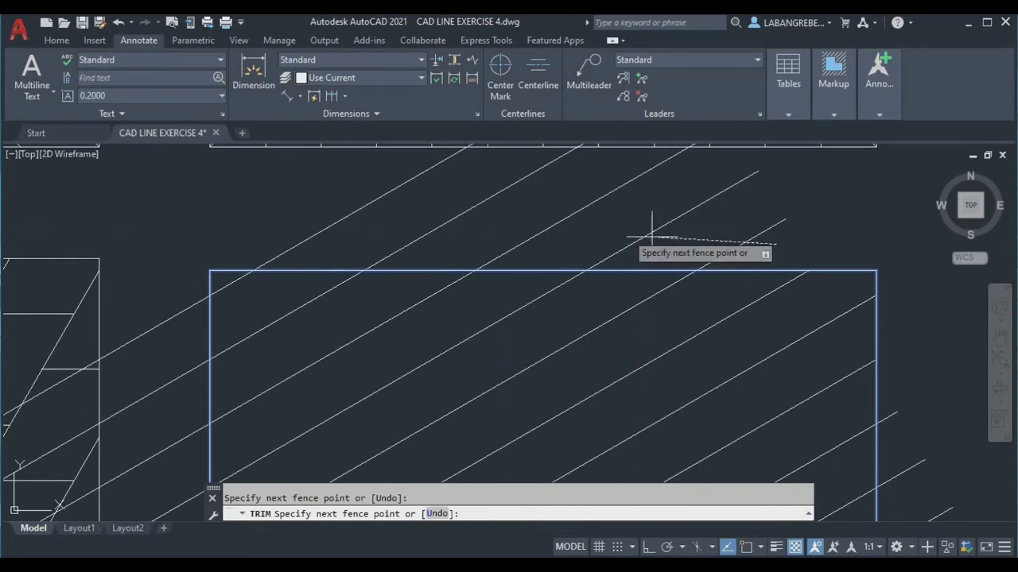
pyautogui.click(314, 223)
pyautogui.scroll(-6, 509, 312)
pyautogui.click(626, 460)
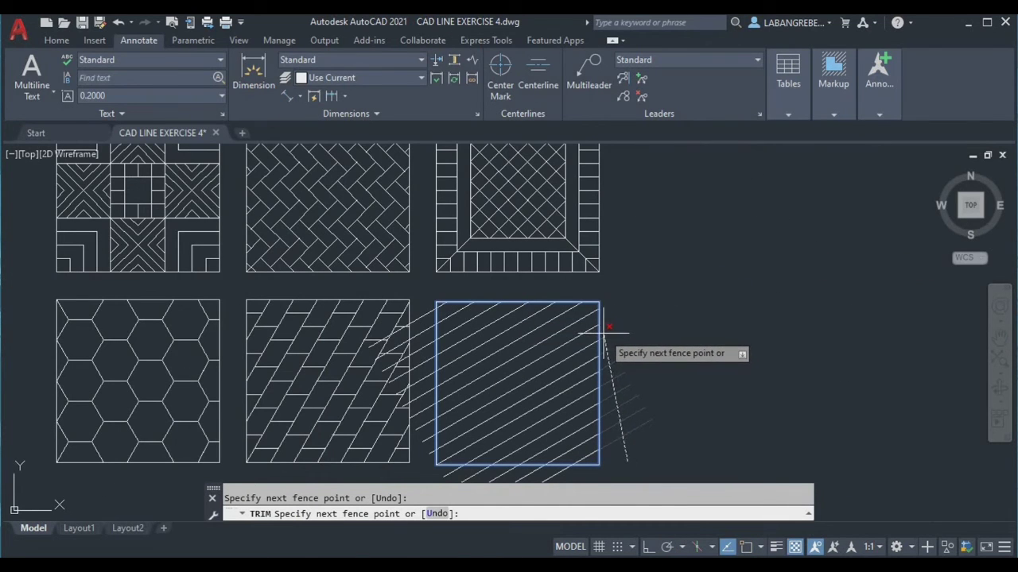
pyautogui.press('Return')
# Step: Trim the 30-degree lines extending below the frame's bottom edge and beyond its left edge using fence selections
pyautogui.scroll(5, 625, 422)
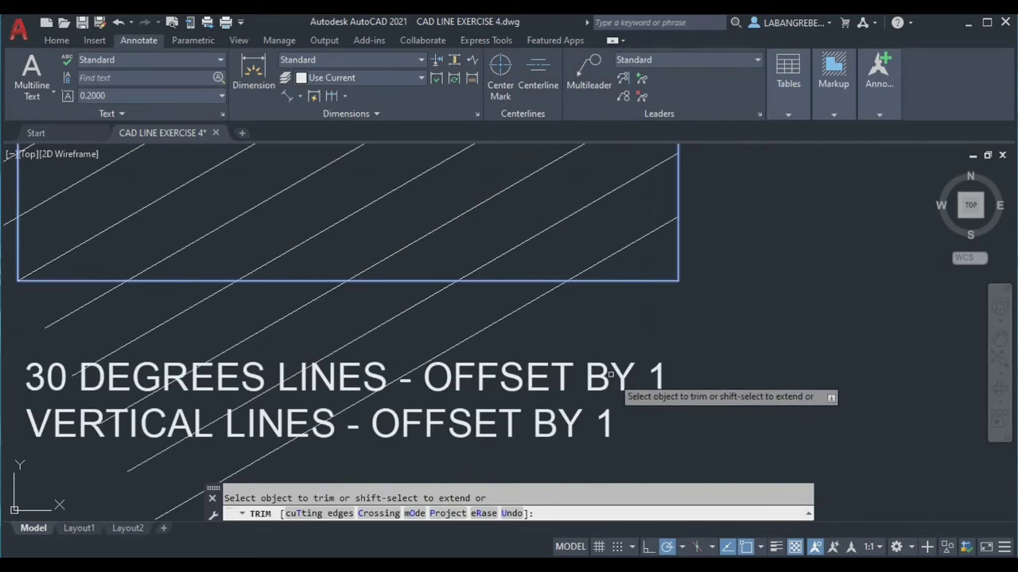
pyautogui.click(604, 333)
pyautogui.scroll(-5, 406, 331)
pyautogui.moveTo(406, 332); pyautogui.dragTo(545, 347, button='middle')
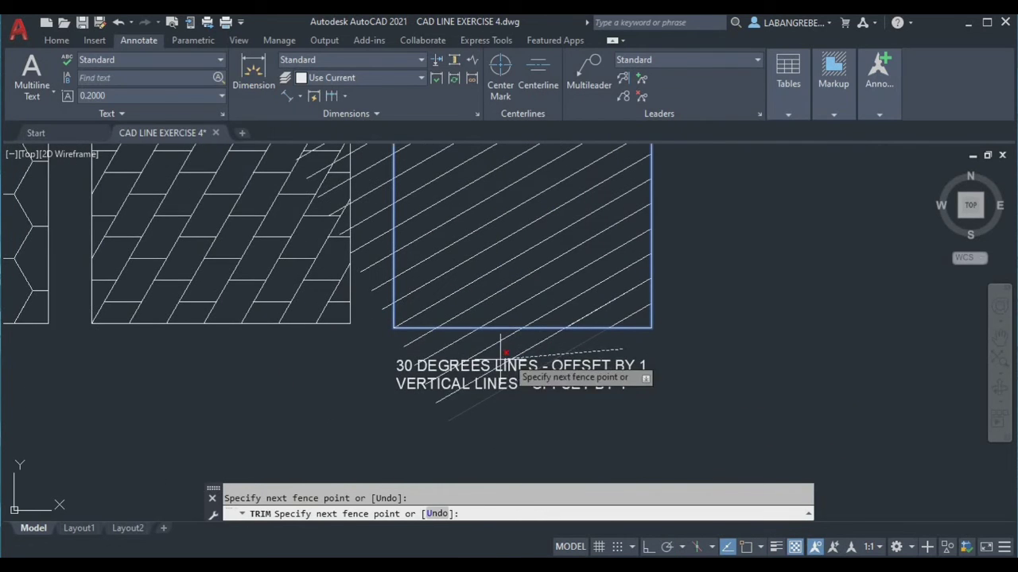
pyautogui.click(386, 340)
pyautogui.press('Return')
pyautogui.click(386, 321)
pyautogui.scroll(-4, 393, 324)
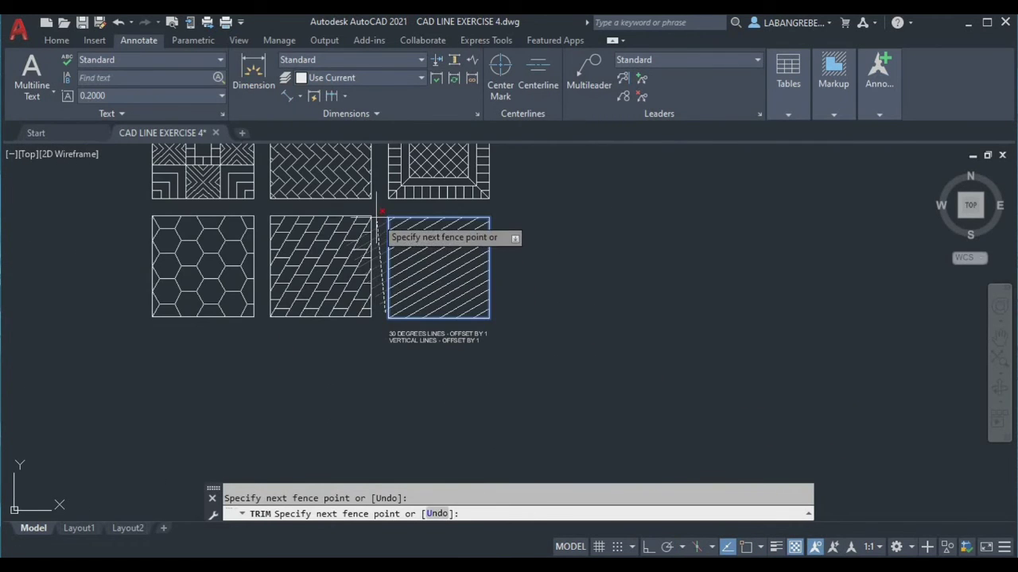
pyautogui.press('Return')
pyautogui.press('Escape')
# Step: Draw a mirrored 30-degree line from the frame's lower-right corner up to just past its left edge
pyautogui.scroll(2, 478, 326)
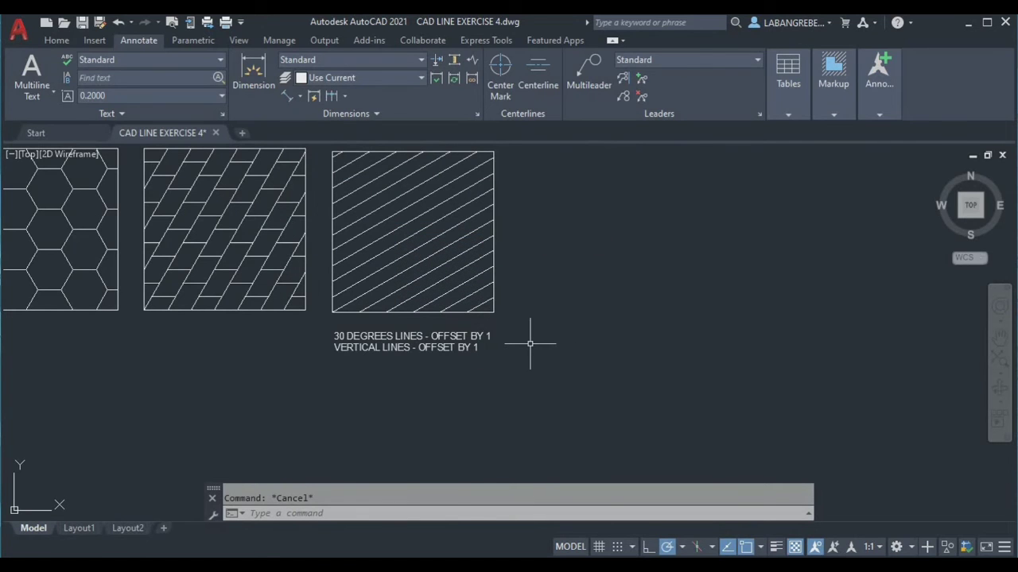
pyautogui.press('Escape')
pyautogui.press('Return')
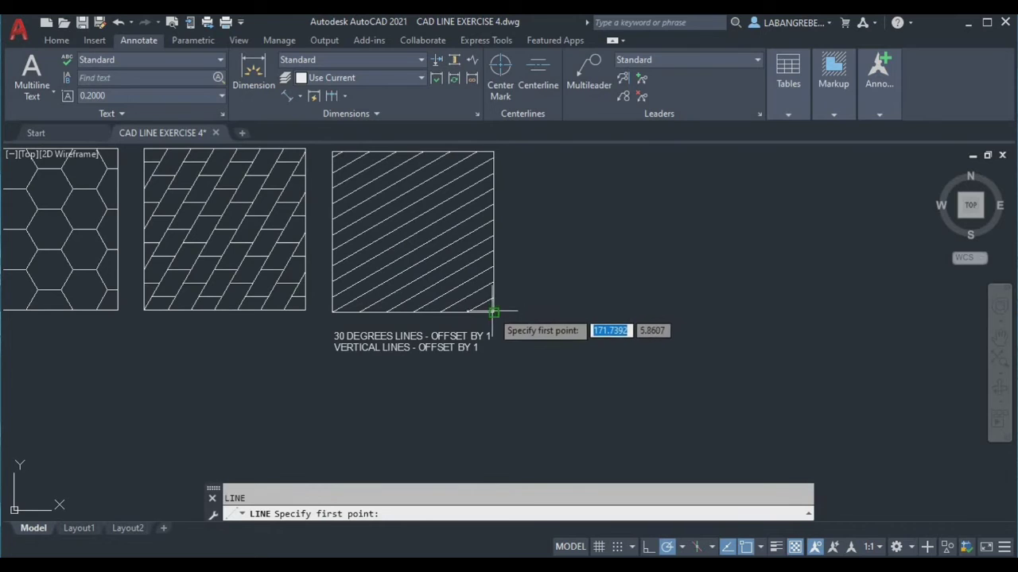
pyautogui.click(493, 312)
pyautogui.click(327, 214)
pyautogui.press('Escape')
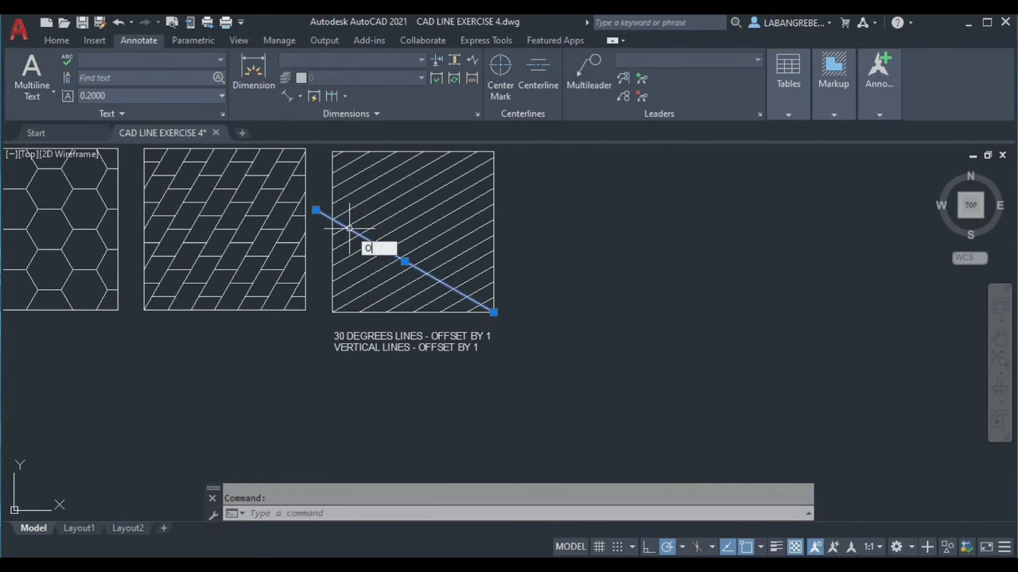
# Step: Offset the mirrored 30-degree line upward by 1 with the Multiple option, filling the frame to its upper-right corner
pyautogui.press('Return')
pyautogui.press('Return')
pyautogui.write('M')
pyautogui.press('Return')
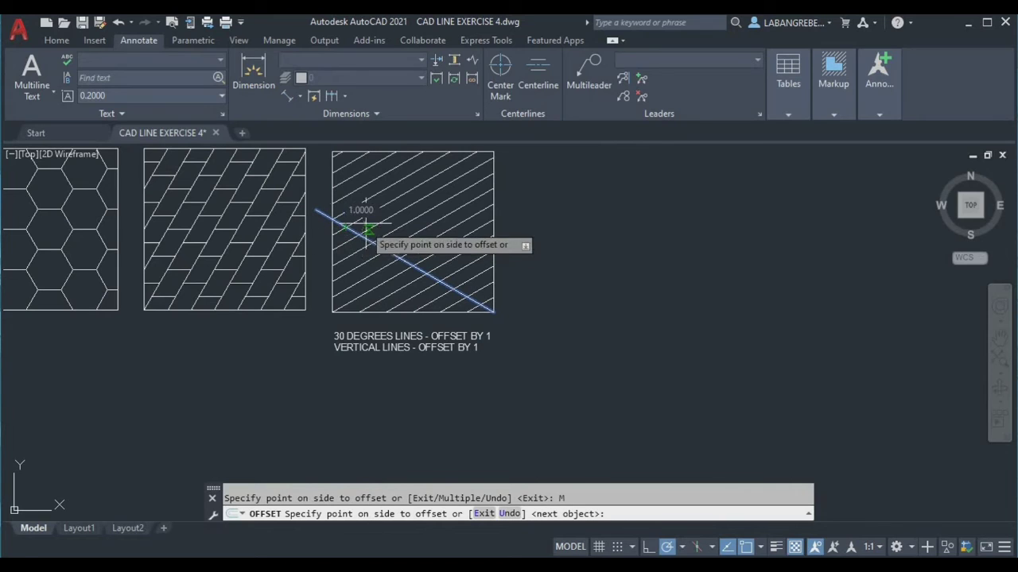
pyautogui.click(441, 202)
pyautogui.click(482, 189)
pyautogui.click(517, 179)
pyautogui.click(531, 175)
pyautogui.click(548, 170)
pyautogui.click(554, 166)
pyautogui.click(562, 160)
pyautogui.click(568, 156)
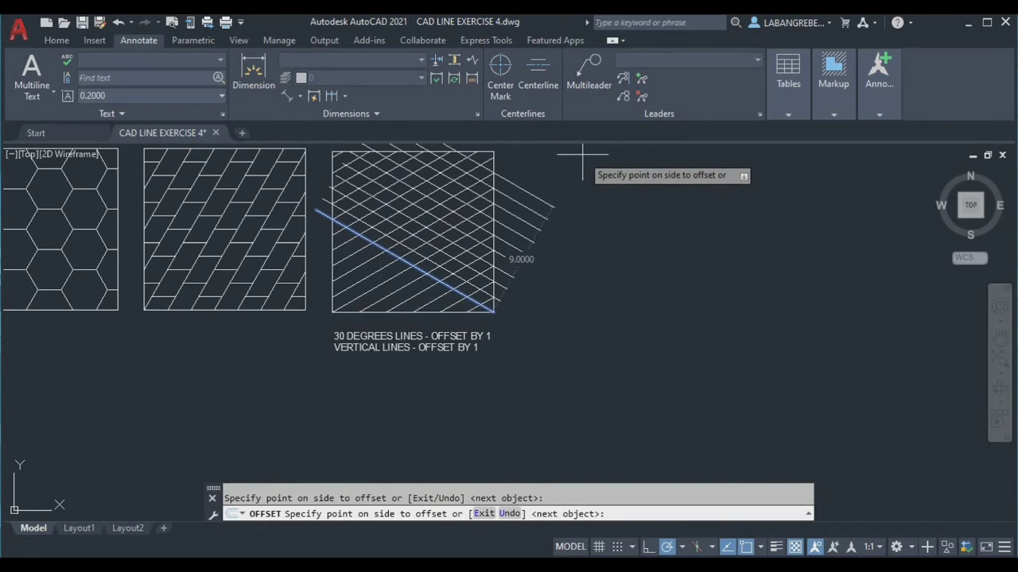
pyautogui.click(578, 153)
# Step: Offset the mirrored 30-degree line downward by 1 repeatedly, filling the frame to its lower-left corner
pyautogui.click(385, 321)
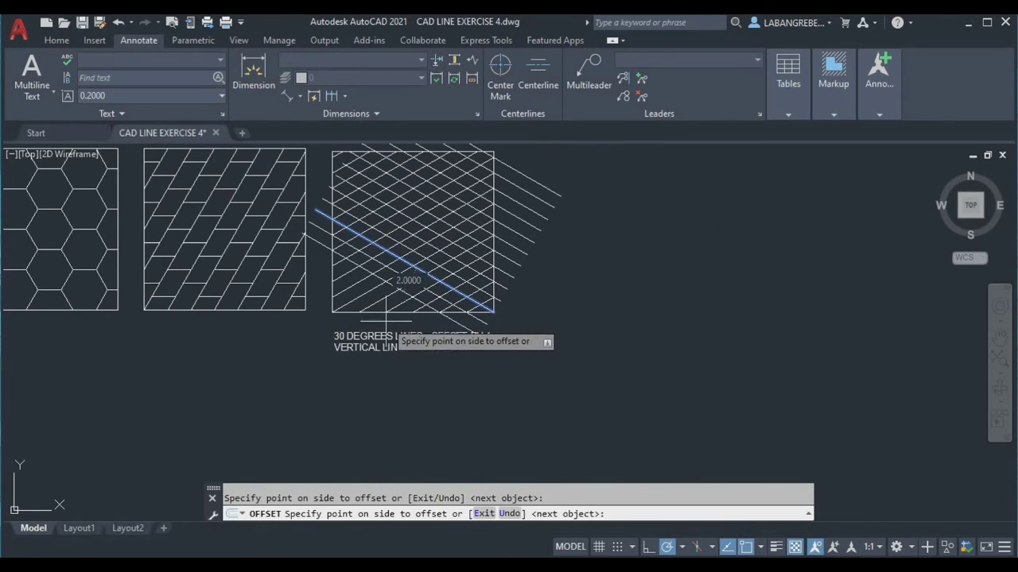
pyautogui.click(385, 322)
pyautogui.click(378, 327)
pyautogui.click(370, 331)
pyautogui.press('Escape')
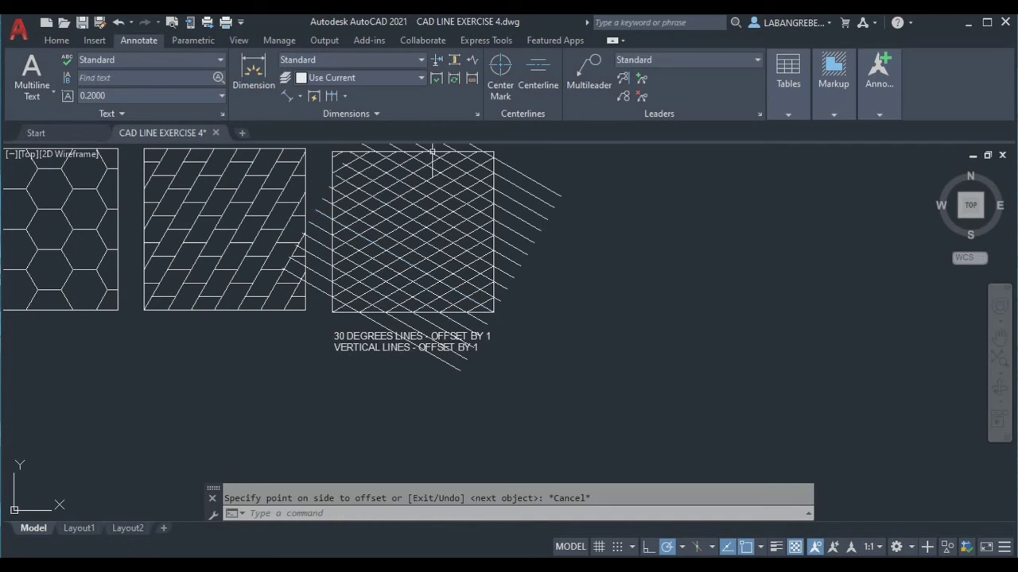
# Step: Extend the mirrored lines that stop short of the frame's left edge to that edge
pyautogui.moveTo(423, 158); pyautogui.dragTo(429, 229, button='middle')
pyautogui.write('EX')
pyautogui.press('Return')
pyautogui.scroll(6, 350, 228)
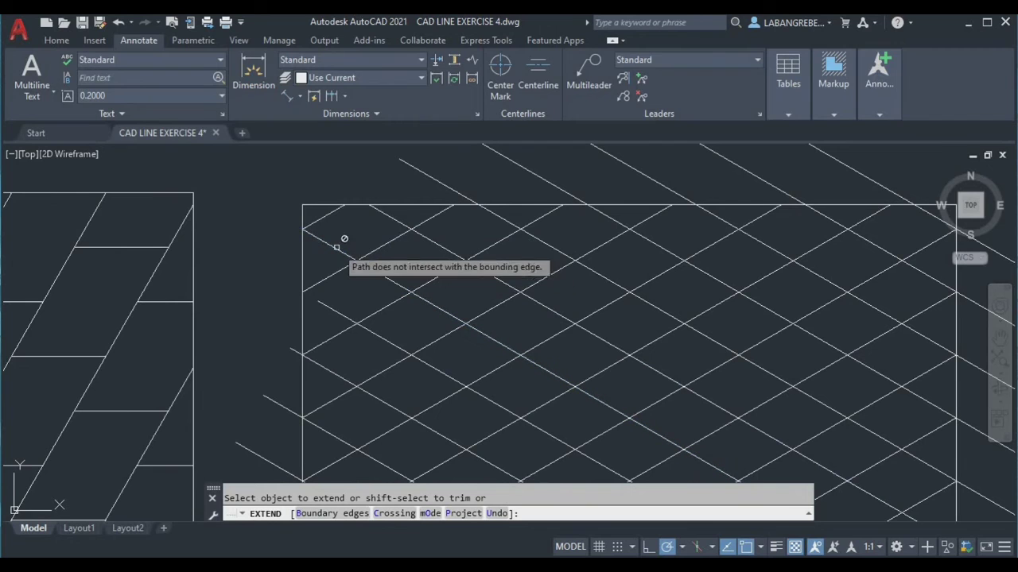
pyautogui.click(326, 304)
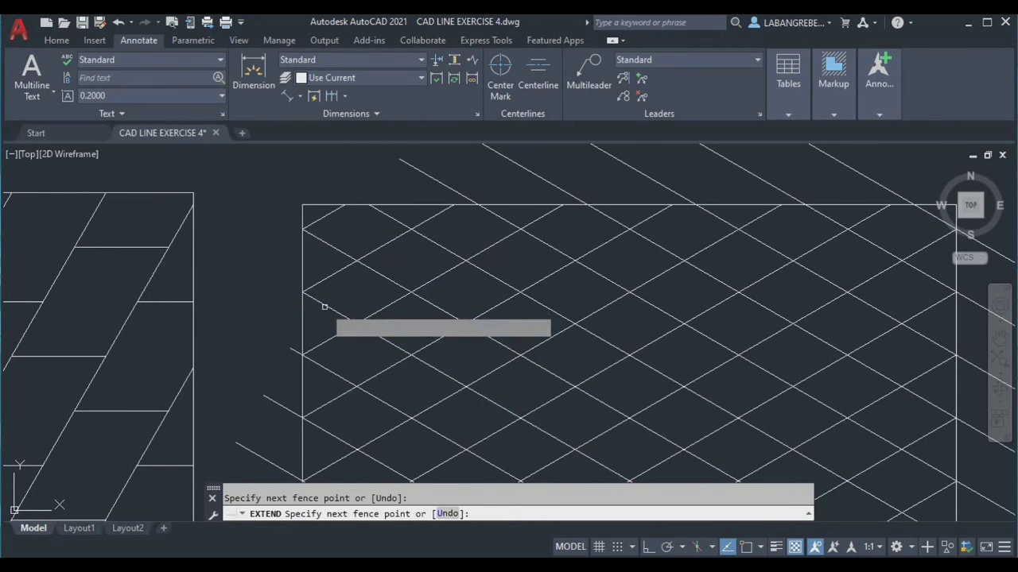
pyautogui.press('Escape')
pyautogui.scroll(-4, 322, 300)
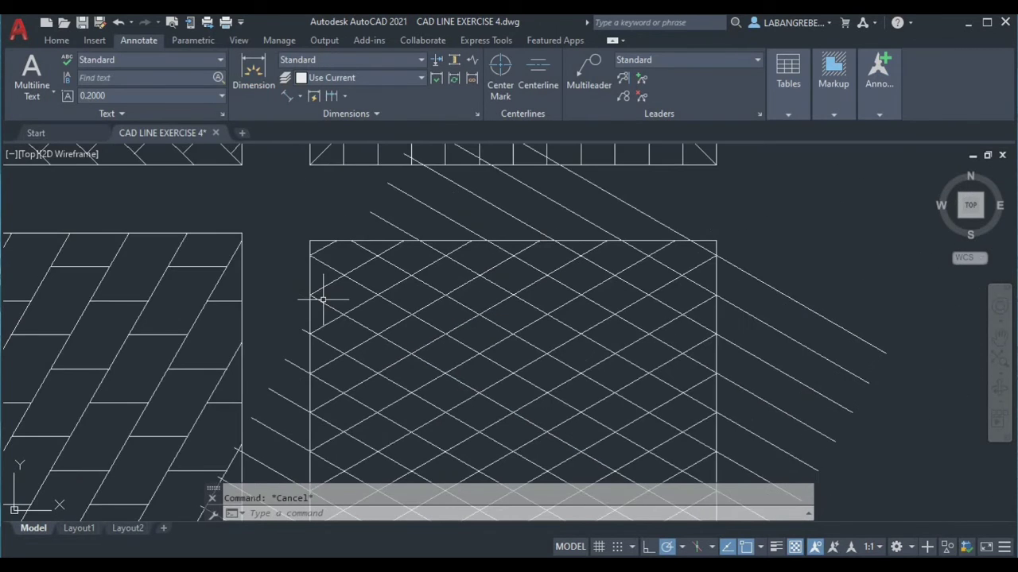
# Step: With the frame as the cutting edge, trim the upper mirrored lines extending beyond its right edge
pyautogui.write('r')
pyautogui.press('Return')
pyautogui.scroll(6, 324, 259)
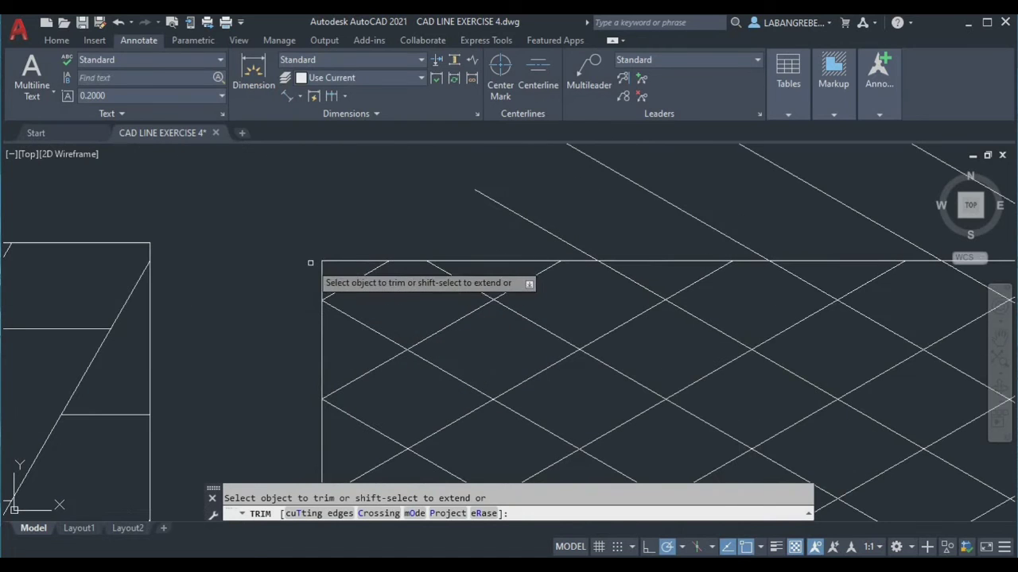
pyautogui.write('t')
pyautogui.press('Return')
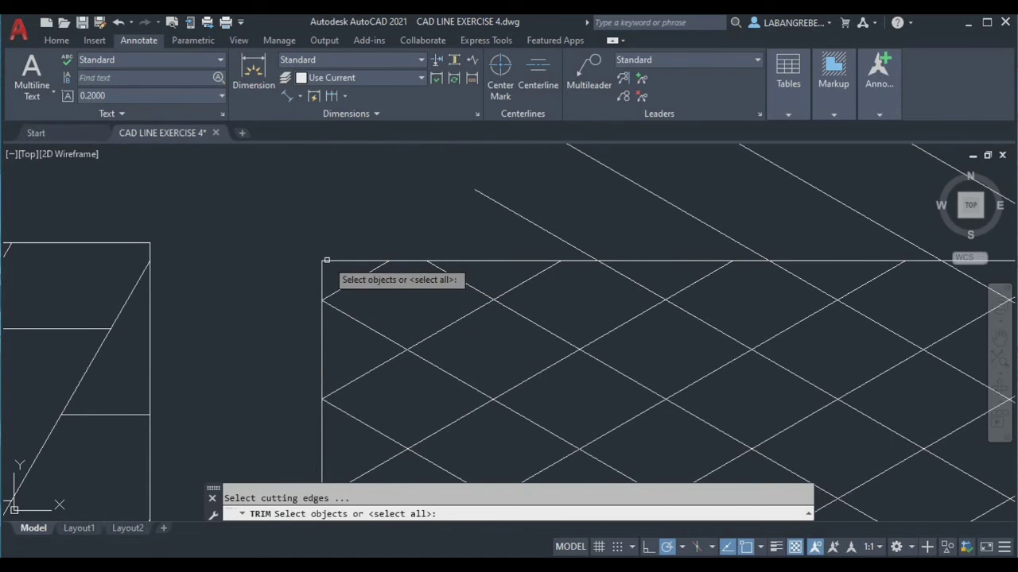
pyautogui.click(326, 260)
pyautogui.press('Return')
pyautogui.scroll(-5, 326, 260)
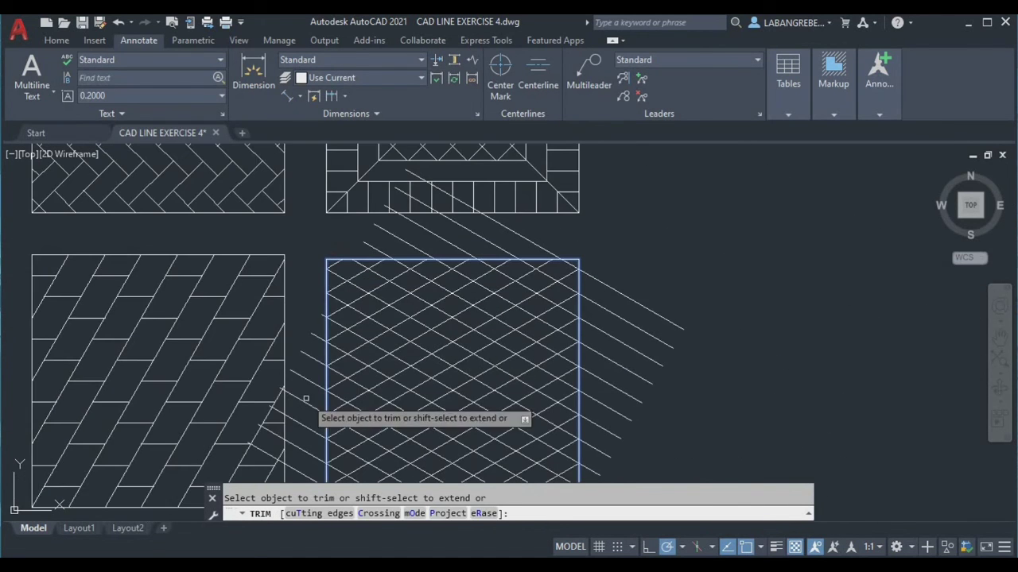
pyautogui.click(658, 477)
pyautogui.click(607, 271)
# Step: Trim the remaining mirrored line ends beyond the frame's right edge near its lower-right corner
pyautogui.moveTo(620, 425); pyautogui.dragTo(624, 234, button='middle')
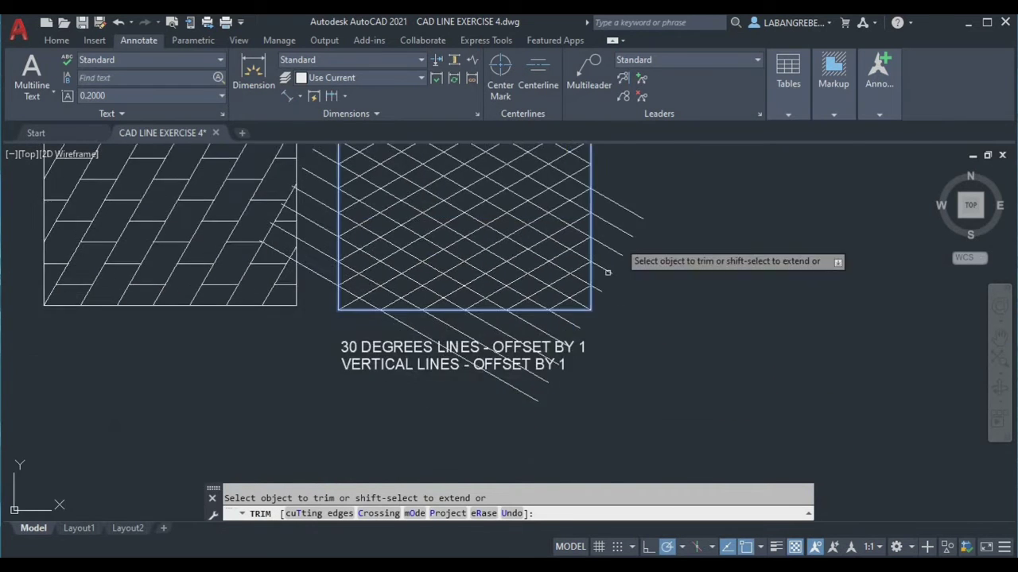
pyautogui.scroll(4, 604, 341)
pyautogui.moveTo(655, 282); pyautogui.dragTo(612, 415, button='middle')
pyautogui.click(648, 411)
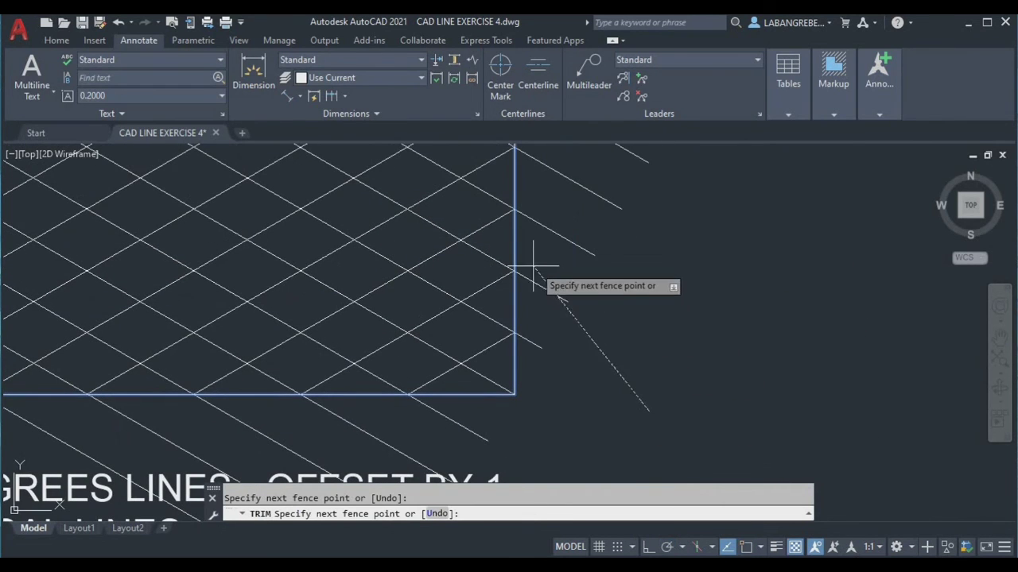
pyautogui.click(525, 340)
pyautogui.moveTo(583, 293); pyautogui.dragTo(572, 353, button='middle')
pyautogui.click(596, 465)
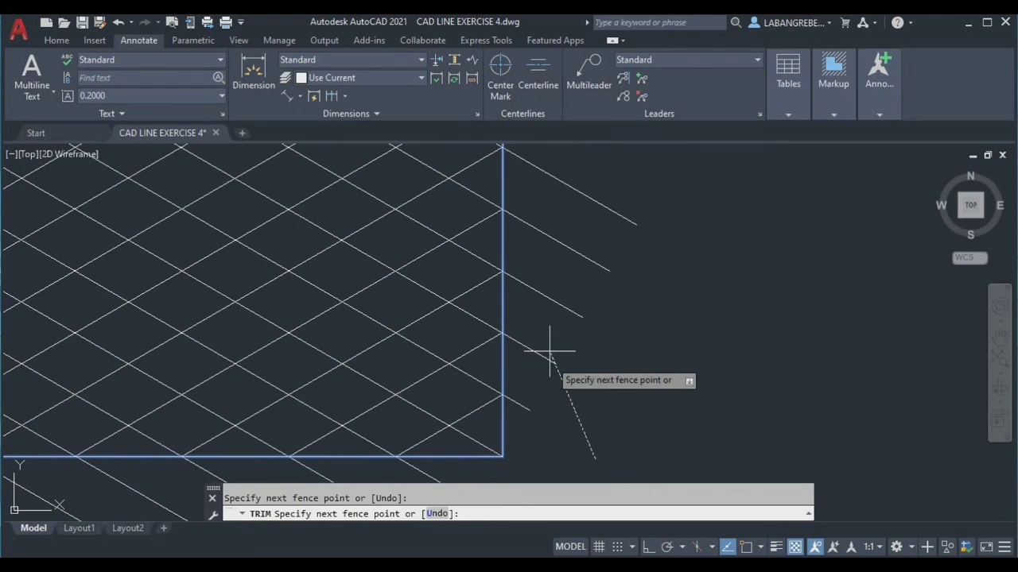
pyautogui.click(563, 189)
pyautogui.press('Return')
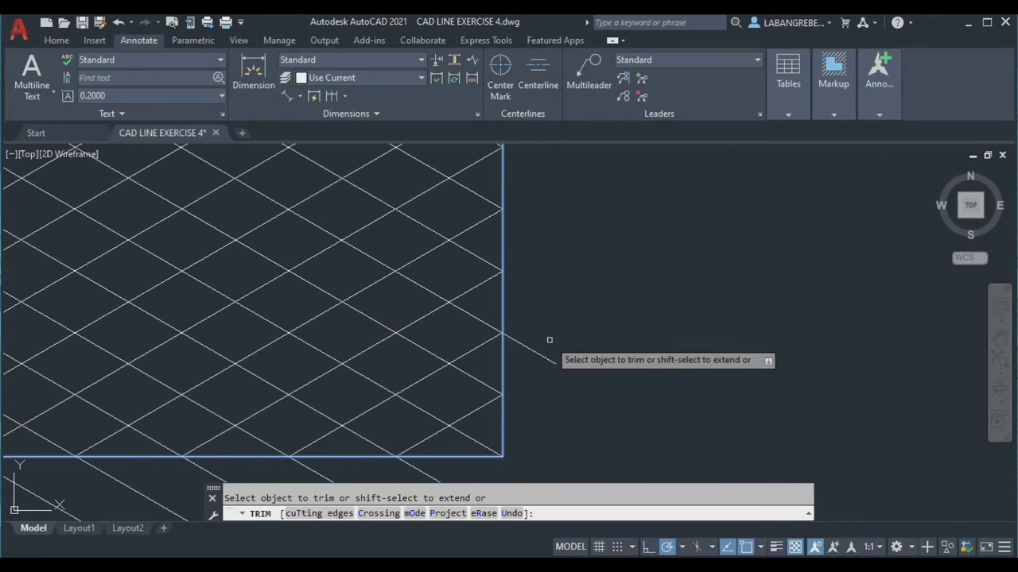
pyautogui.scroll(-5, 532, 374)
pyautogui.scroll(4, 532, 404)
# Step: Trim the mirrored lines extending below the frame's bottom edge and beyond its left edge using fence selections
pyautogui.click(534, 405)
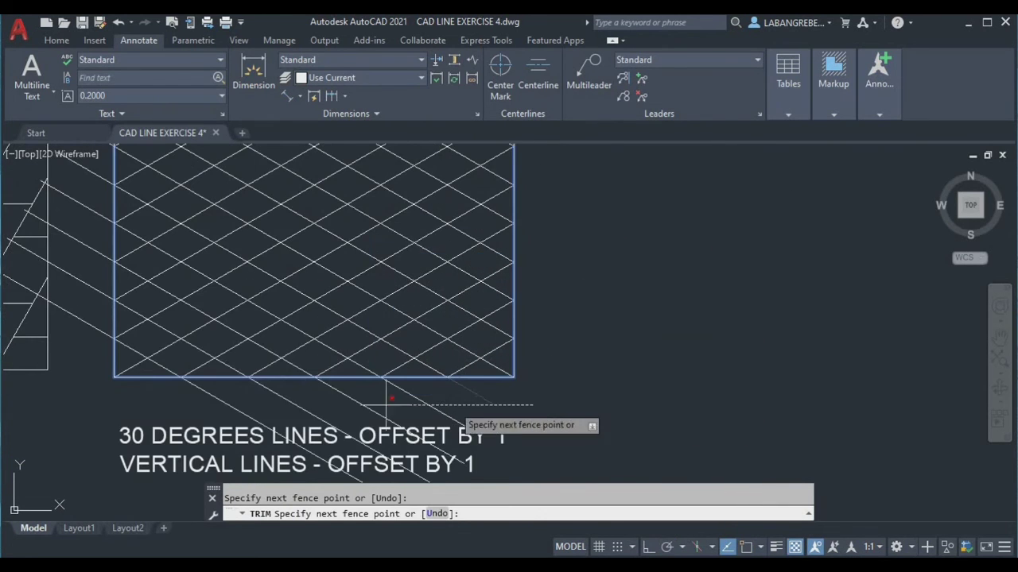
pyautogui.click(160, 390)
pyautogui.moveTo(162, 390); pyautogui.dragTo(595, 526, button='middle')
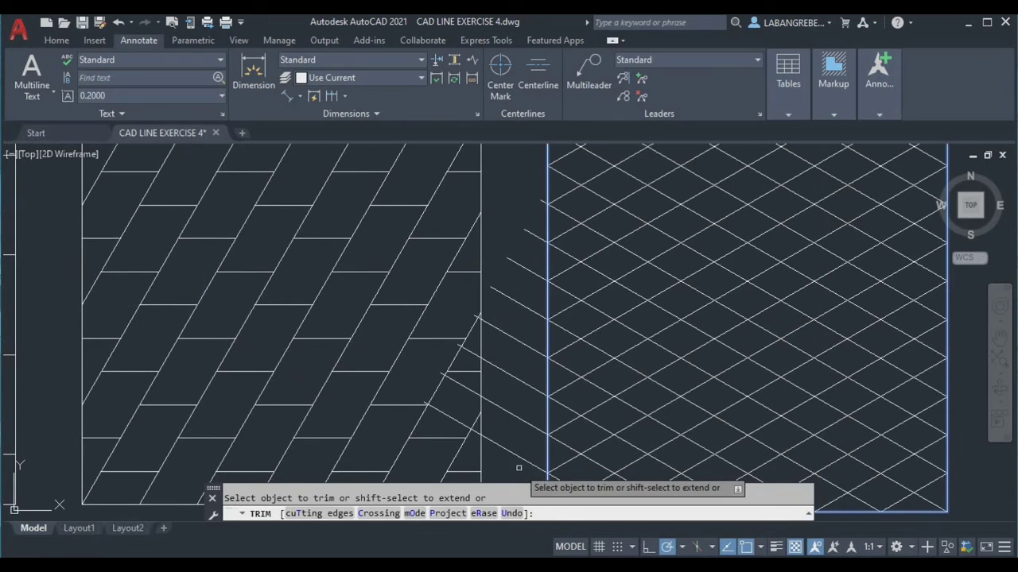
pyautogui.click(519, 468)
pyautogui.click(538, 232)
pyautogui.press('Return')
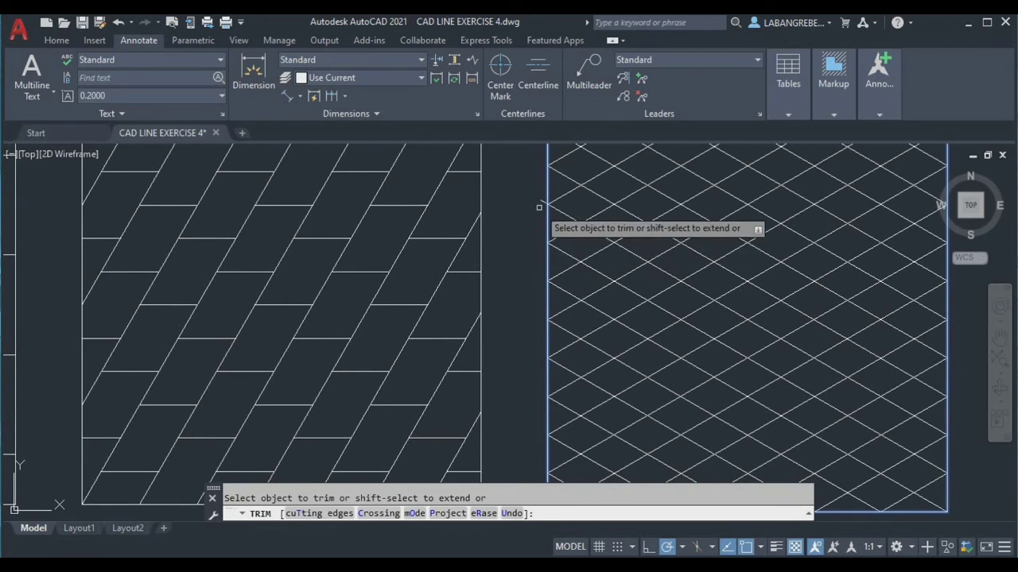
# Step: Trim the last stub on the frame's left edge and the mirrored lines extending above its top edge
pyautogui.scroll(4, 540, 194)
pyautogui.scroll(-4, 515, 255)
pyautogui.moveTo(590, 236); pyautogui.dragTo(485, 287, button='middle')
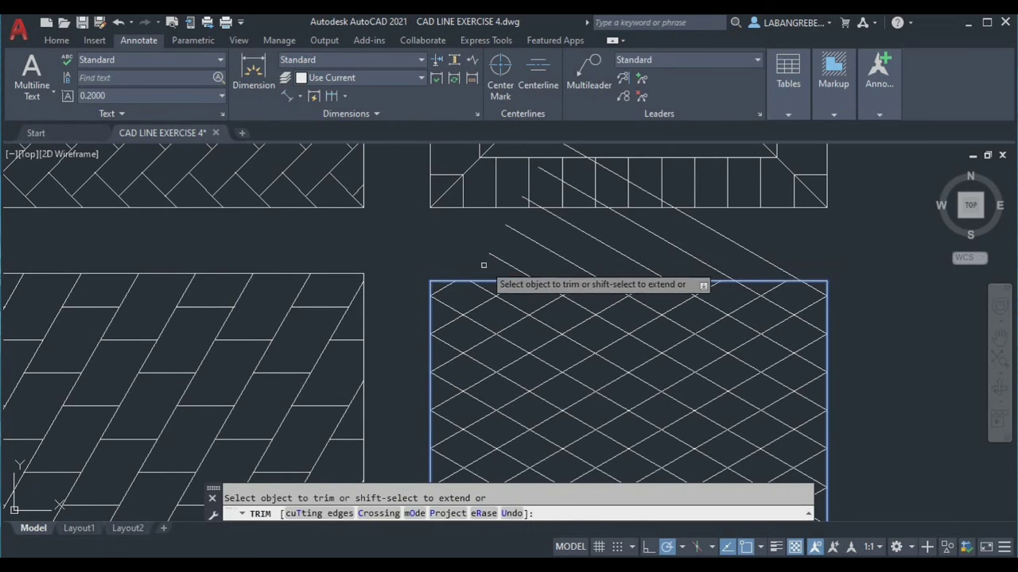
pyautogui.click(480, 264)
pyautogui.click(745, 258)
pyautogui.press('Return')
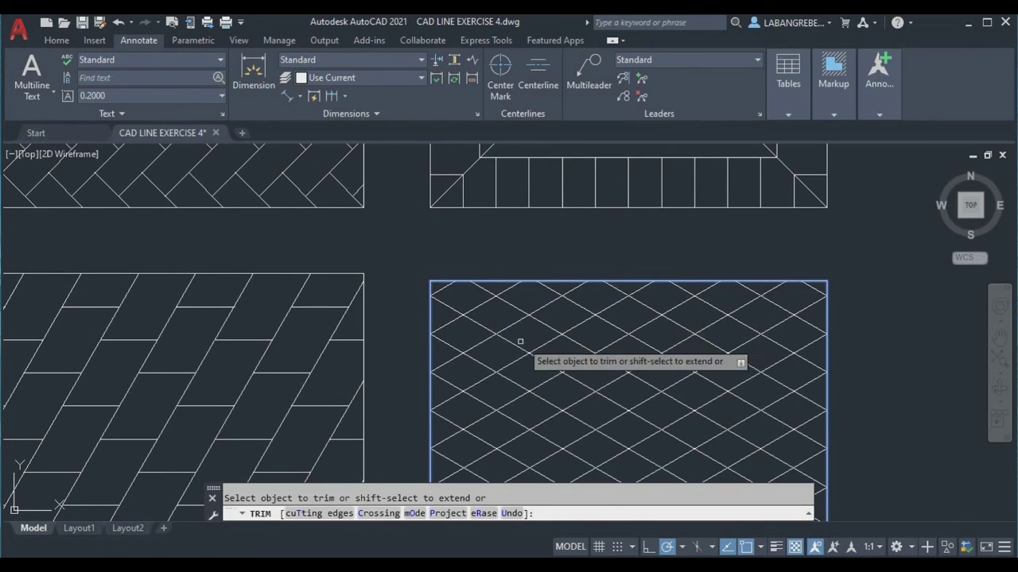
# Step: Explode the lattice's outer frame rectangle into separate edge lines
pyautogui.press('Escape')
pyautogui.scroll(-2, 411, 285)
pyautogui.moveTo(572, 436); pyautogui.dragTo(427, 316, button='middle')
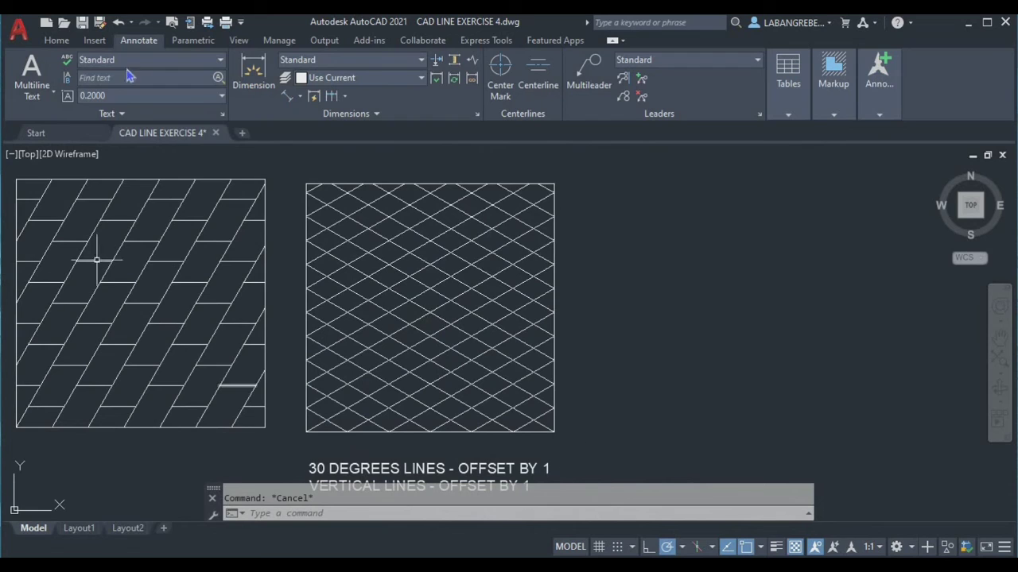
pyautogui.scroll(4, 307, 186)
pyautogui.click(304, 221)
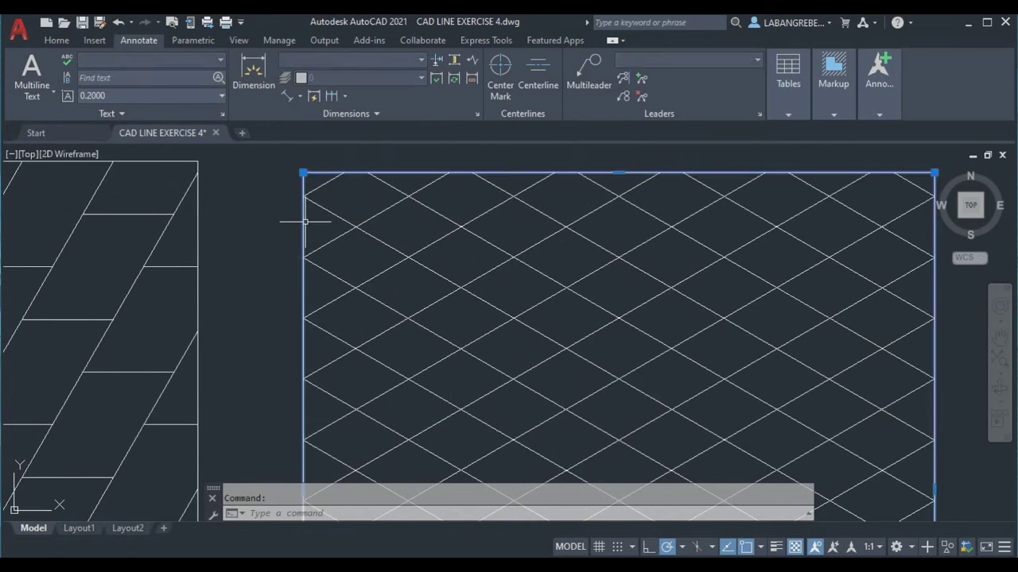
pyautogui.write('x')
pyautogui.press('Return')
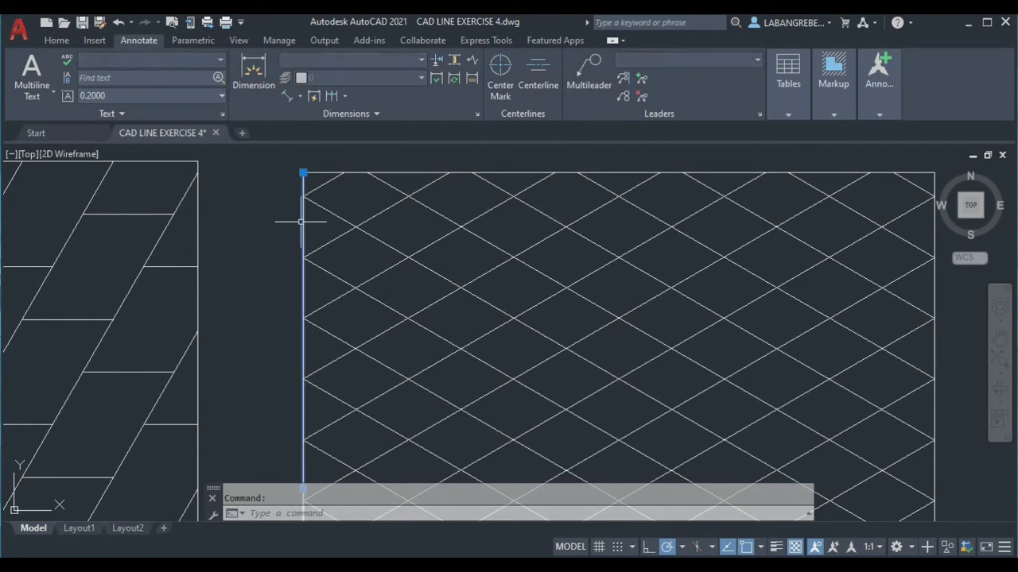
# Step: Offset the frame's left edge inward by 1 with the Multiple option, filling the frame with vertical lines across its width
pyautogui.write('o')
pyautogui.press('Return')
pyautogui.press('Return')
pyautogui.click(303, 225)
pyautogui.write('m')
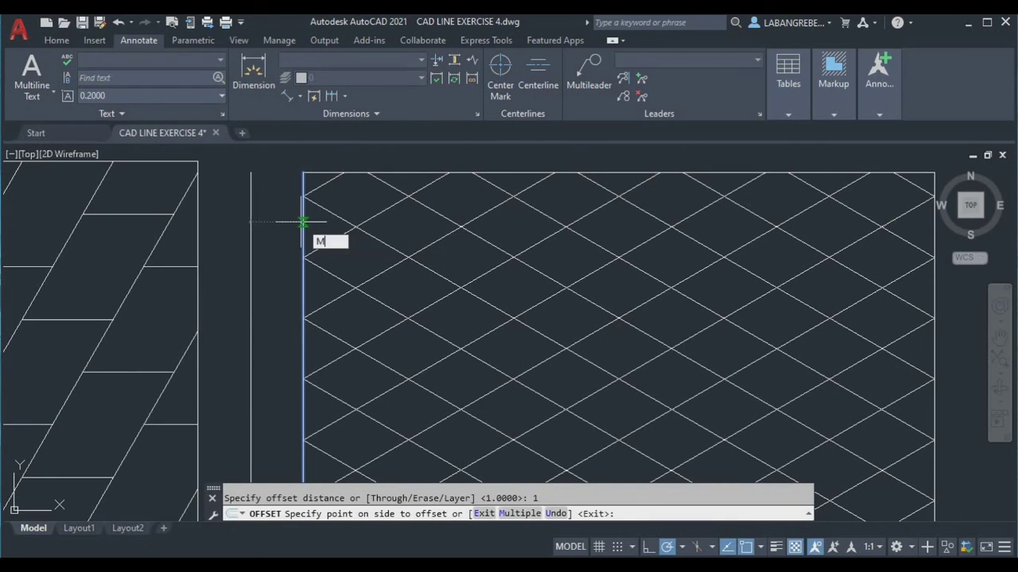
pyautogui.press('Return')
pyautogui.click(397, 262)
pyautogui.click(540, 286)
pyautogui.click(620, 286)
pyautogui.click(708, 290)
pyautogui.click(764, 298)
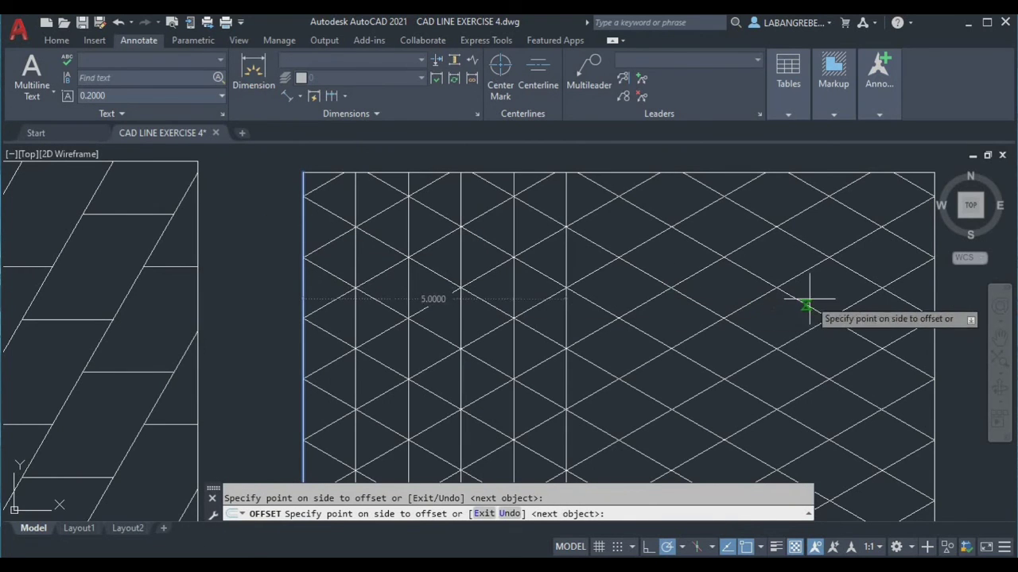
pyautogui.click(827, 302)
pyautogui.click(854, 303)
pyautogui.moveTo(859, 303); pyautogui.dragTo(629, 307, button='middle')
pyautogui.click(660, 306)
pyautogui.click(715, 303)
pyautogui.click(771, 302)
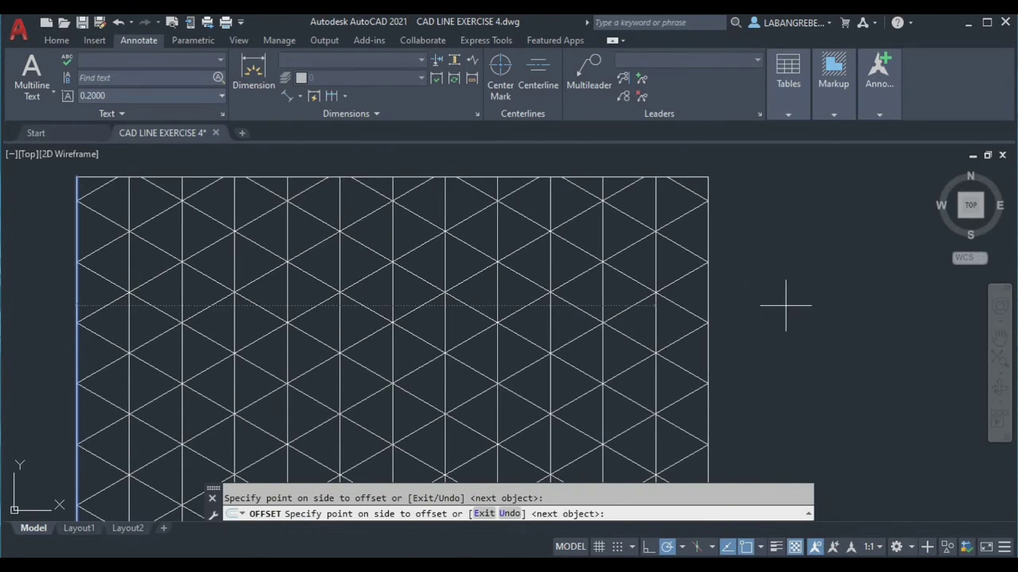
pyautogui.click(788, 303)
pyautogui.press('Escape')
# Step: Trim the vertical line segments that cross the top row of rhombi along the frame's upper edge
pyautogui.scroll(2, 89, 203)
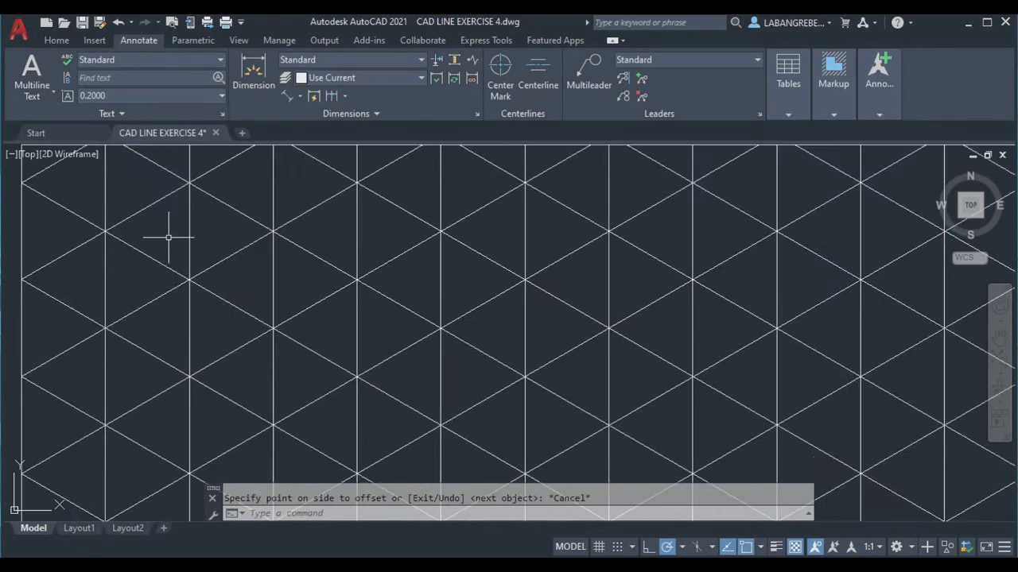
pyautogui.scroll(-4, 170, 234)
pyautogui.scroll(3, 279, 270)
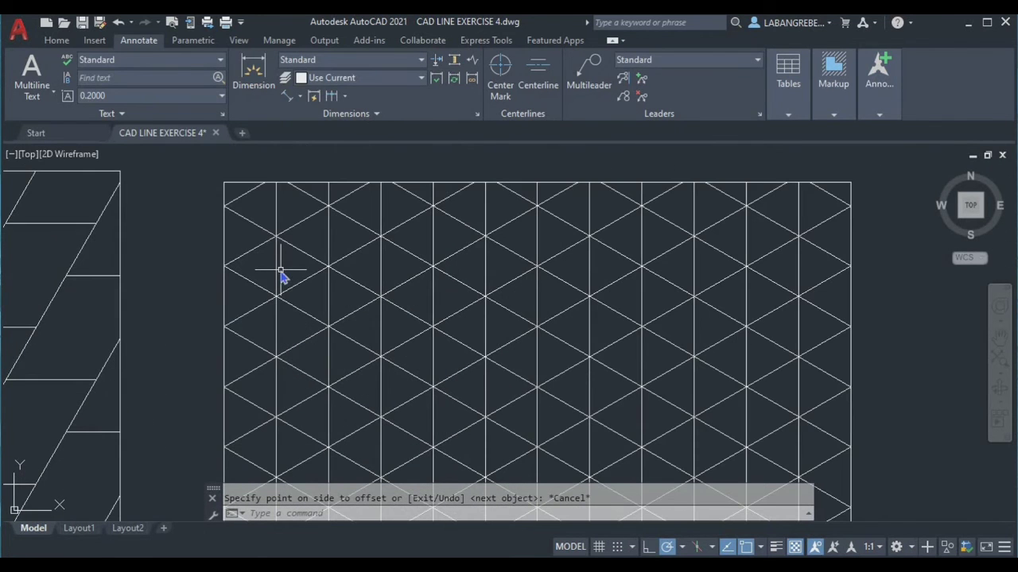
pyautogui.write('TR')
pyautogui.press('Return')
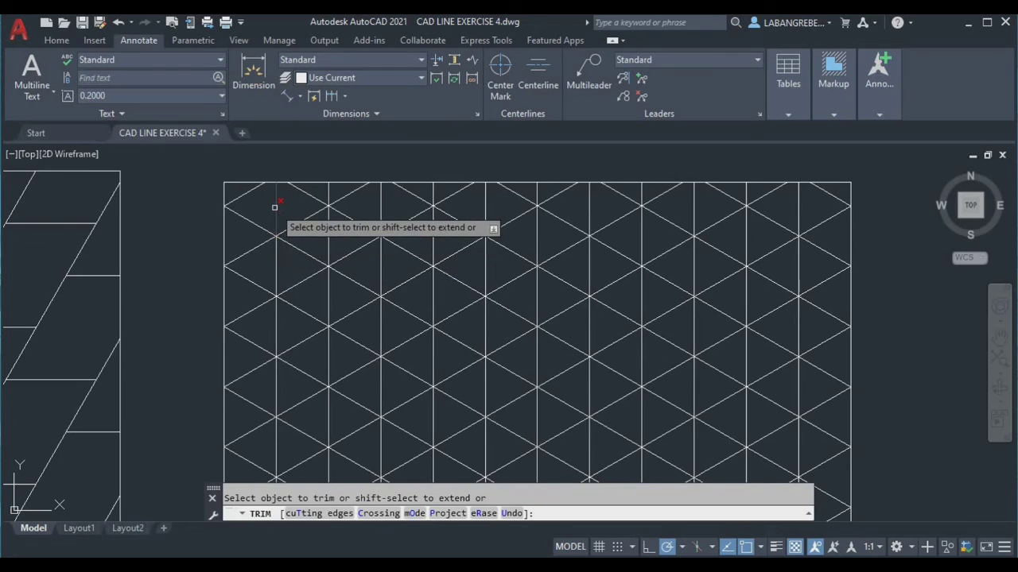
pyautogui.scroll(2, 275, 207)
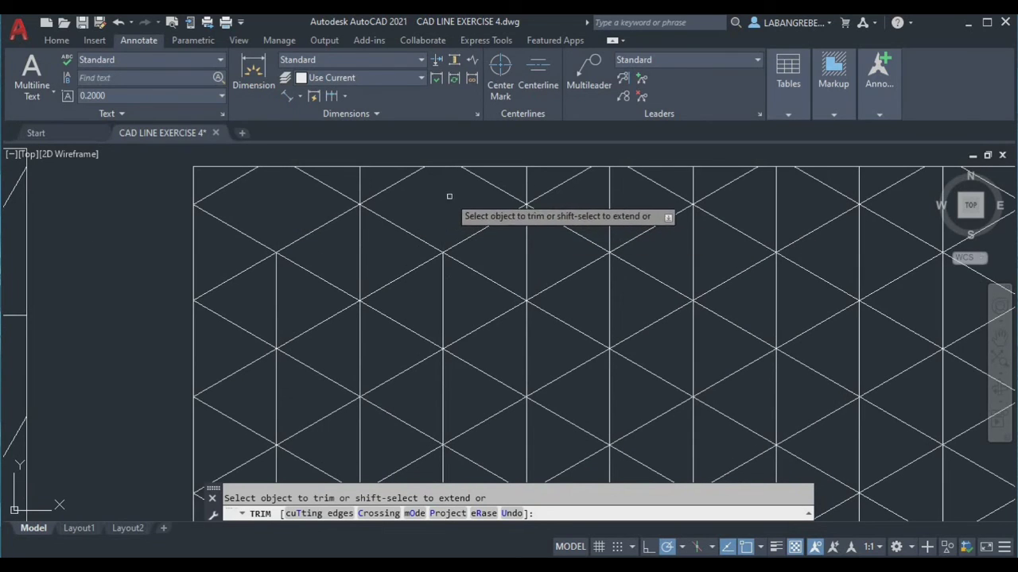
pyautogui.click(612, 199)
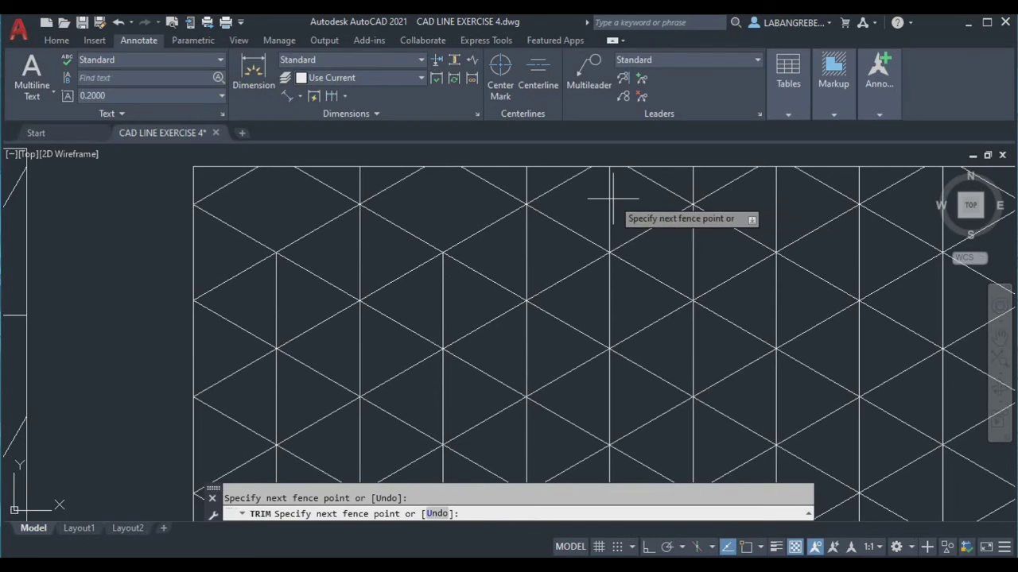
pyautogui.moveTo(612, 199); pyautogui.dragTo(410, 237, button='middle')
pyautogui.click(377, 237)
pyautogui.click(425, 233)
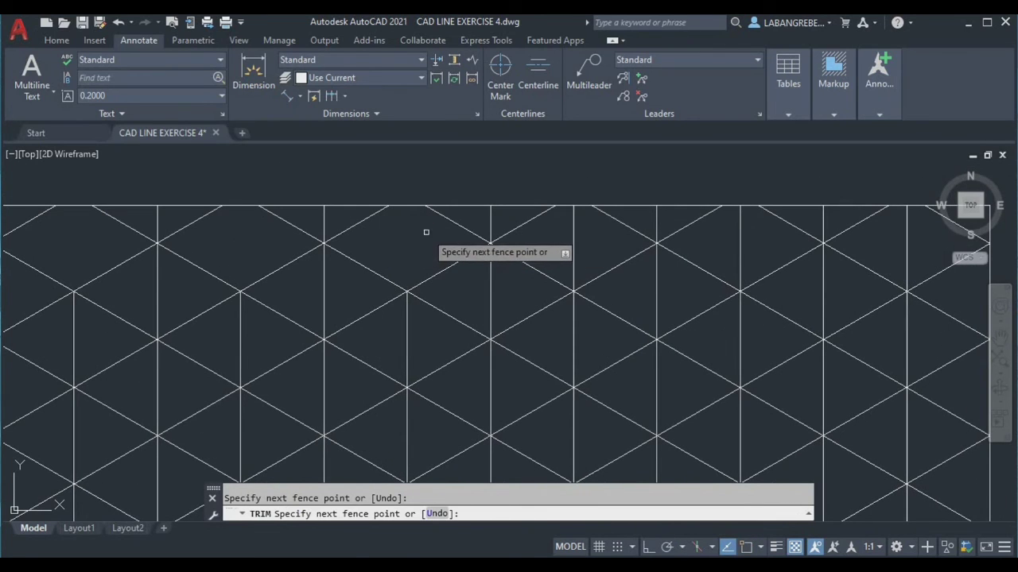
pyautogui.click(610, 247)
pyautogui.click(566, 248)
pyautogui.click(757, 254)
pyautogui.click(725, 244)
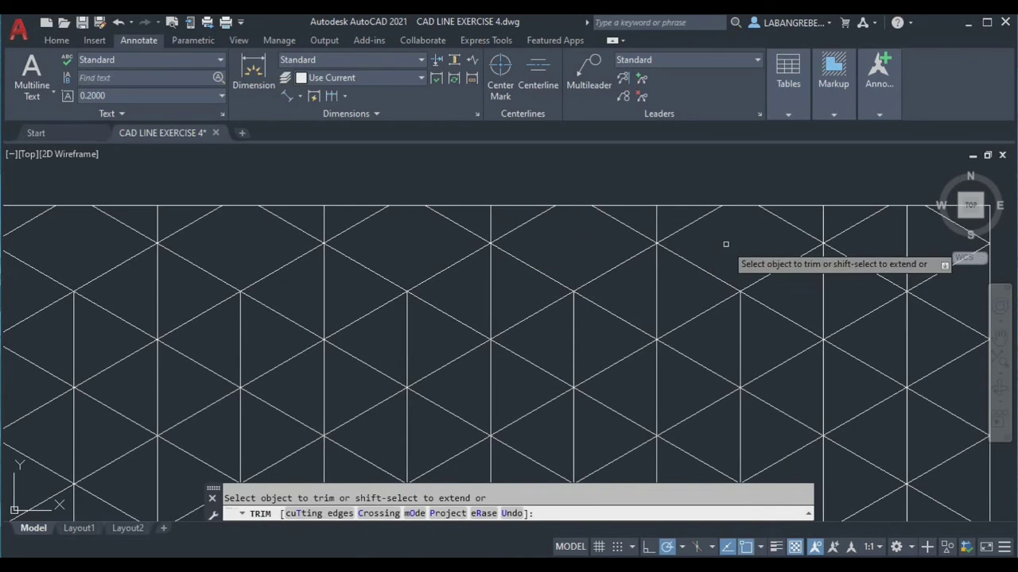
pyautogui.moveTo(726, 244); pyautogui.dragTo(562, 277, button='middle')
pyautogui.scroll(-3, 751, 268)
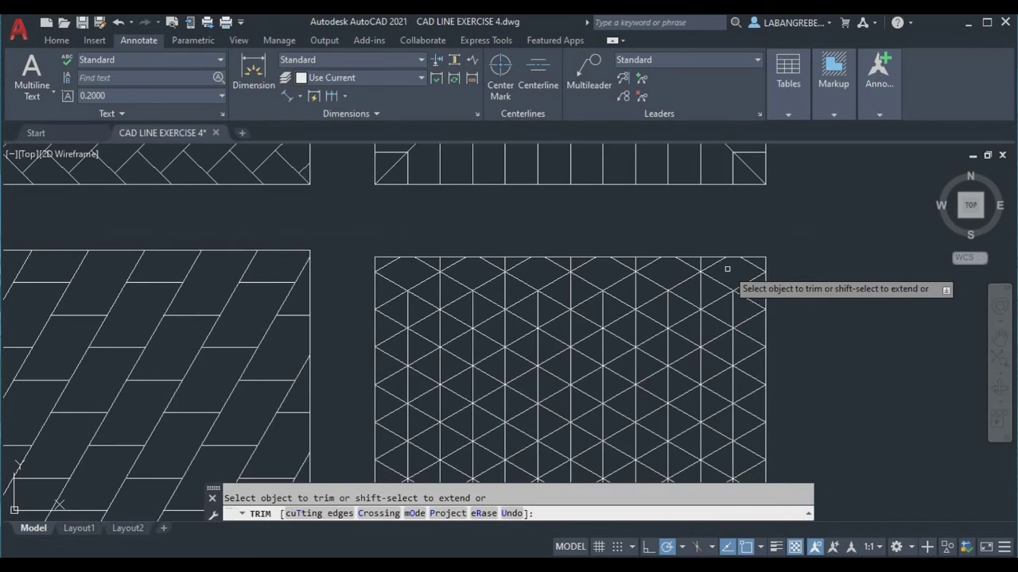
# Step: Trim the diagonal segments crossing the upright cube faces below the top row of rhombi, in the left and middle of the frame
pyautogui.scroll(2, 399, 285)
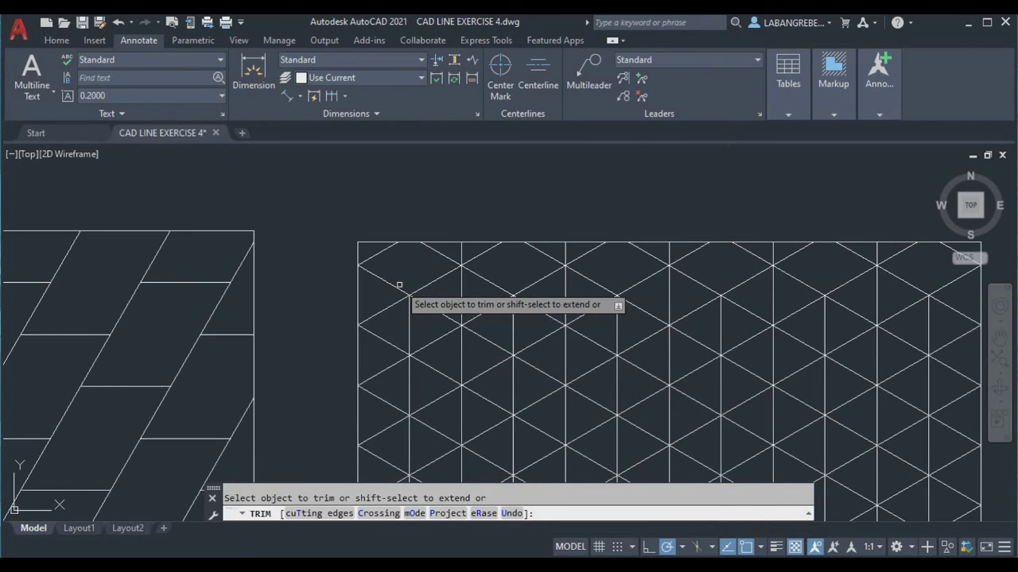
pyautogui.scroll(1, 399, 285)
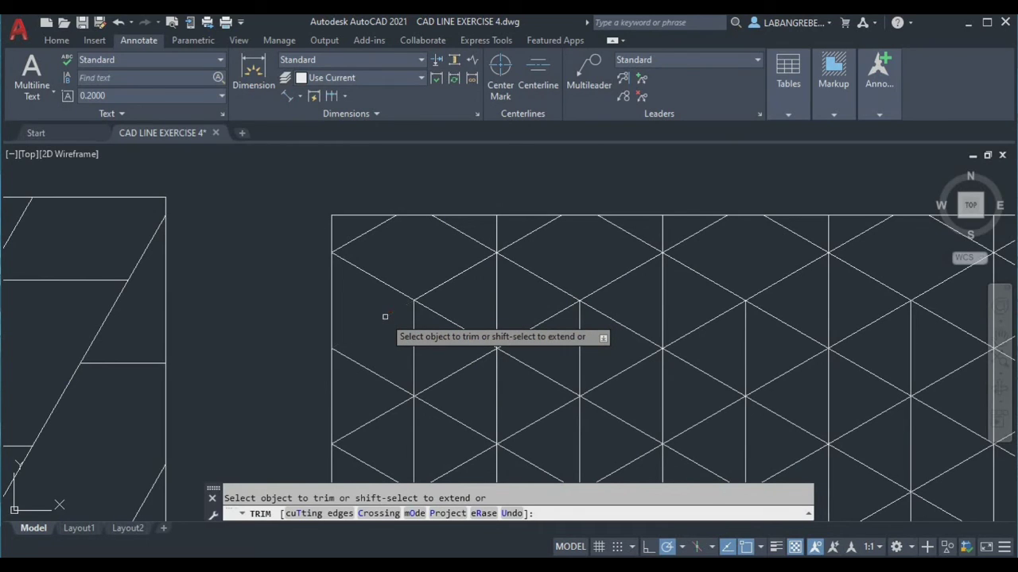
pyautogui.click(427, 306)
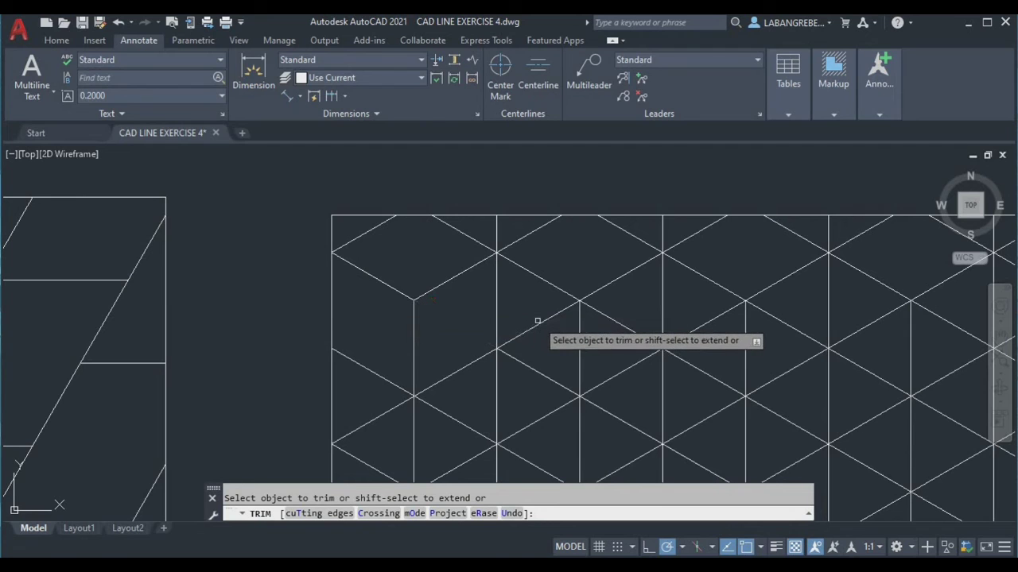
pyautogui.click(620, 325)
pyautogui.press('Return')
pyautogui.moveTo(615, 332); pyautogui.dragTo(316, 305, button='middle')
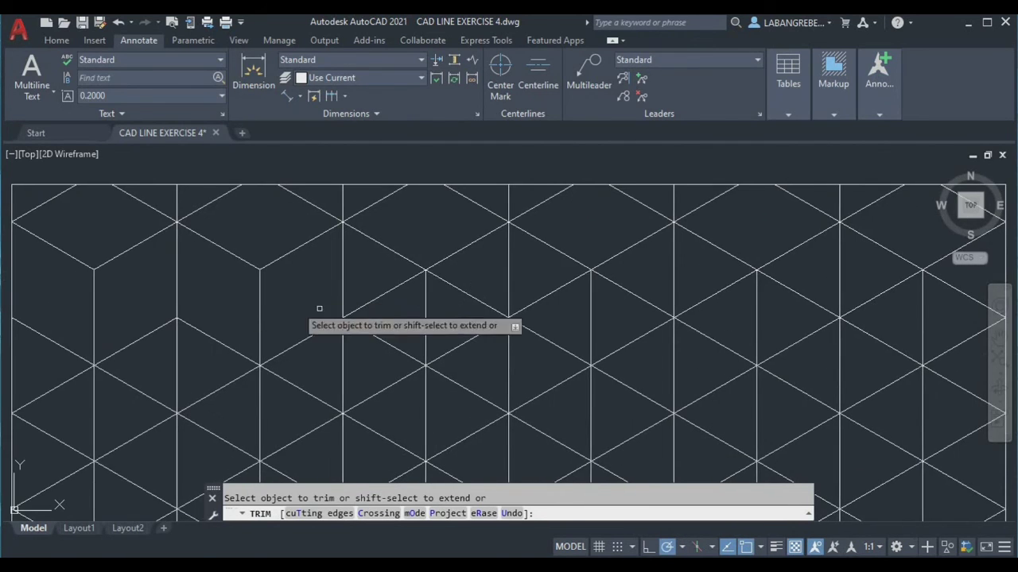
pyautogui.click(379, 299)
pyautogui.click(467, 294)
pyautogui.click(552, 293)
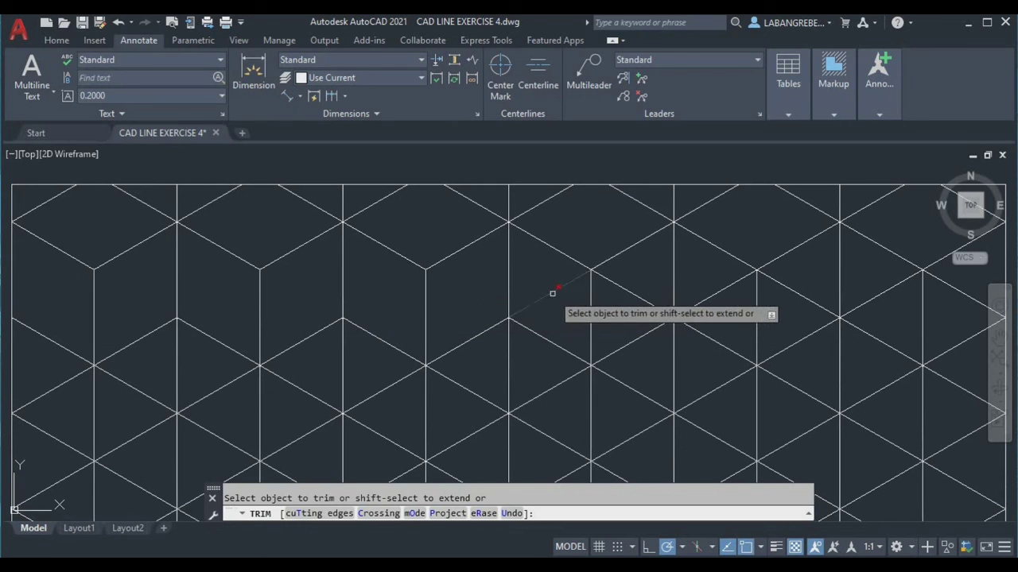
pyautogui.click(627, 289)
pyautogui.press('Return')
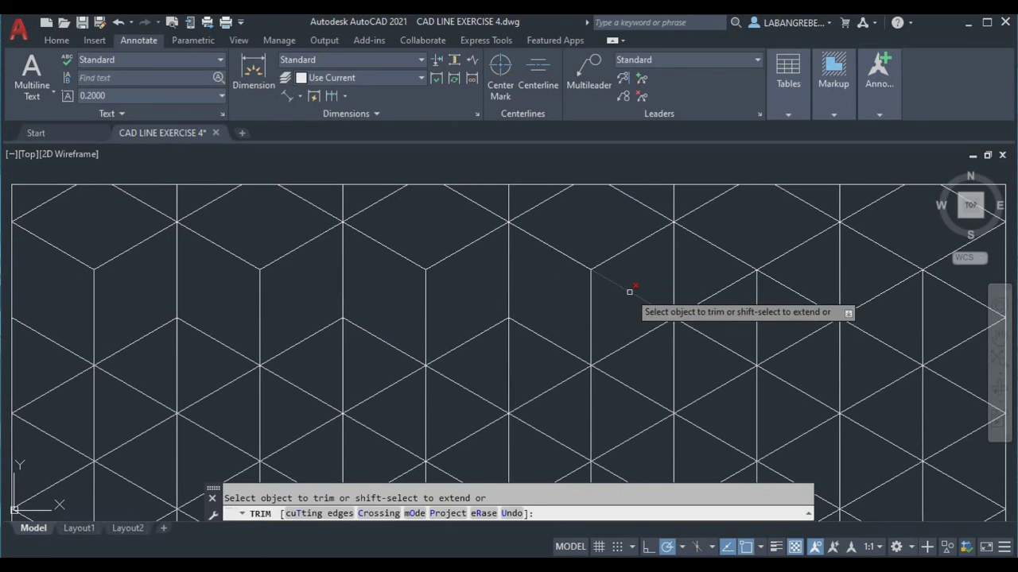
# Step: Trim the remaining diagonal segments below the top row of rhombi, toward the frame's right edge
pyautogui.moveTo(617, 300); pyautogui.dragTo(325, 321, button='middle')
pyautogui.click(328, 318)
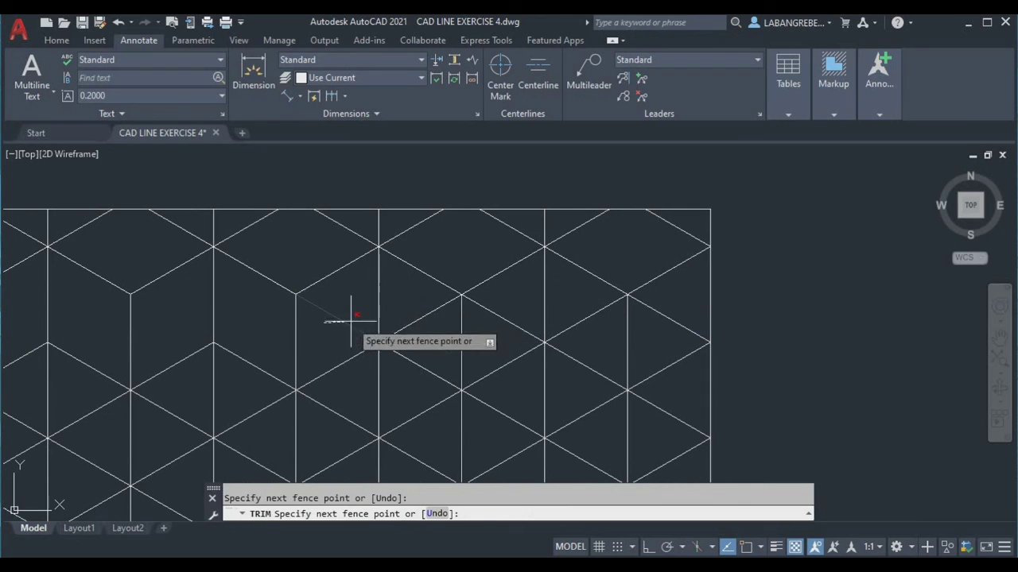
pyautogui.press('Return')
pyautogui.click(422, 315)
pyautogui.click(472, 300)
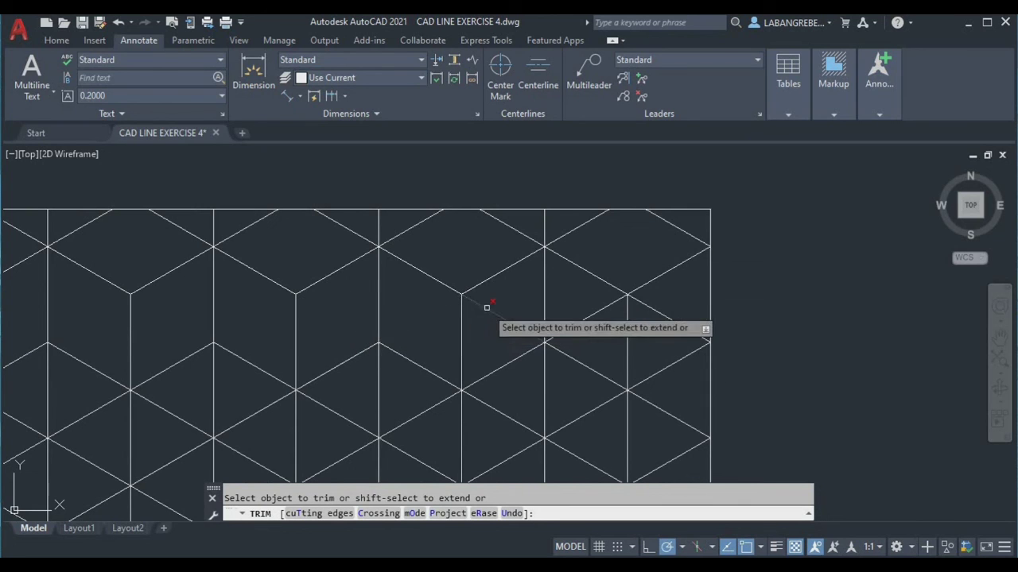
pyautogui.click(586, 314)
# Step: Trim the vertical segments inside the second row of rhombi across the frame
pyautogui.scroll(-2, 660, 310)
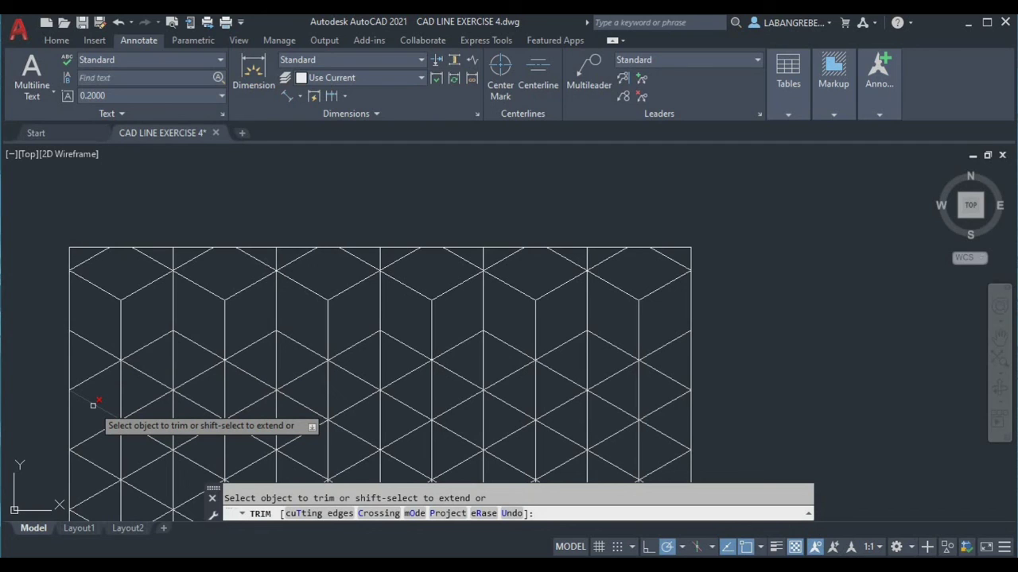
pyautogui.click(92, 406)
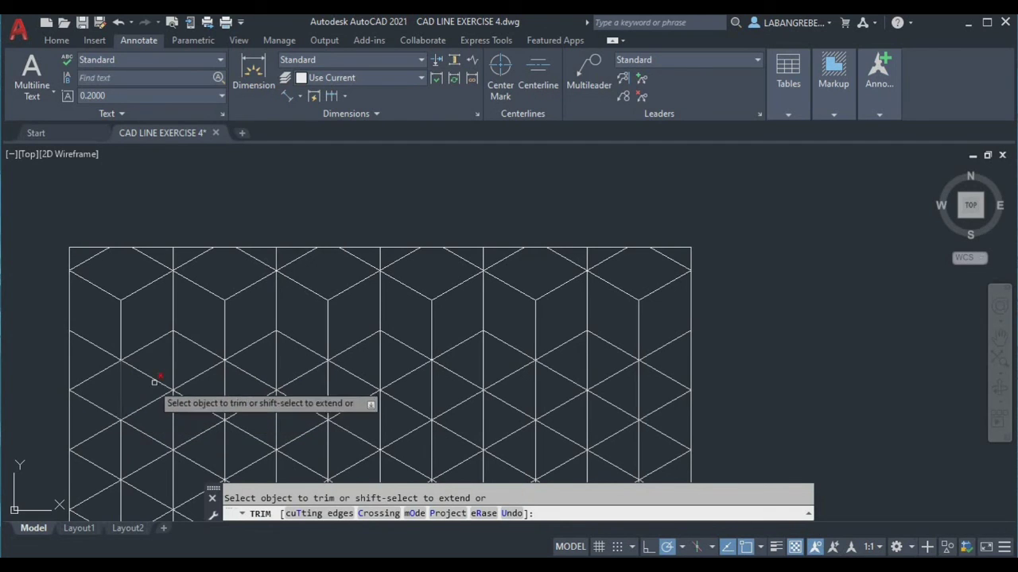
pyautogui.click(278, 354)
pyautogui.click(398, 360)
pyautogui.click(377, 357)
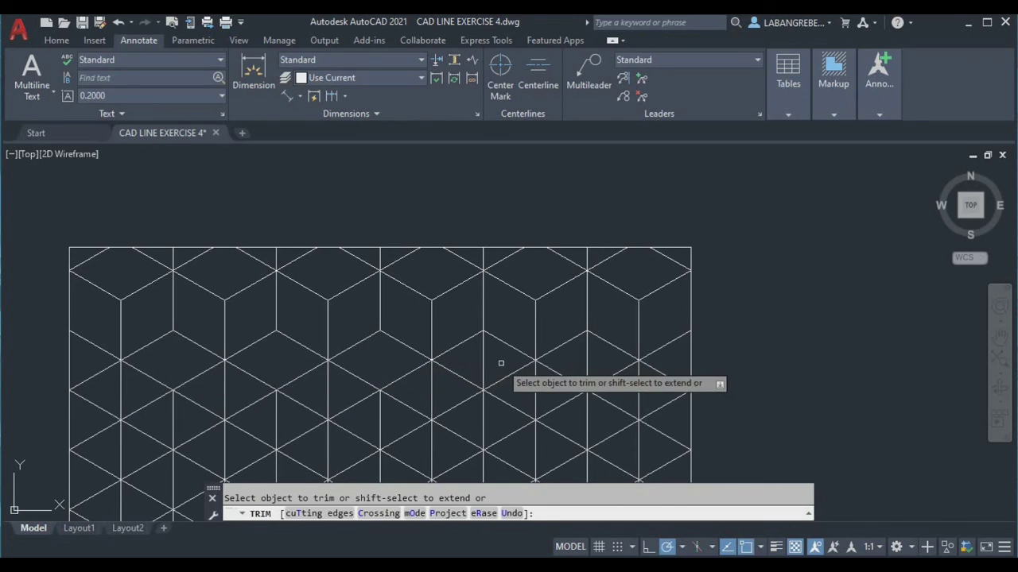
pyautogui.click(580, 359)
pyautogui.click(531, 363)
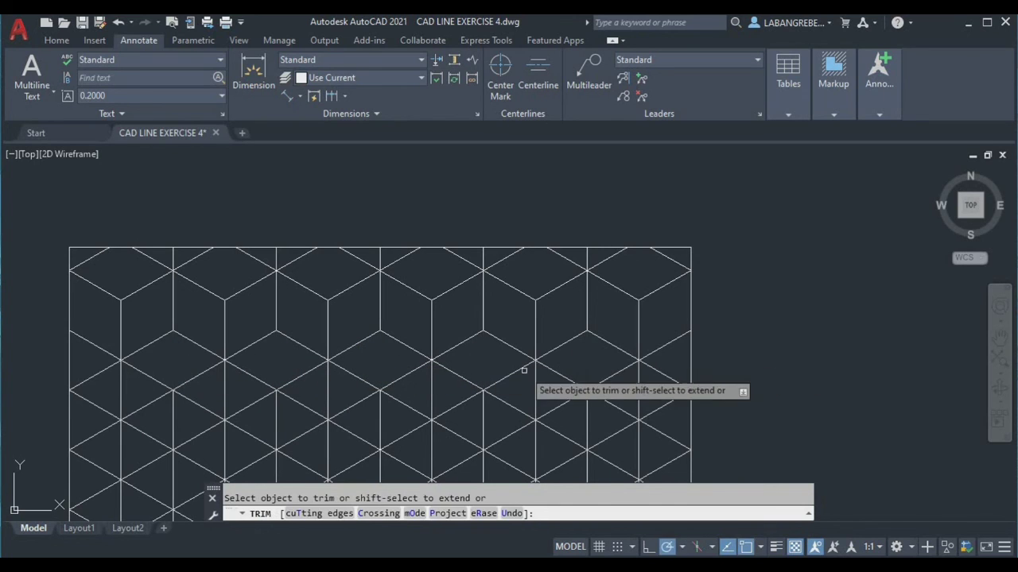
# Step: Trim the diagonal segments crossing the upright cube faces below the second row of rhombi
pyautogui.moveTo(574, 382); pyautogui.dragTo(725, 298, button='middle')
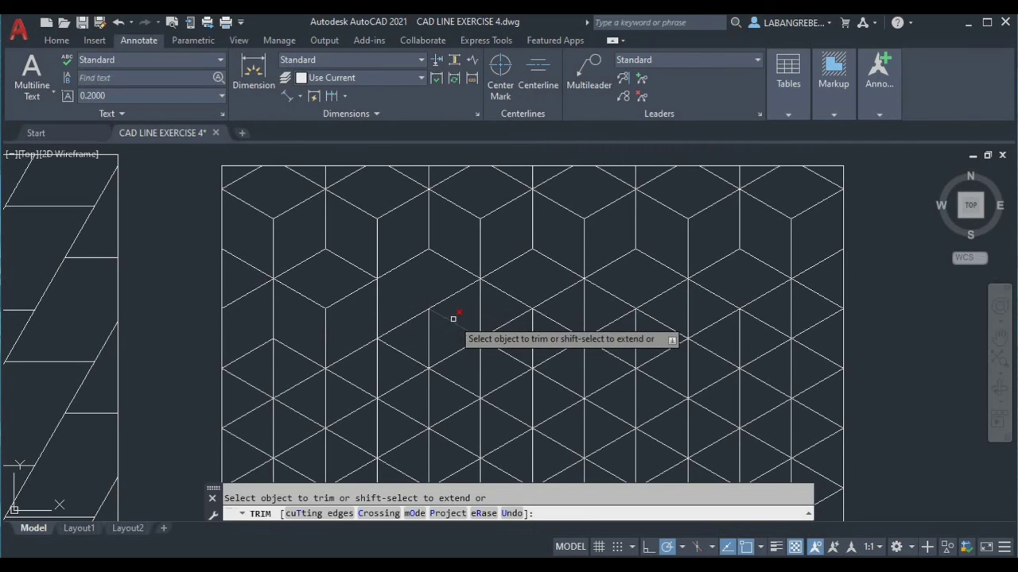
pyautogui.click(409, 322)
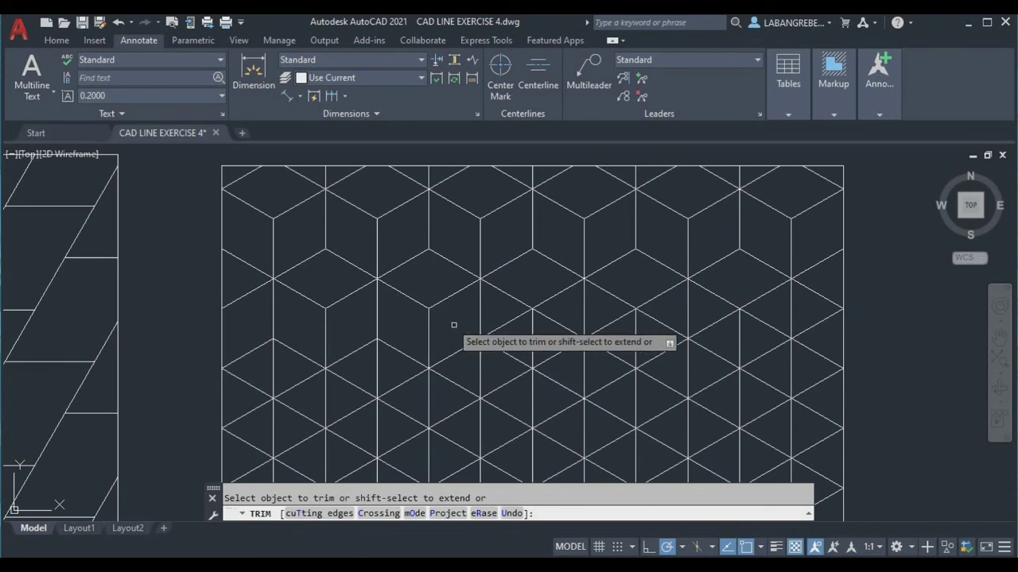
pyautogui.moveTo(454, 320); pyautogui.dragTo(290, 328, button='middle')
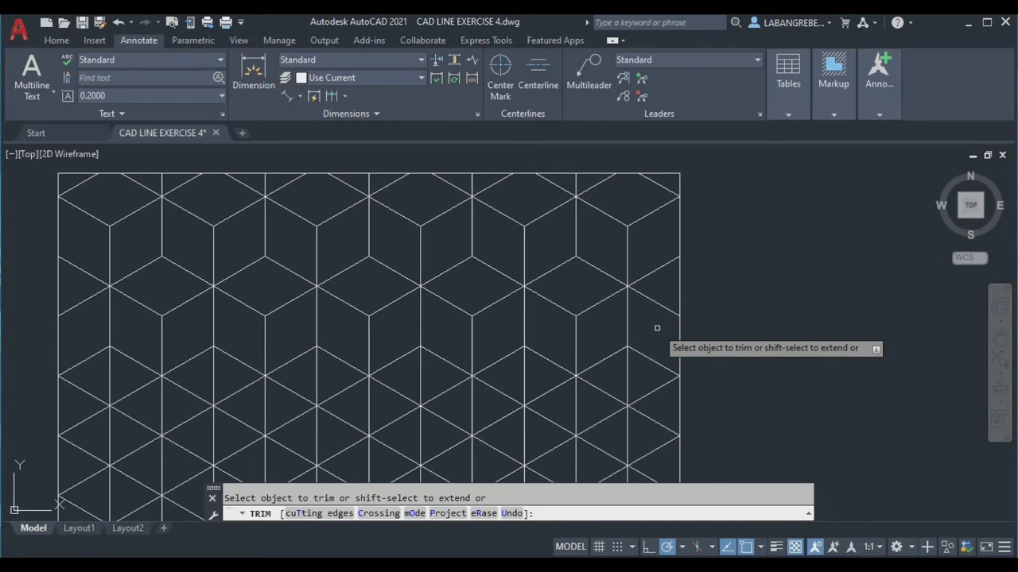
# Step: Trim the vertical segments inside the third row of rhombi and the diagonal segments crossing the cube faces directly below it
pyautogui.click(212, 376)
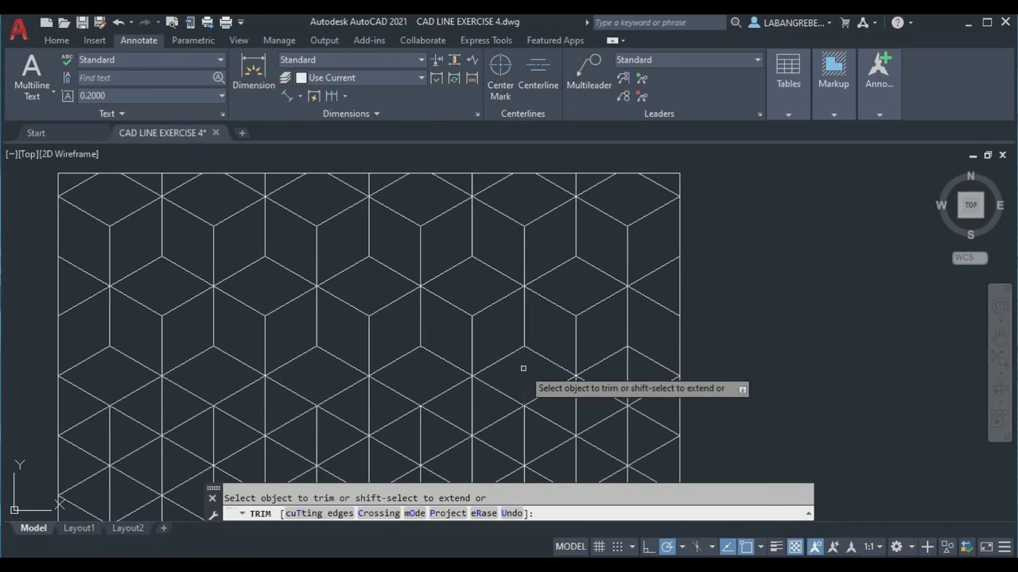
pyautogui.click(627, 379)
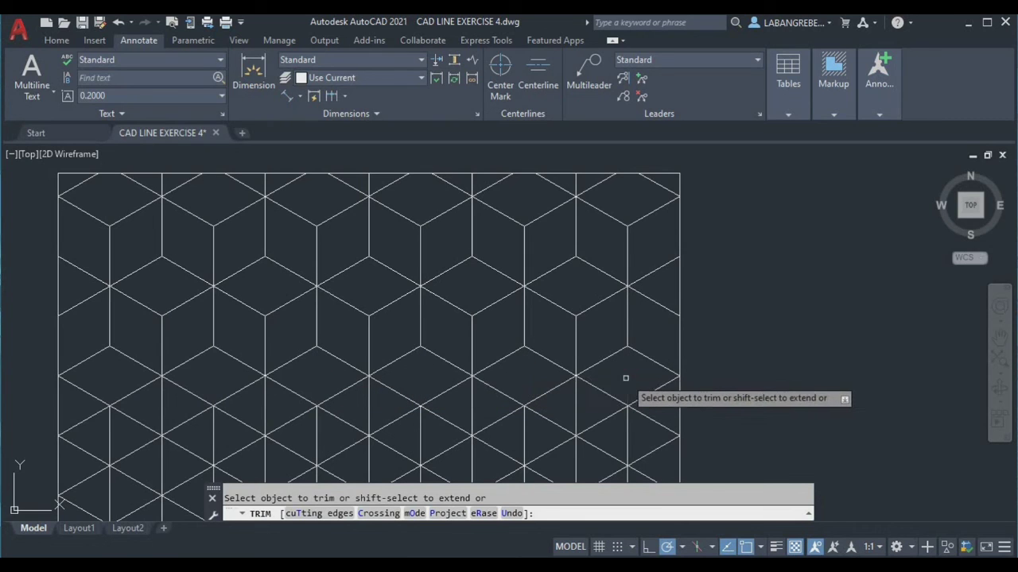
pyautogui.click(92, 421)
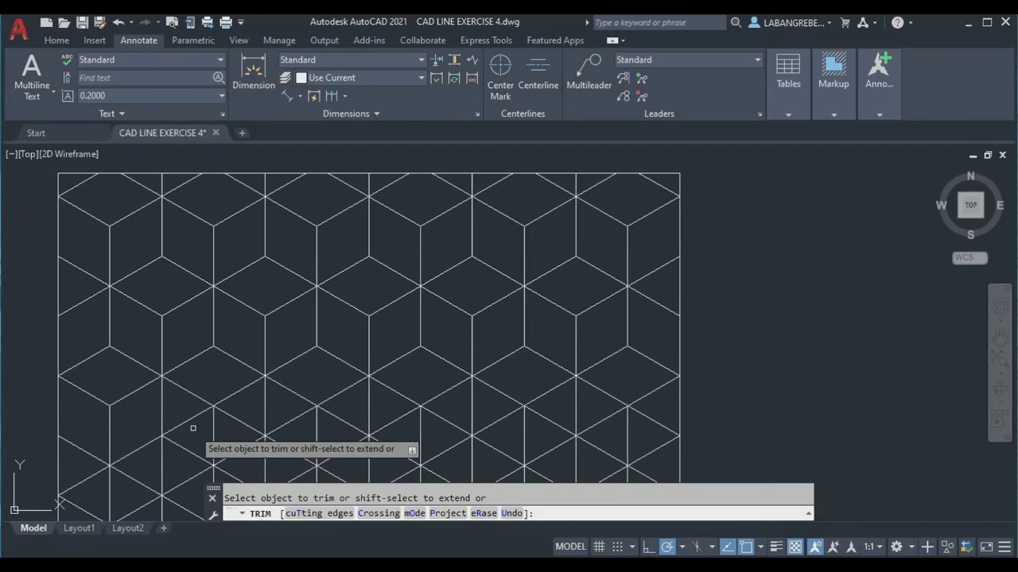
pyautogui.click(443, 419)
pyautogui.click(493, 423)
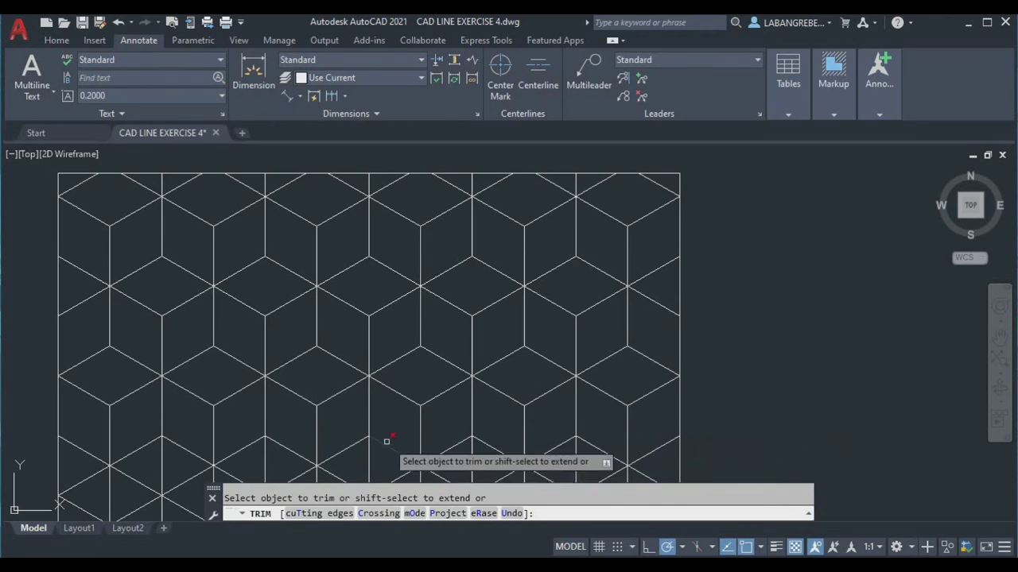
# Step: Trim the vertical segments inside the fourth row of rhombi across the frame
pyautogui.moveTo(386, 443); pyautogui.dragTo(440, 419, button='middle')
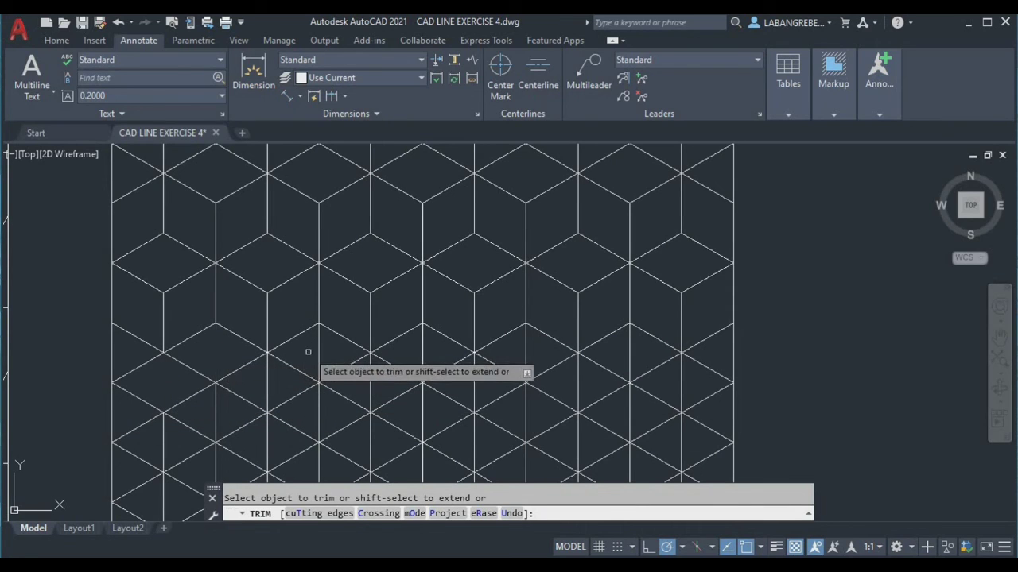
pyautogui.click(318, 352)
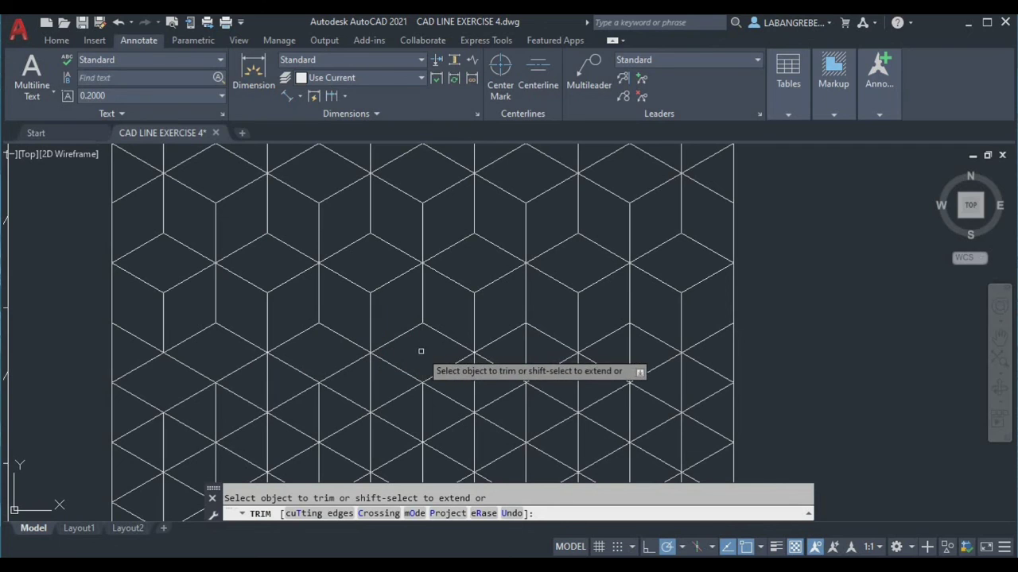
pyautogui.click(520, 354)
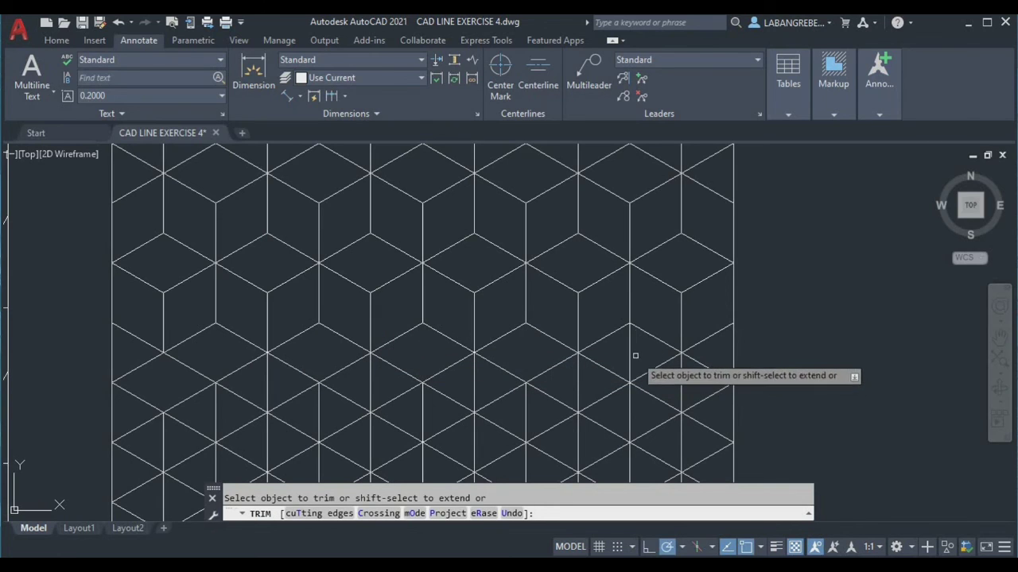
pyautogui.moveTo(635, 356); pyautogui.dragTo(605, 354)
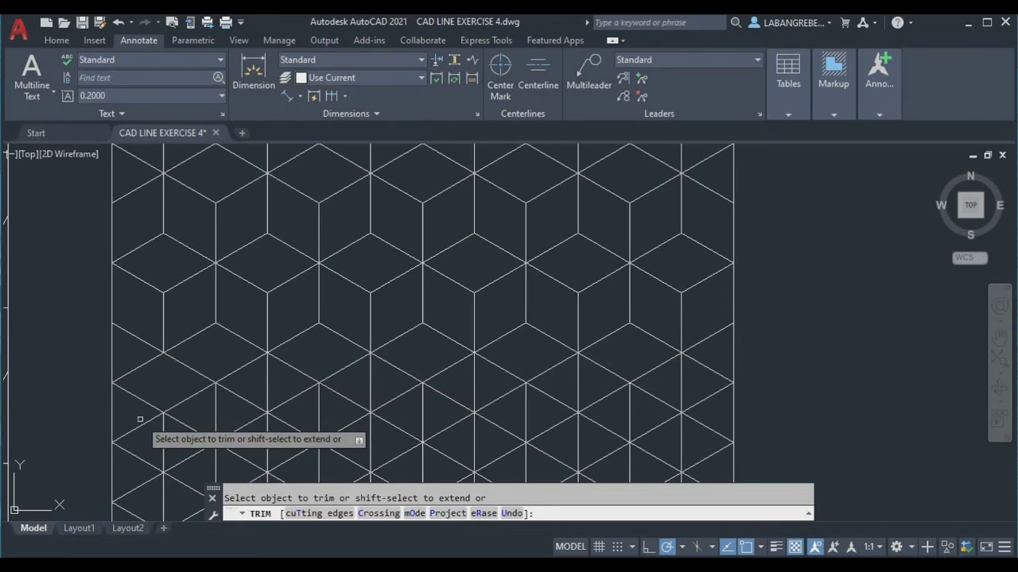
pyautogui.moveTo(142, 413); pyautogui.dragTo(153, 360, button='middle')
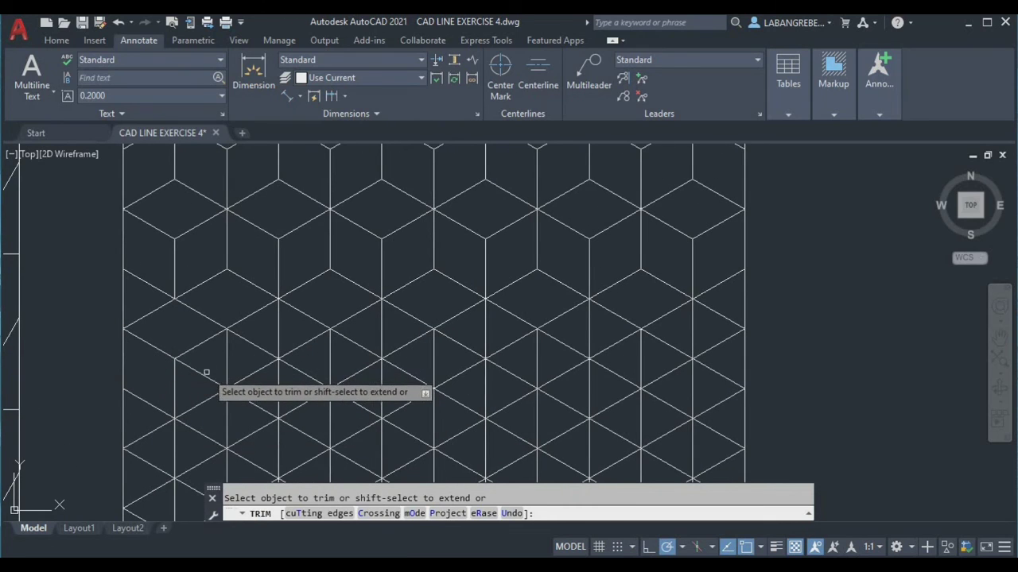
pyautogui.moveTo(158, 356); pyautogui.dragTo(156, 365, button='middle')
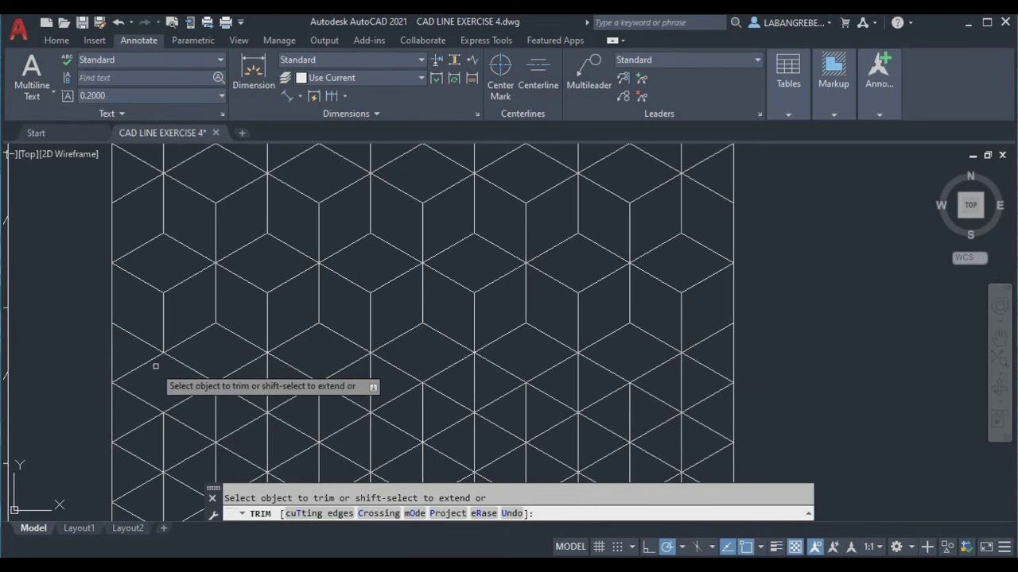
# Step: Examine the completed cube pattern in the dimensioned reference drawing to check how the lower rows are trimmed
pyautogui.scroll(-5, 435, 343)
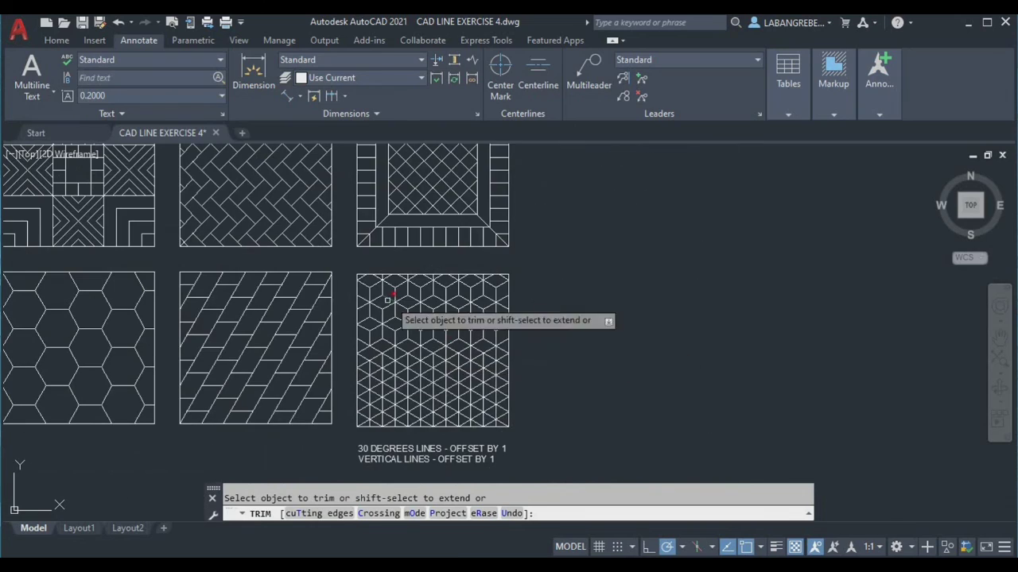
pyautogui.moveTo(254, 371); pyautogui.dragTo(890, 386, button='middle')
pyautogui.scroll(2, 342, 388)
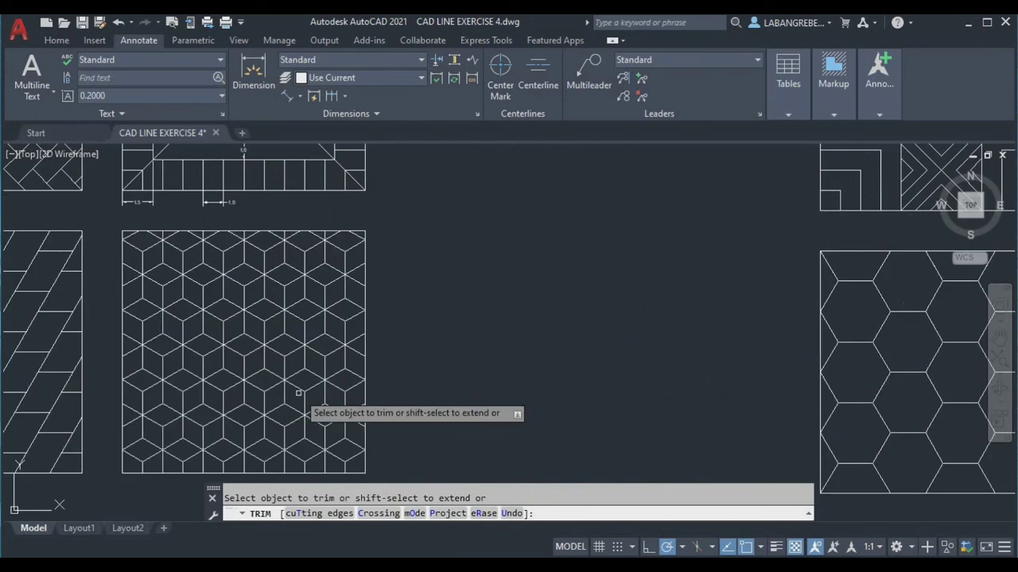
pyautogui.moveTo(297, 393)
pyautogui.mouseDown(button='middle')
pyautogui.moveTo(451, 343)
pyautogui.moveTo(538, 412)
pyautogui.moveTo(522, 413)
pyautogui.moveTo(500, 388)
pyautogui.mouseUp(button='middle')
pyautogui.scroll(2, 420, 356)
pyautogui.scroll(-2, 534, 411)
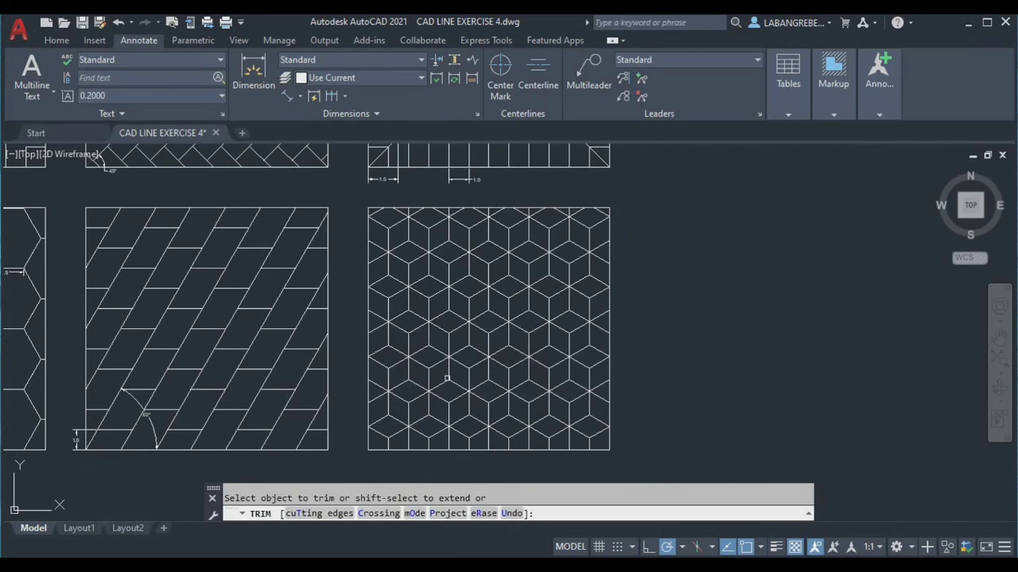